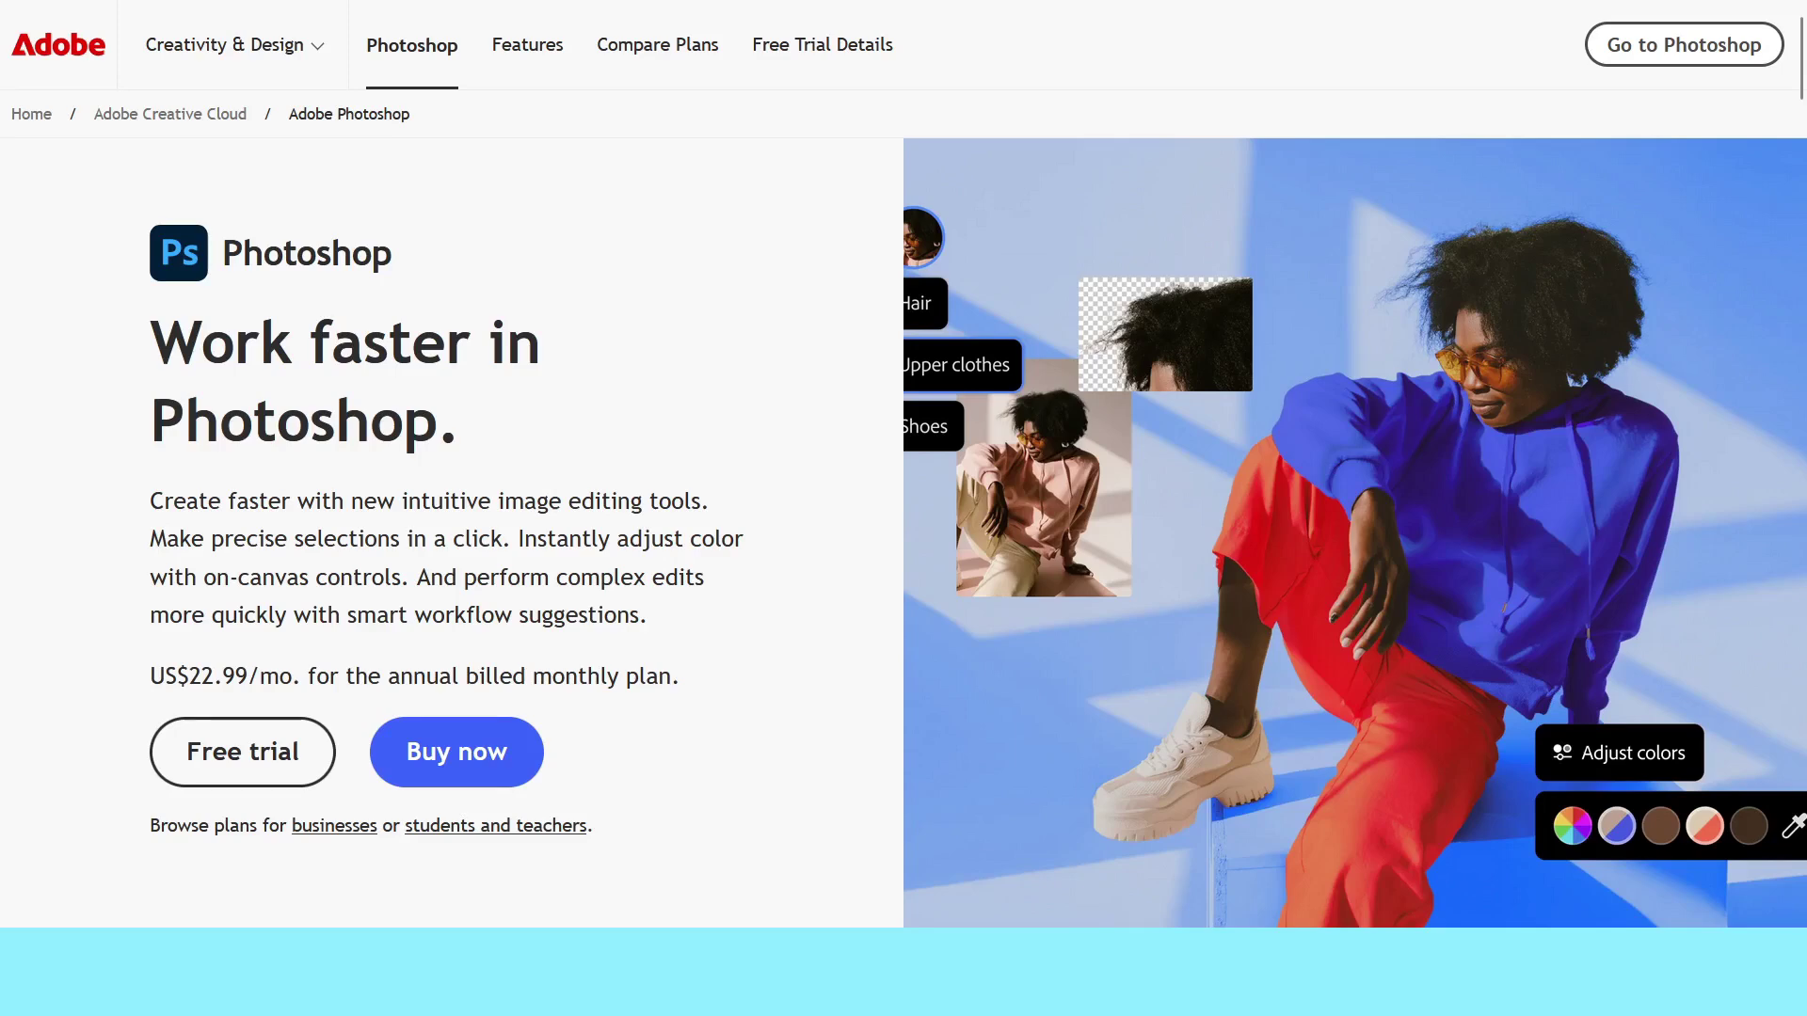
Read through the Adobe Photoshop product page, from the introduction and pricing past the feature highlights to the membership plans.
scroll(903, 527, "down", 2)
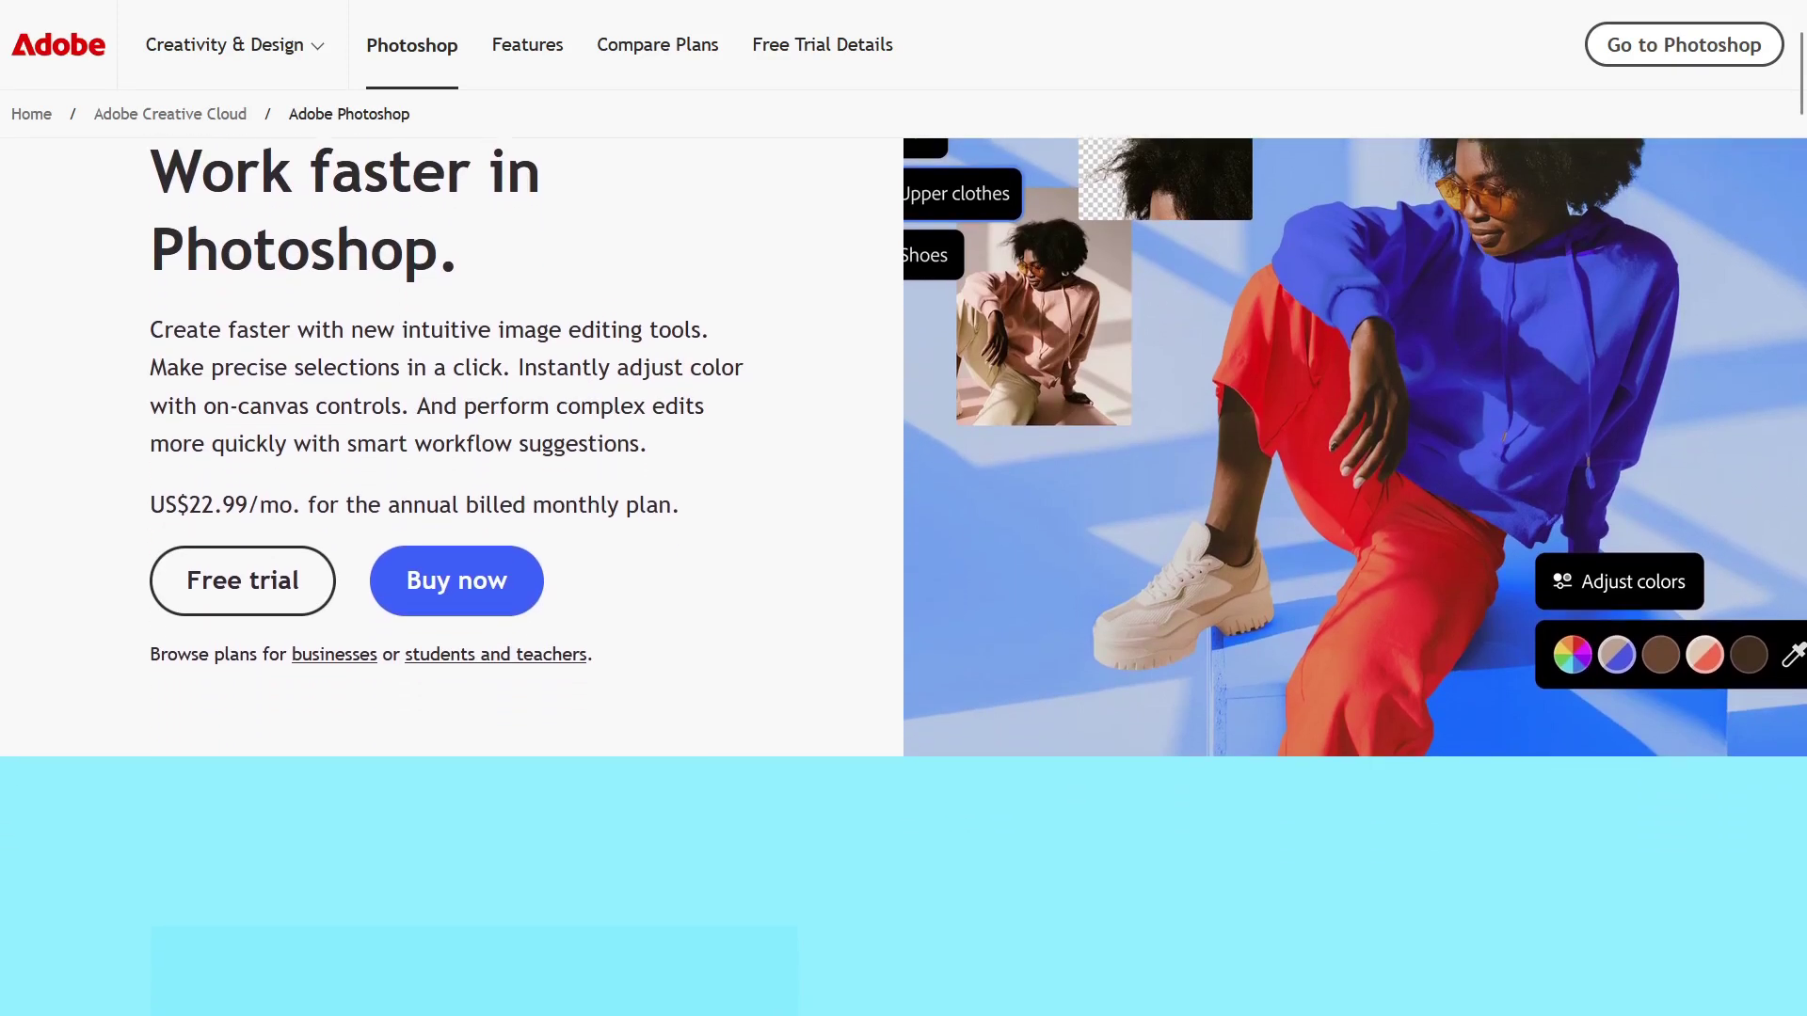
scroll(903, 527, "down", 2)
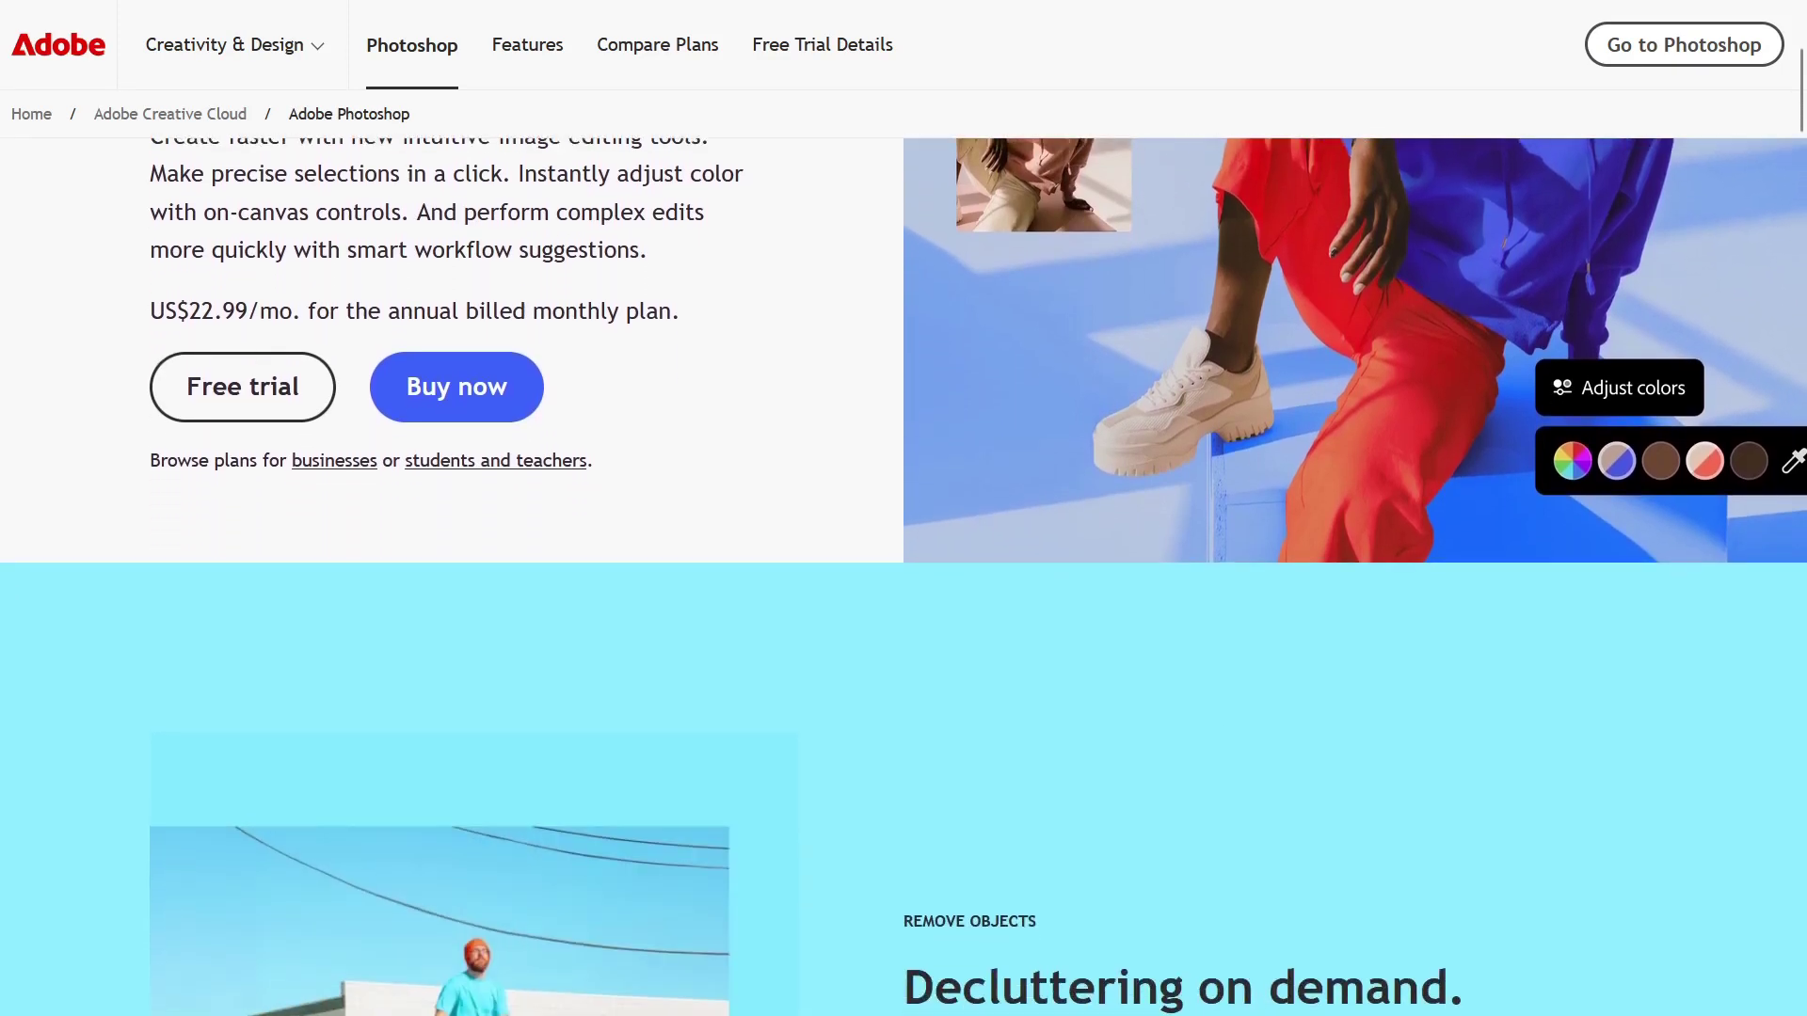
scroll(904, 527, "down", 2)
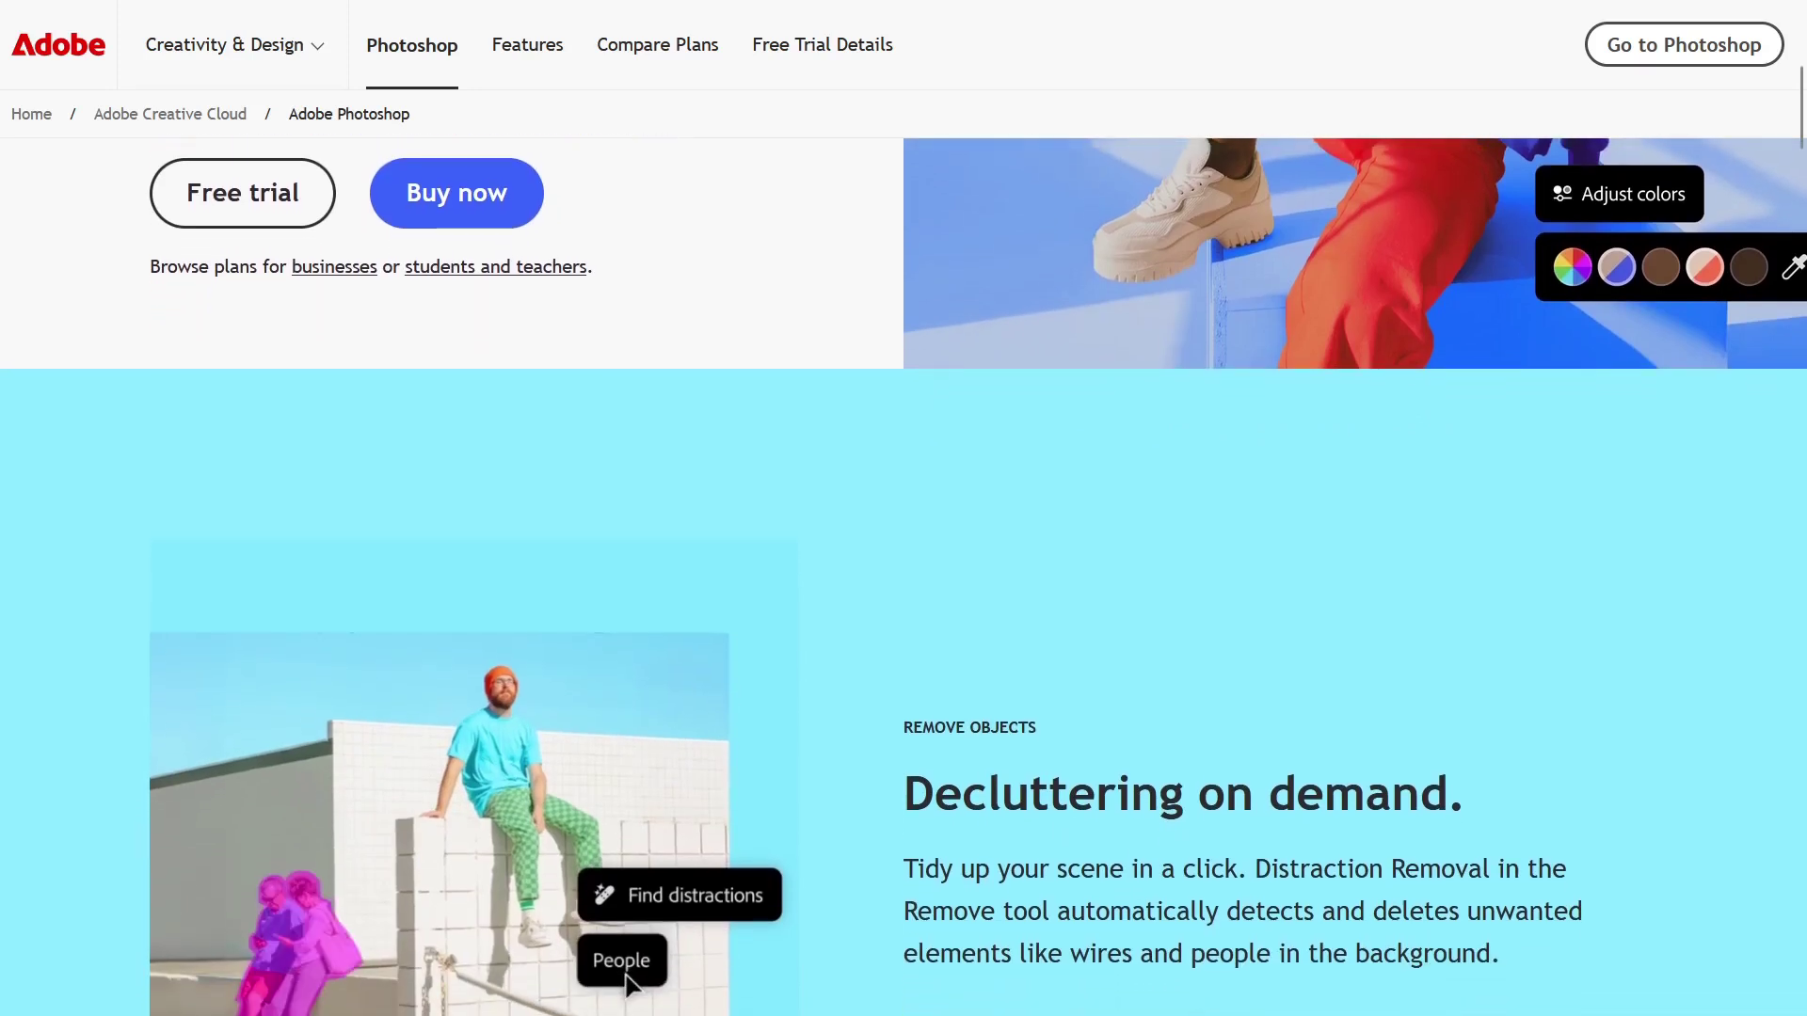
scroll(904, 527, "down", 2)
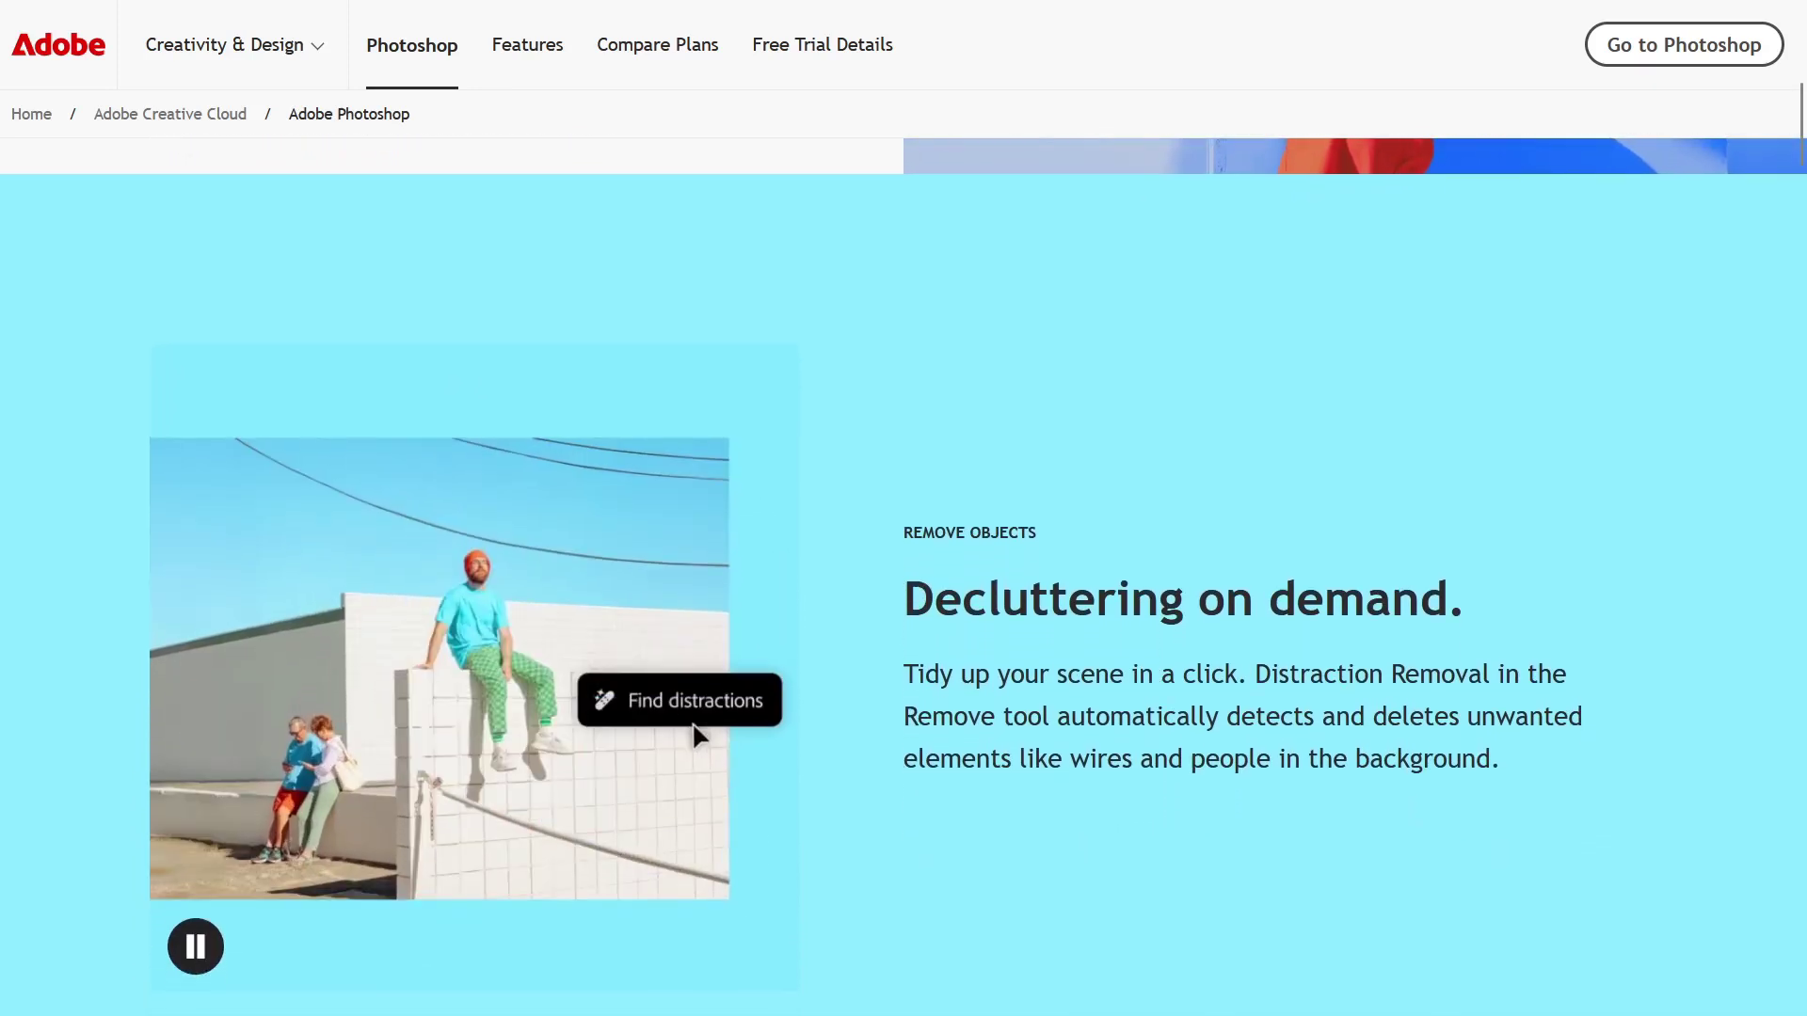
scroll(904, 527, "down", 2)
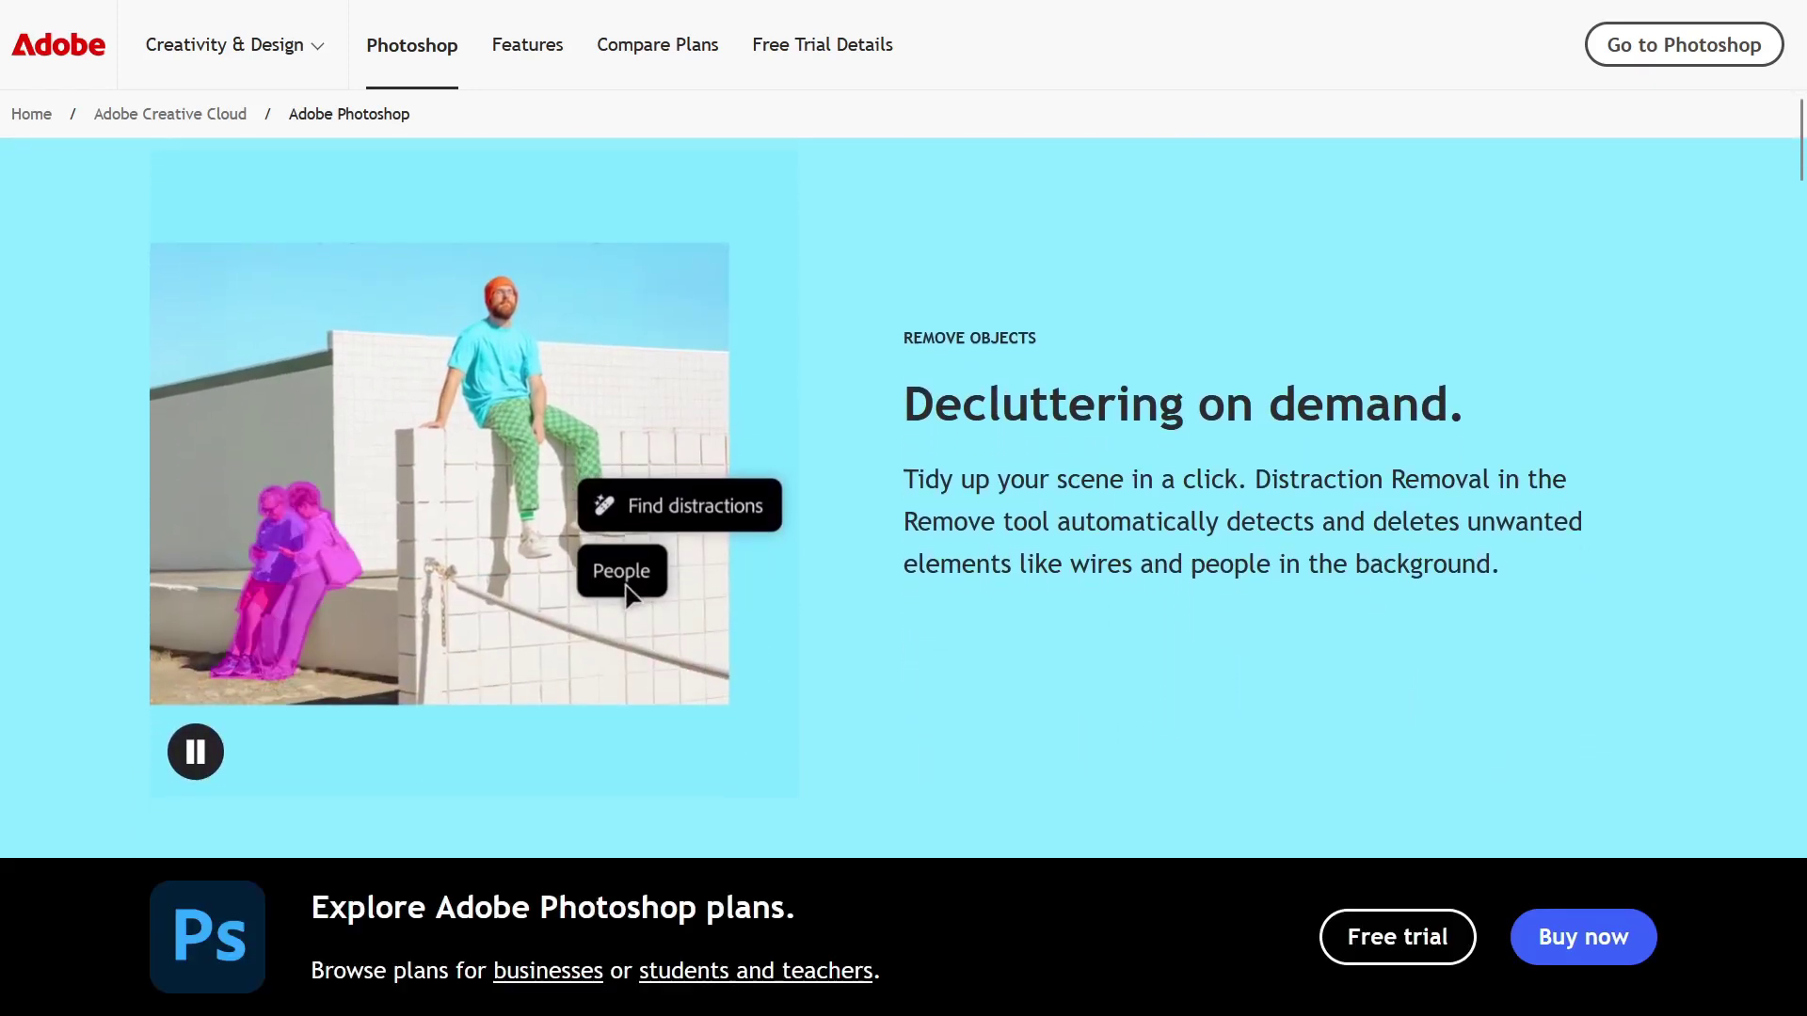
scroll(903, 527, "down", 2)
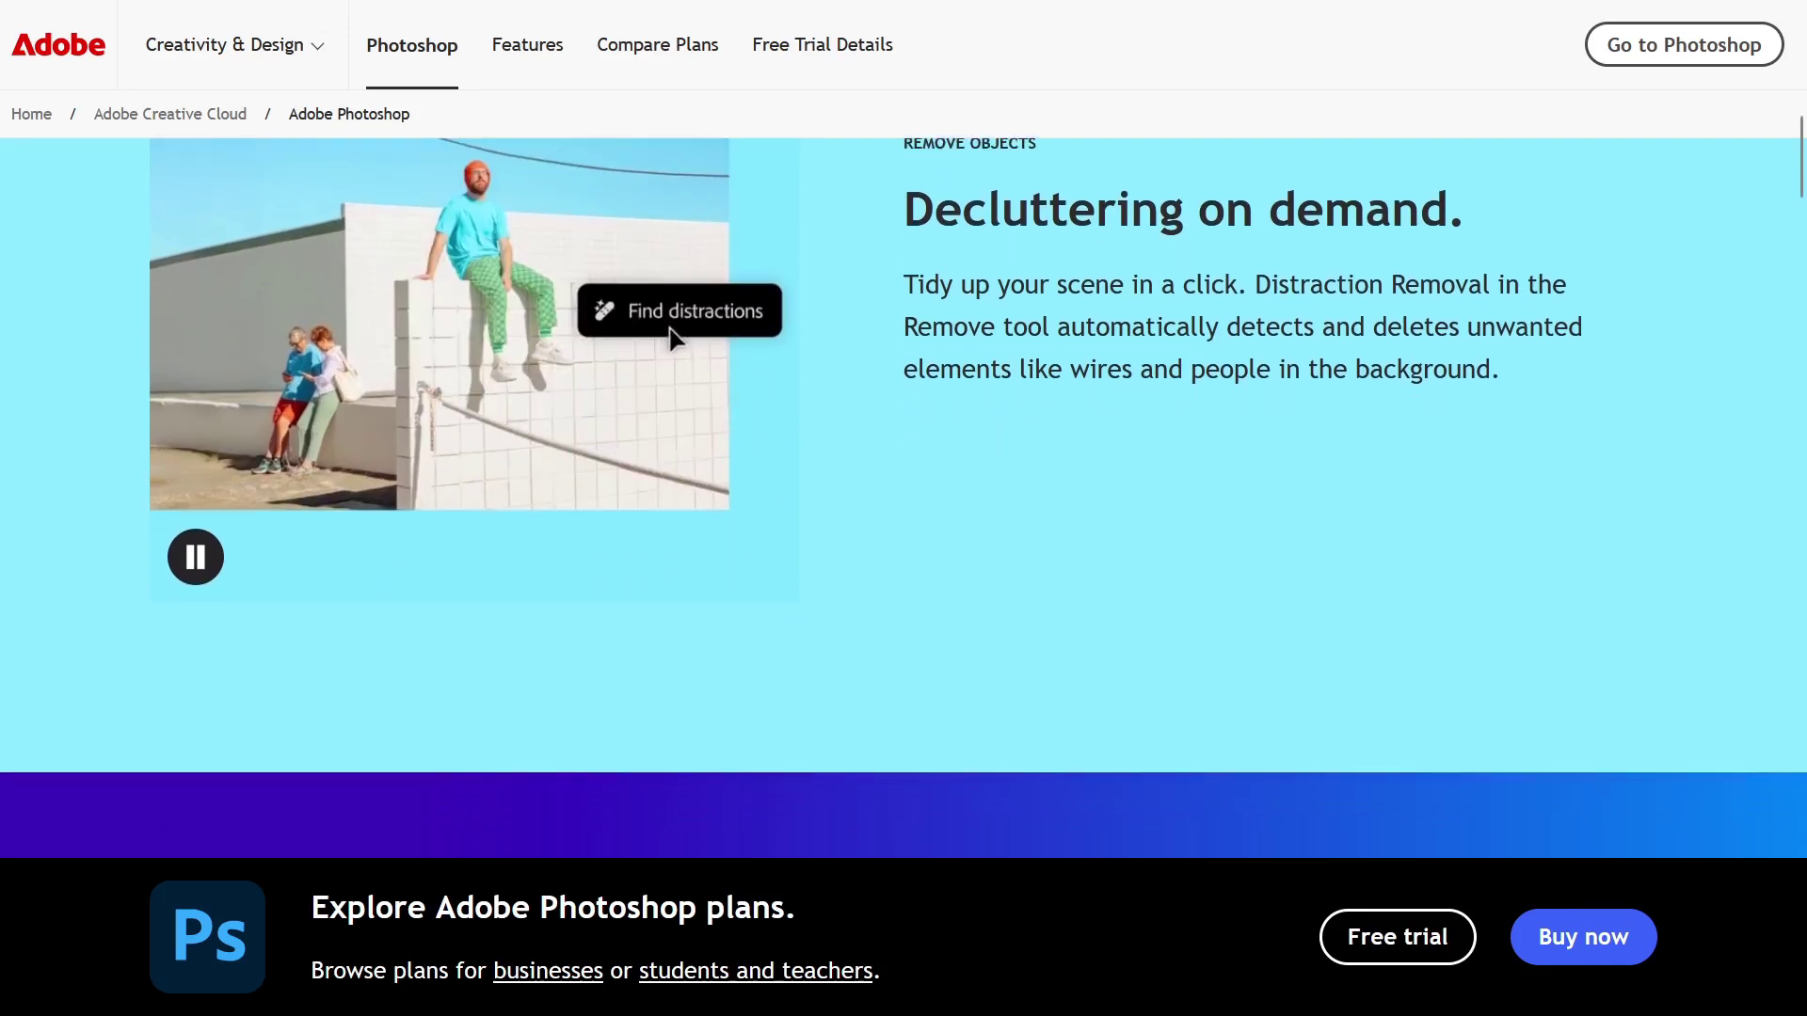
scroll(904, 527, "down", 2)
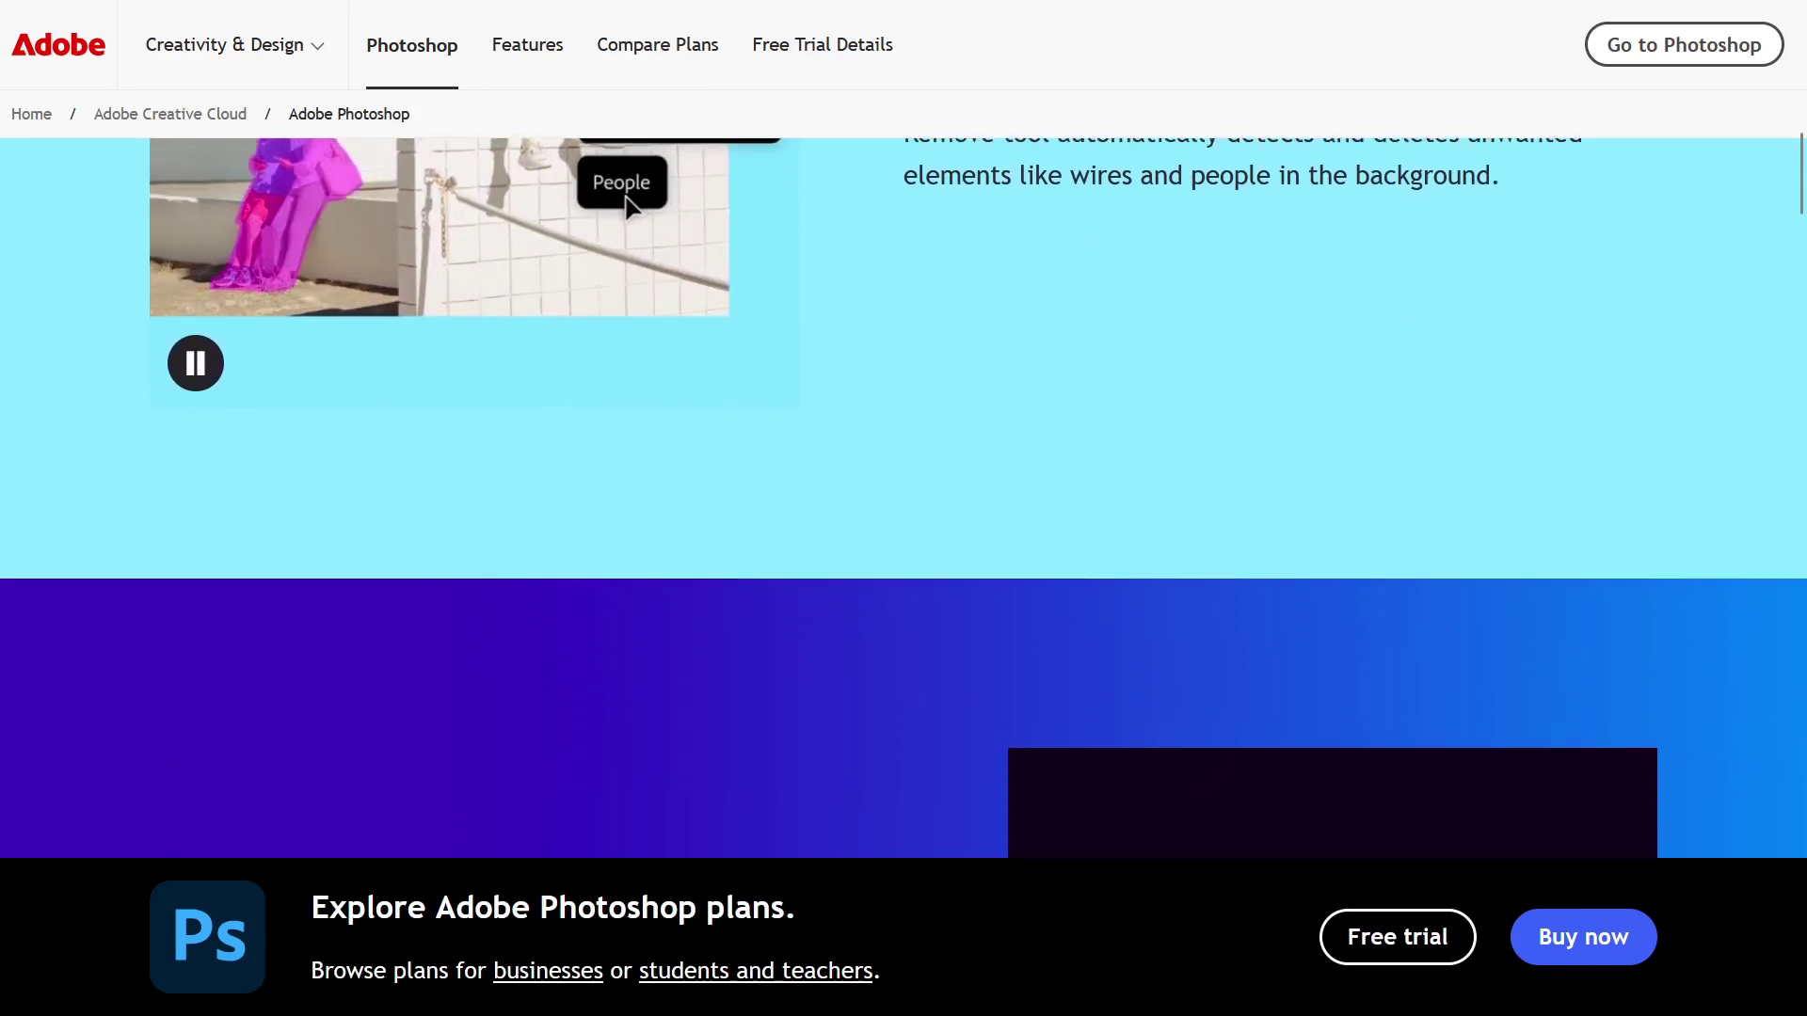
scroll(904, 527, "down", 2)
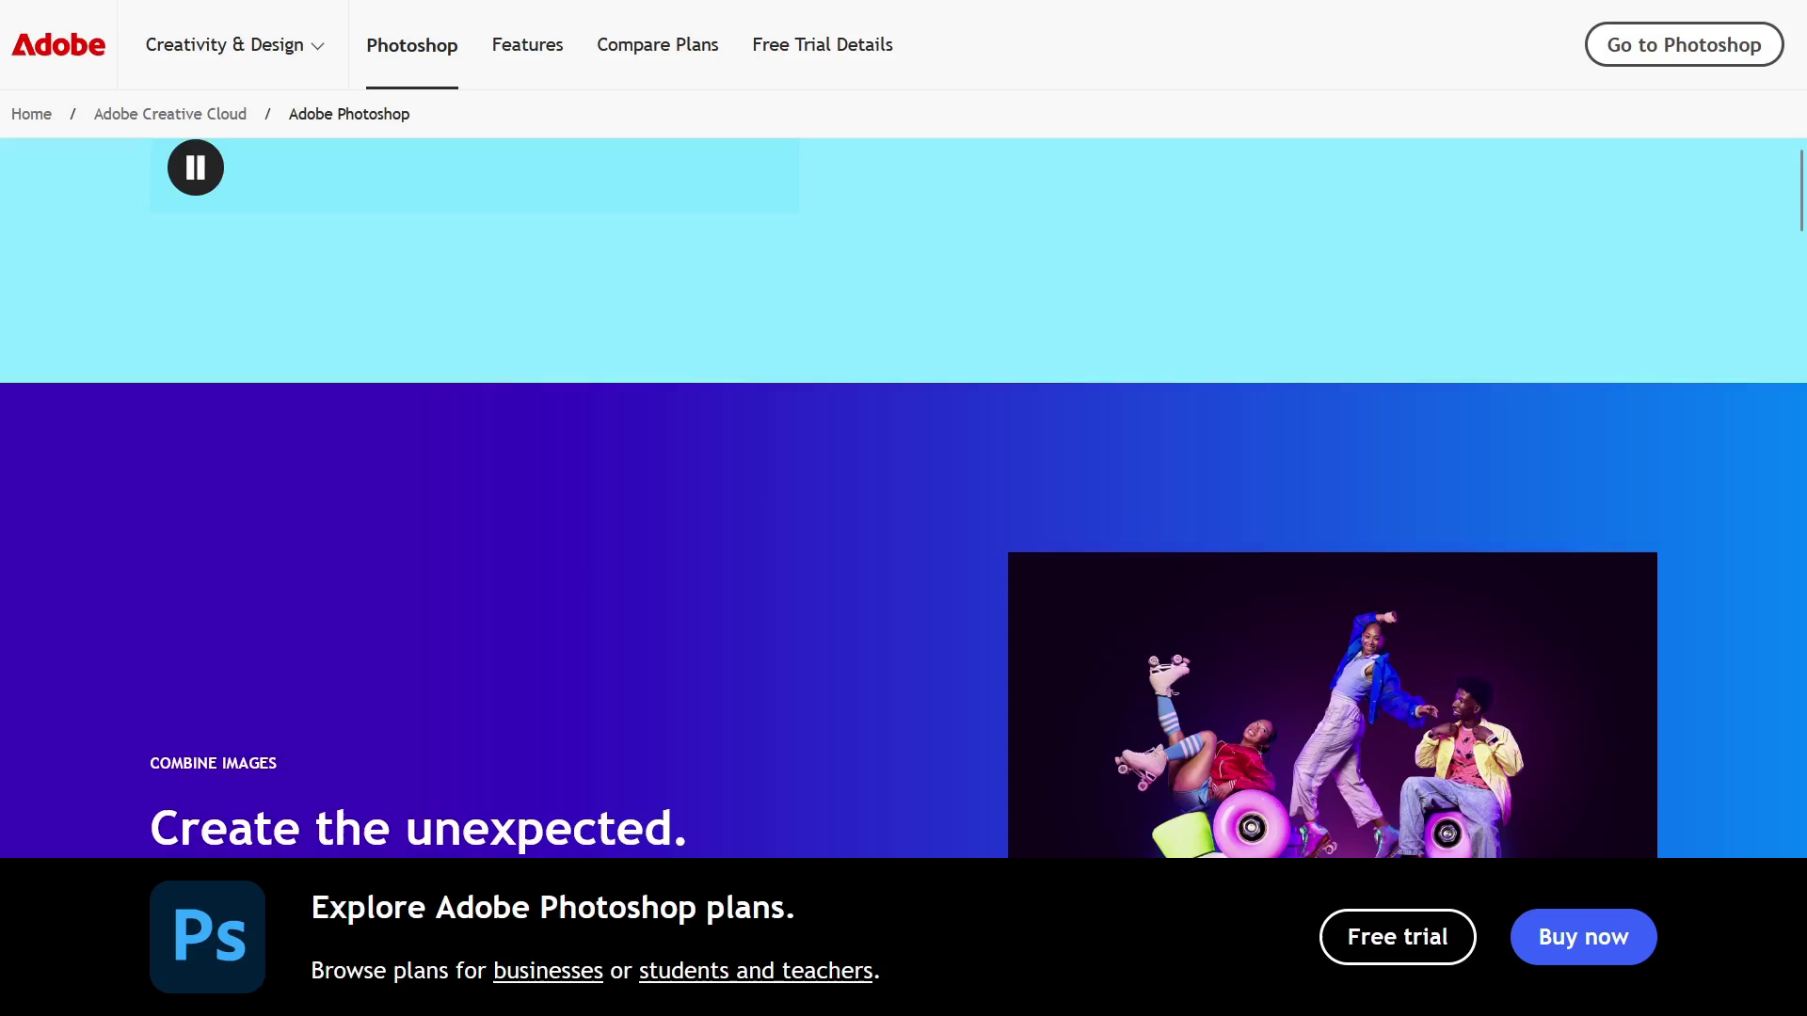
scroll(904, 527, "down", 2)
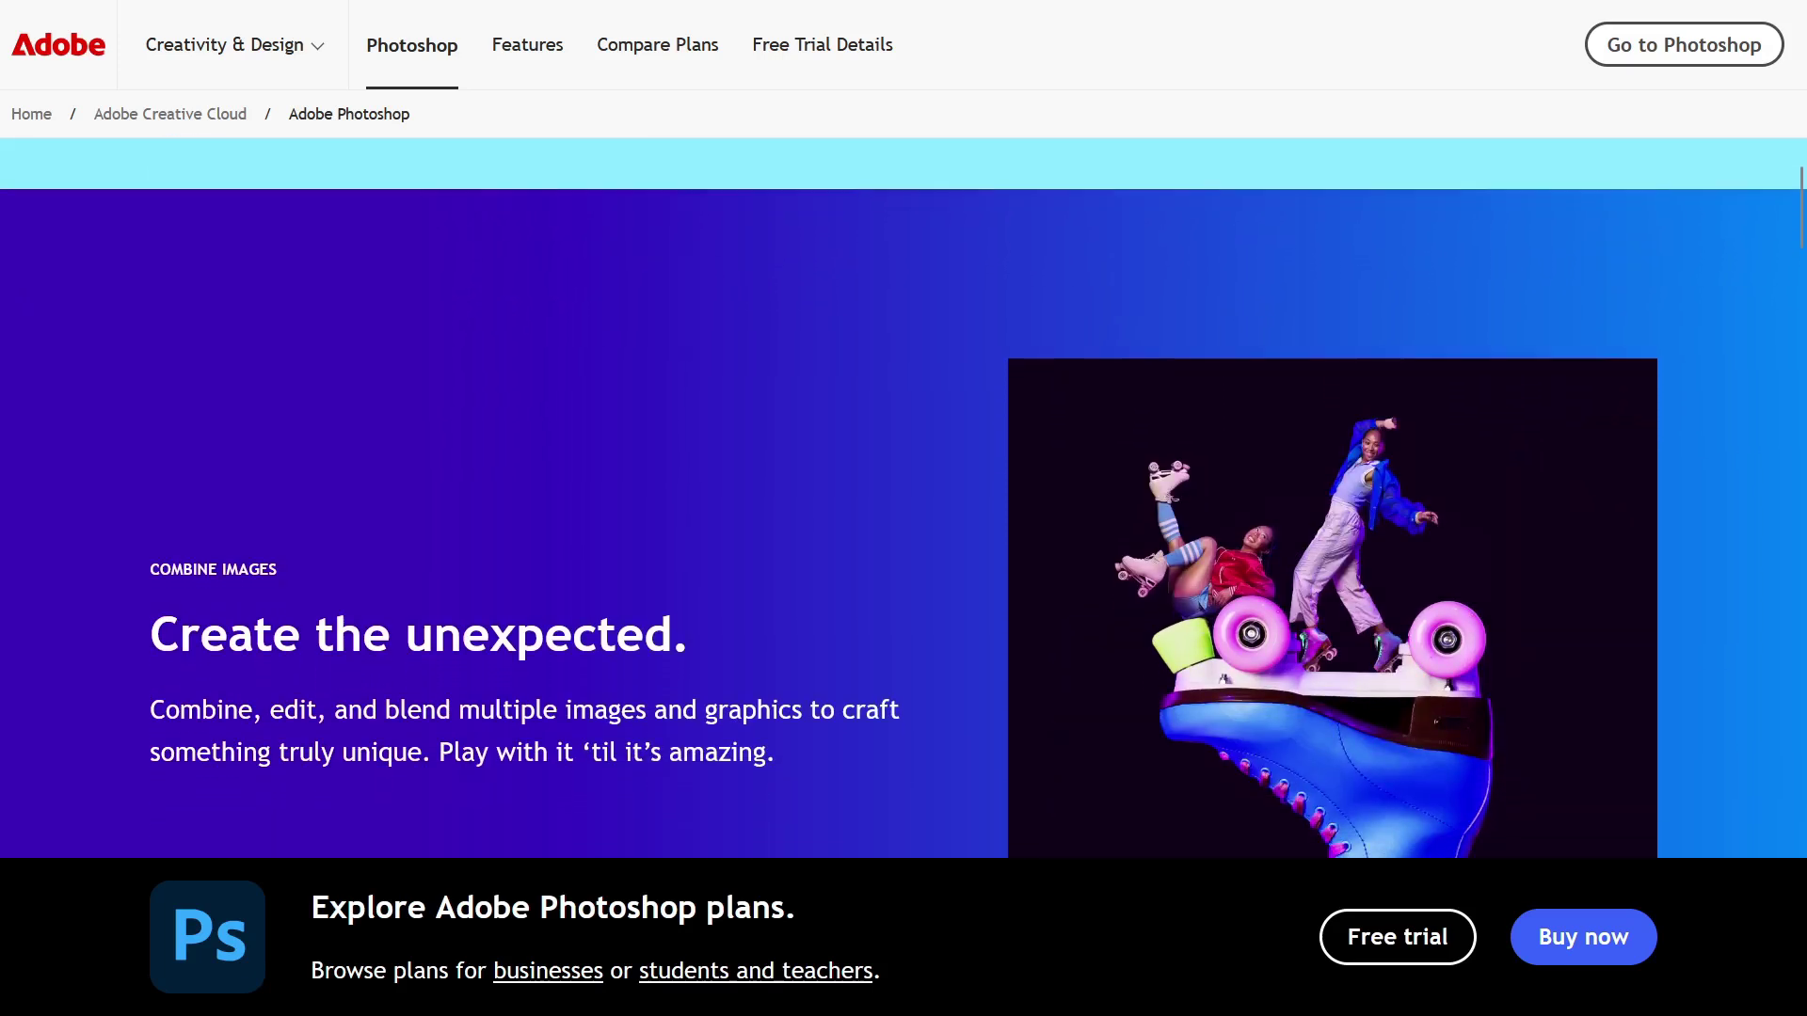
scroll(903, 527, "down", 2)
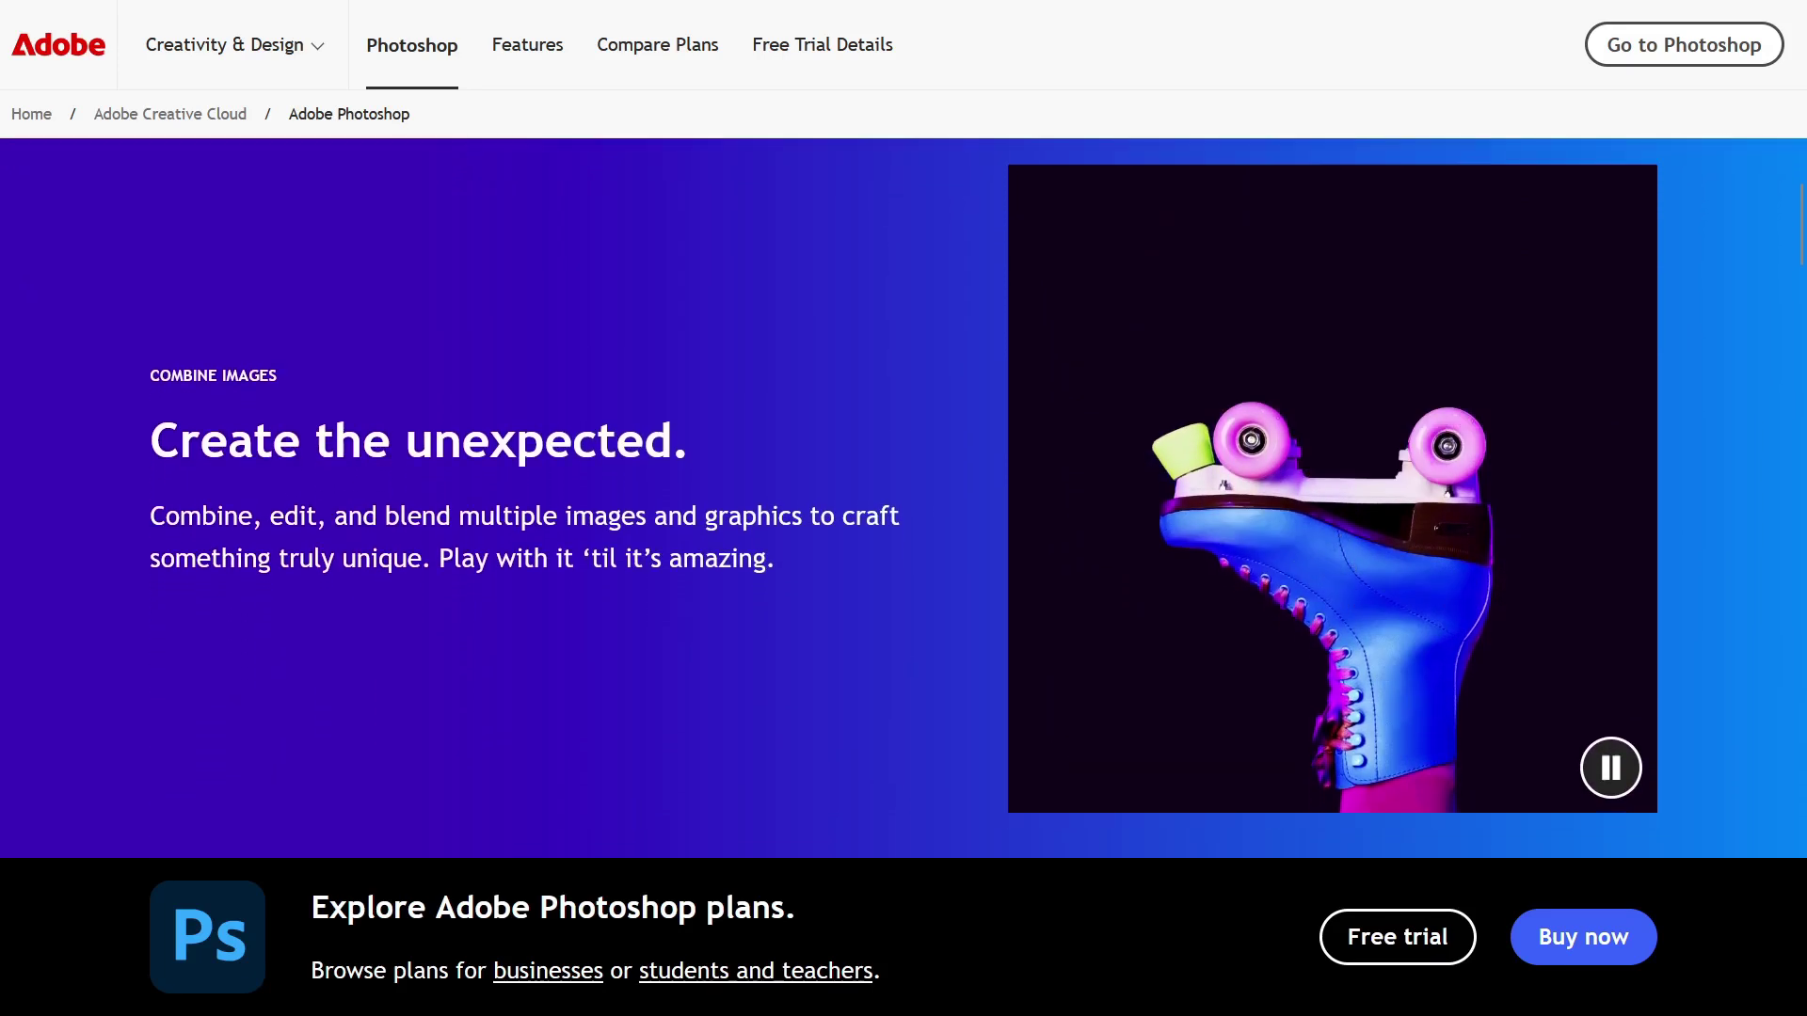
scroll(903, 527, "down", 2)
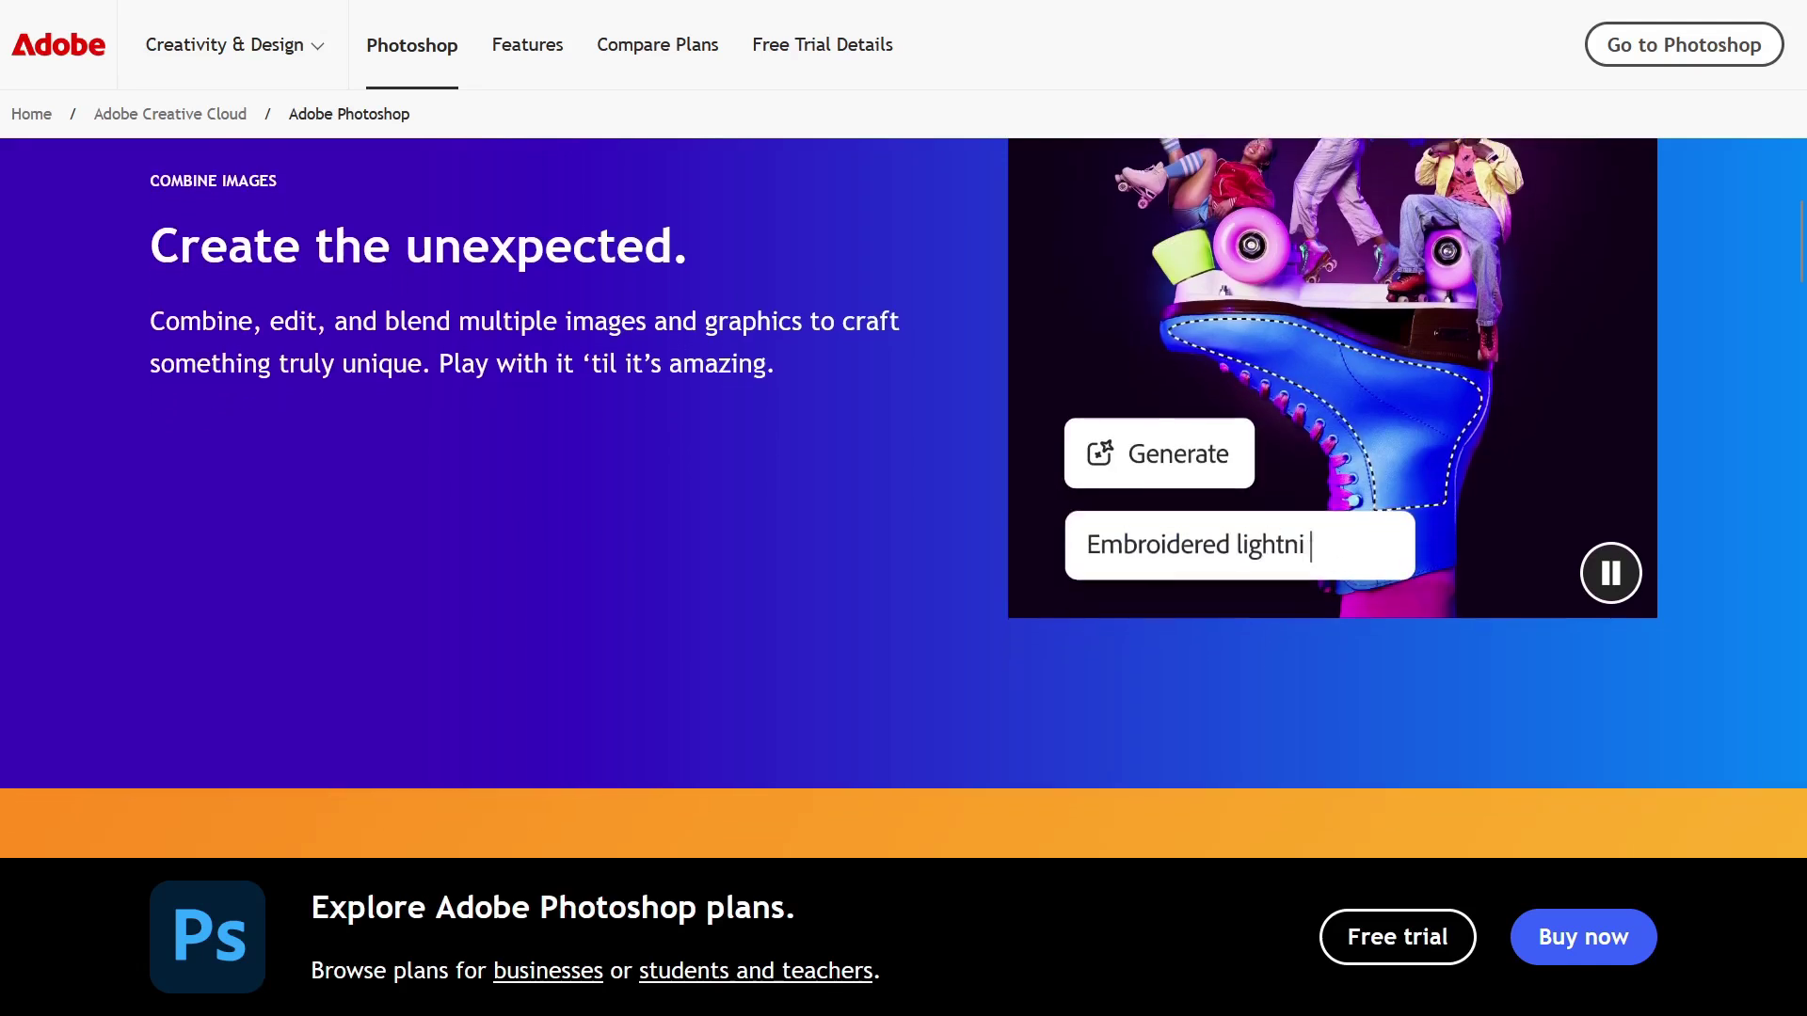
scroll(904, 527, "down", 2)
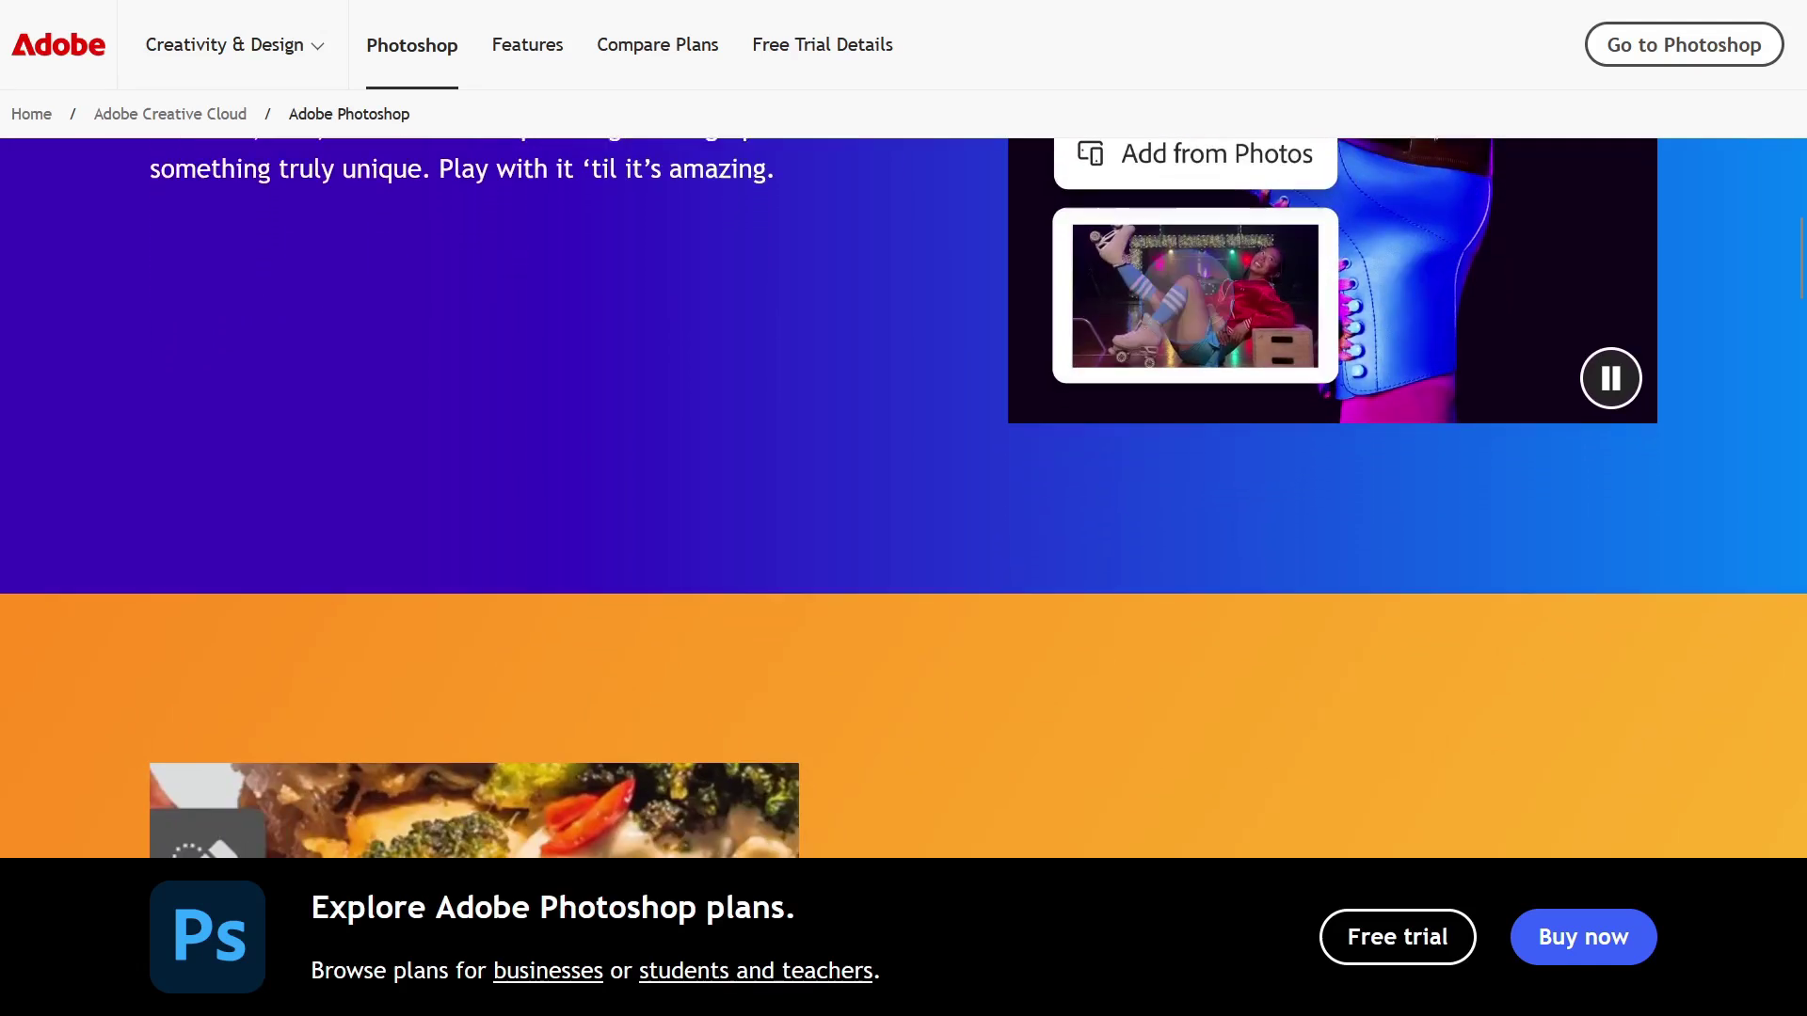
scroll(904, 527, "down", 2)
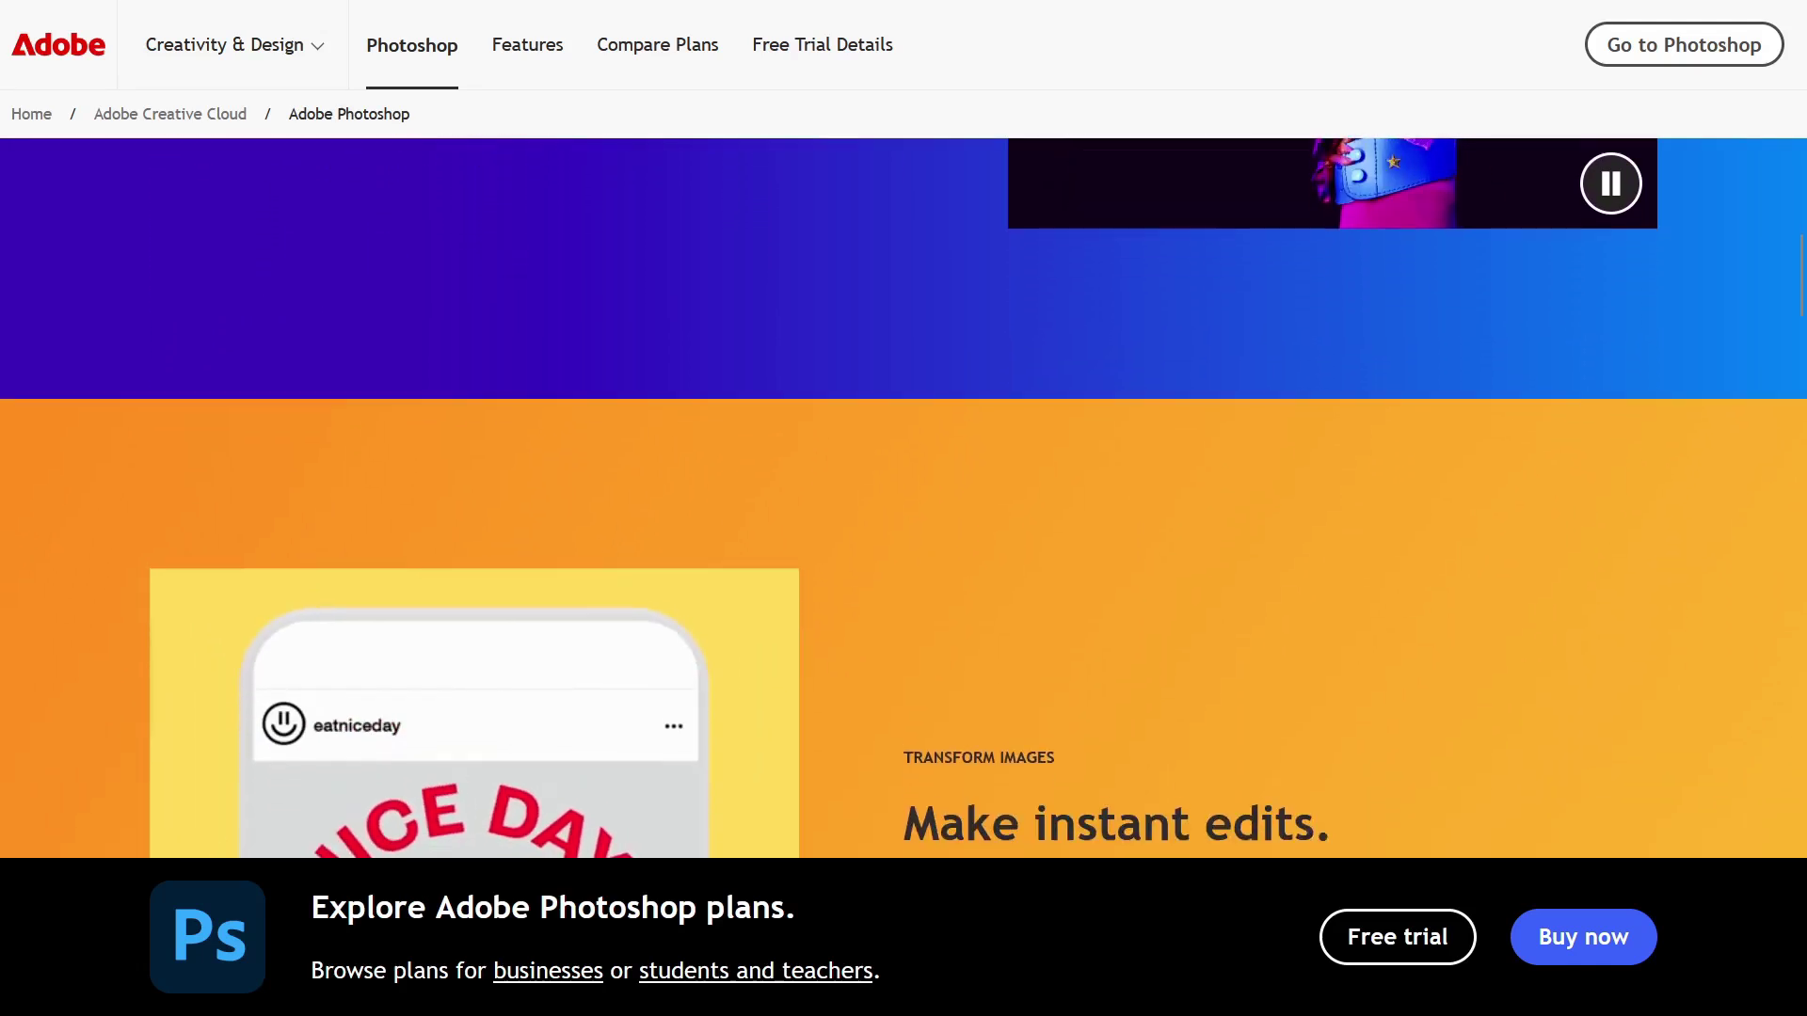
scroll(904, 527, "down", 2)
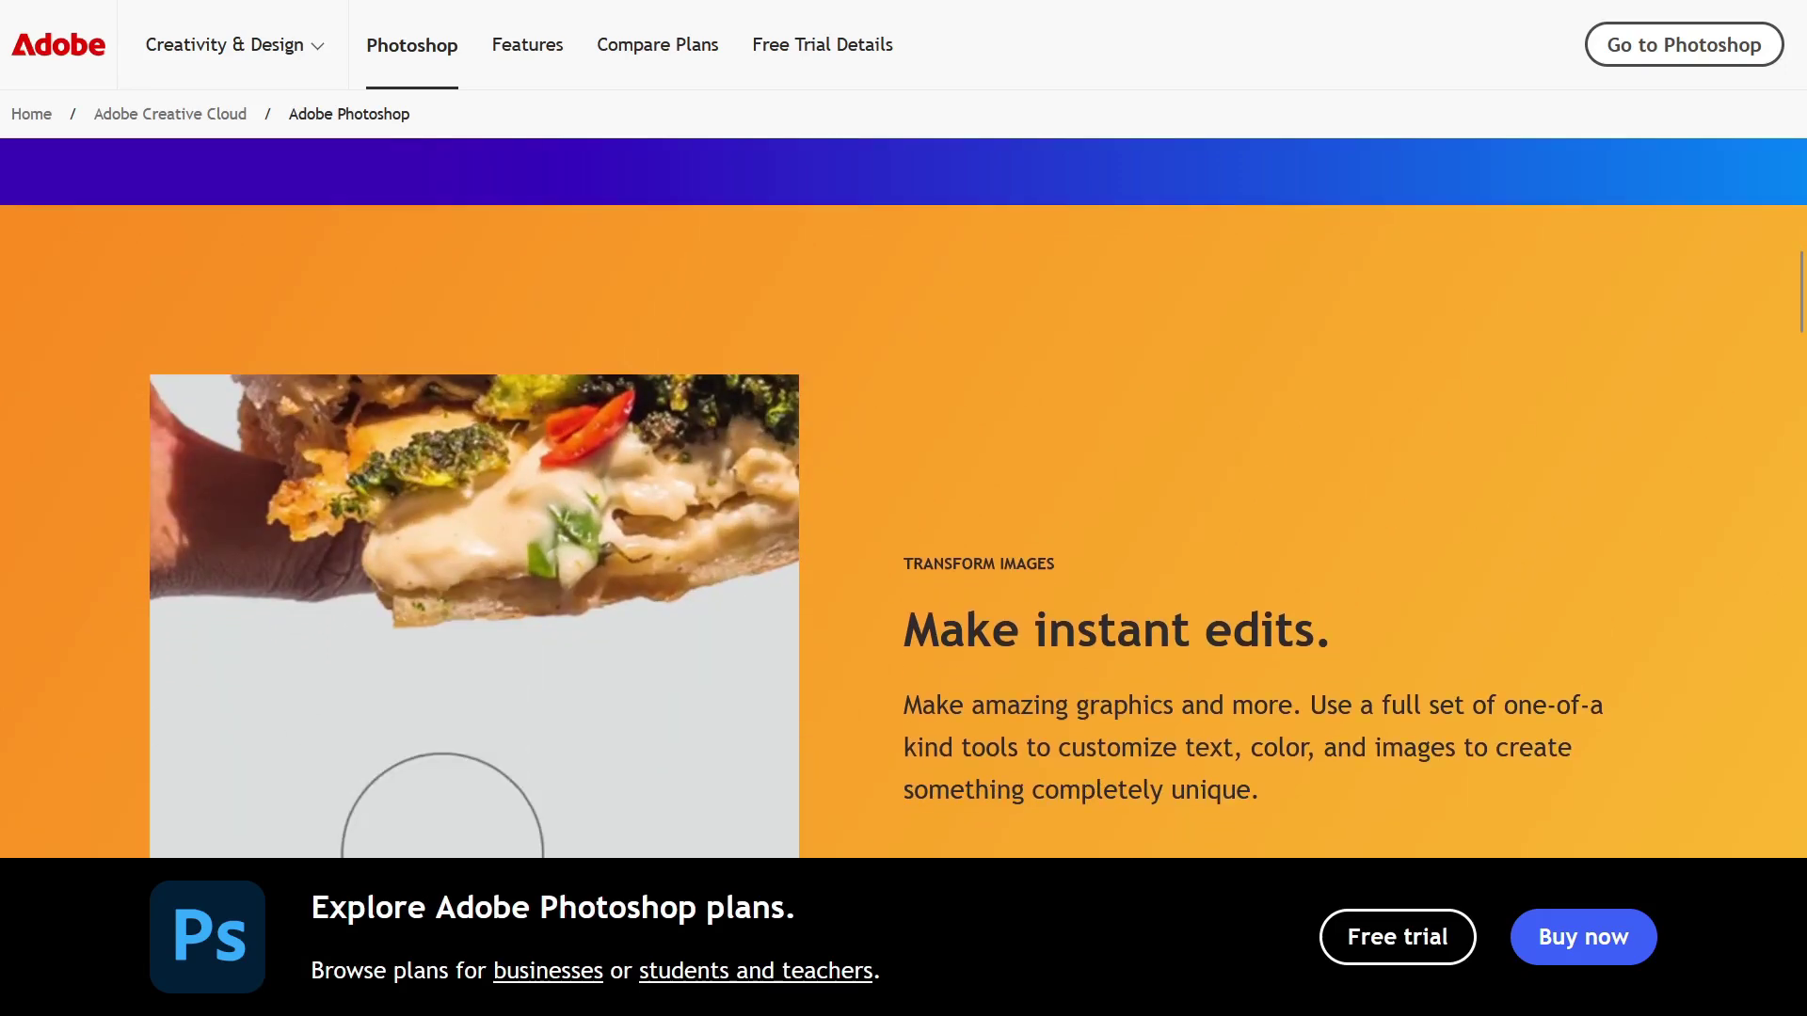
scroll(903, 527, "down", 2)
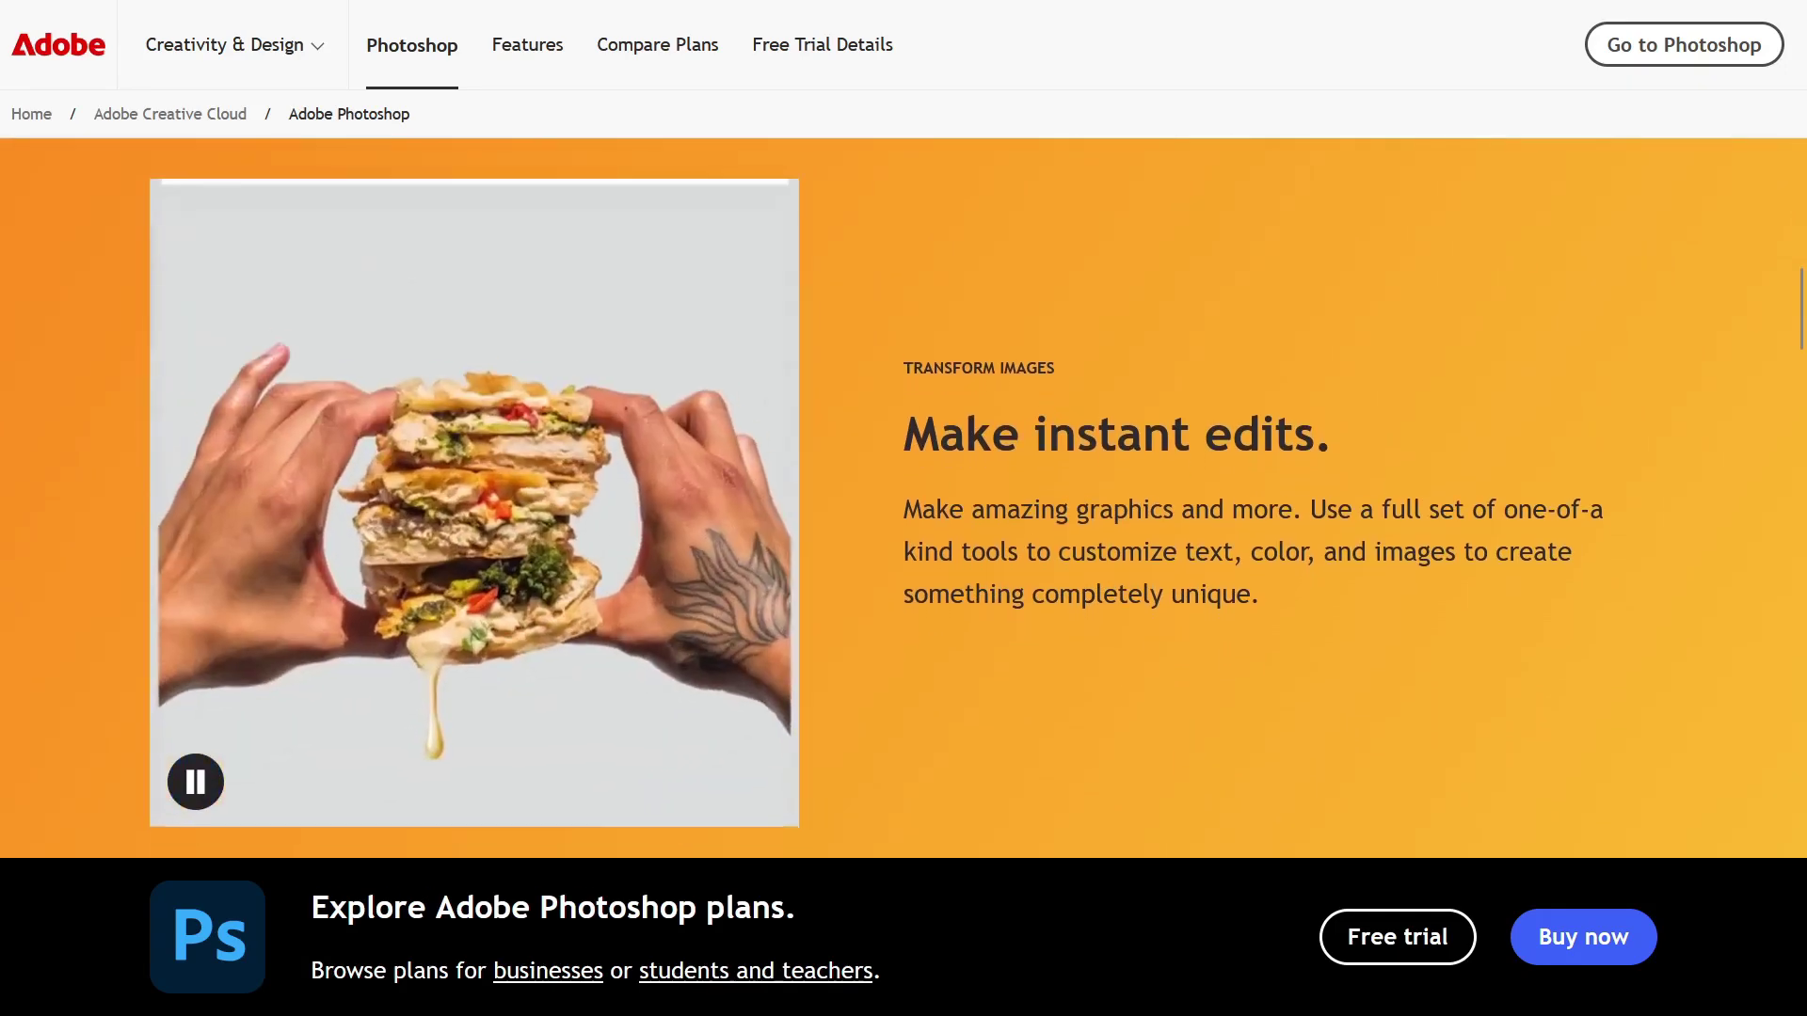
scroll(903, 527, "down", 2)
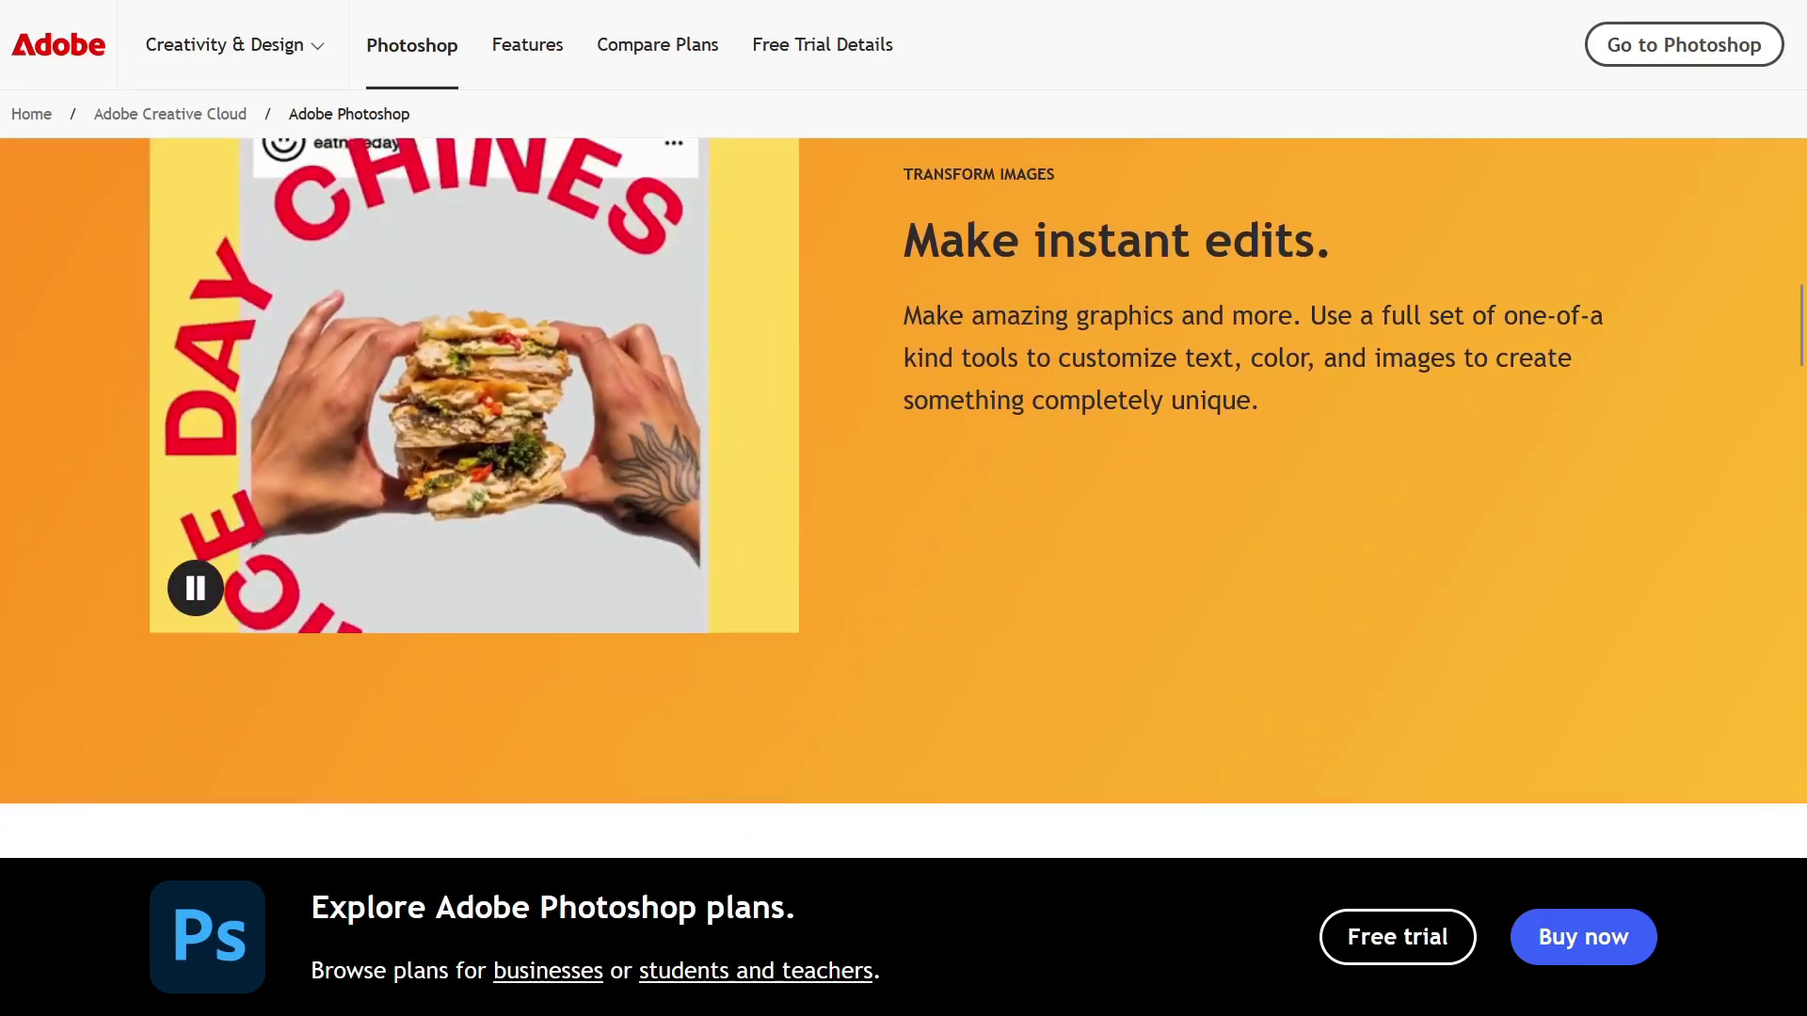
scroll(904, 527, "down", 2)
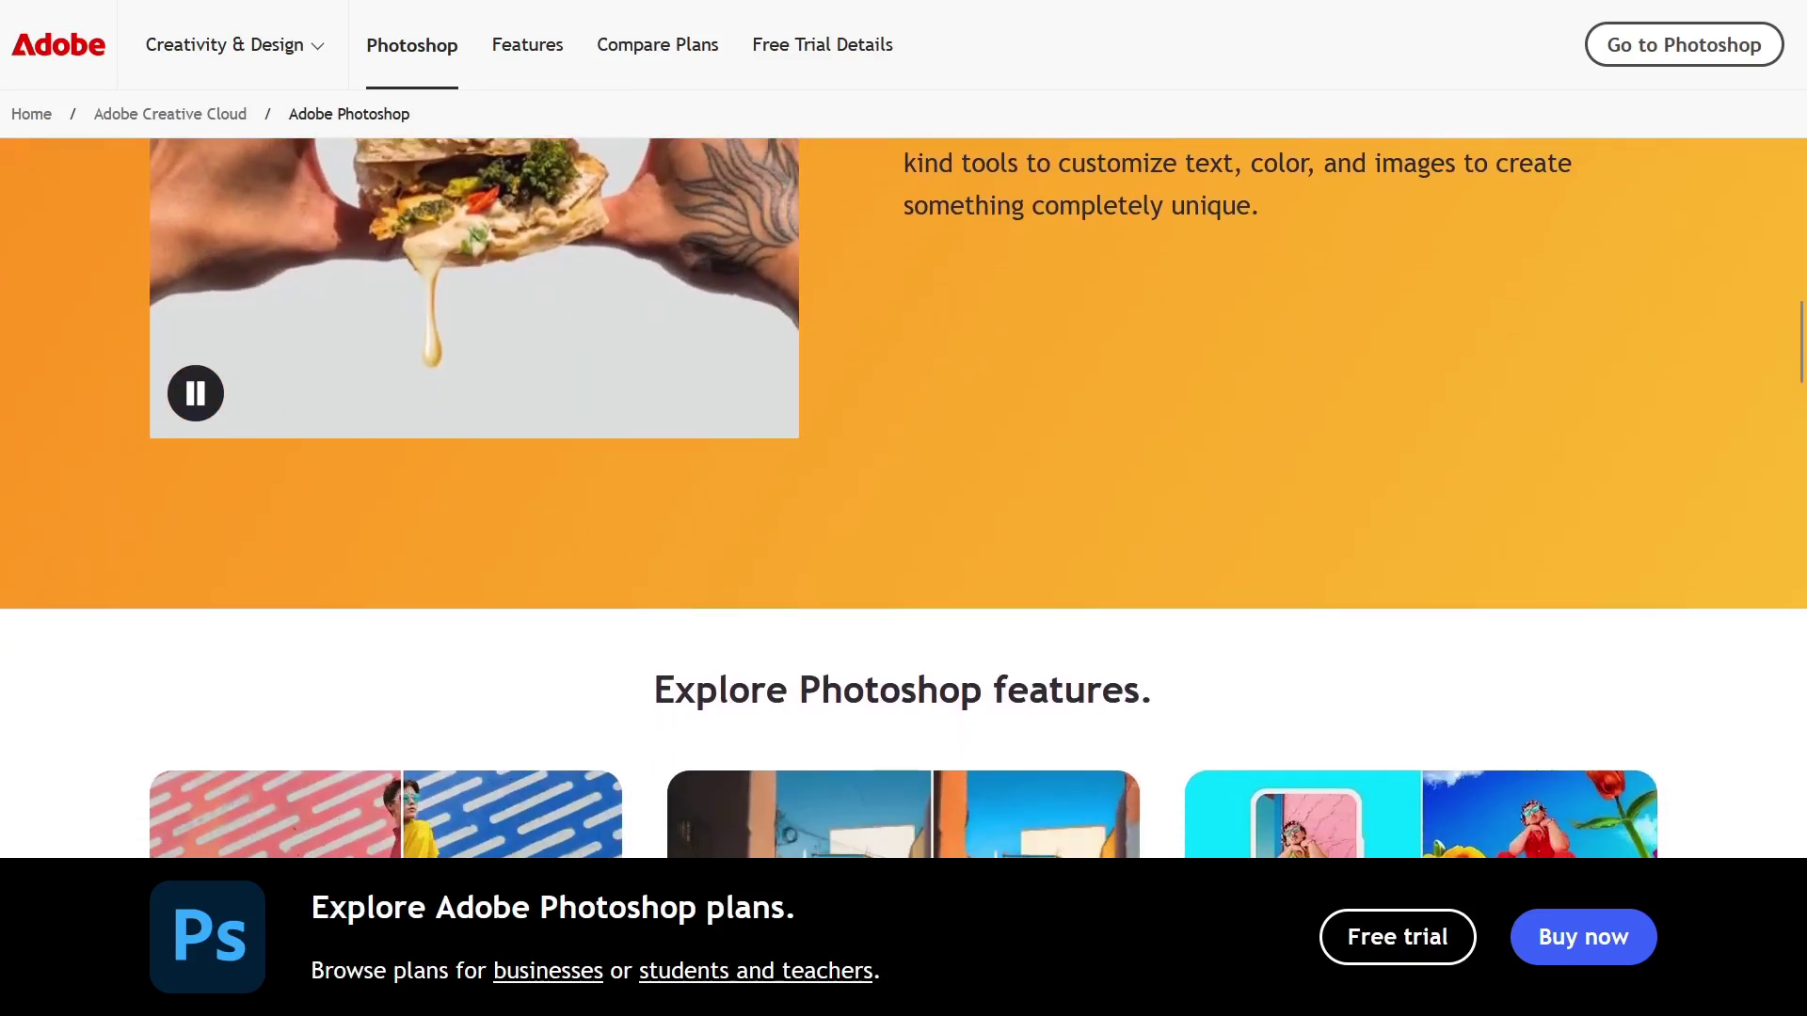
scroll(904, 527, "down", 2)
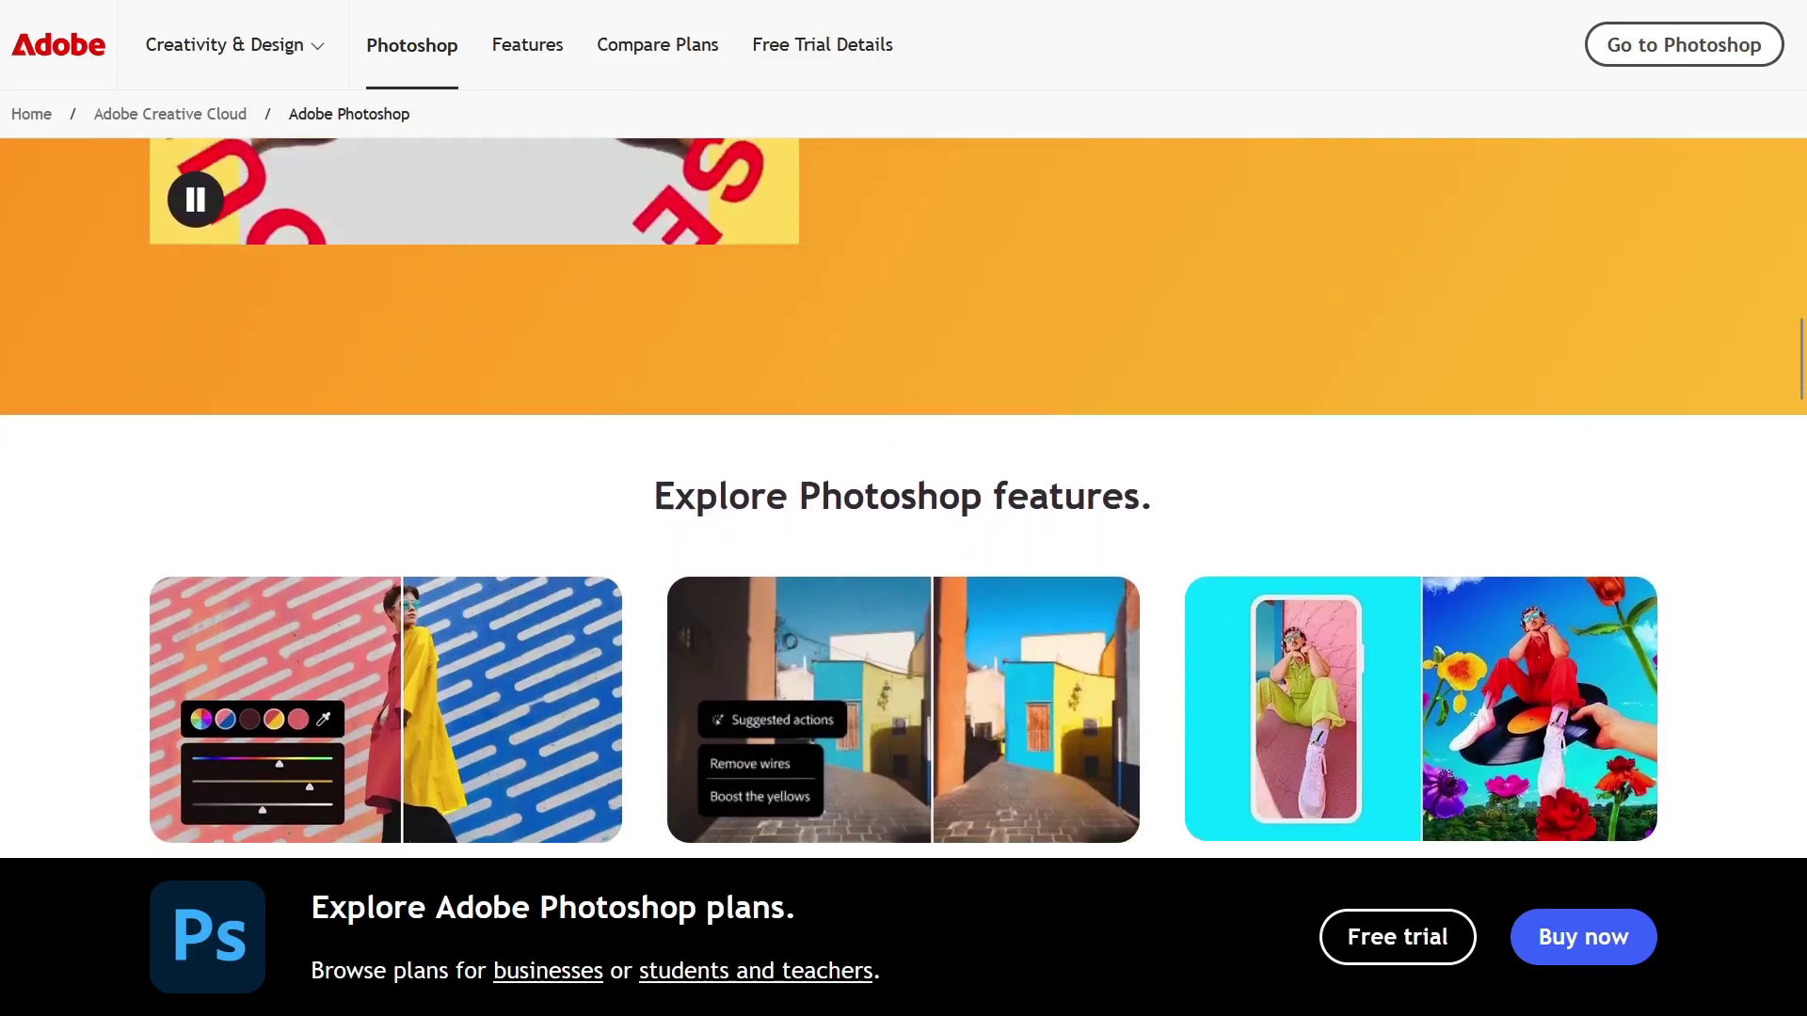
scroll(903, 527, "down", 2)
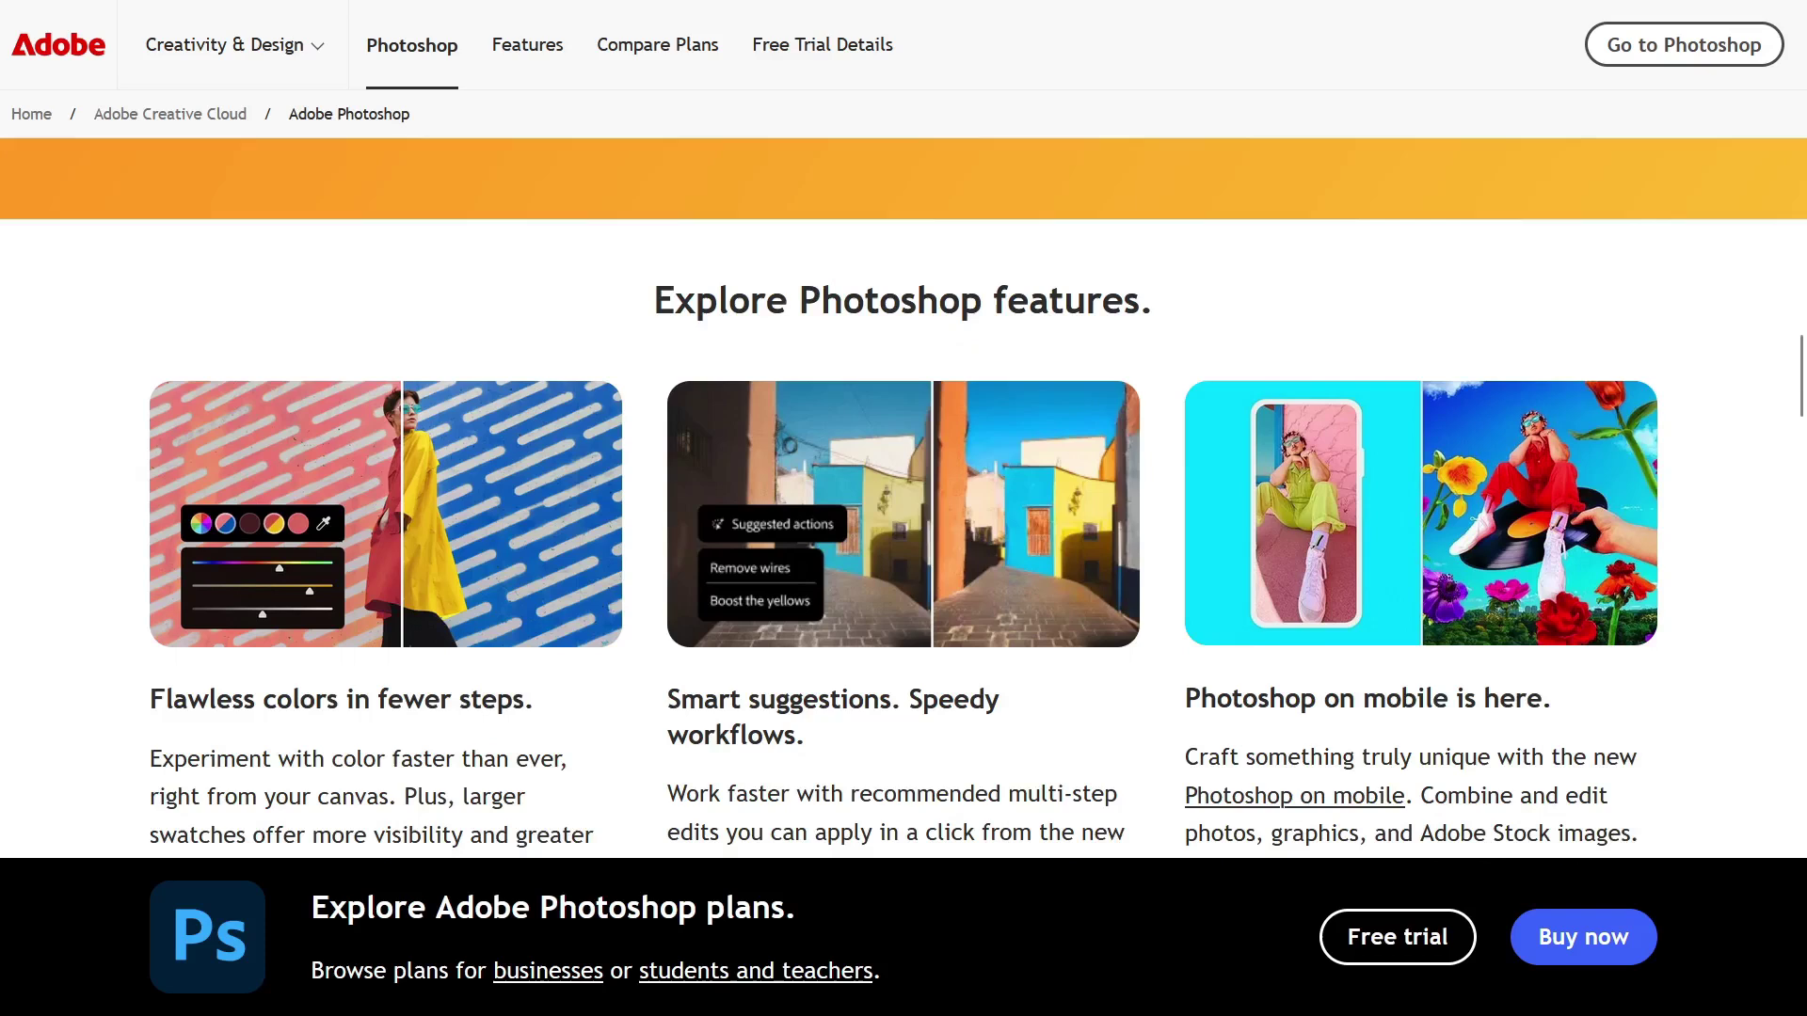
scroll(903, 527, "down", 2)
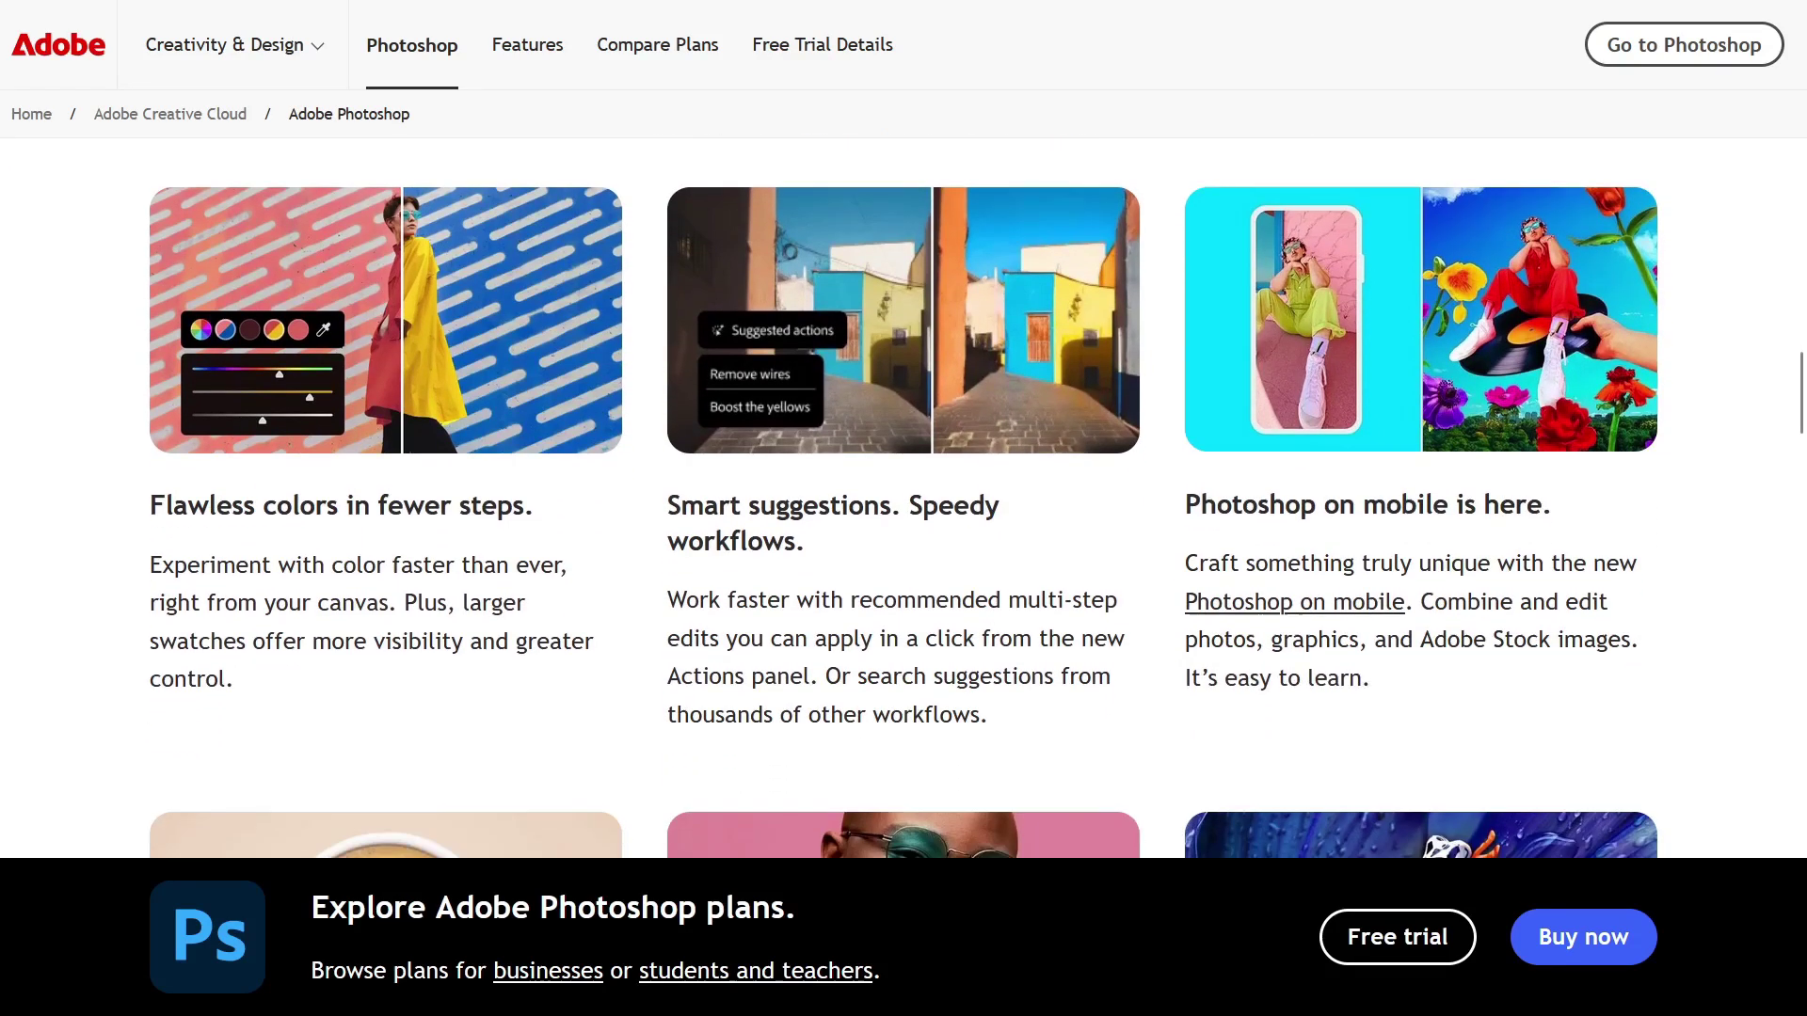
scroll(903, 527, "down", 2)
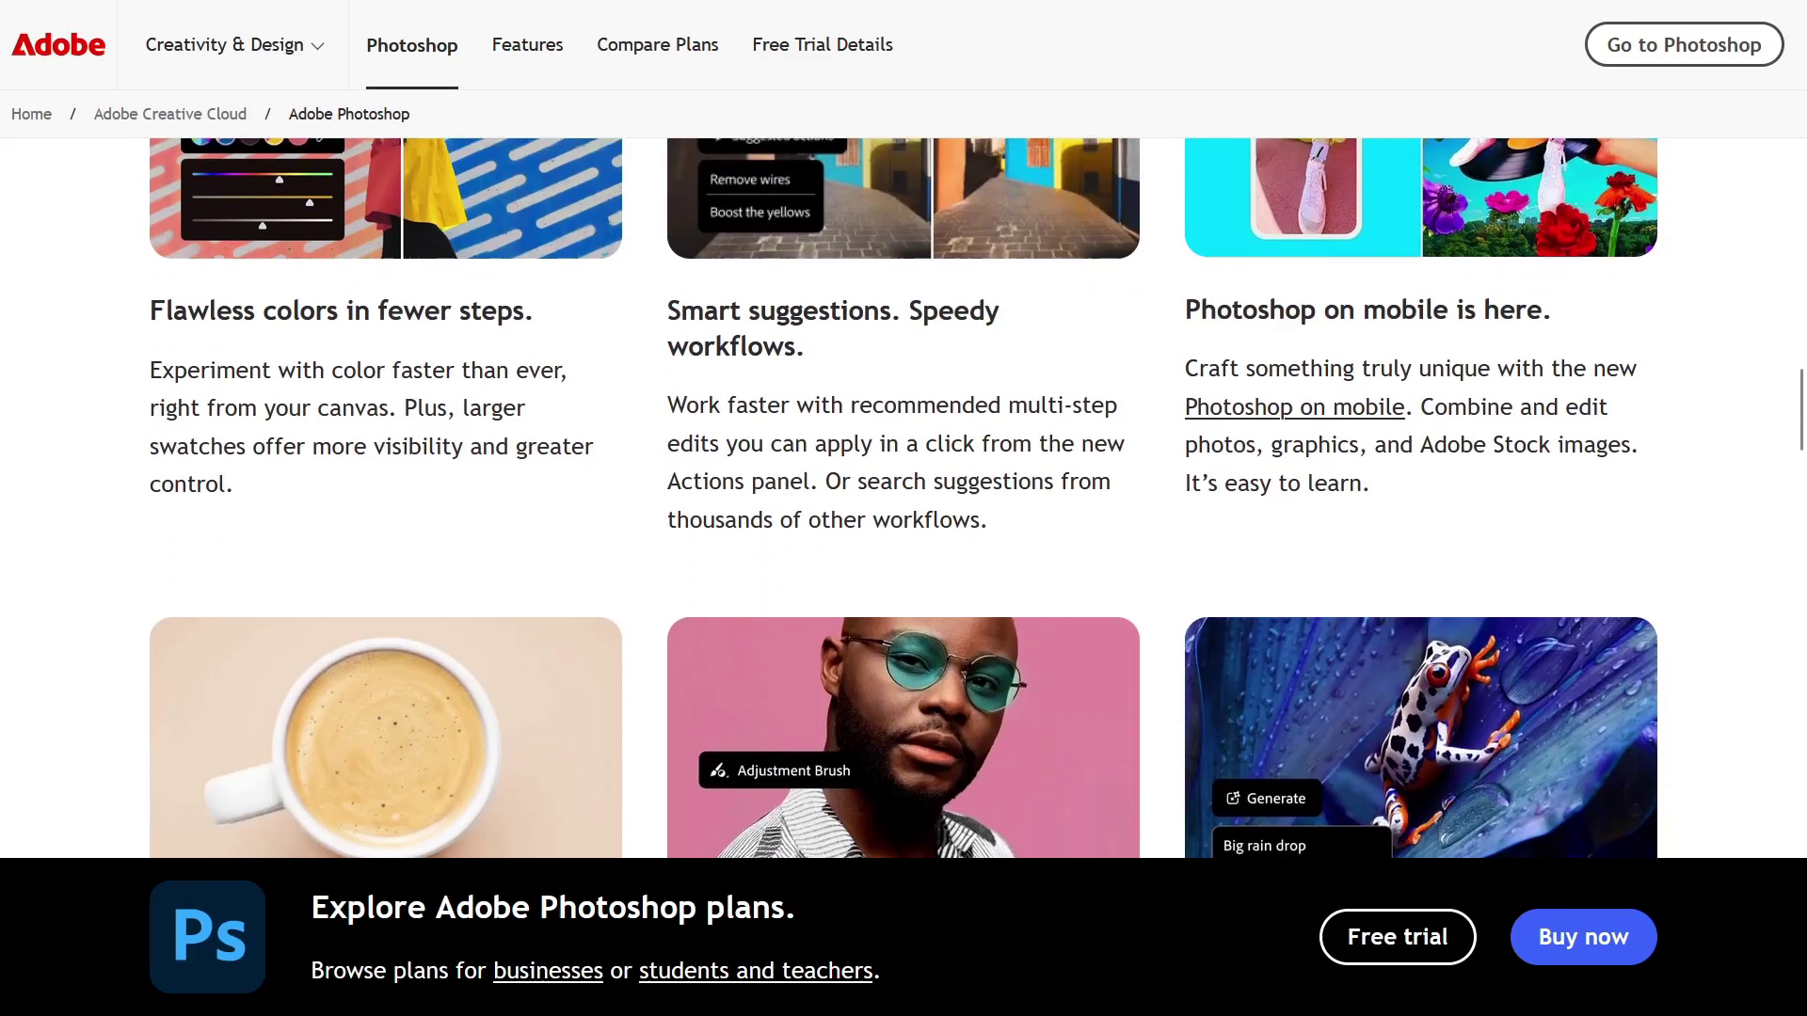
scroll(904, 528, "down", 2)
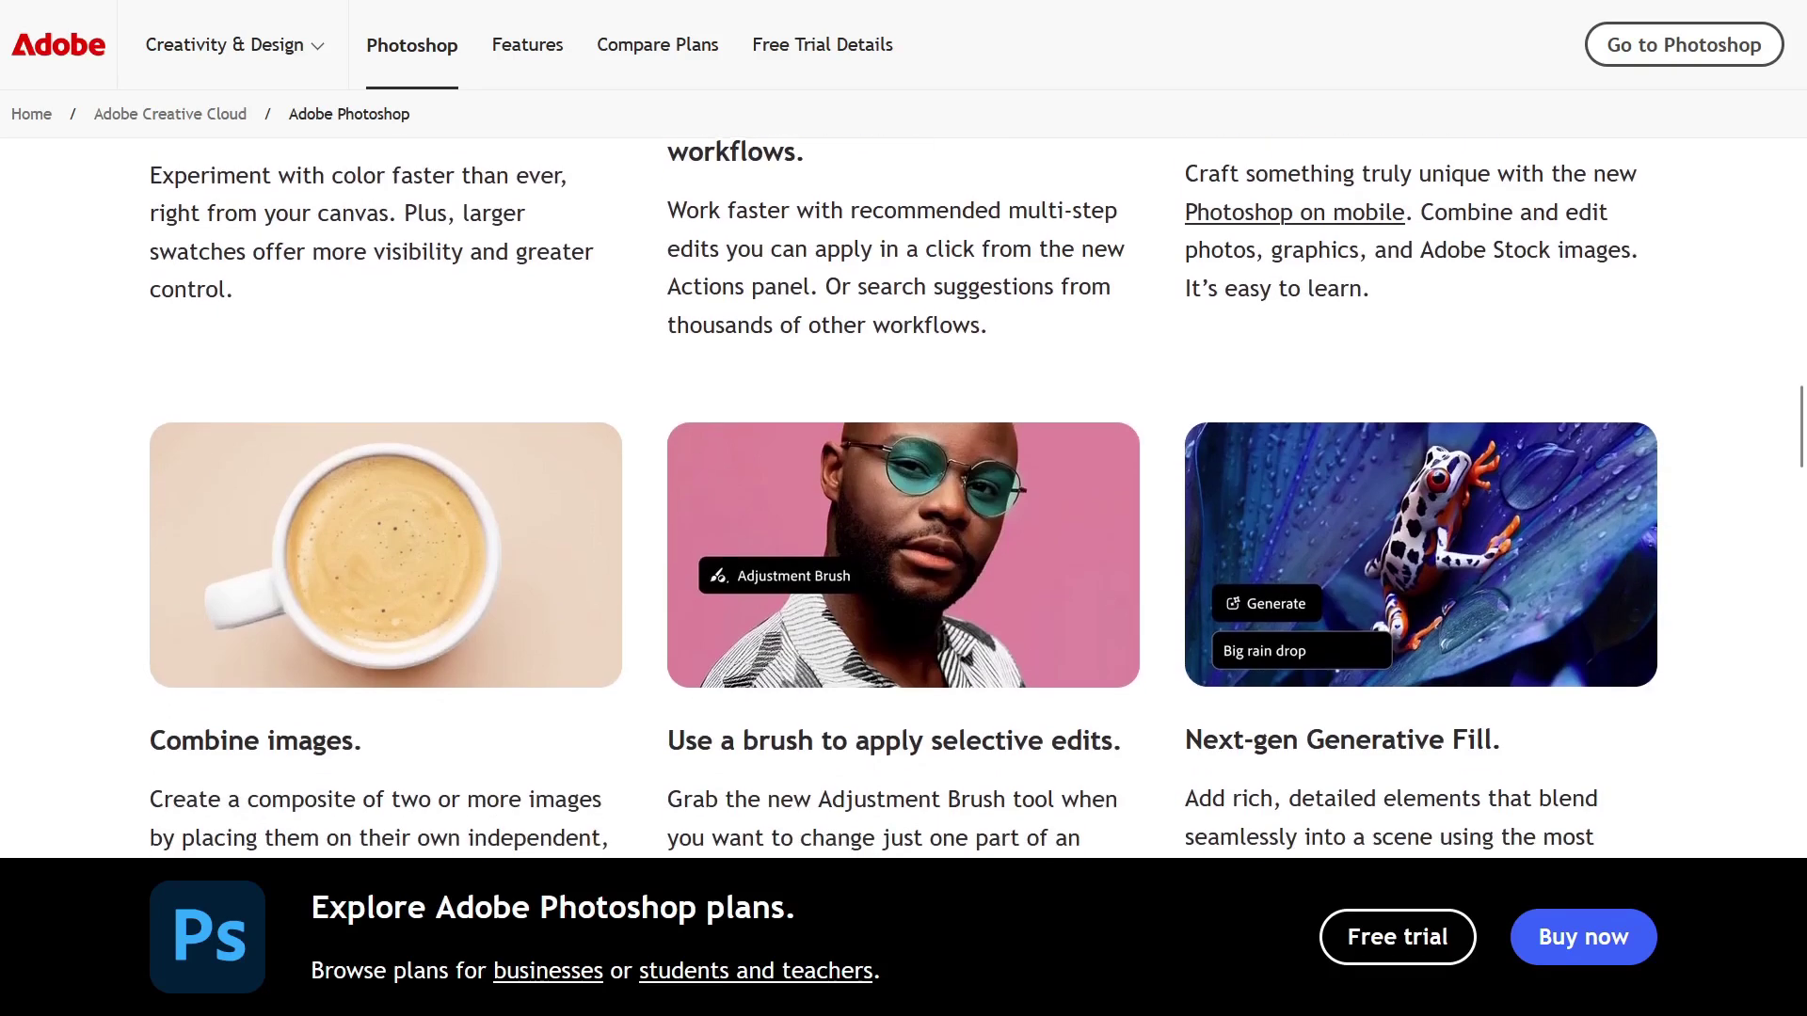
scroll(904, 527, "down", 2)
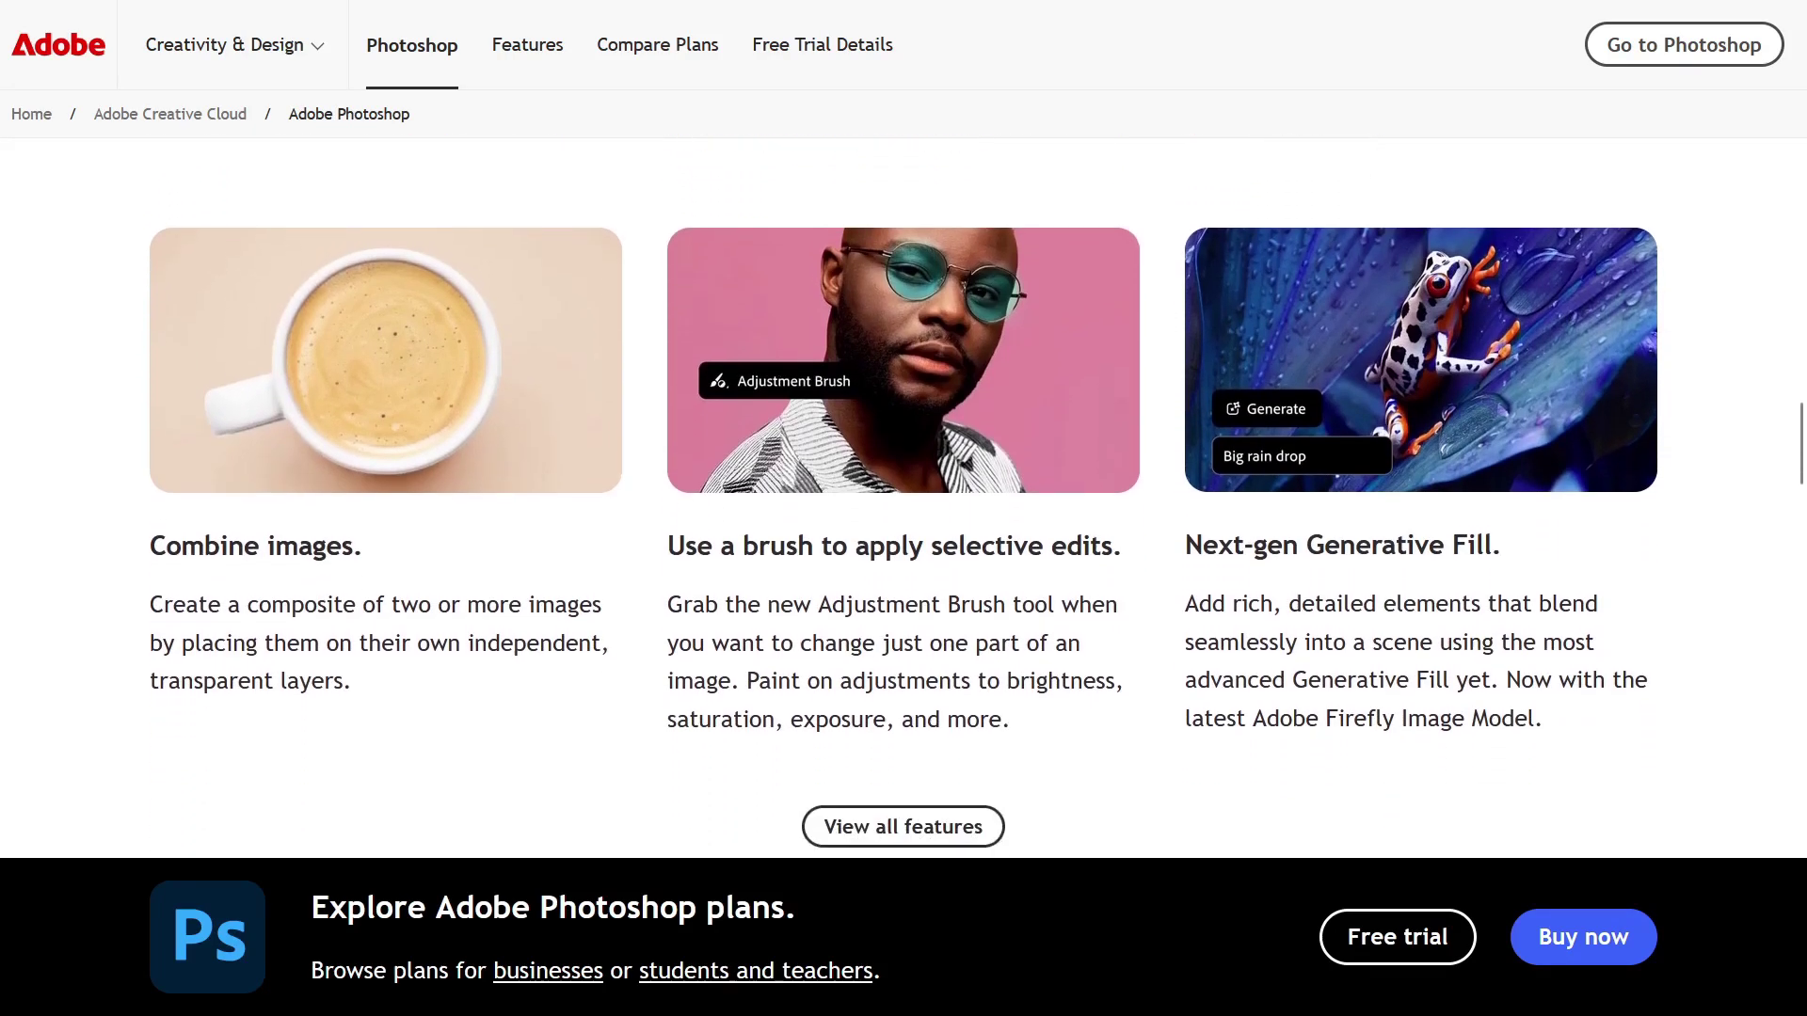
scroll(903, 527, "down", 2)
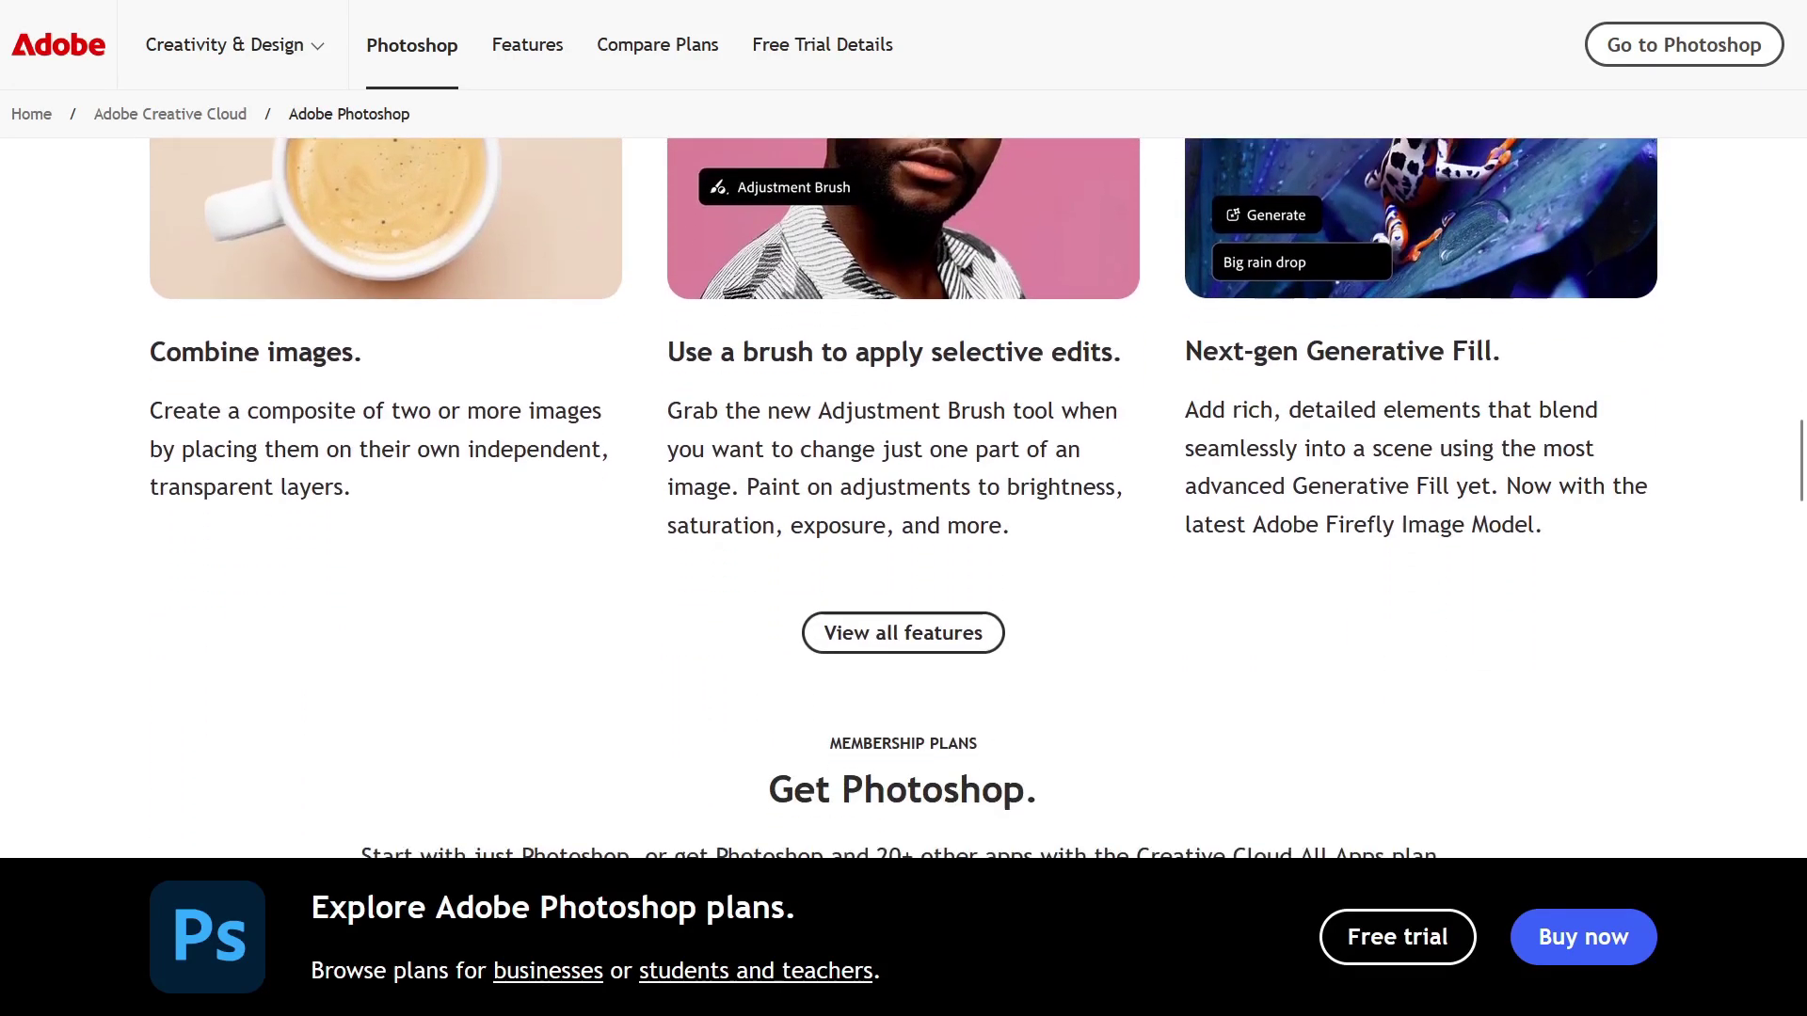
scroll(903, 527, "down", 1)
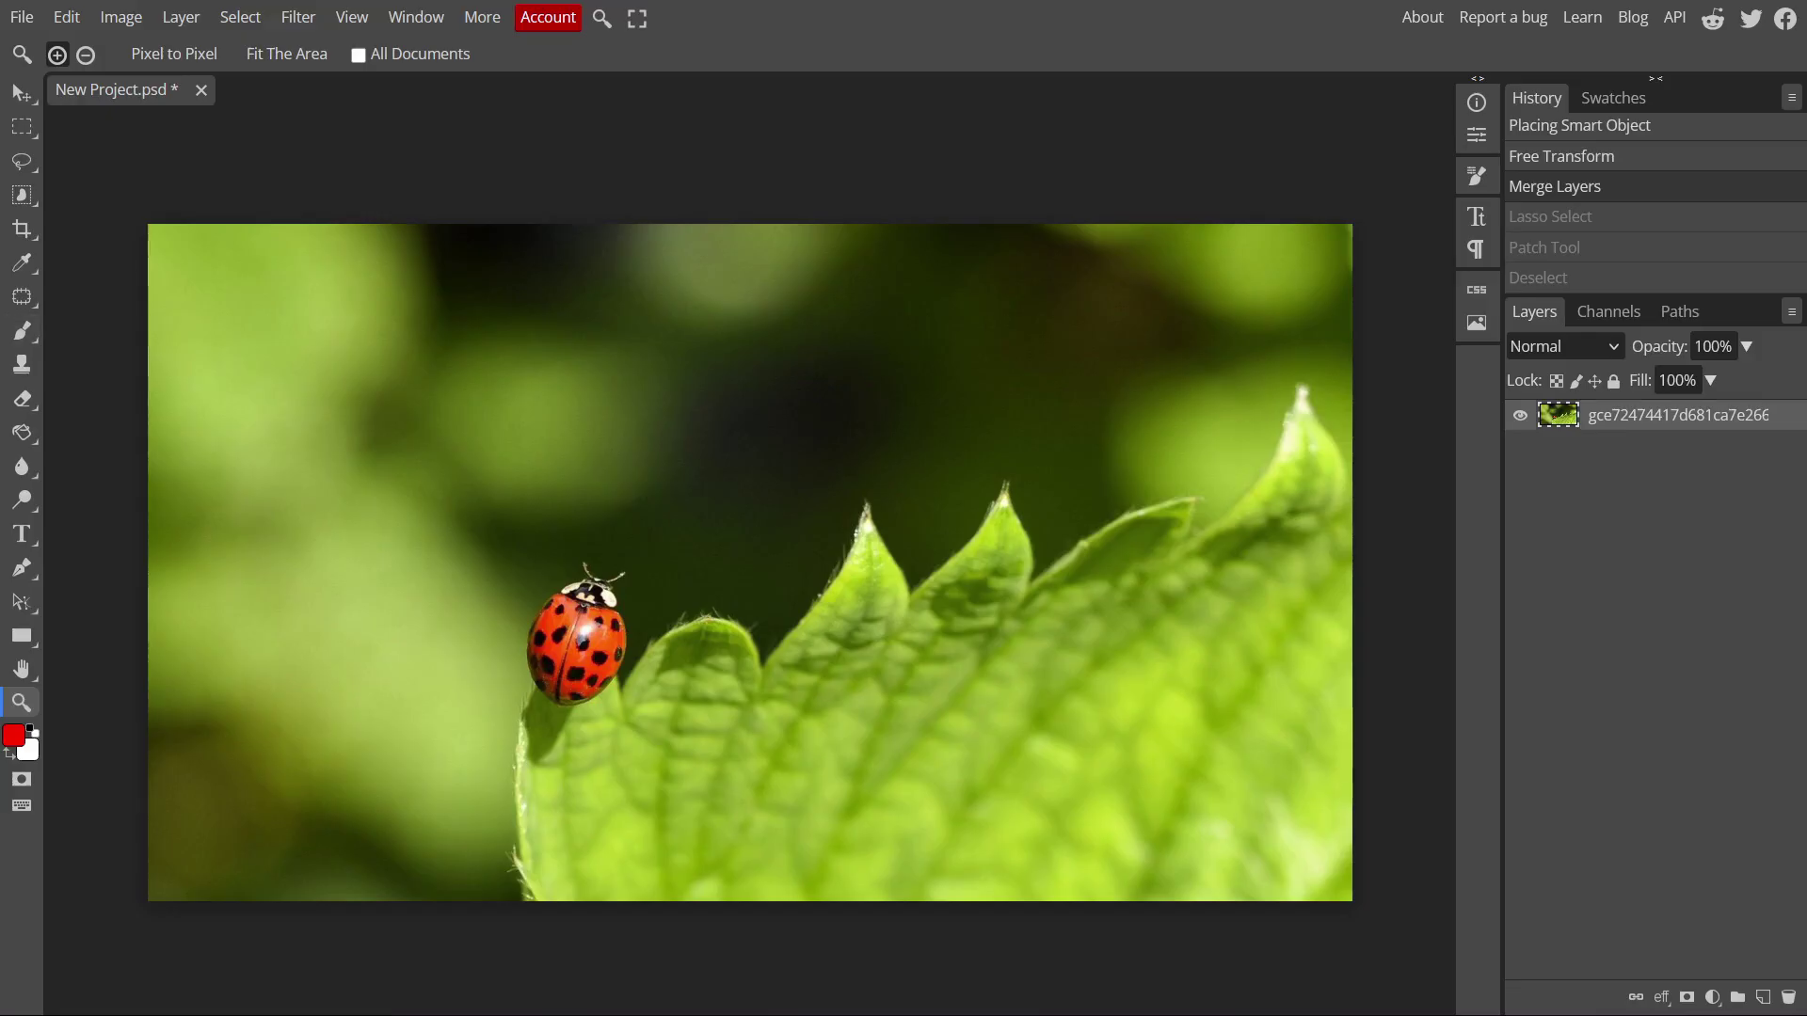
Draw a freehand selection around the ladybug at the leaf's edge and change the fill source in the Fill dialog.
left_click(22, 297)
mouse_move(659, 612)
left_mouse_down()
mouse_move(574, 459)
mouse_move(494, 706)
mouse_move(647, 739)
mouse_move(659, 607)
left_mouse_up()
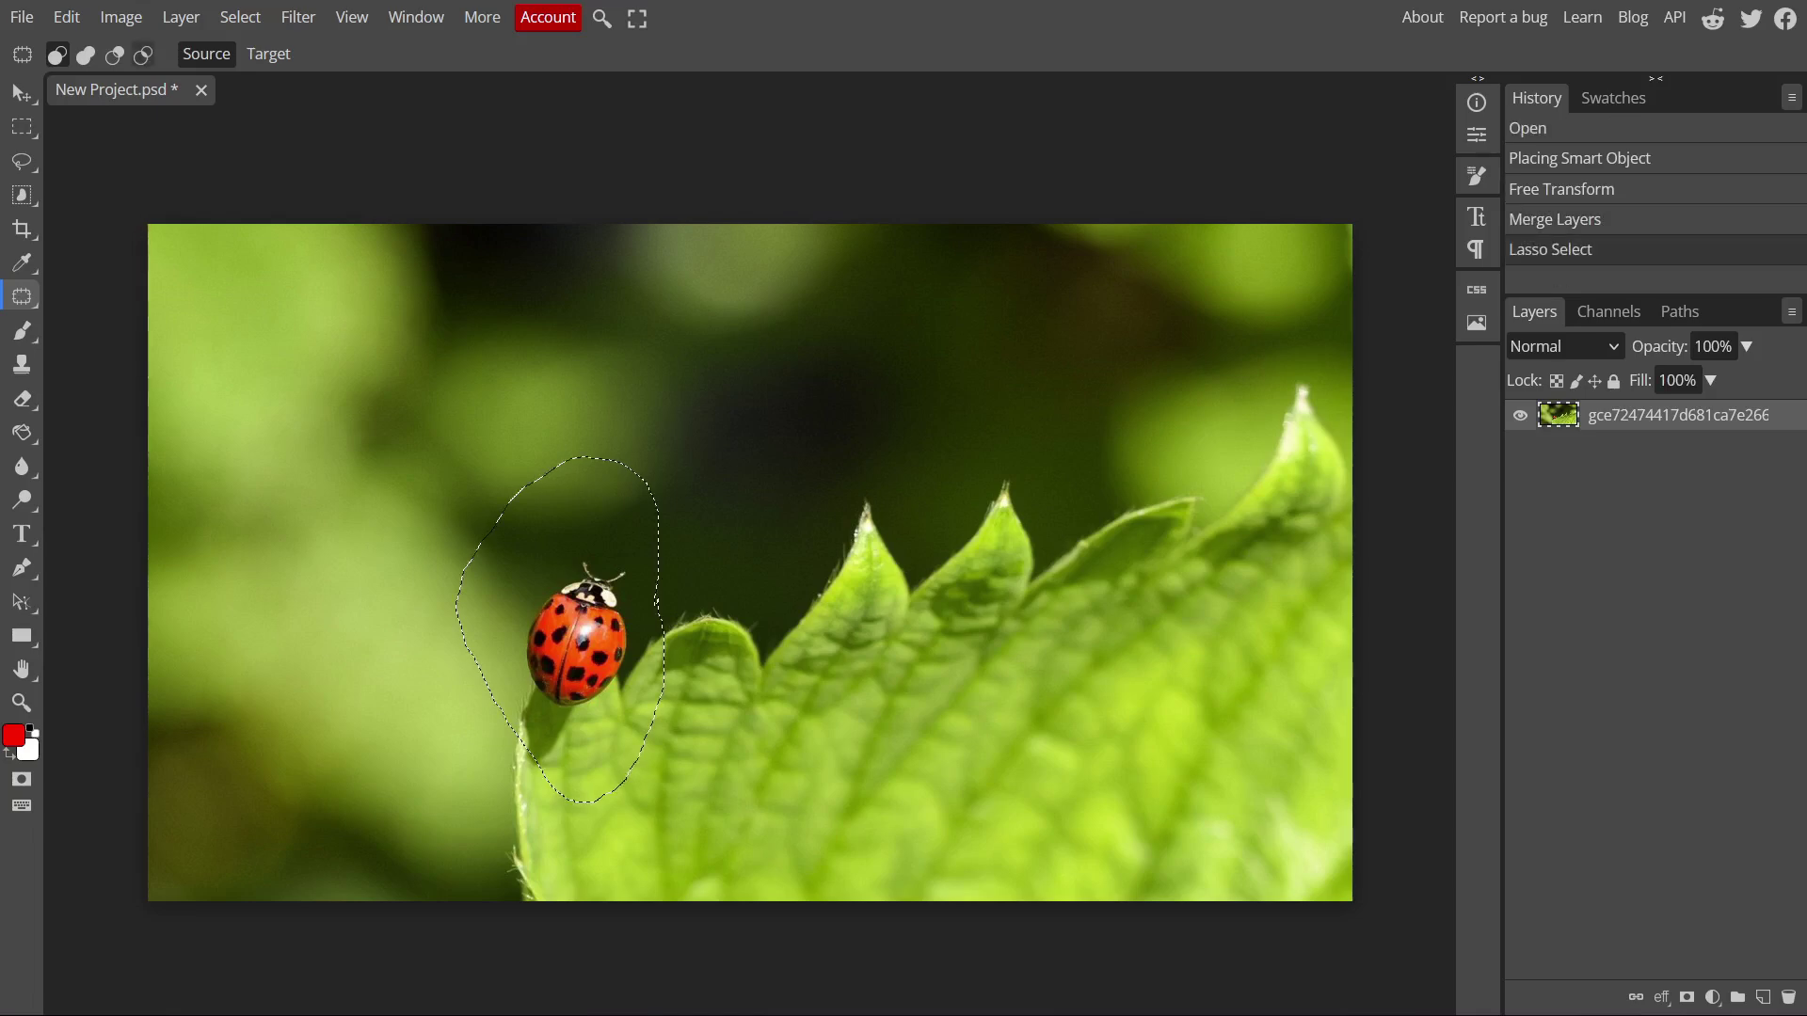
left_click(66, 17)
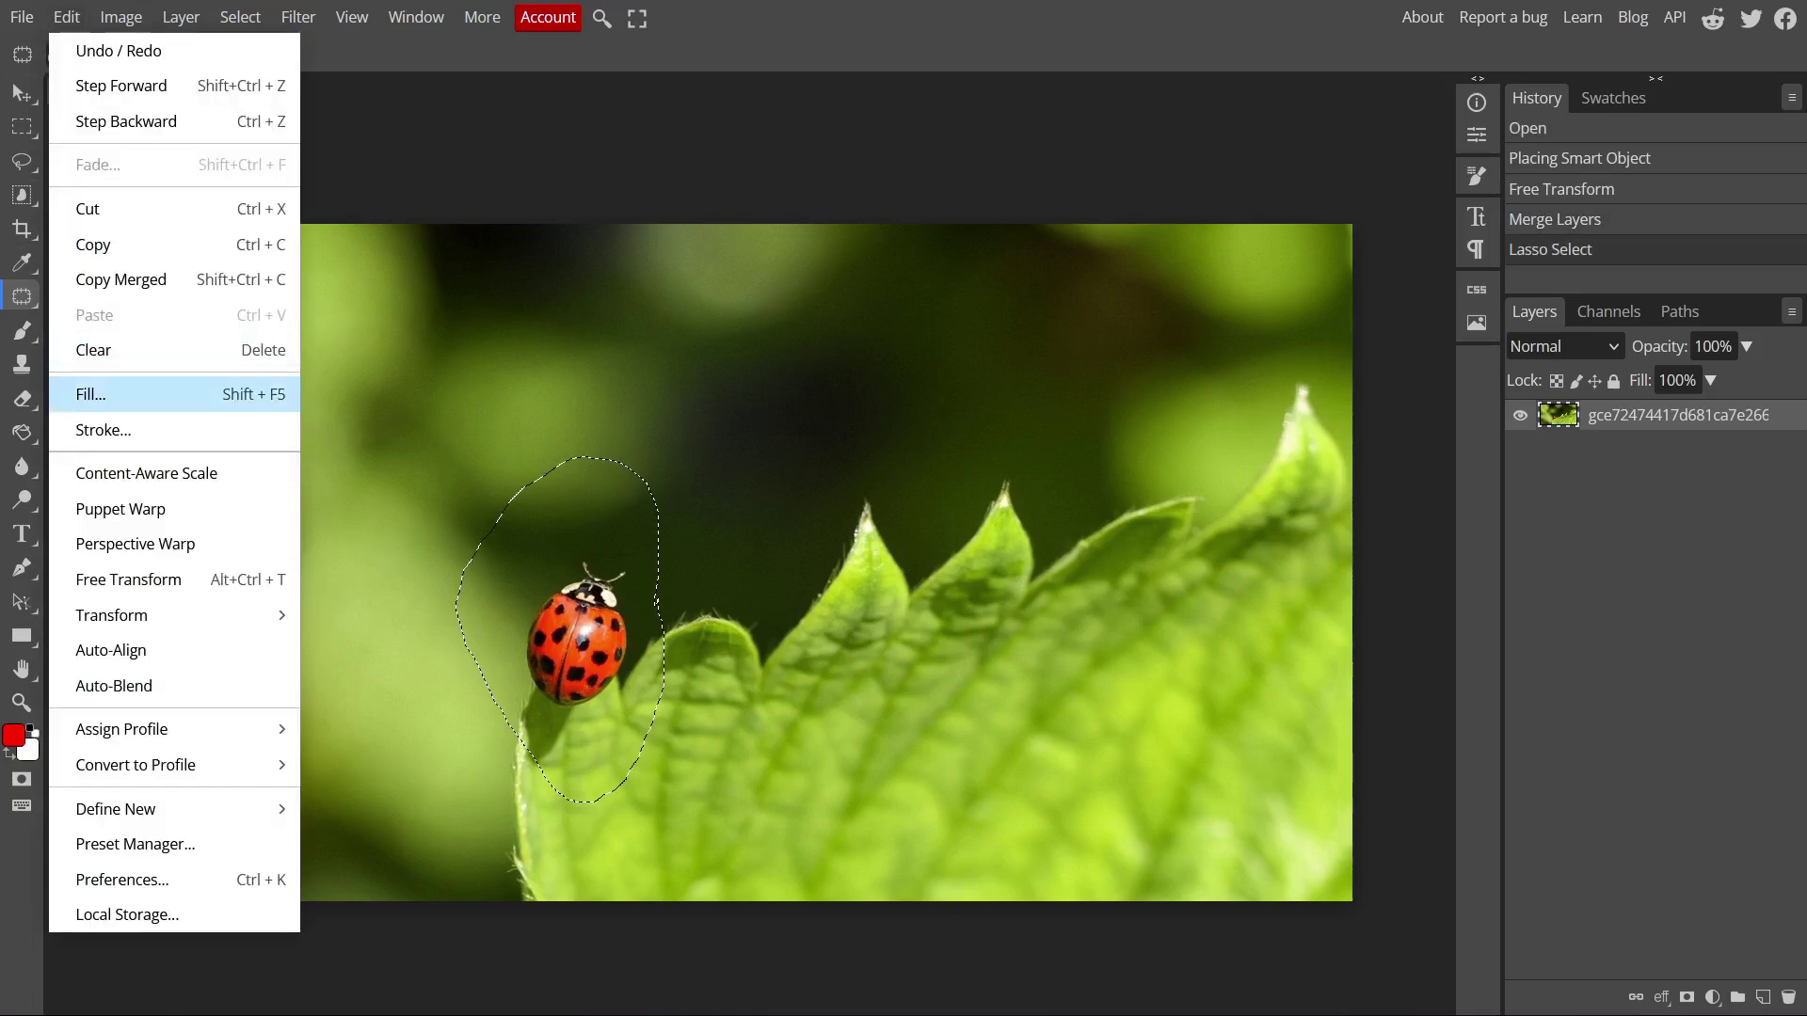
left_click(90, 395)
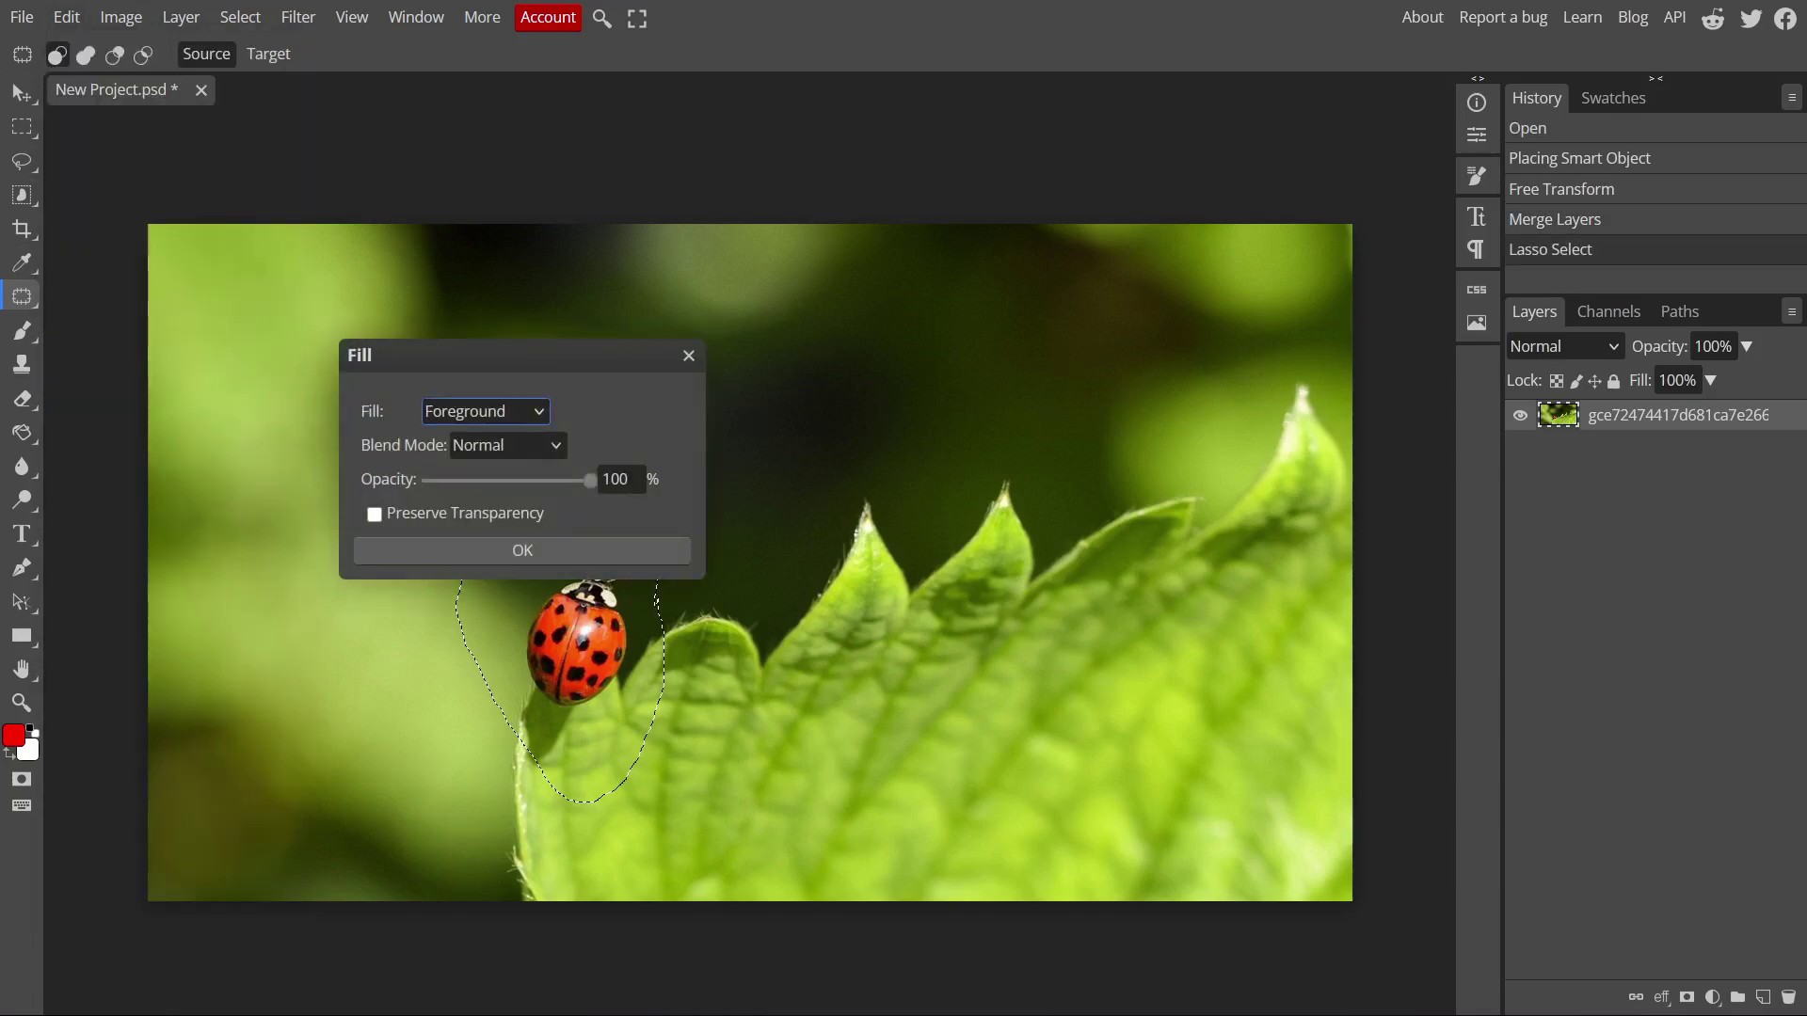
key("Down")
key("Down")
key("Down")
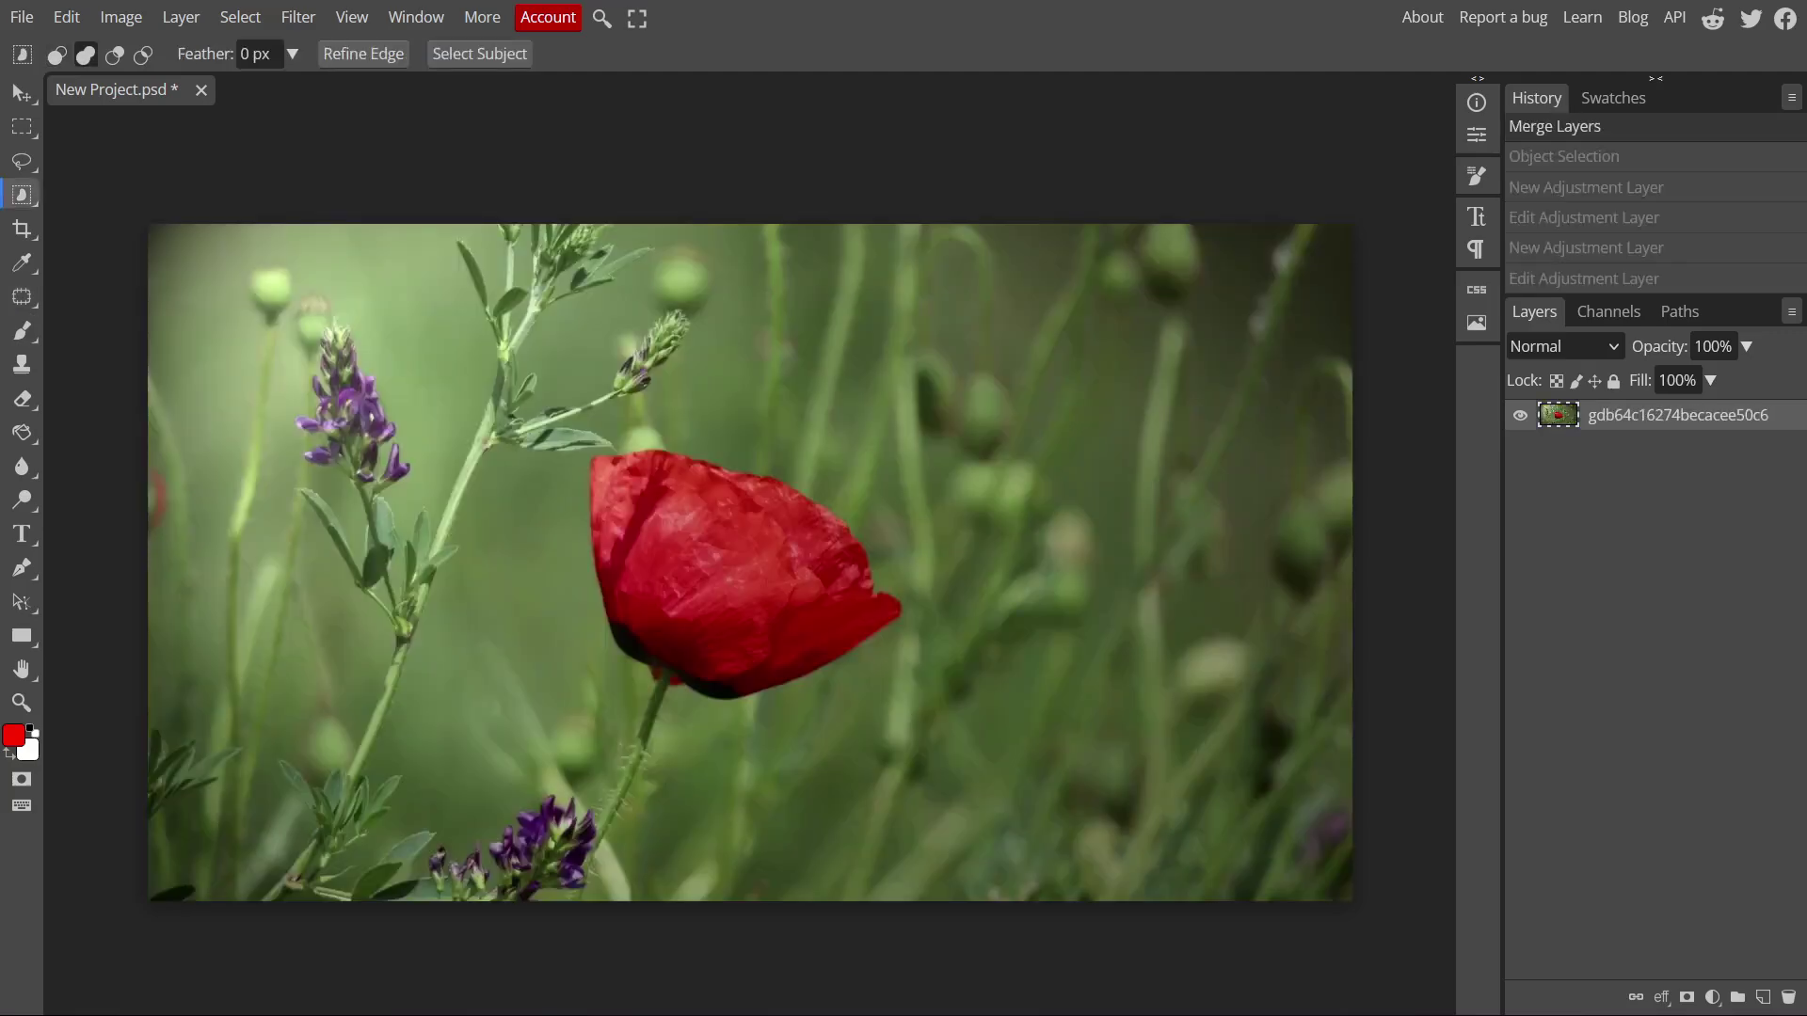
Select the red poppy with Object Selection and shift its hue to a negative value using a Hue/Saturation adjustment layer.
left_click_drag(546, 419, 941, 774)
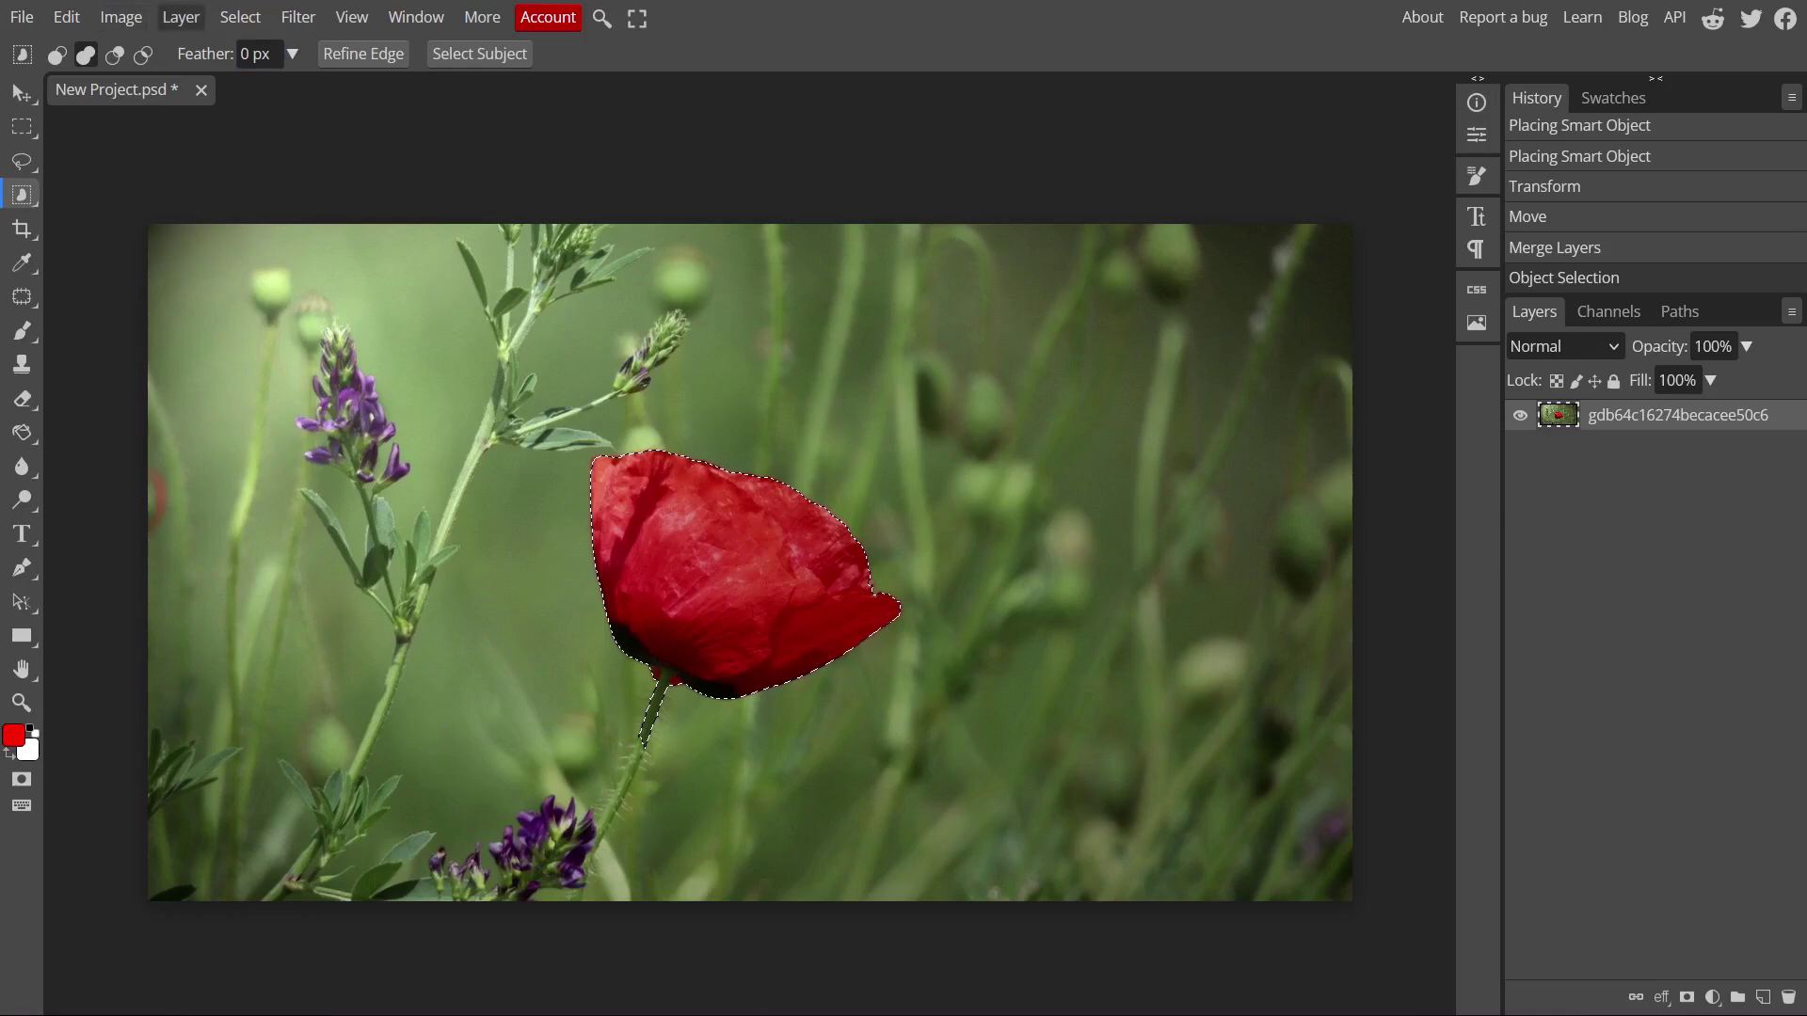
left_click(180, 17)
mouse_move(261, 316)
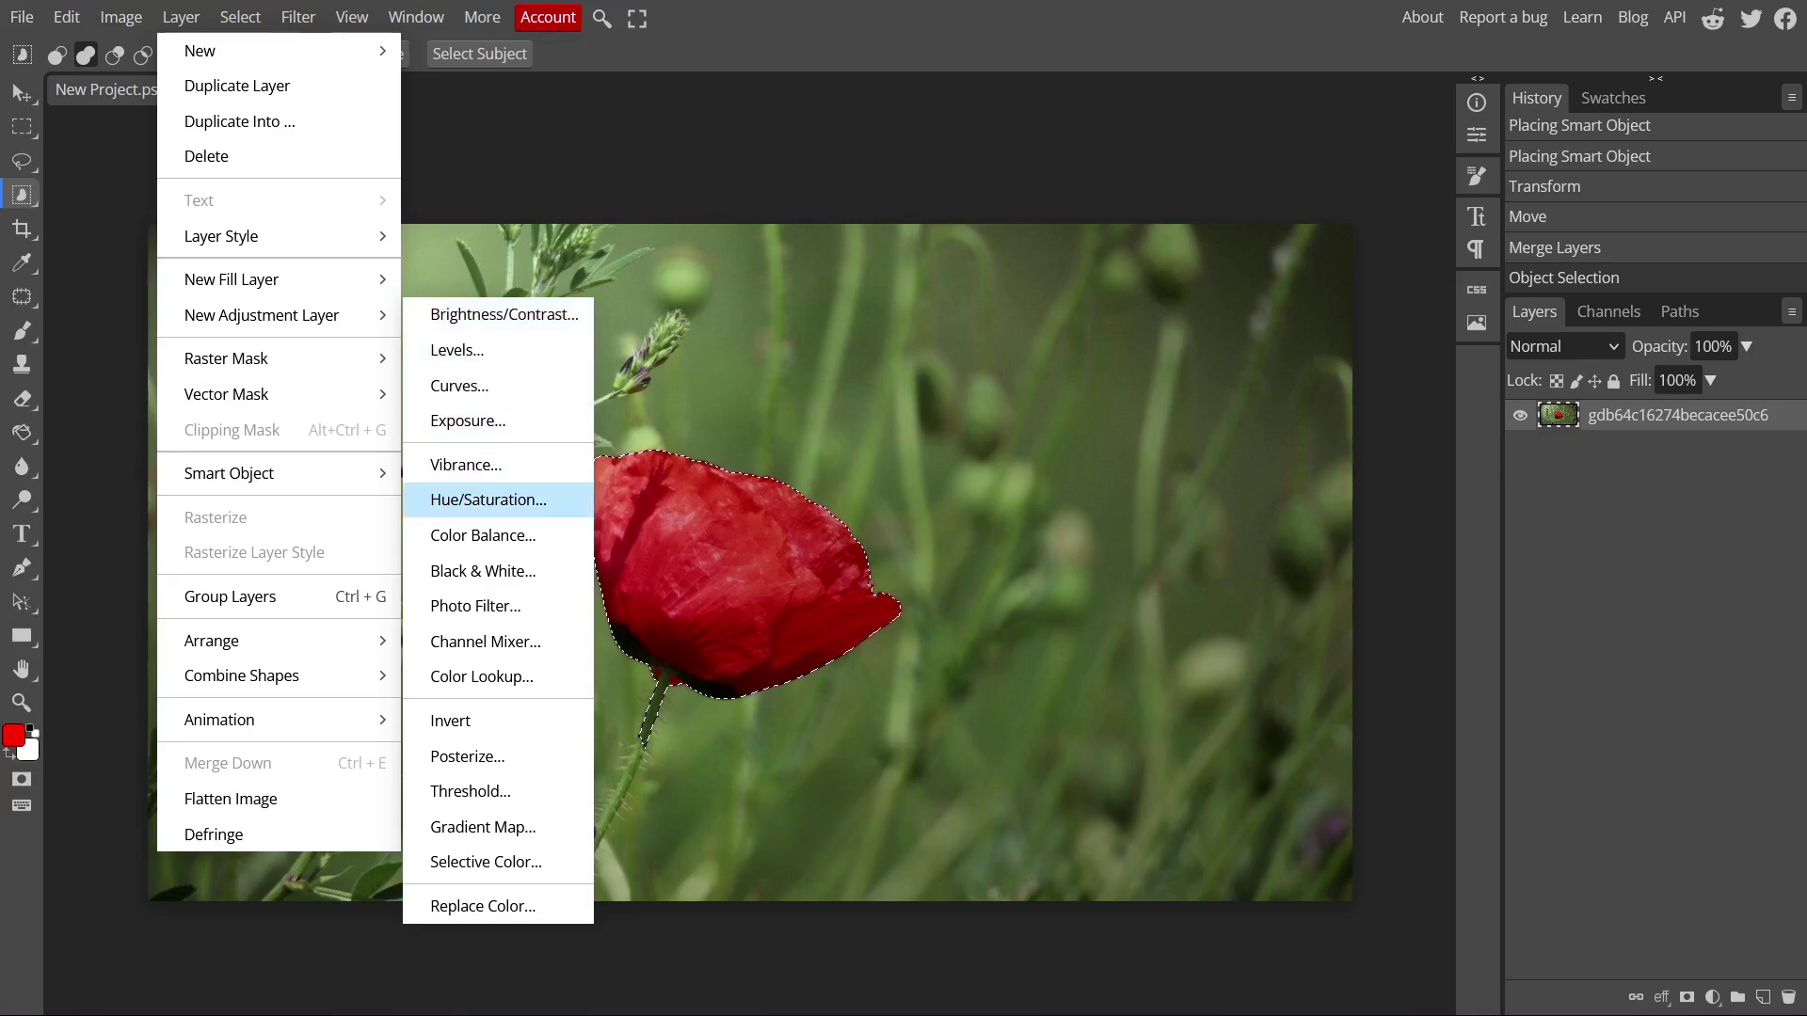
left_click(488, 500)
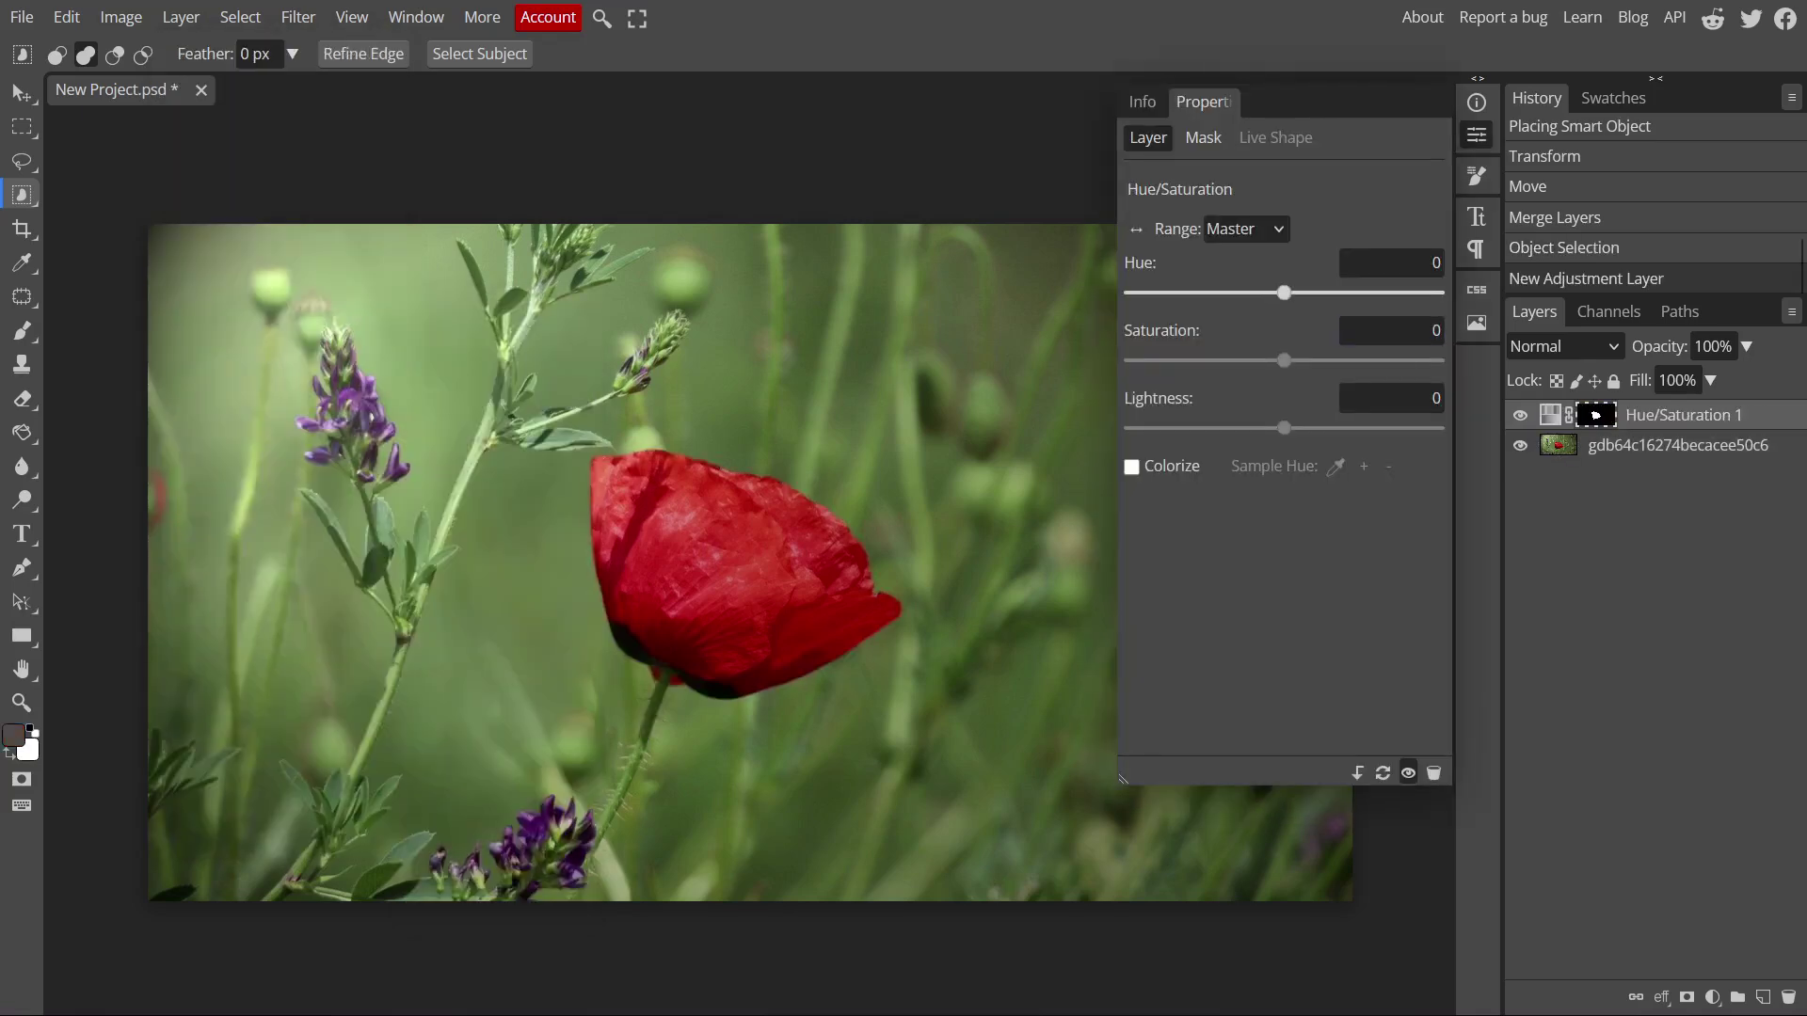
left_click_drag(1284, 293, 1181, 293)
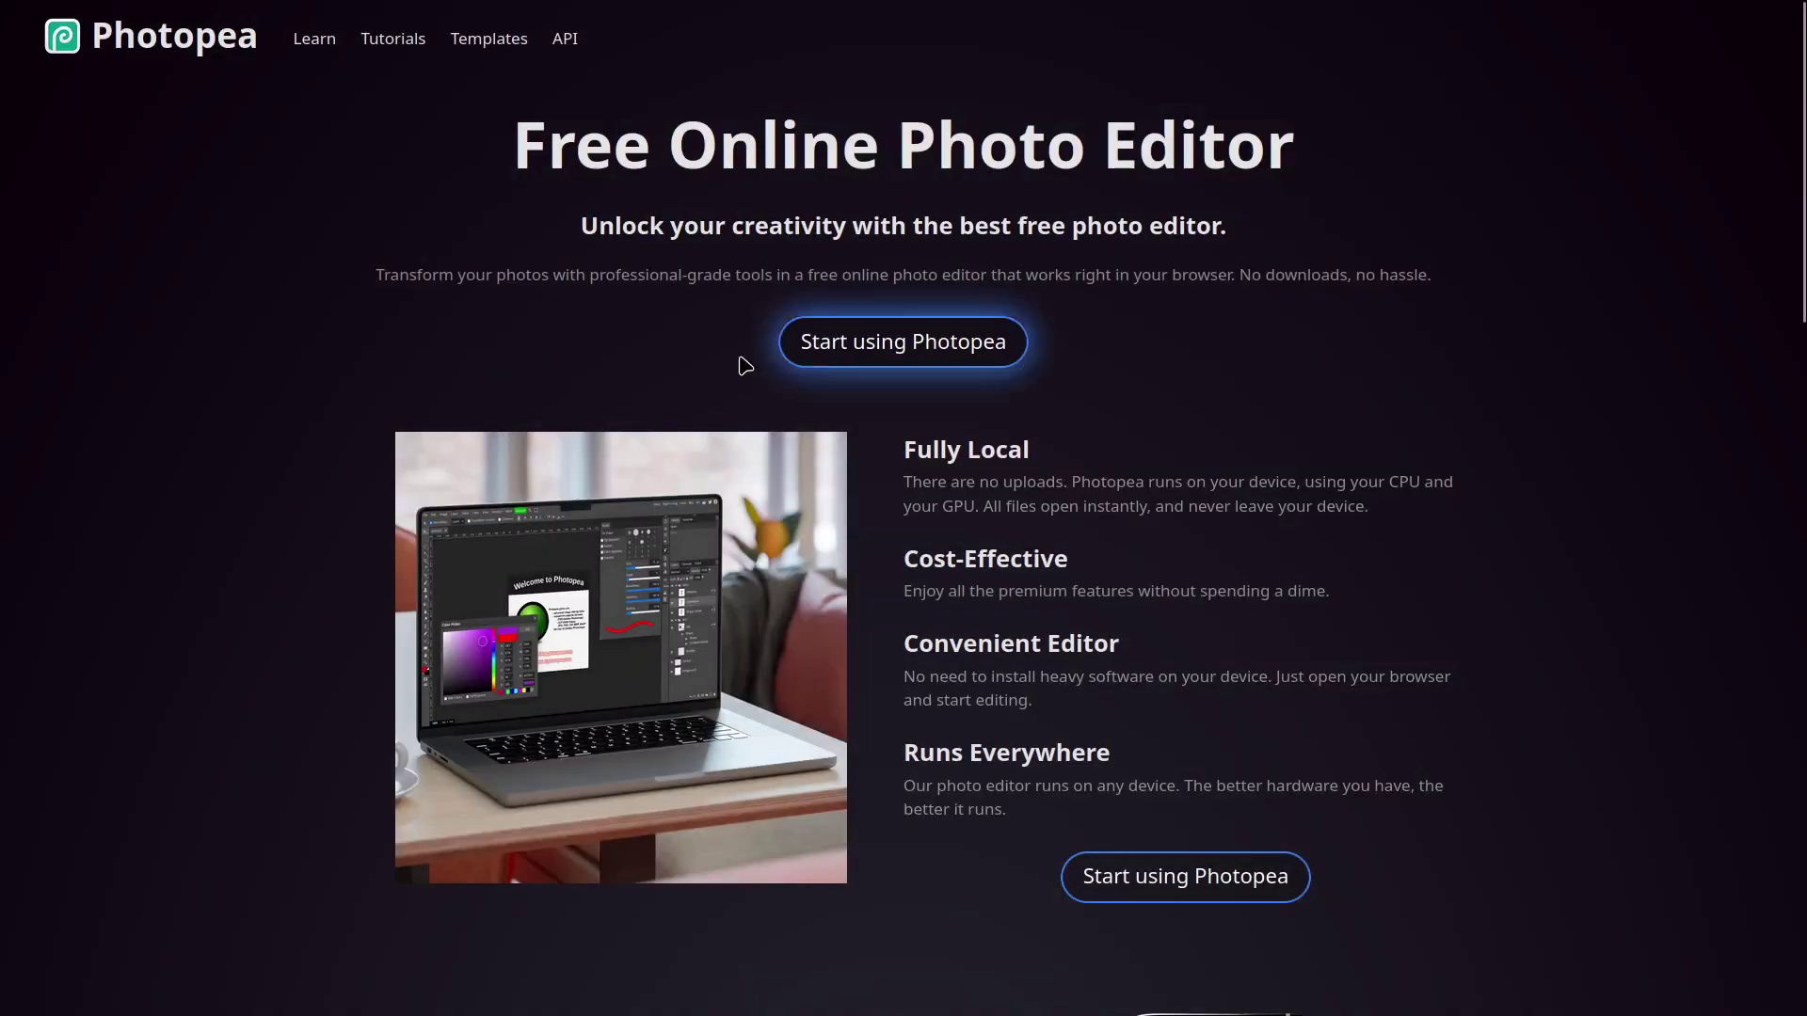
Launch the Photopea editor from its landing page and open the Dropbox storage location.
left_click(795, 346)
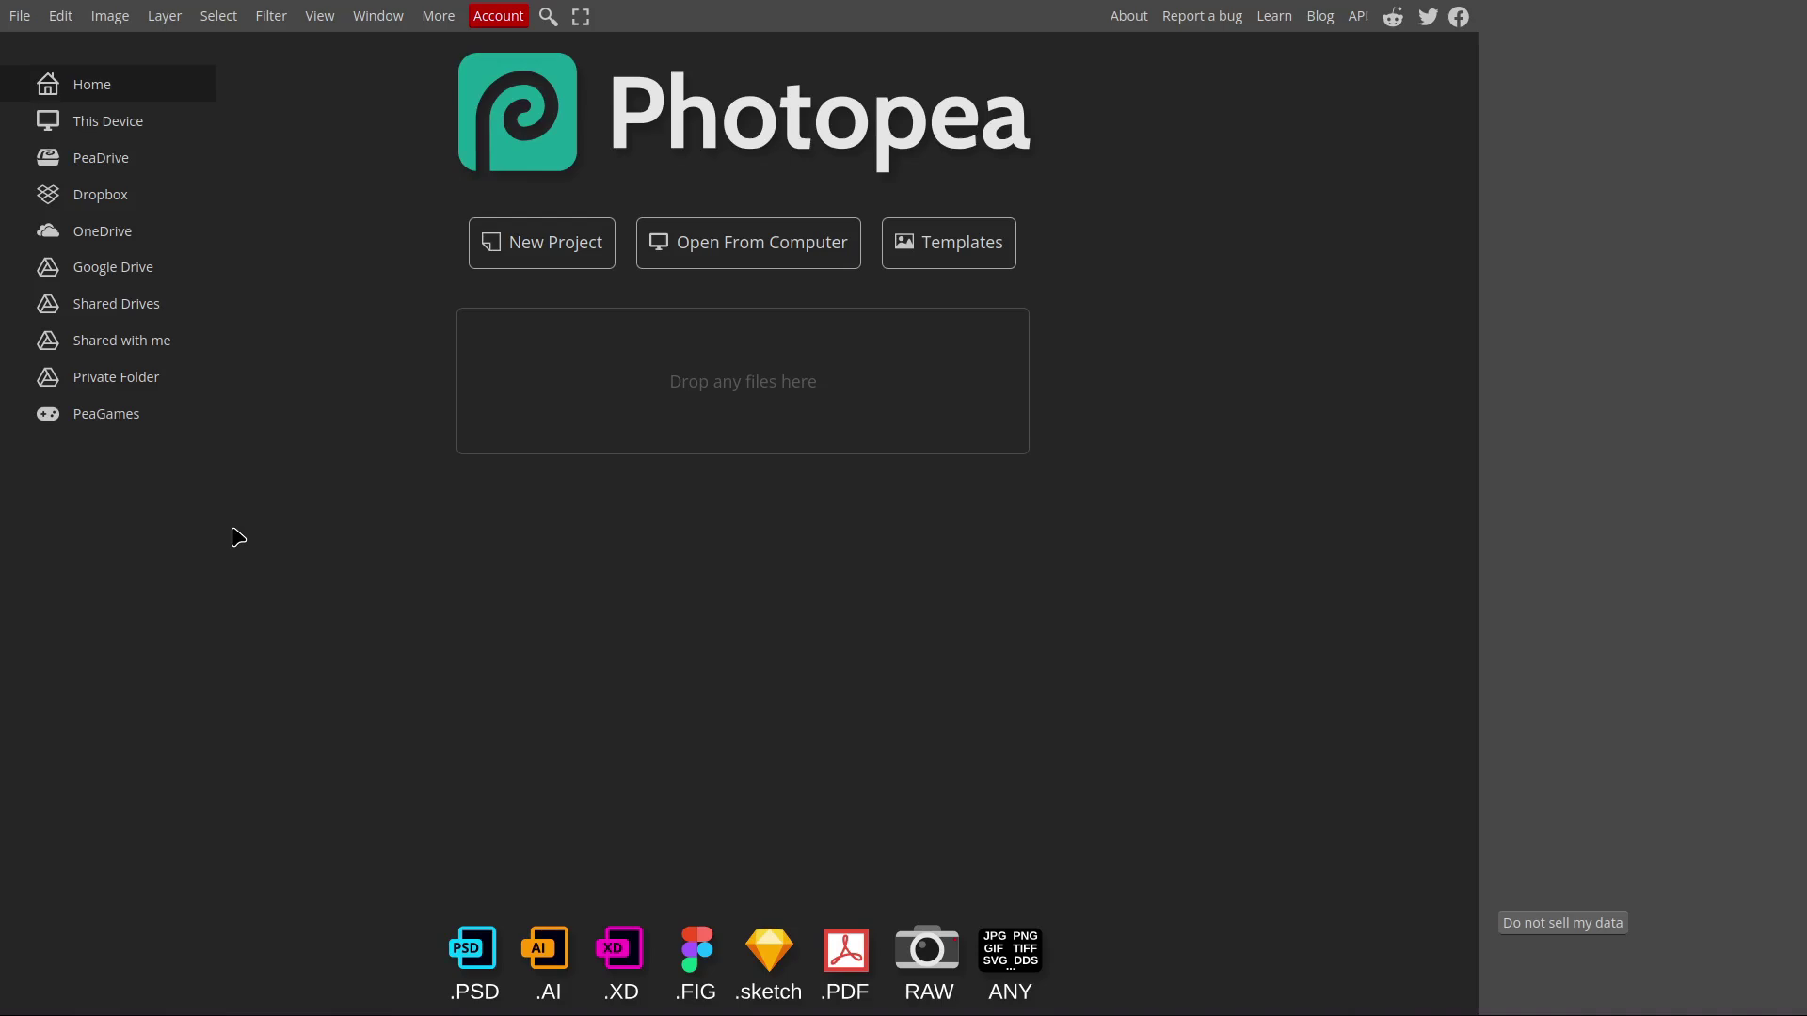
left_click(129, 195)
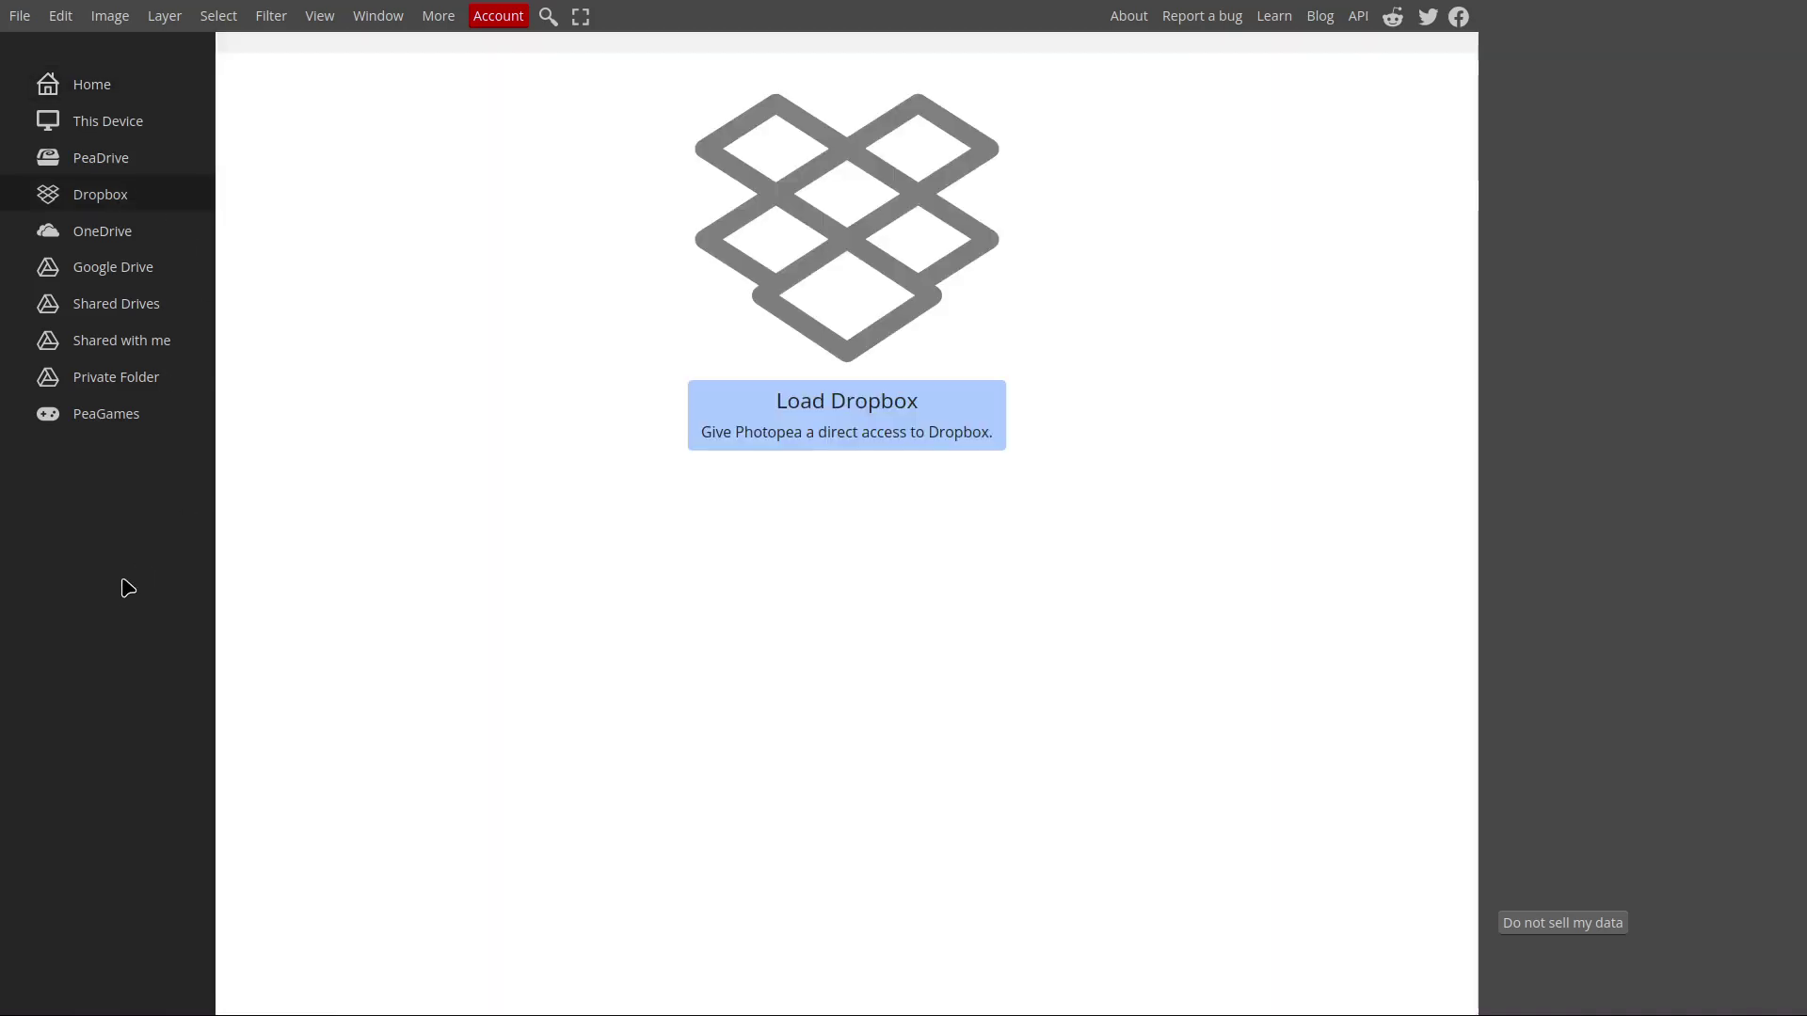
Look at the OneDrive and Google Drive storage locations.
left_click(109, 234)
left_click(113, 271)
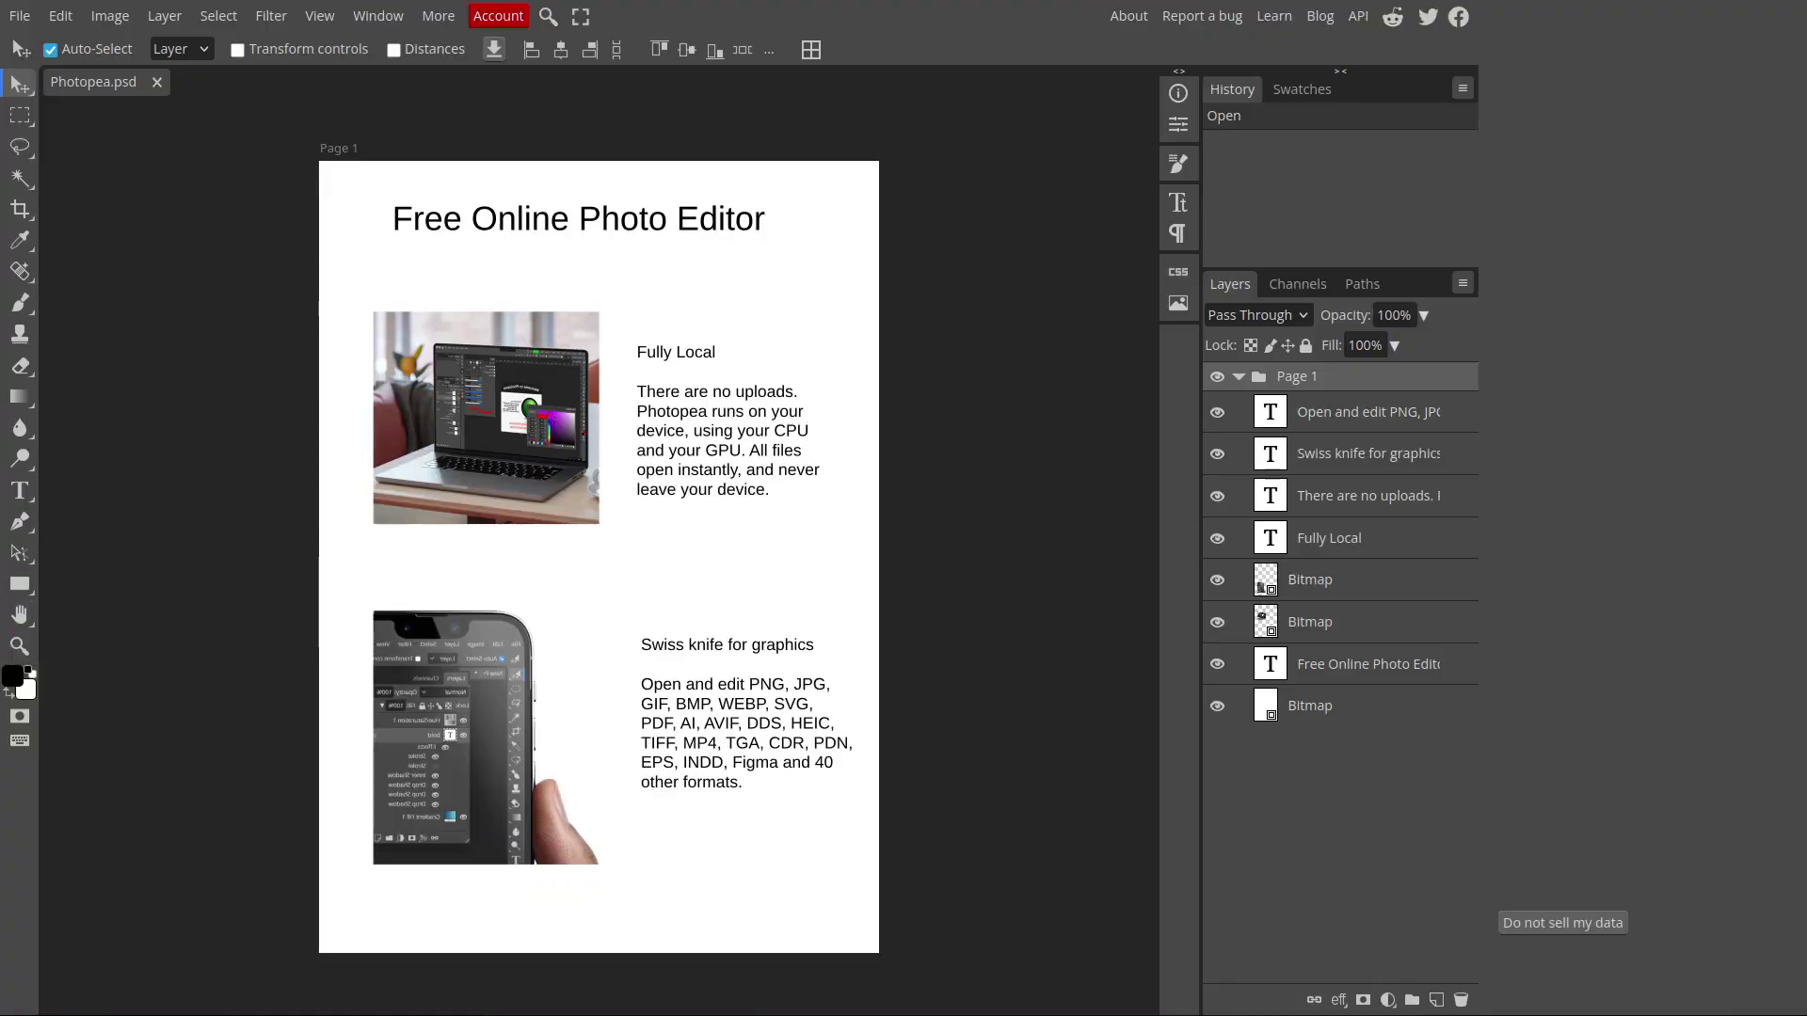
Replace the page headline with "Photopea is a free and premium online tool for image editing" and set its size to 36 px.
double_click(397, 218)
key("ctrl+a")
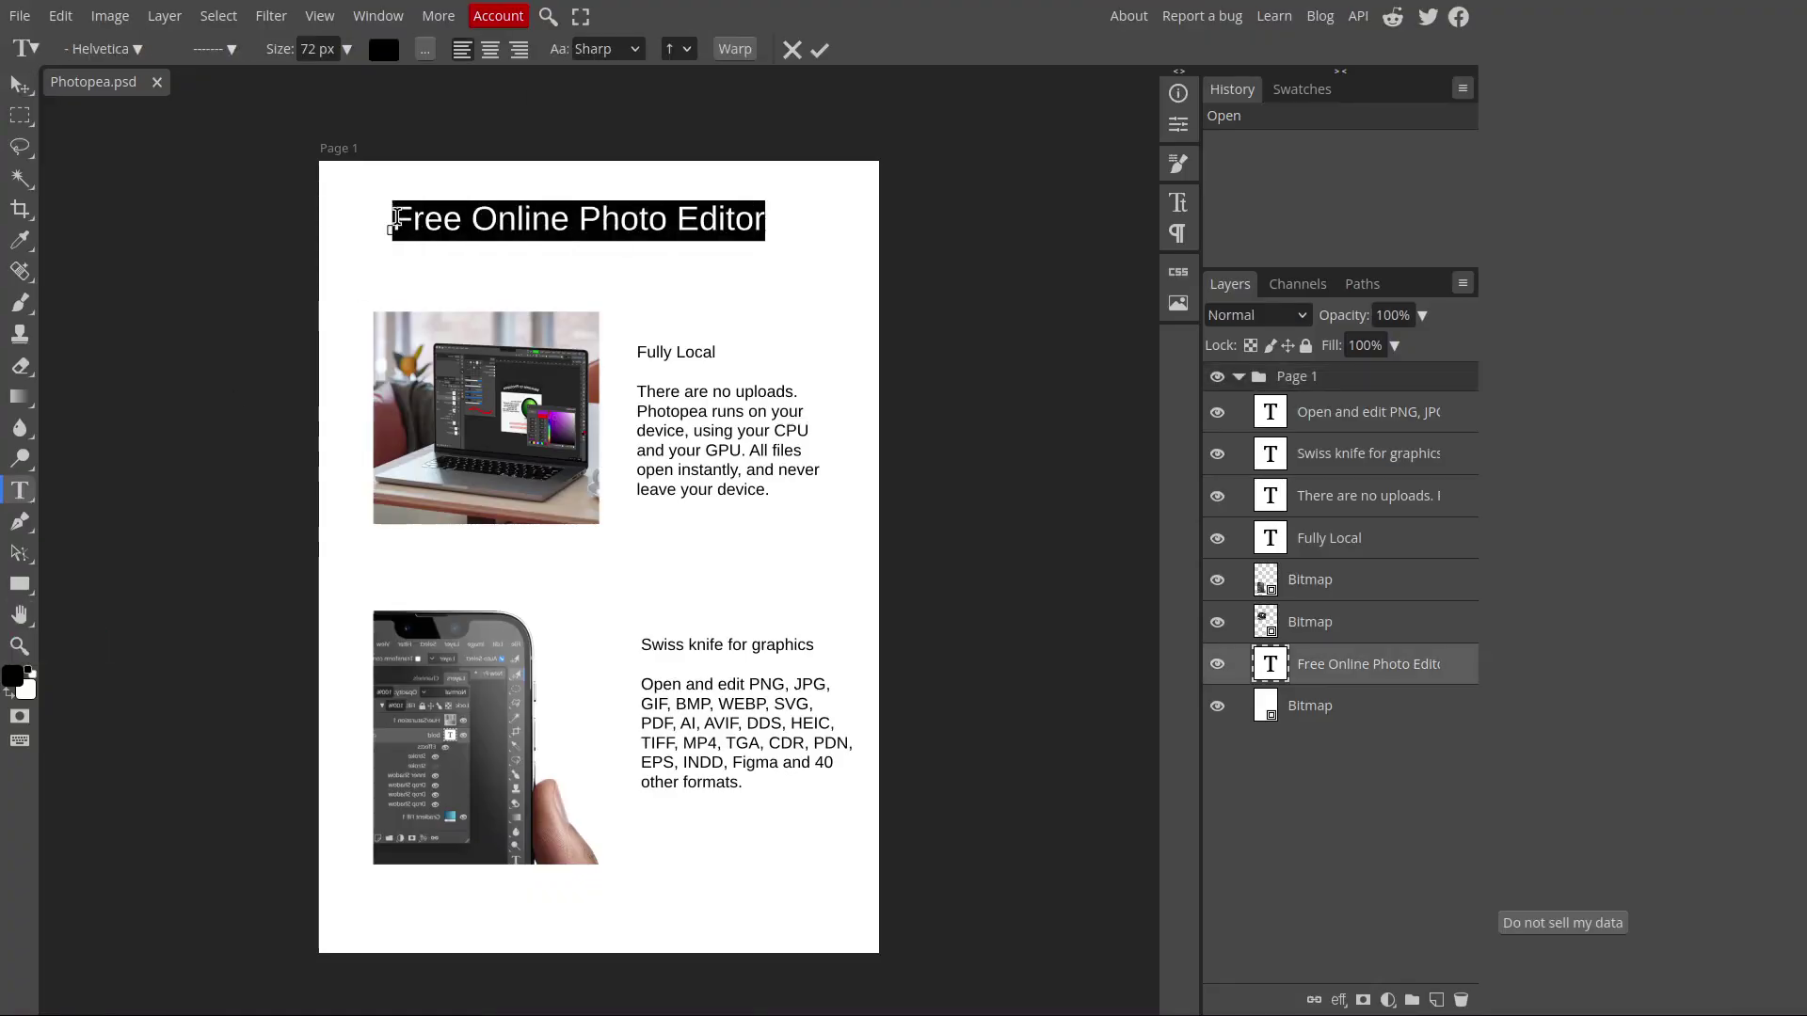
type("Photopea is a free and premium")
key("ctrl+a")
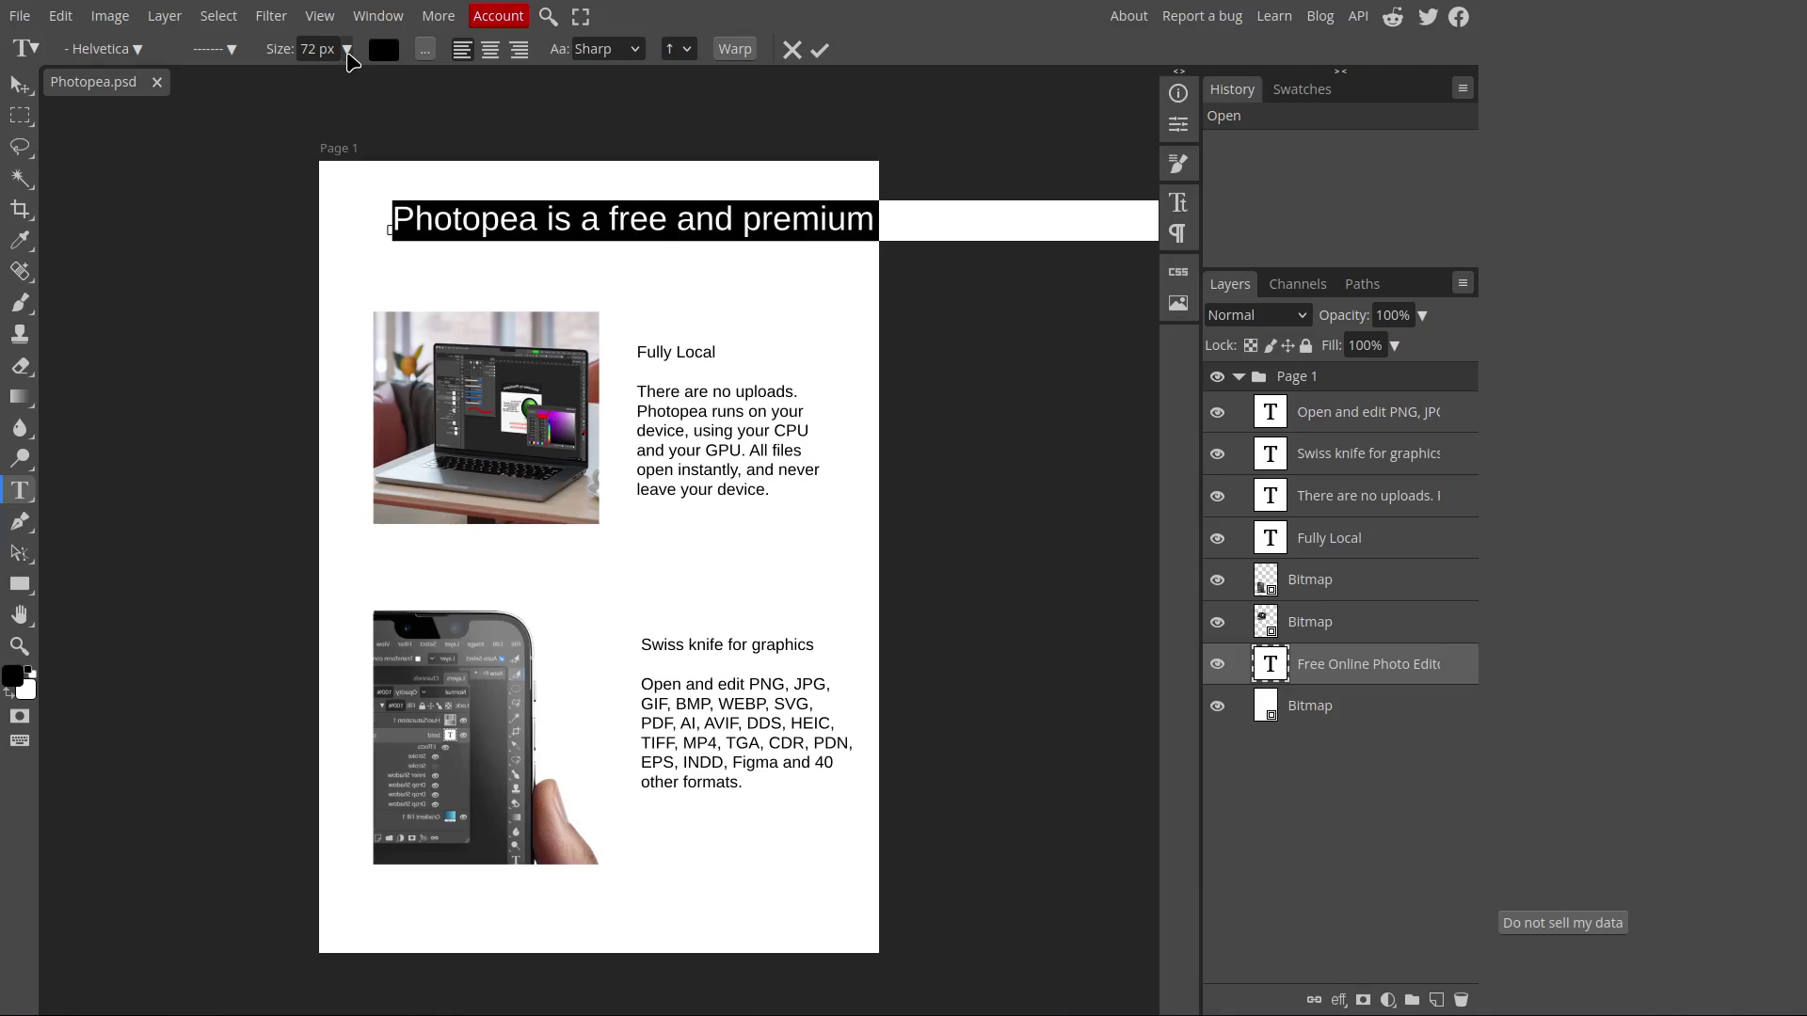
left_click(347, 49)
left_click_drag(329, 76, 314, 75)
Break the headline into two lines before "online", centre-align it and reposition it above the images.
left_click(640, 227)
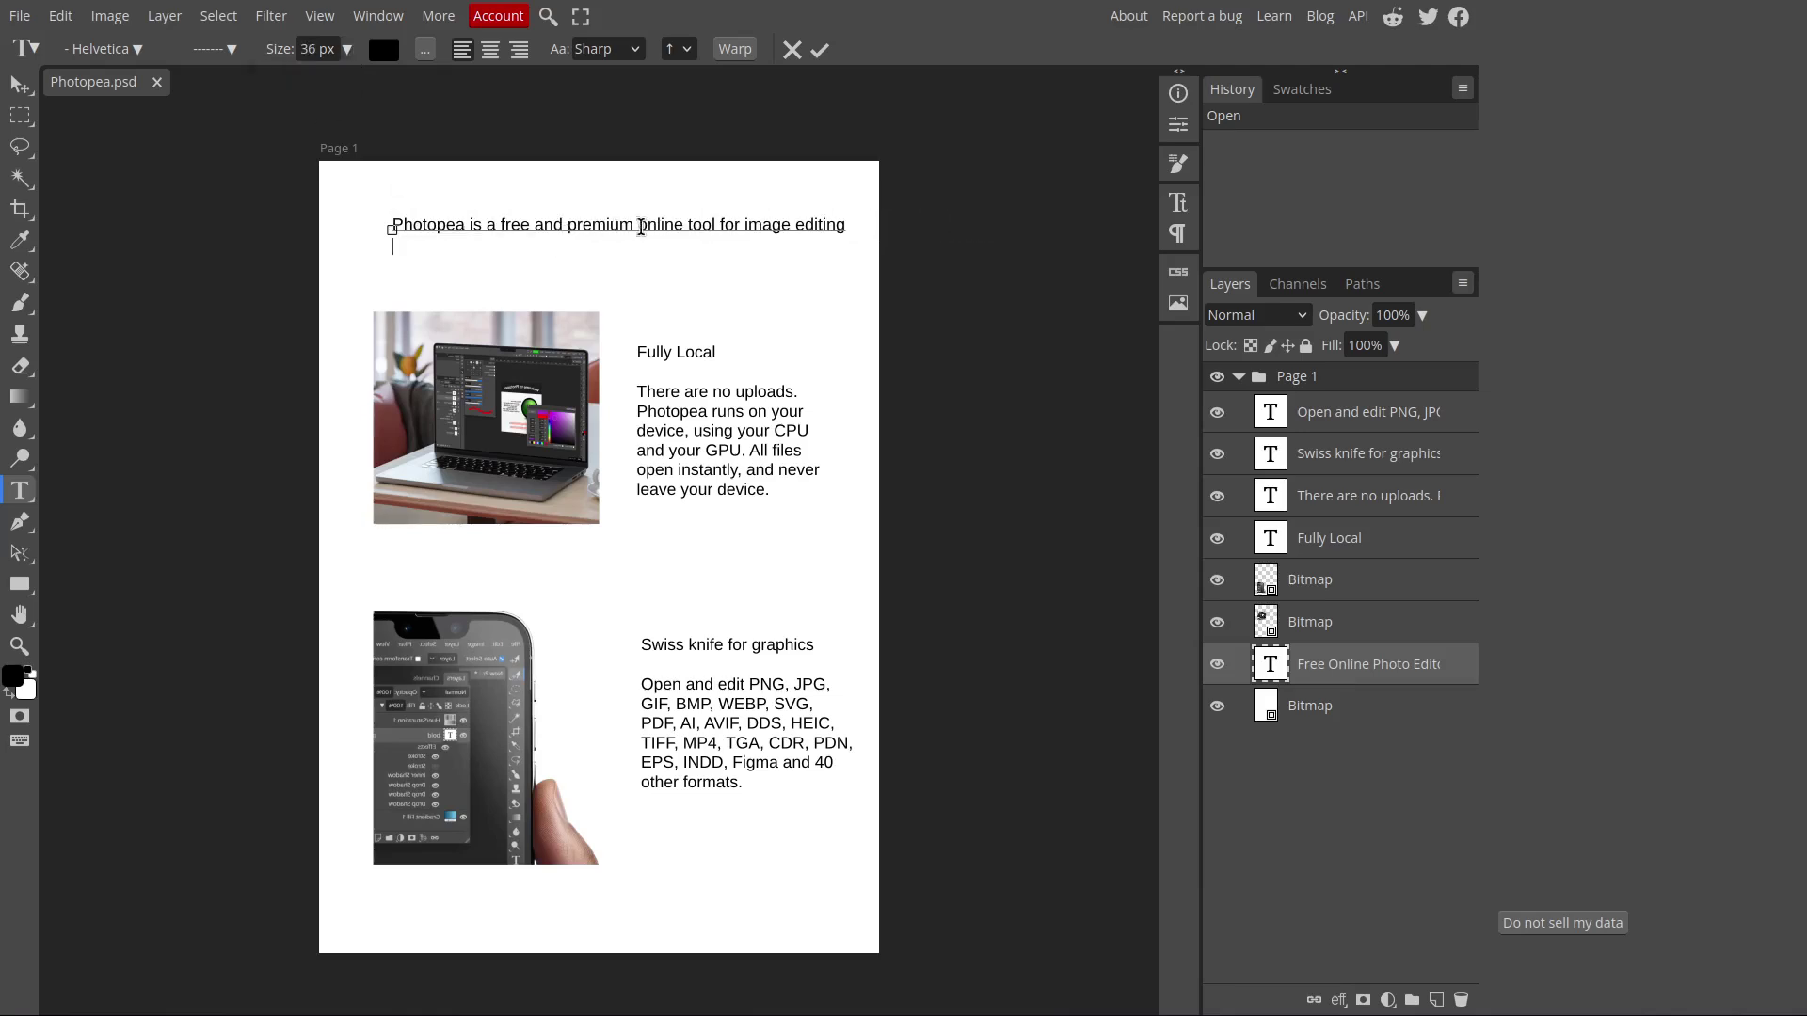
key("Return")
mouse_move(602, 246)
left_mouse_down()
mouse_move(394, 226)
mouse_move(635, 233)
left_mouse_up()
left_click(490, 49)
left_click(20, 83)
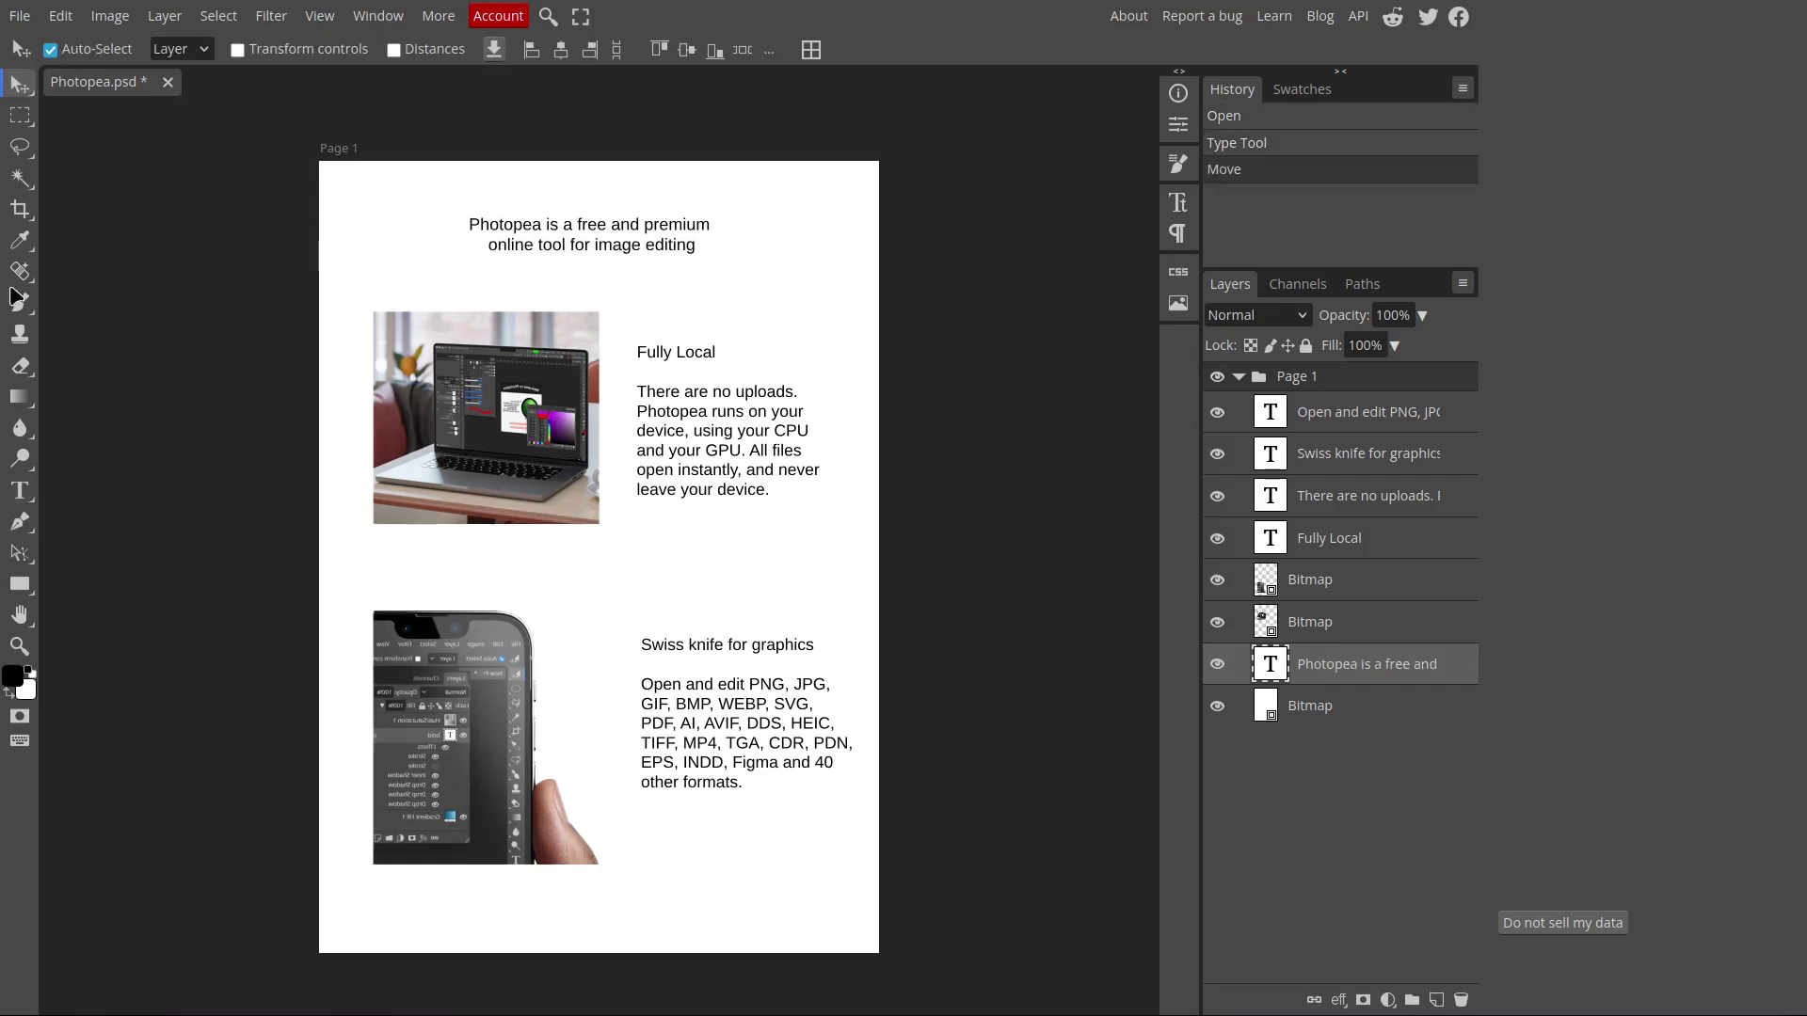
Enlarge the whole two-line headline to 66 px and commit the text edit.
left_click(20, 490)
left_click(643, 247)
key("ctrl+a")
left_click(348, 49)
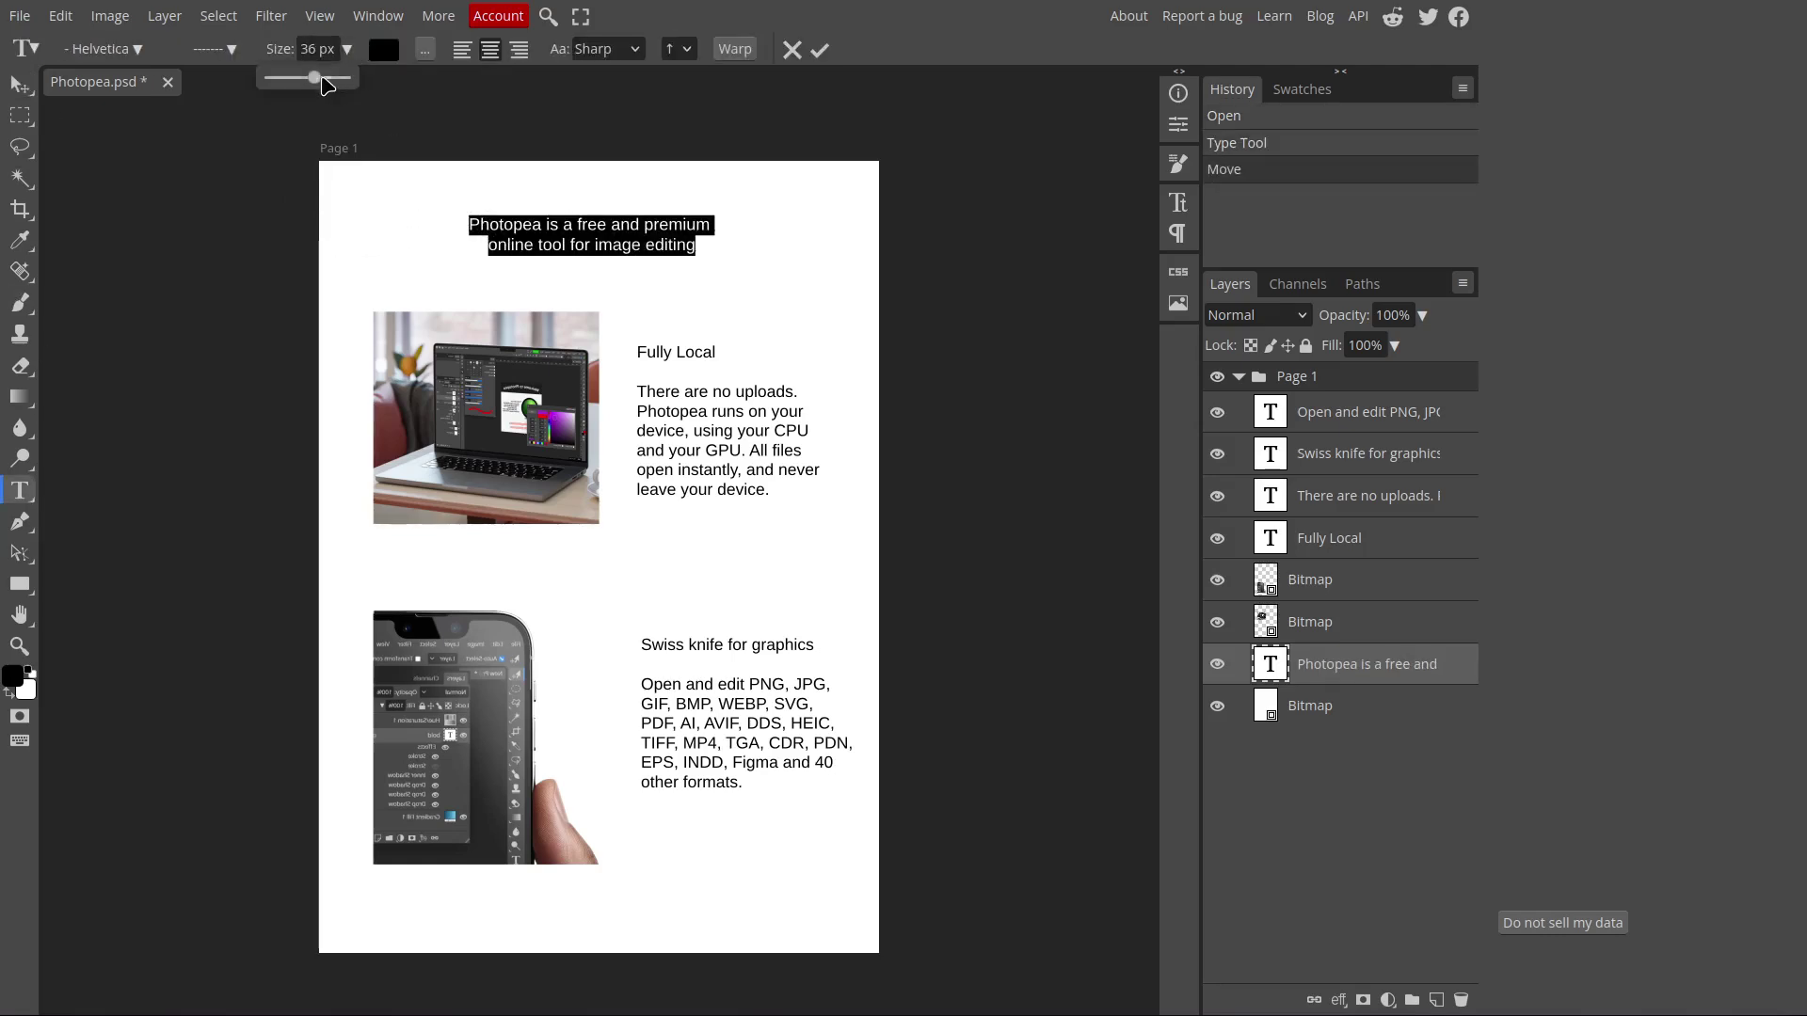
left_click_drag(325, 85, 364, 76)
left_click(820, 49)
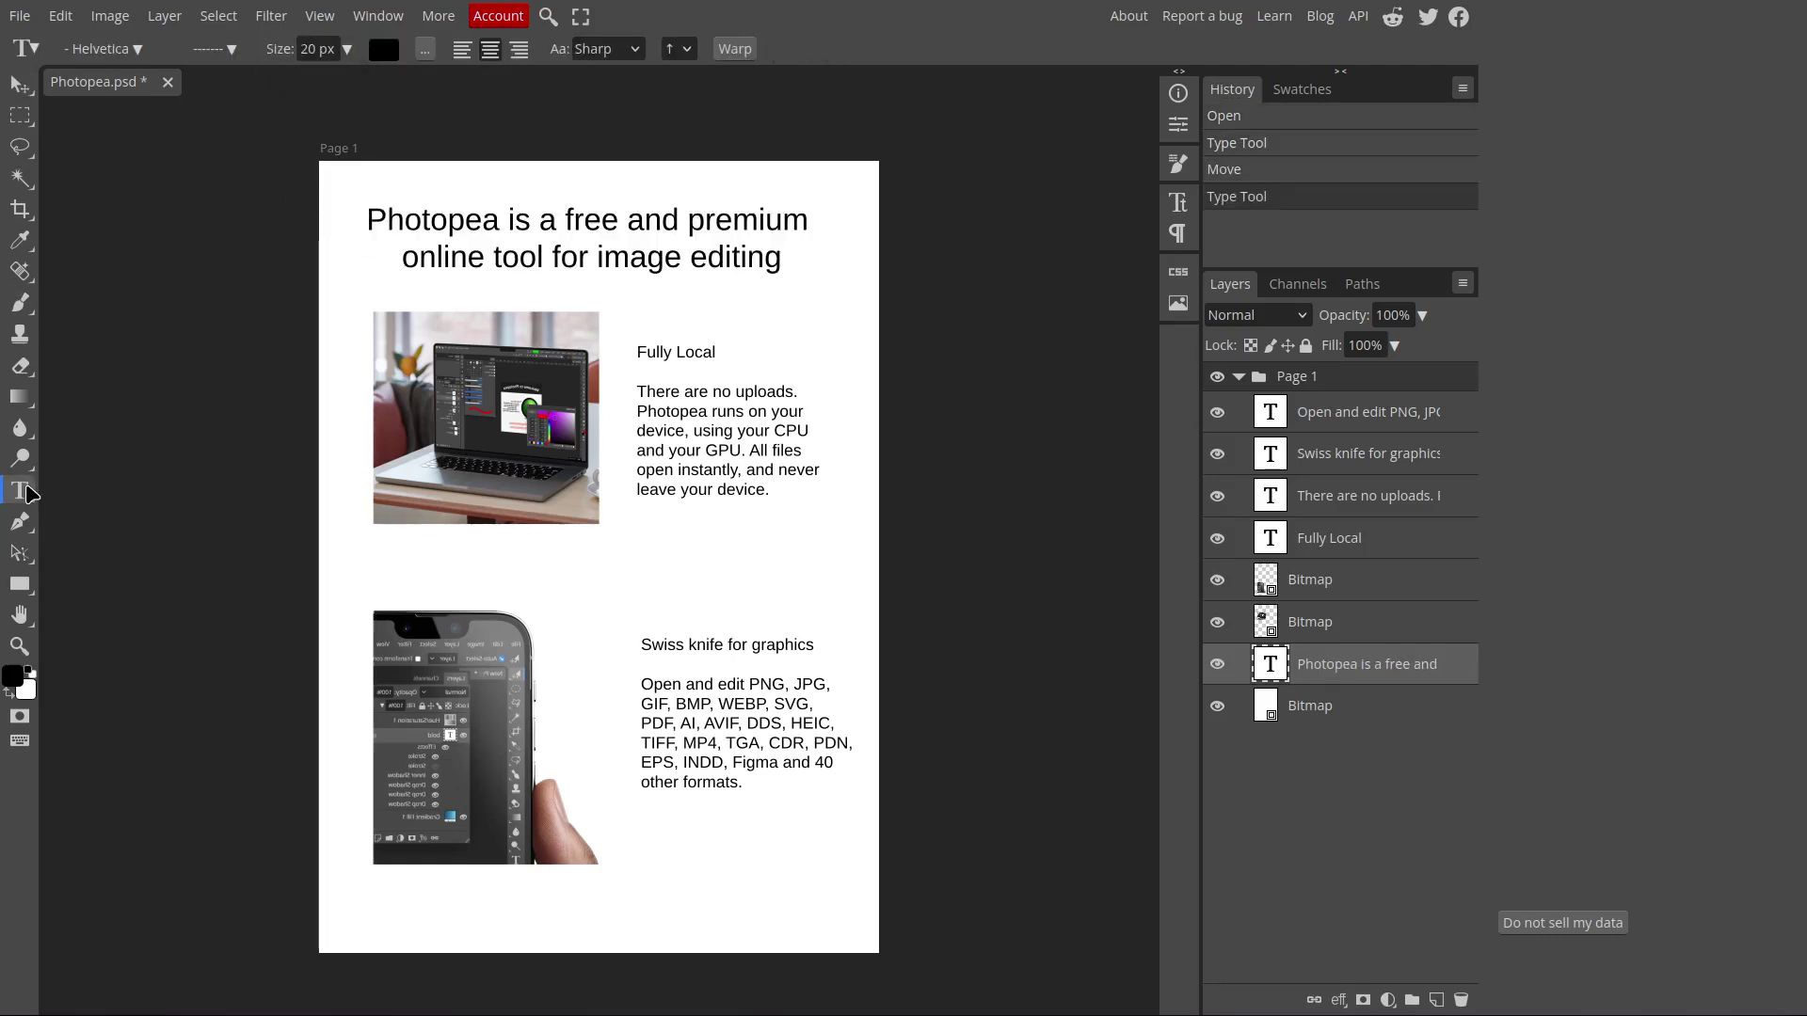
Change the headline's font to Roboto in the Bold style and commit the edit.
left_click_drag(780, 260, 369, 219)
left_click(99, 49)
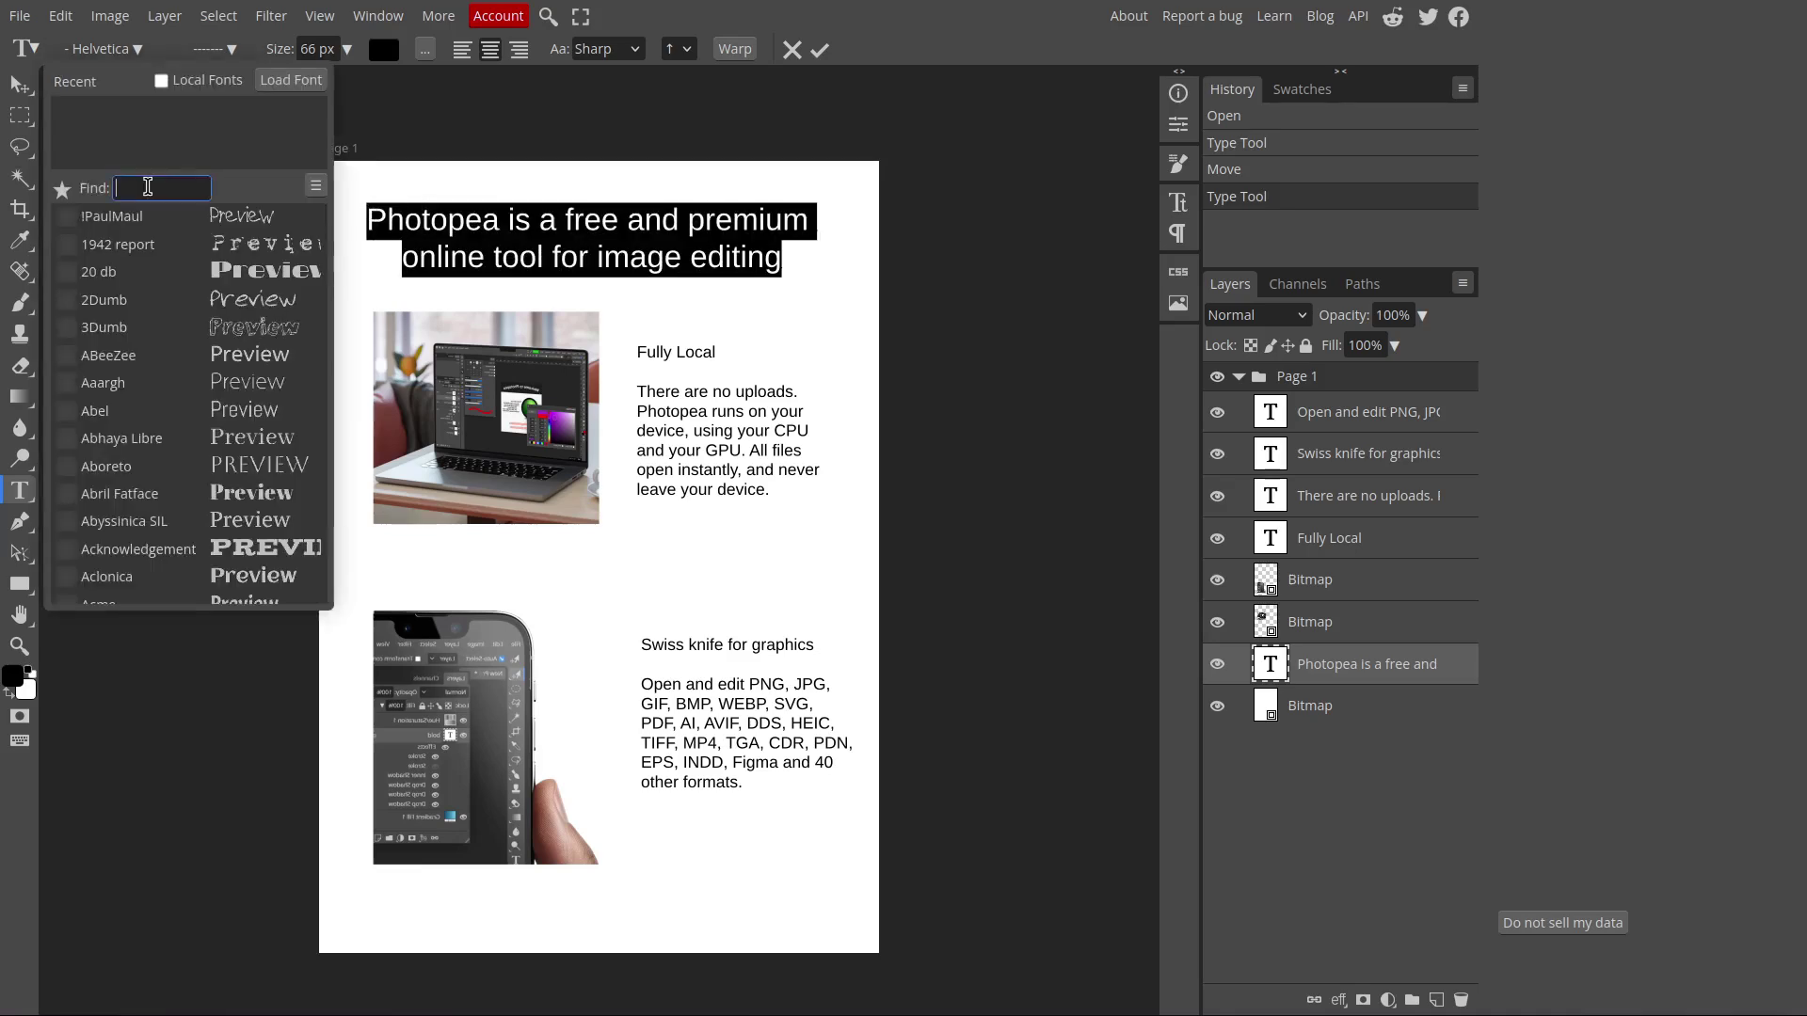
type("roboto")
left_click(91, 216)
left_click(215, 49)
left_click(190, 295)
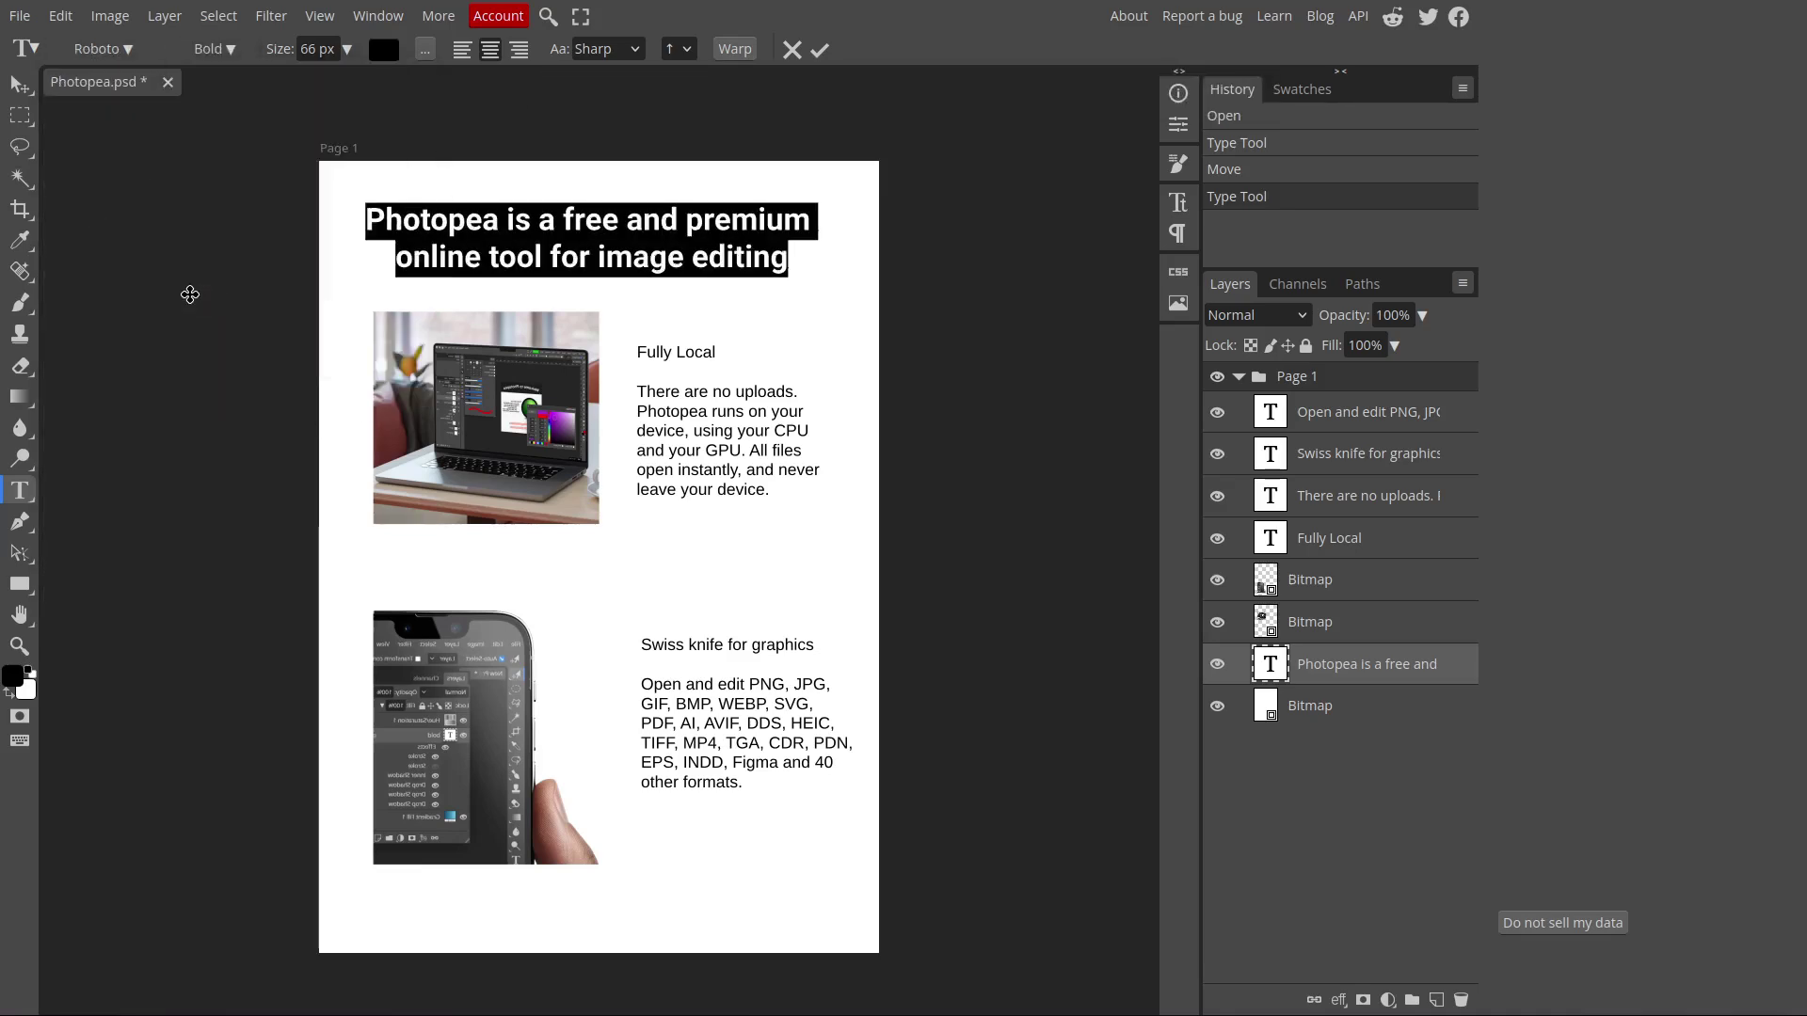
left_click(820, 49)
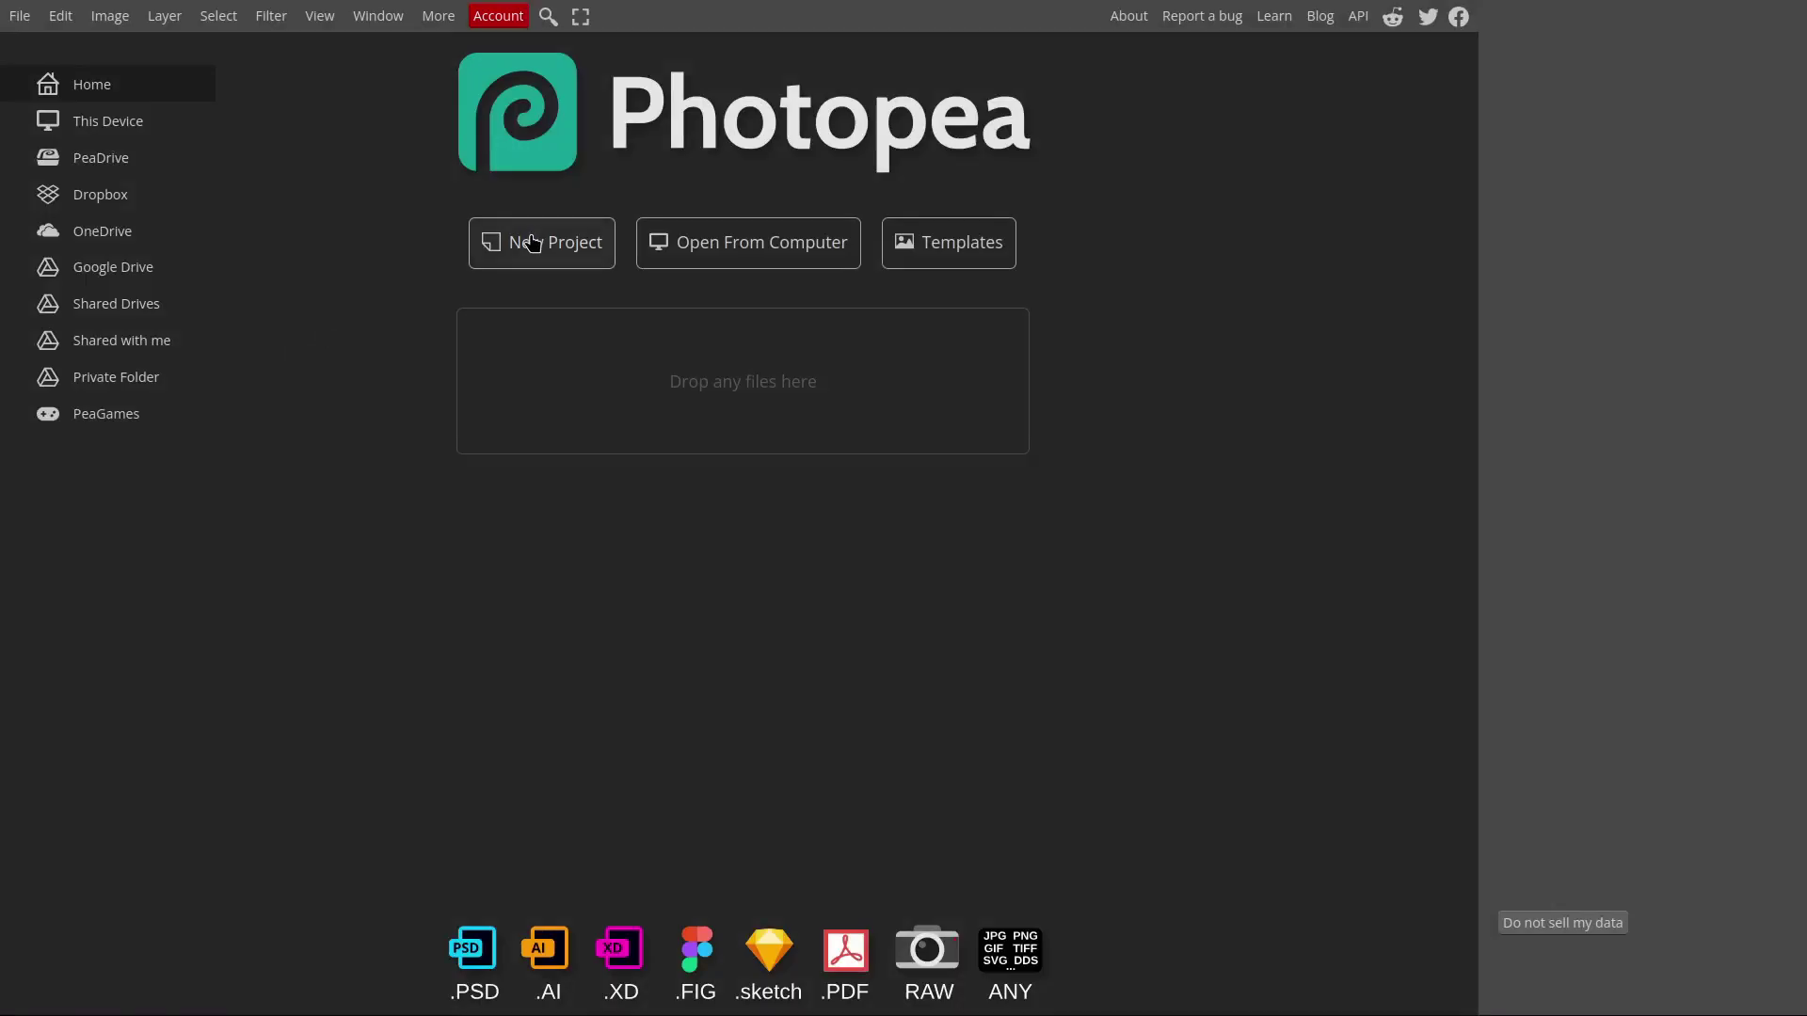
Look through the New Project size presets for print, photo, screen, mobile, ads and powers of two, and close the dialog.
left_click(527, 243)
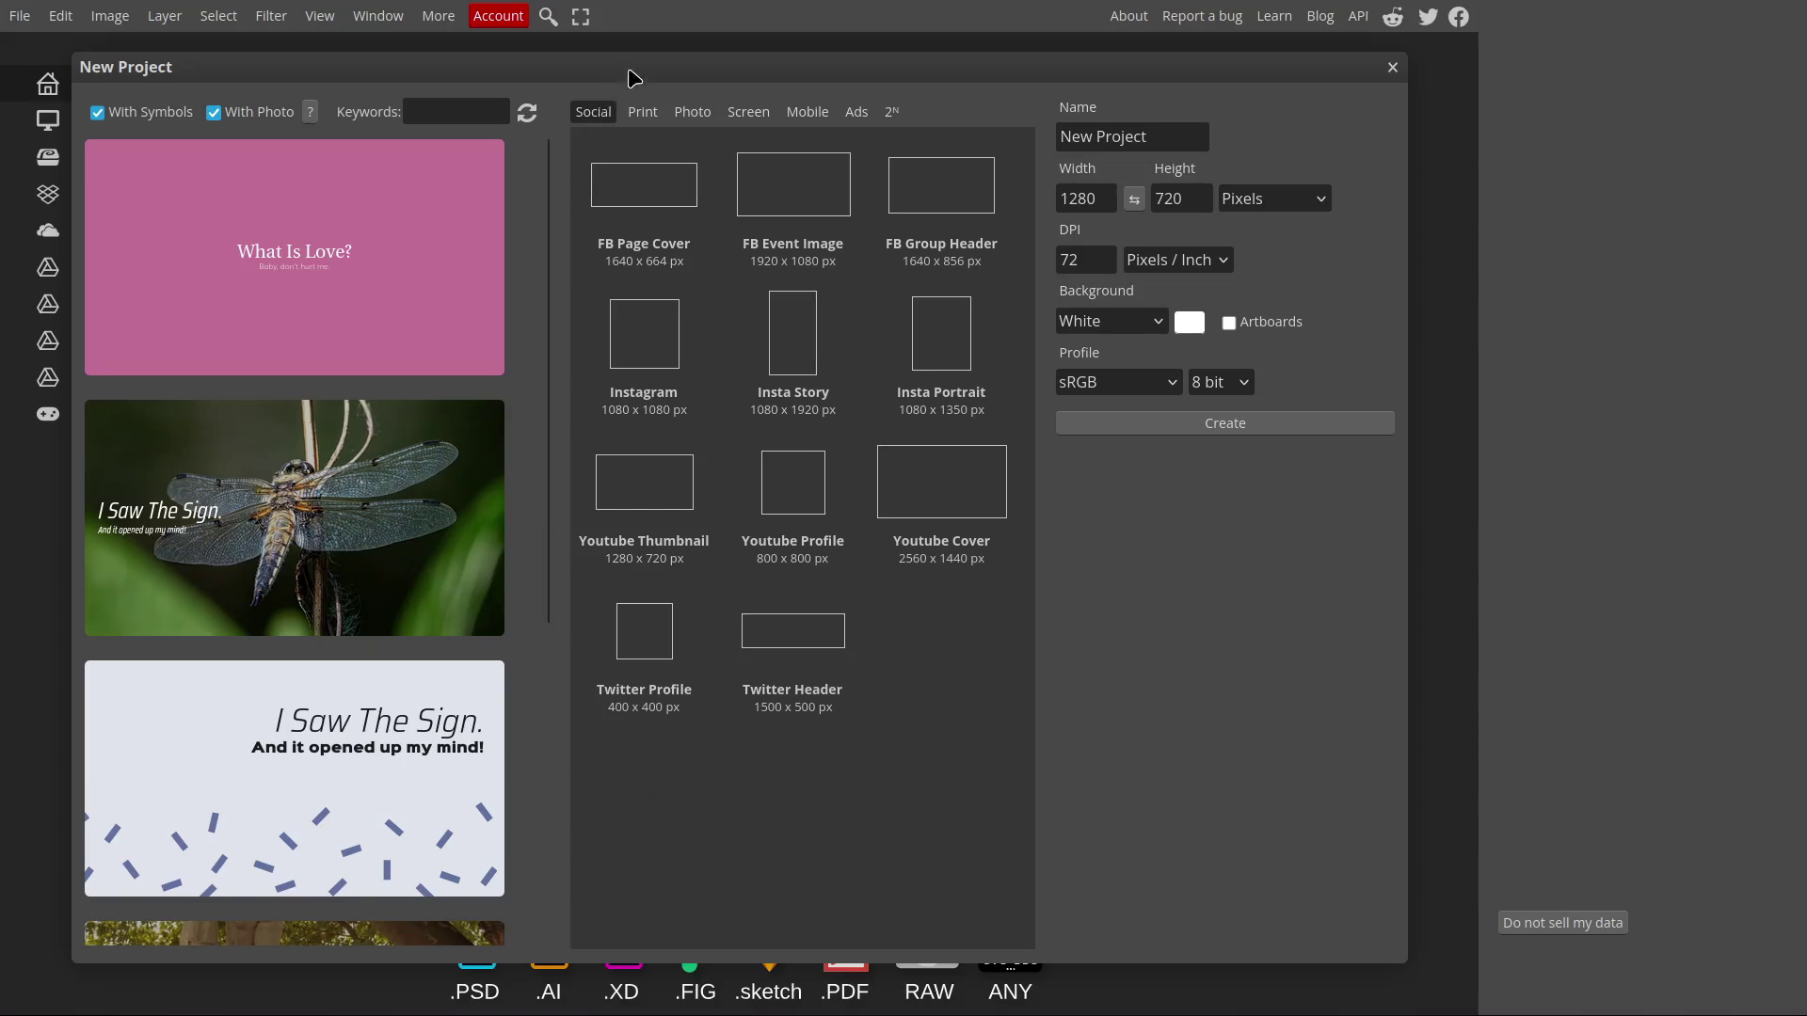
left_click(642, 111)
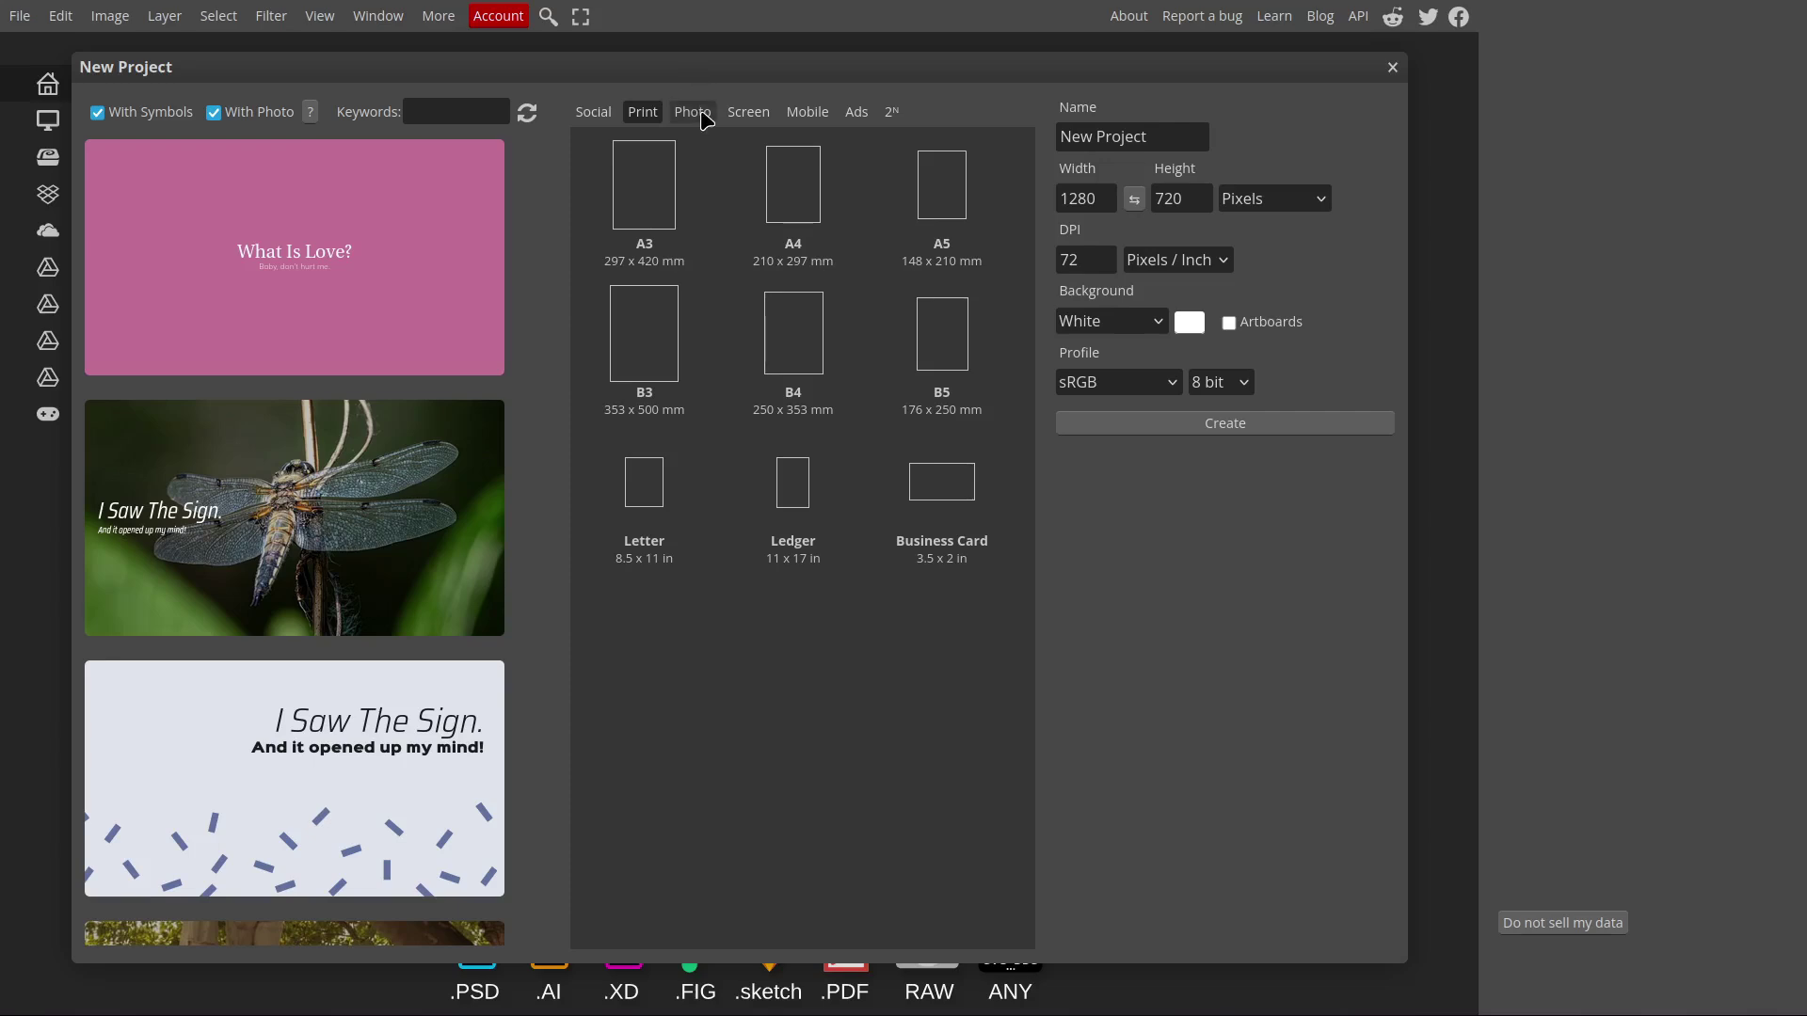
left_click(696, 111)
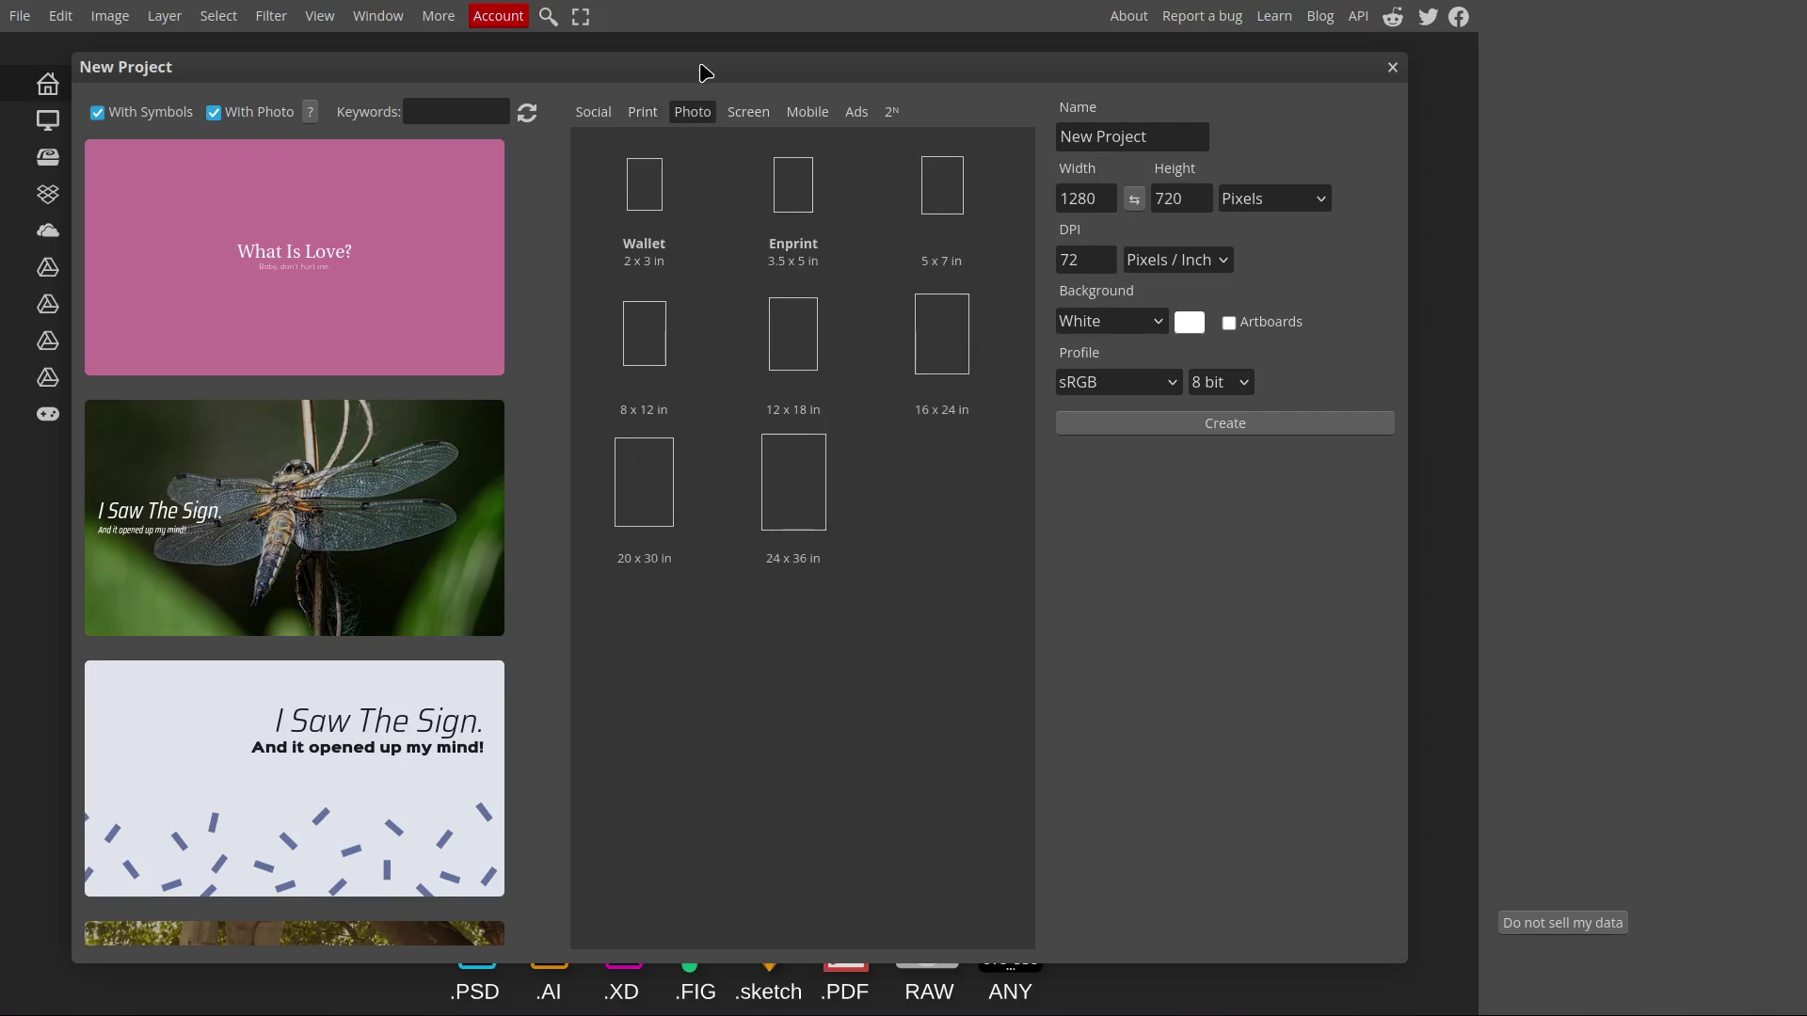
left_click(749, 111)
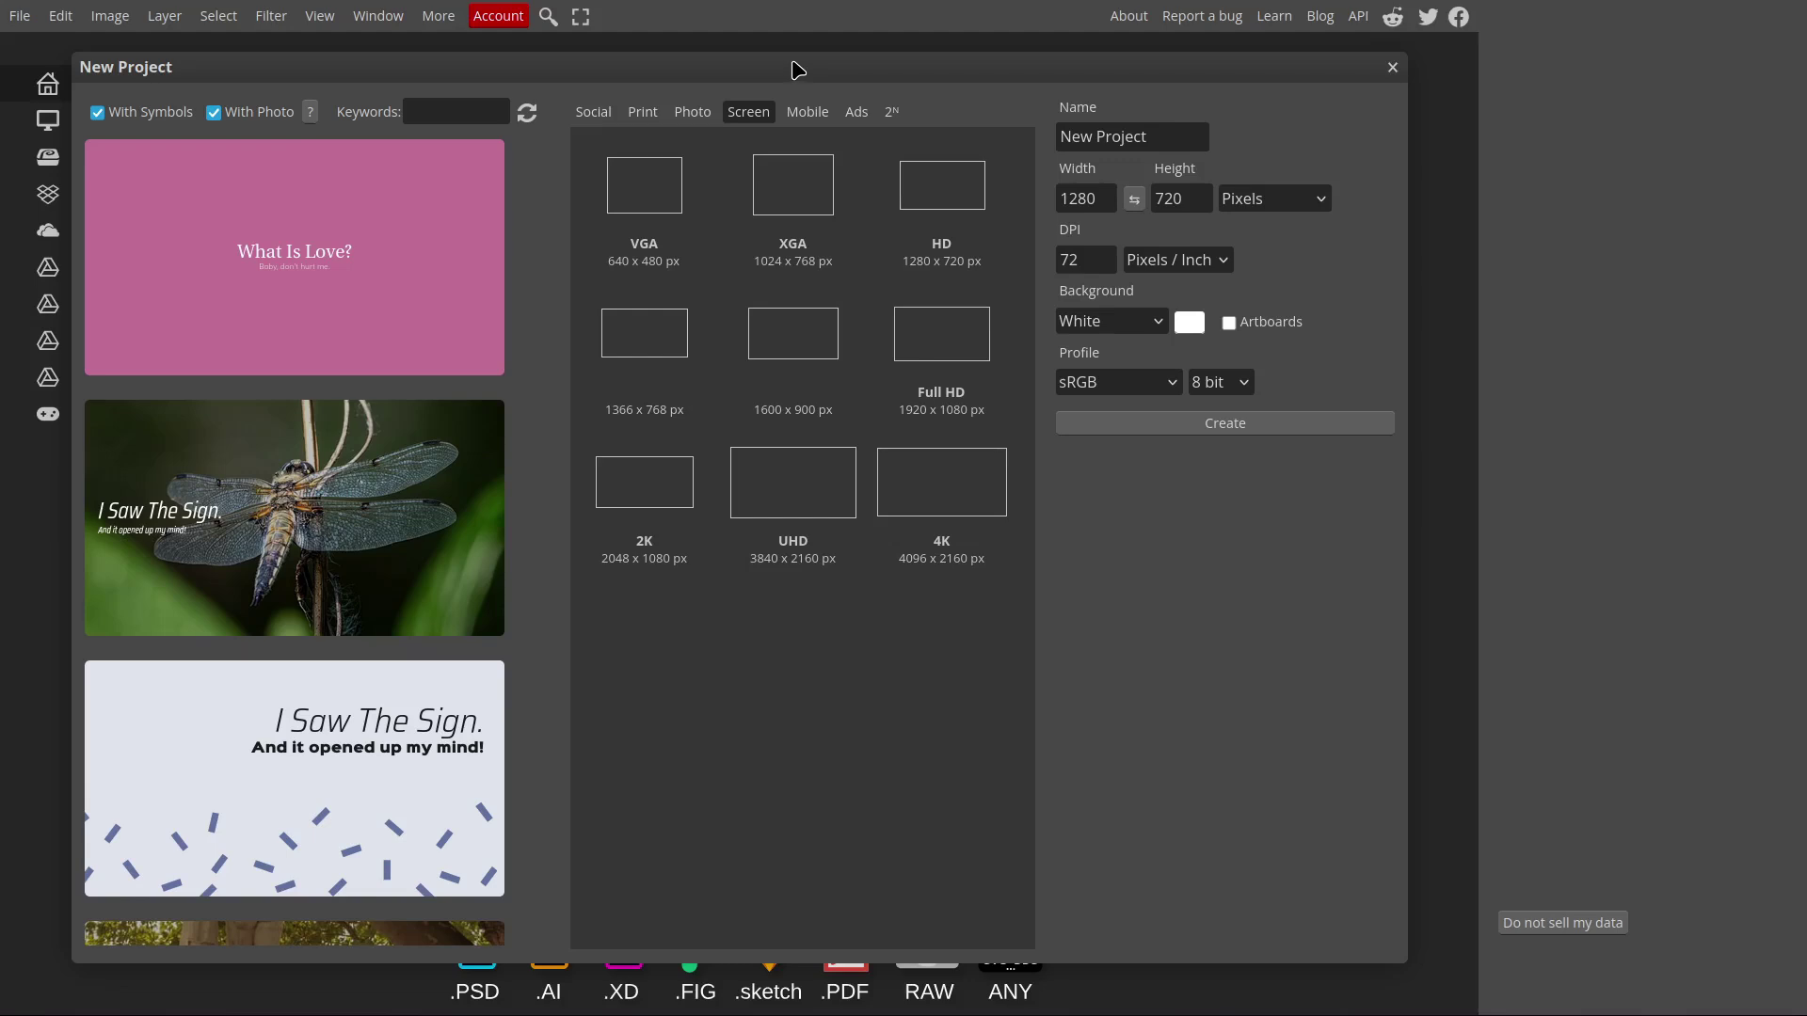
left_click(815, 111)
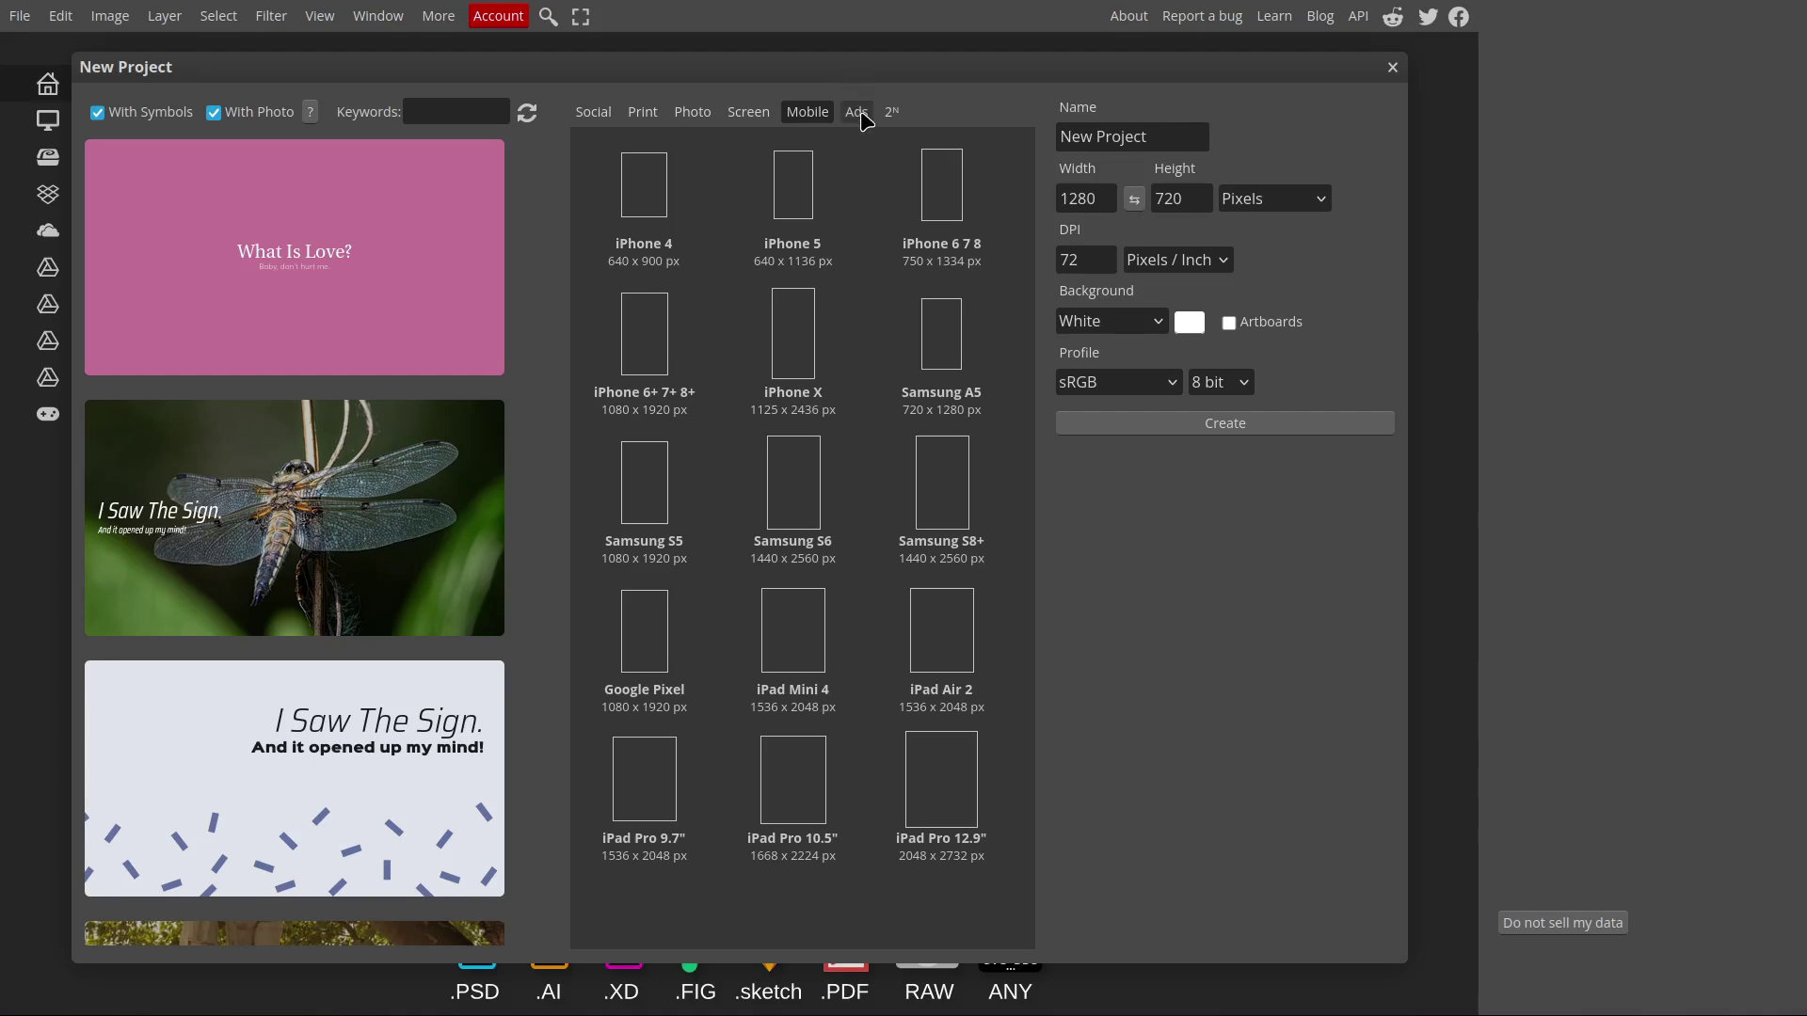
left_click(857, 111)
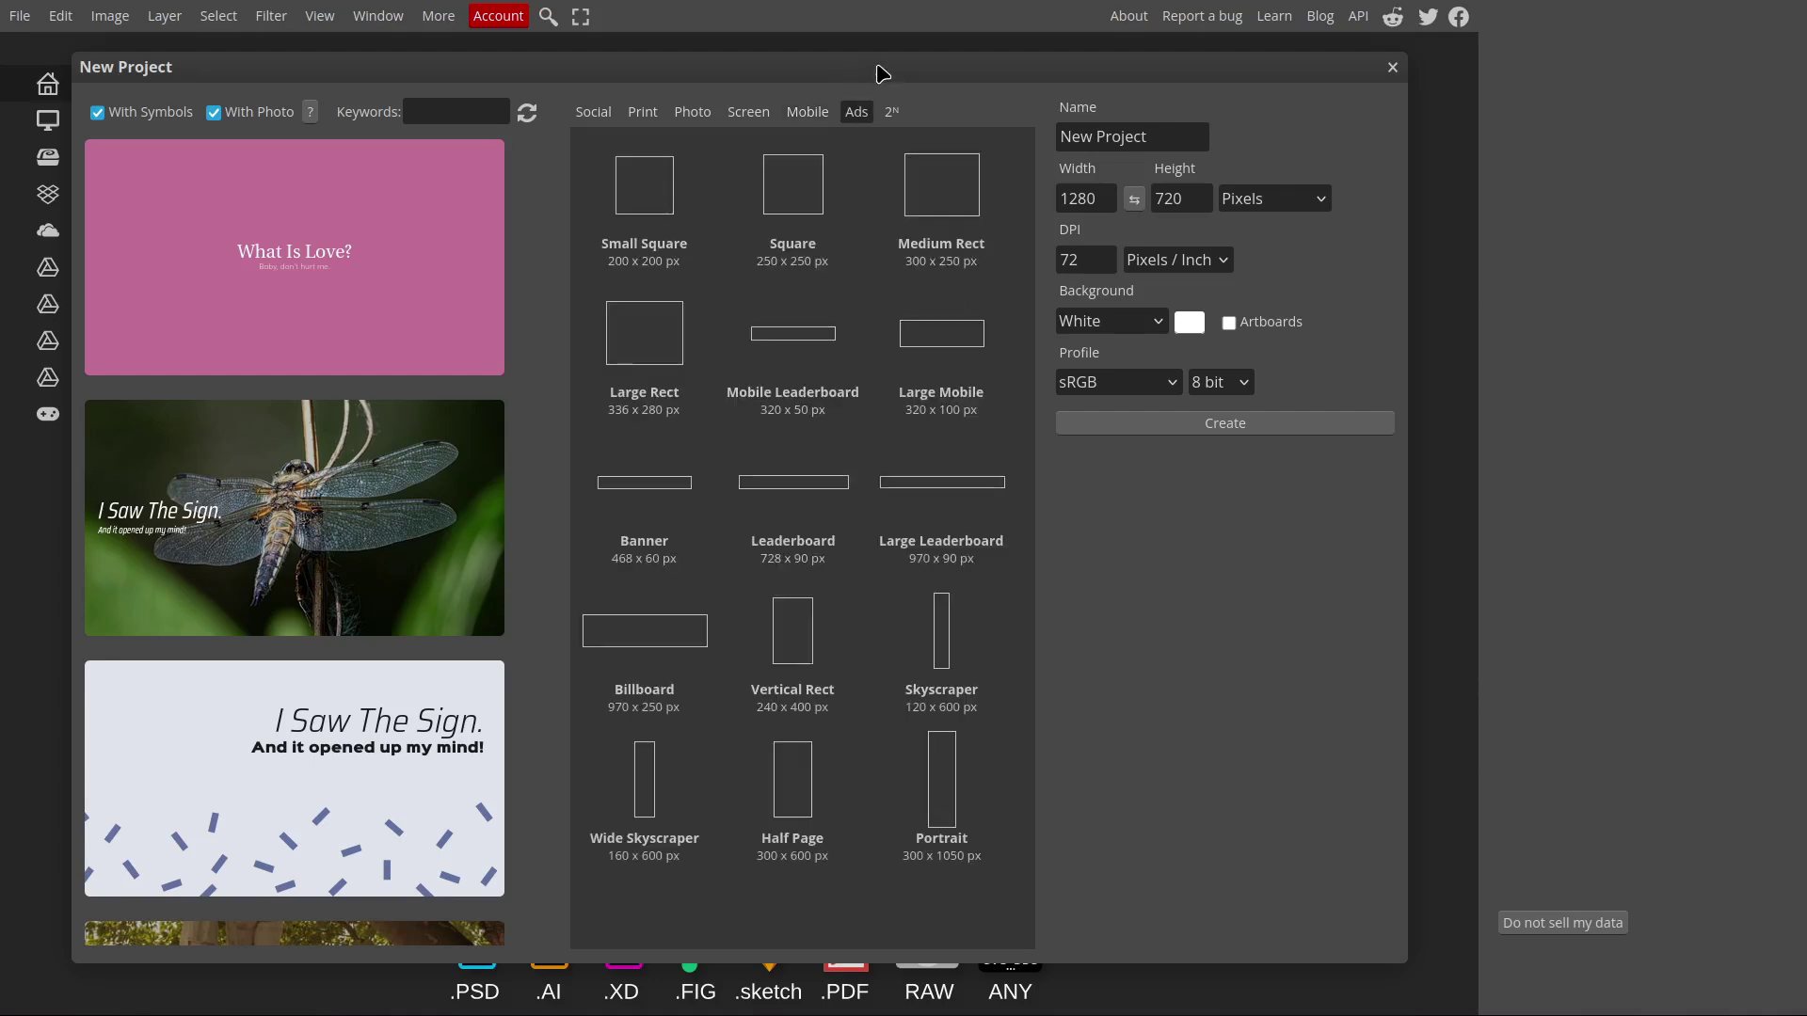
left_click(891, 111)
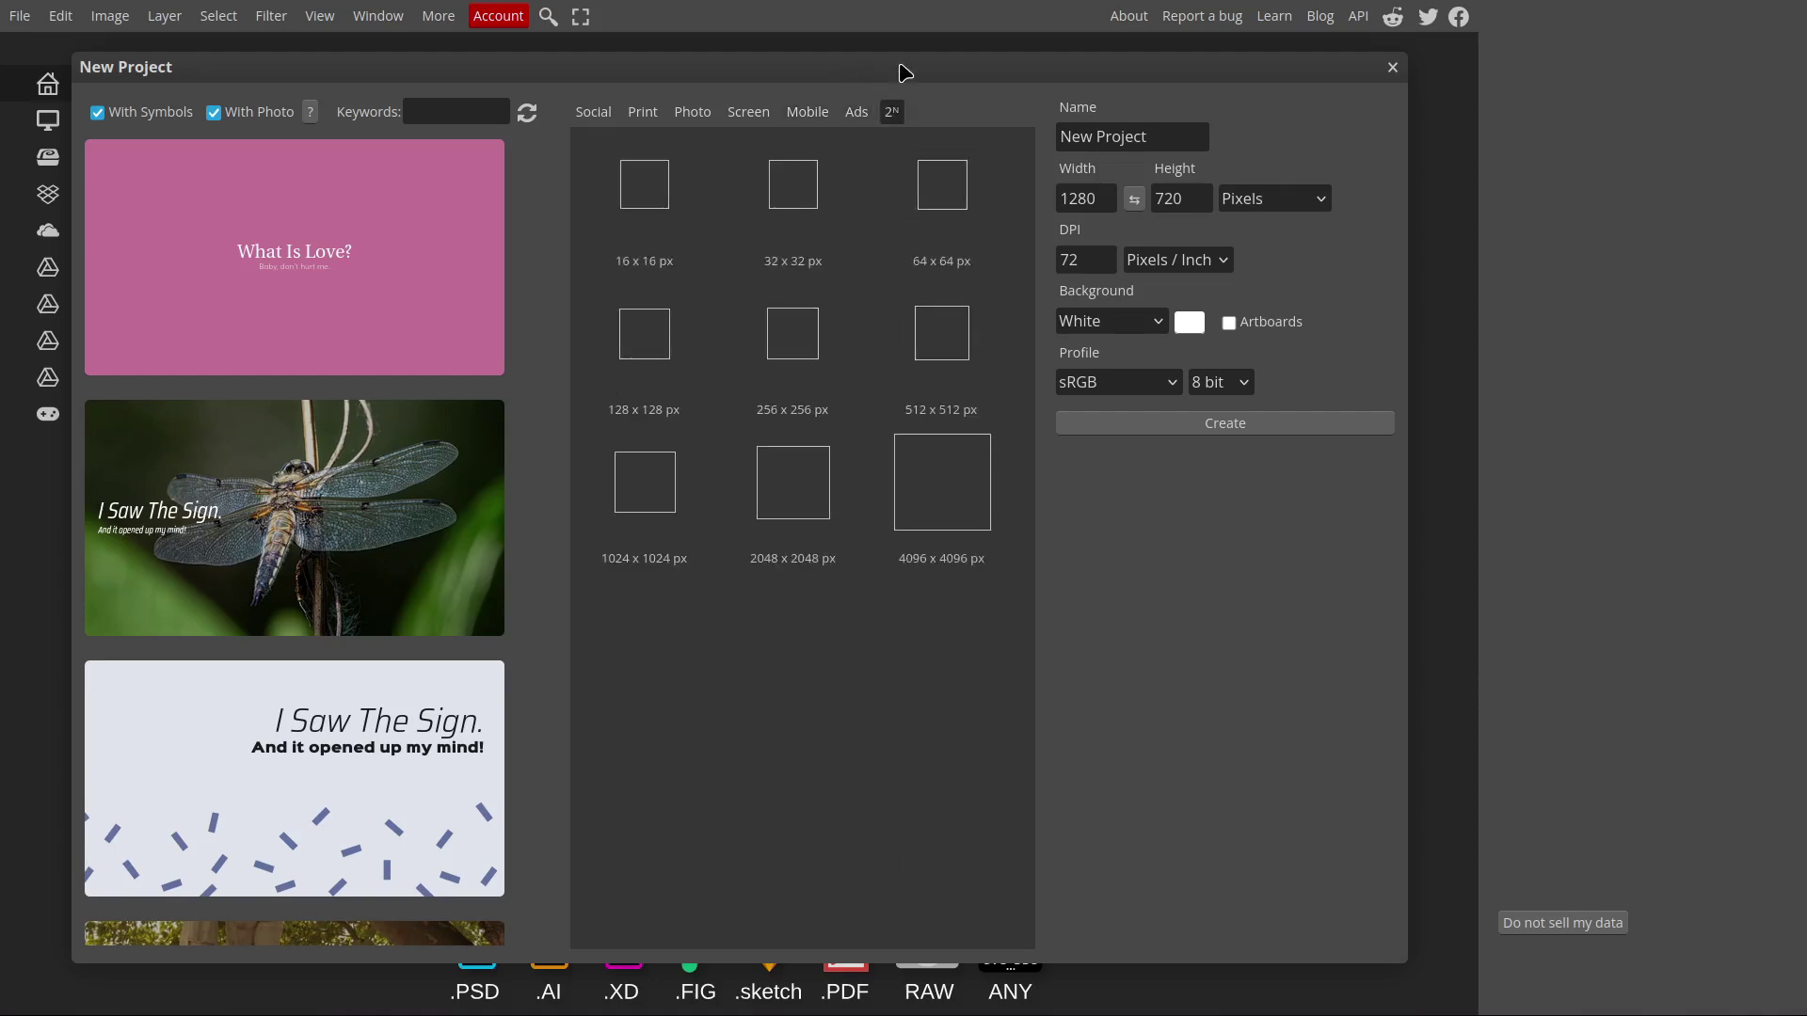
left_click(1393, 69)
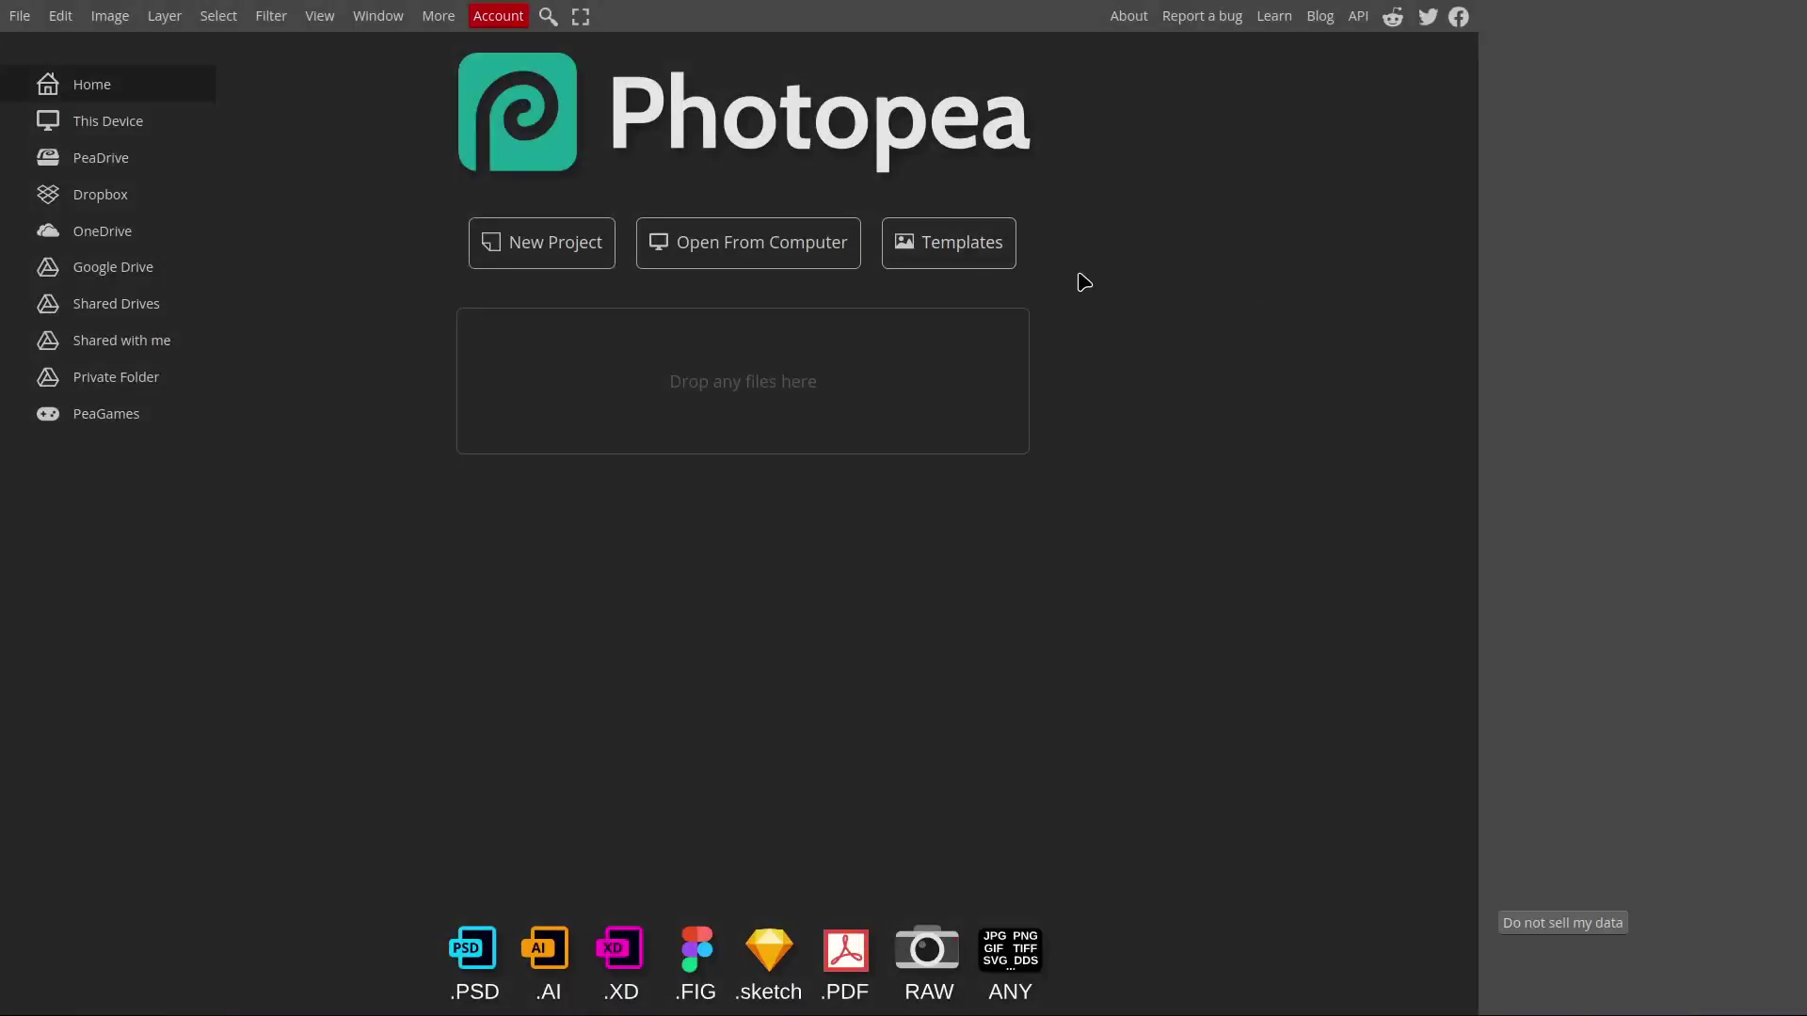
Browse the template library's mockup and social media categories, from Mobile & Web through Memes and Signs to Animations.
left_click(949, 244)
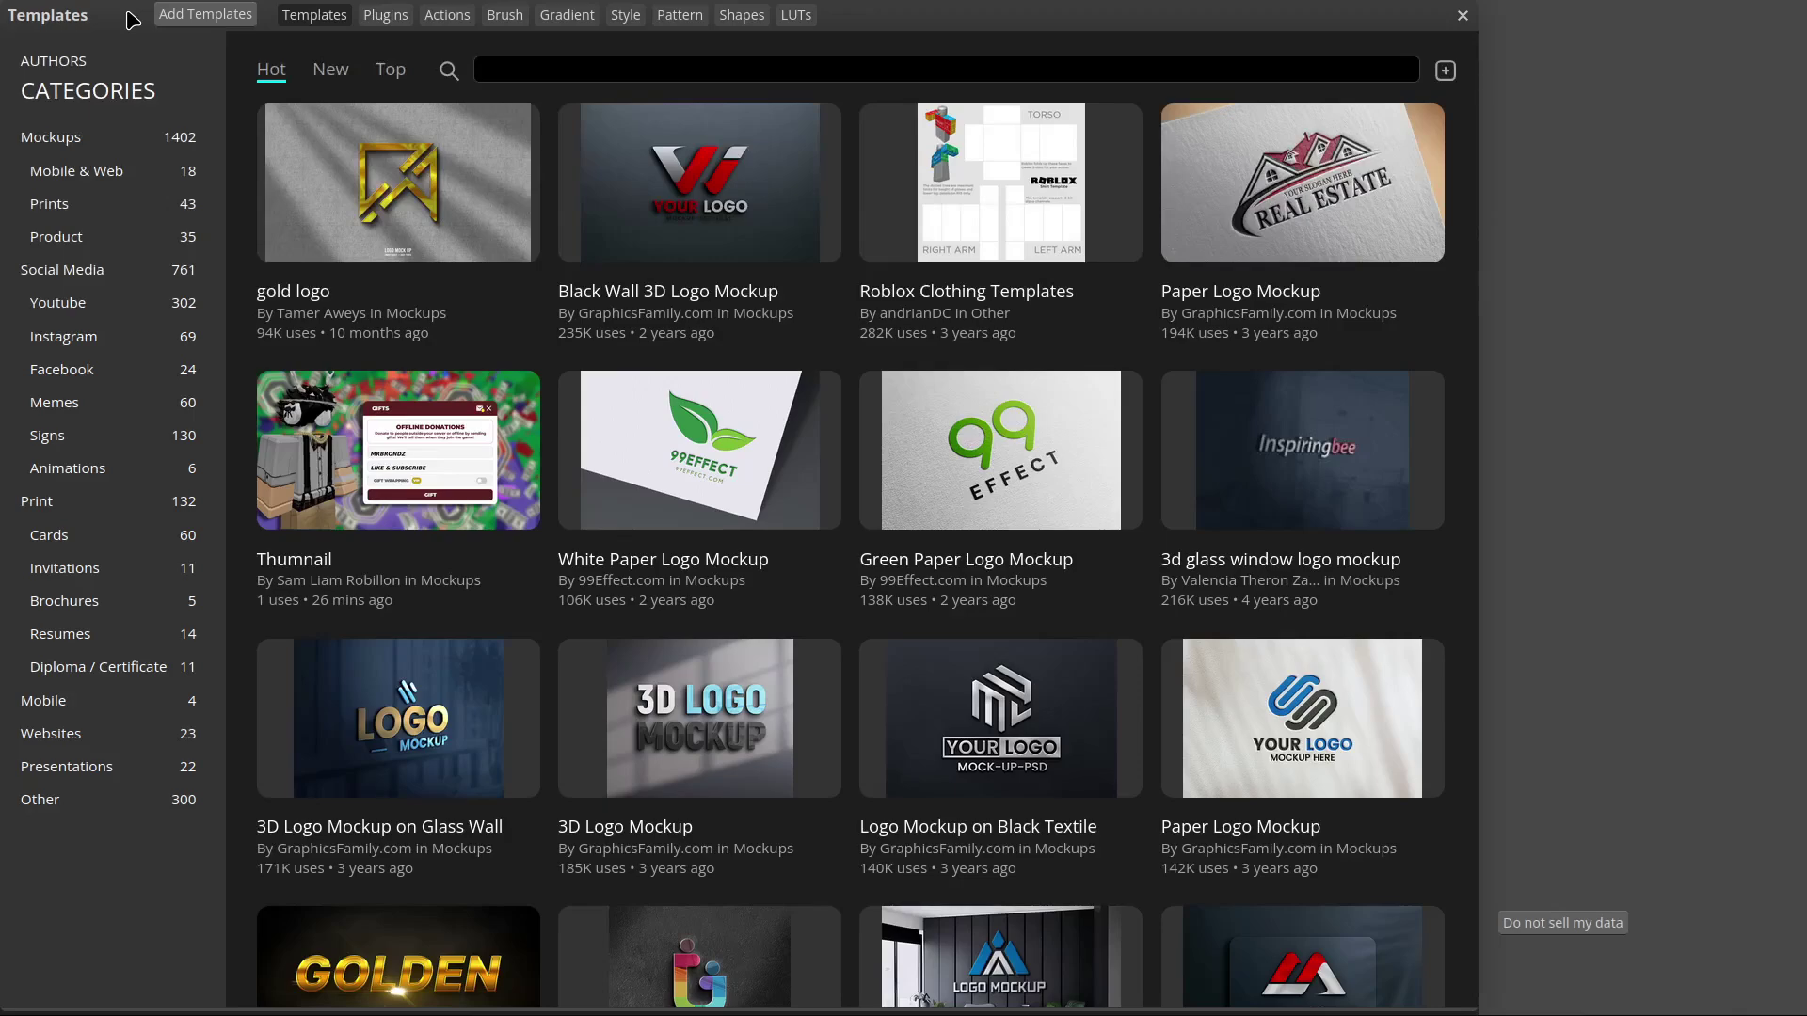
left_click(94, 173)
left_click(94, 204)
left_click(96, 241)
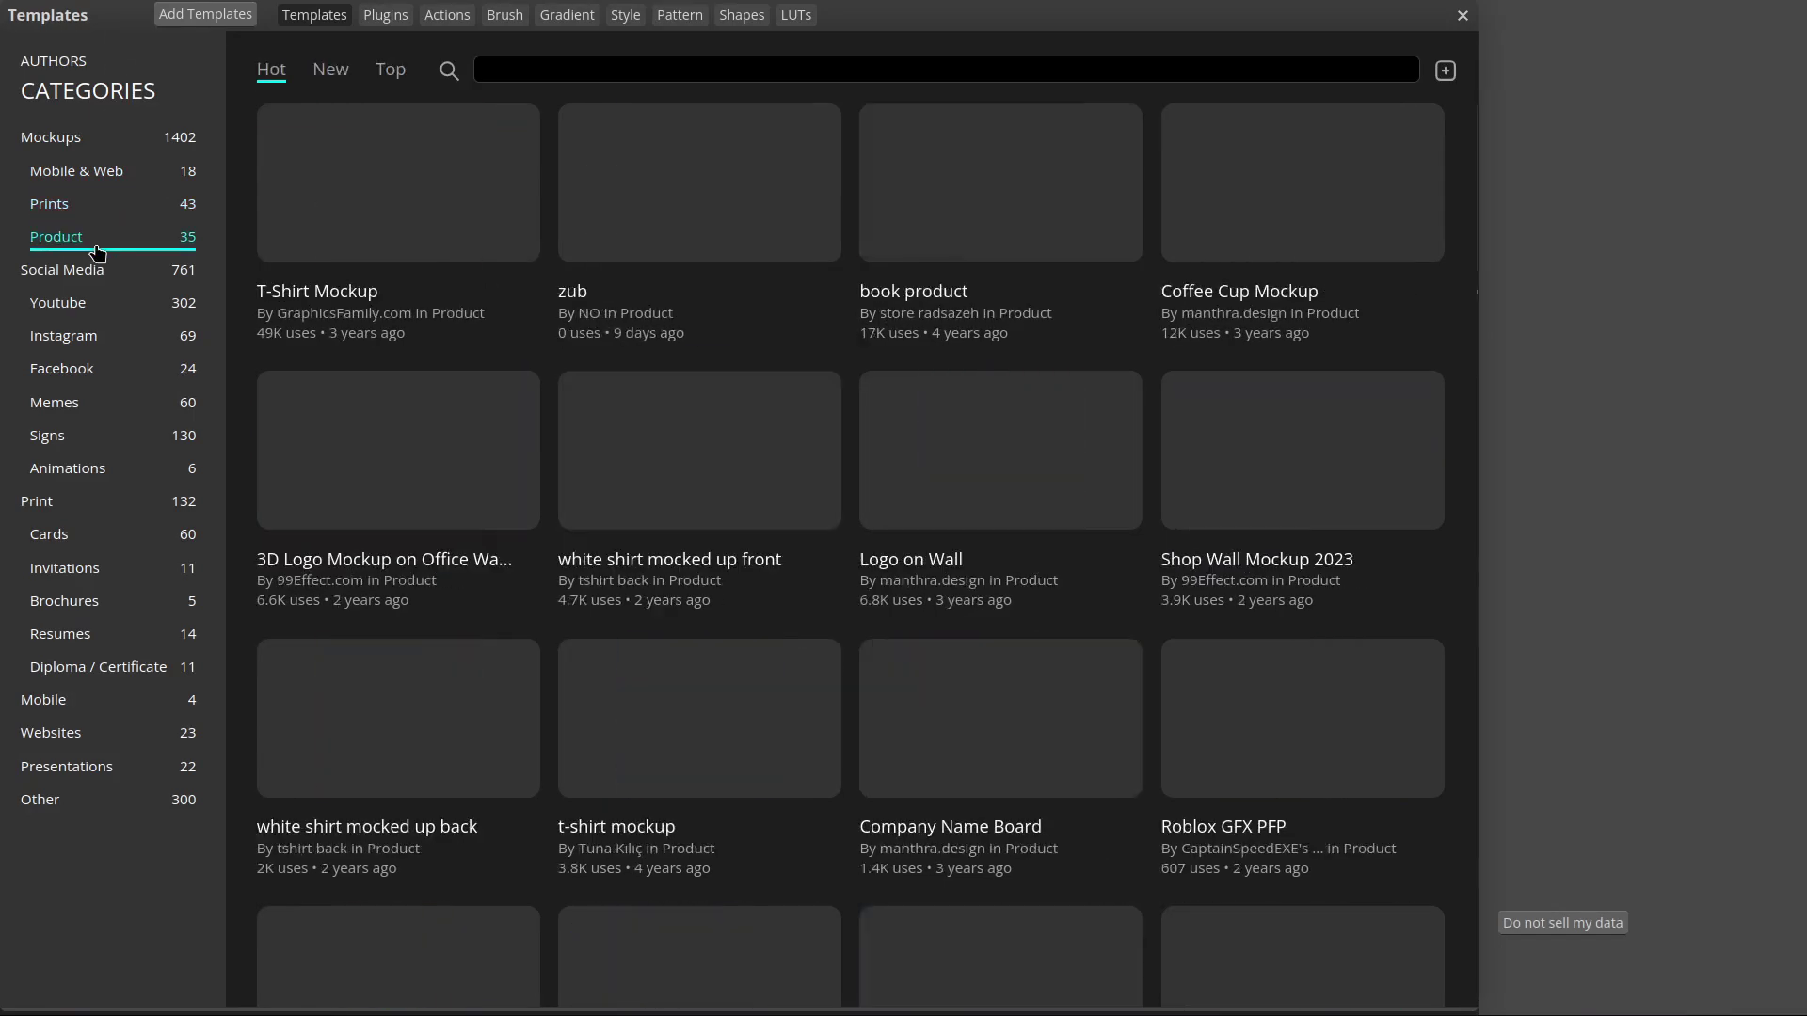
left_click(94, 303)
left_click(92, 370)
left_click(95, 405)
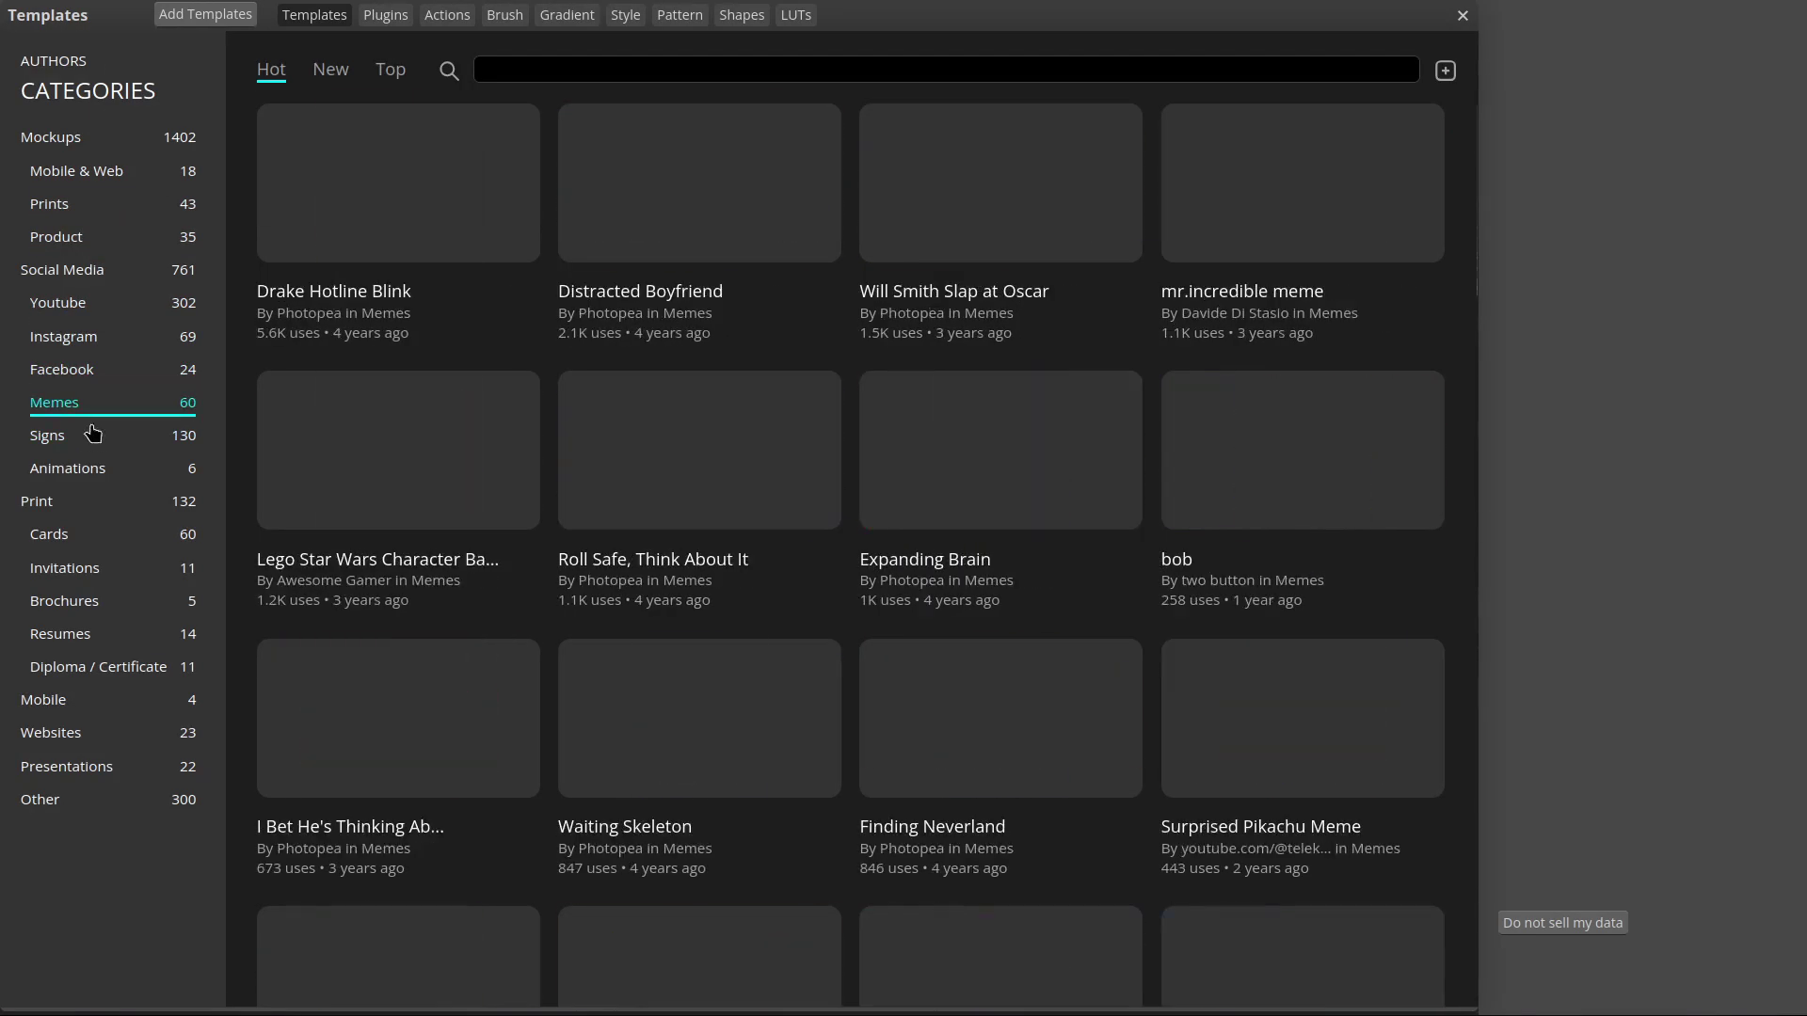
left_click(92, 435)
left_click(91, 468)
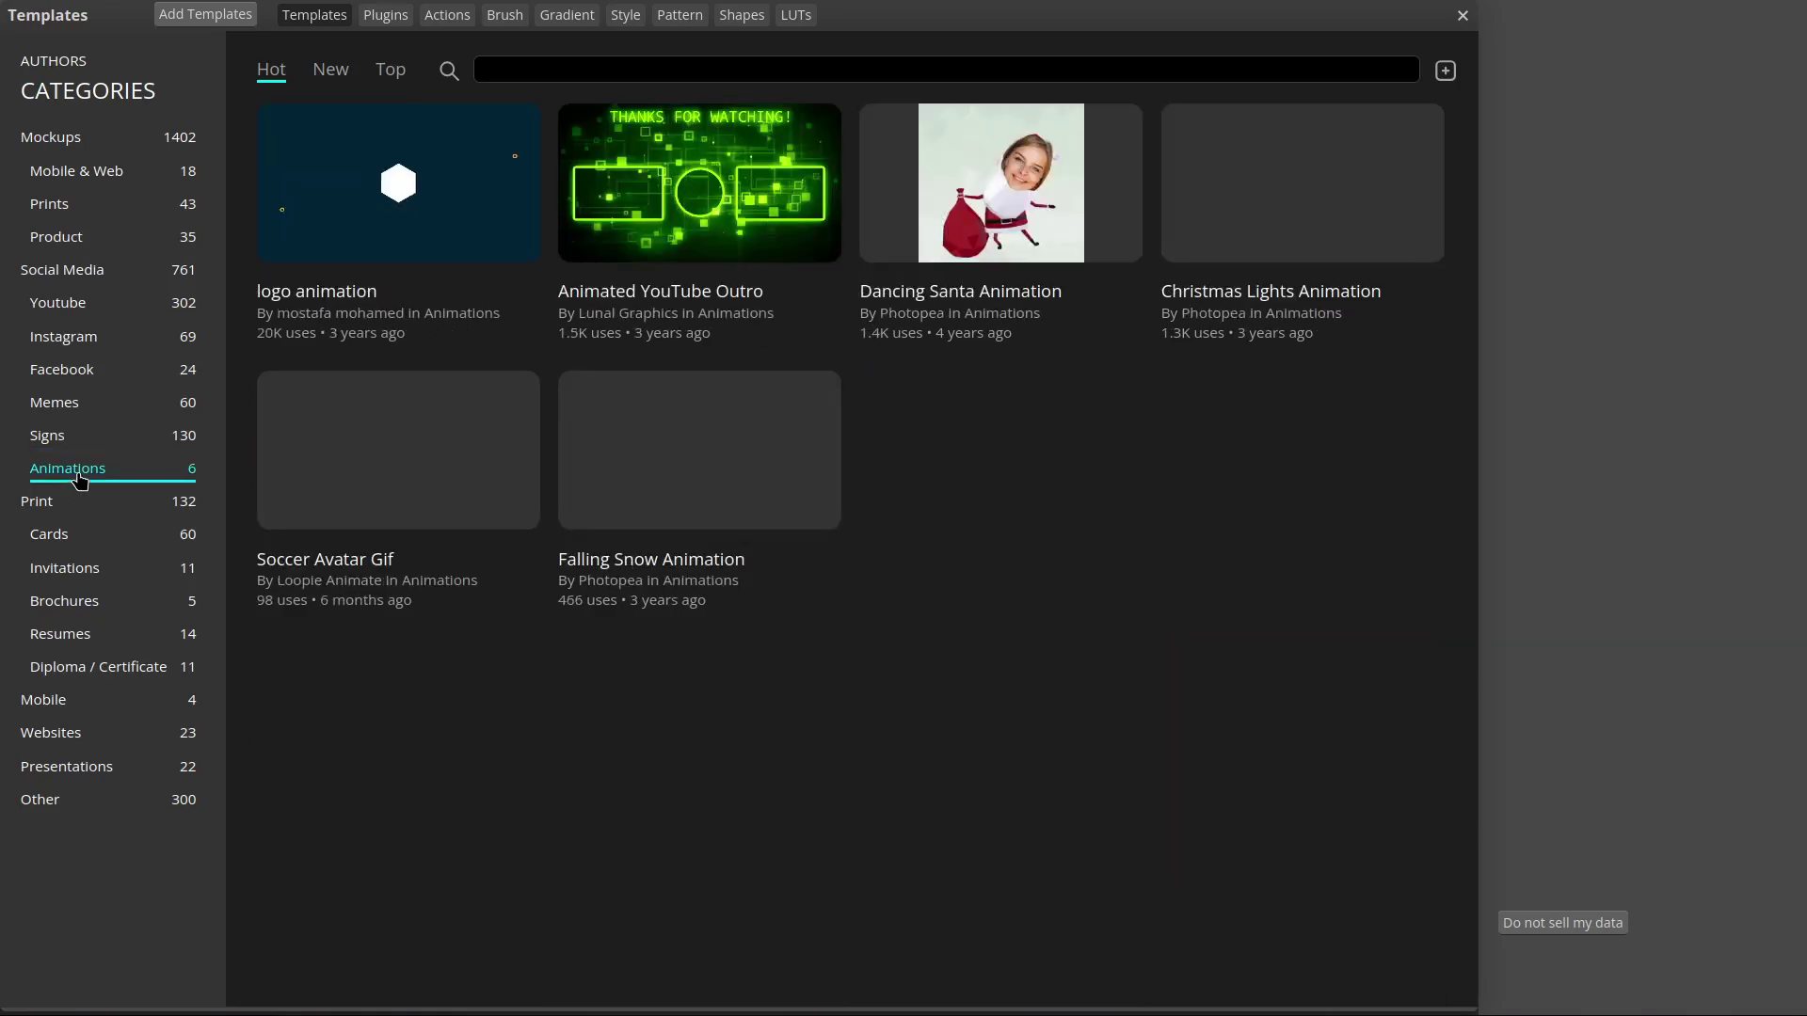
Browse the print template categories from Cards to Diploma / Certificate, plus Mobile, Websites, Presentations and Other.
left_click(92, 540)
left_click(91, 568)
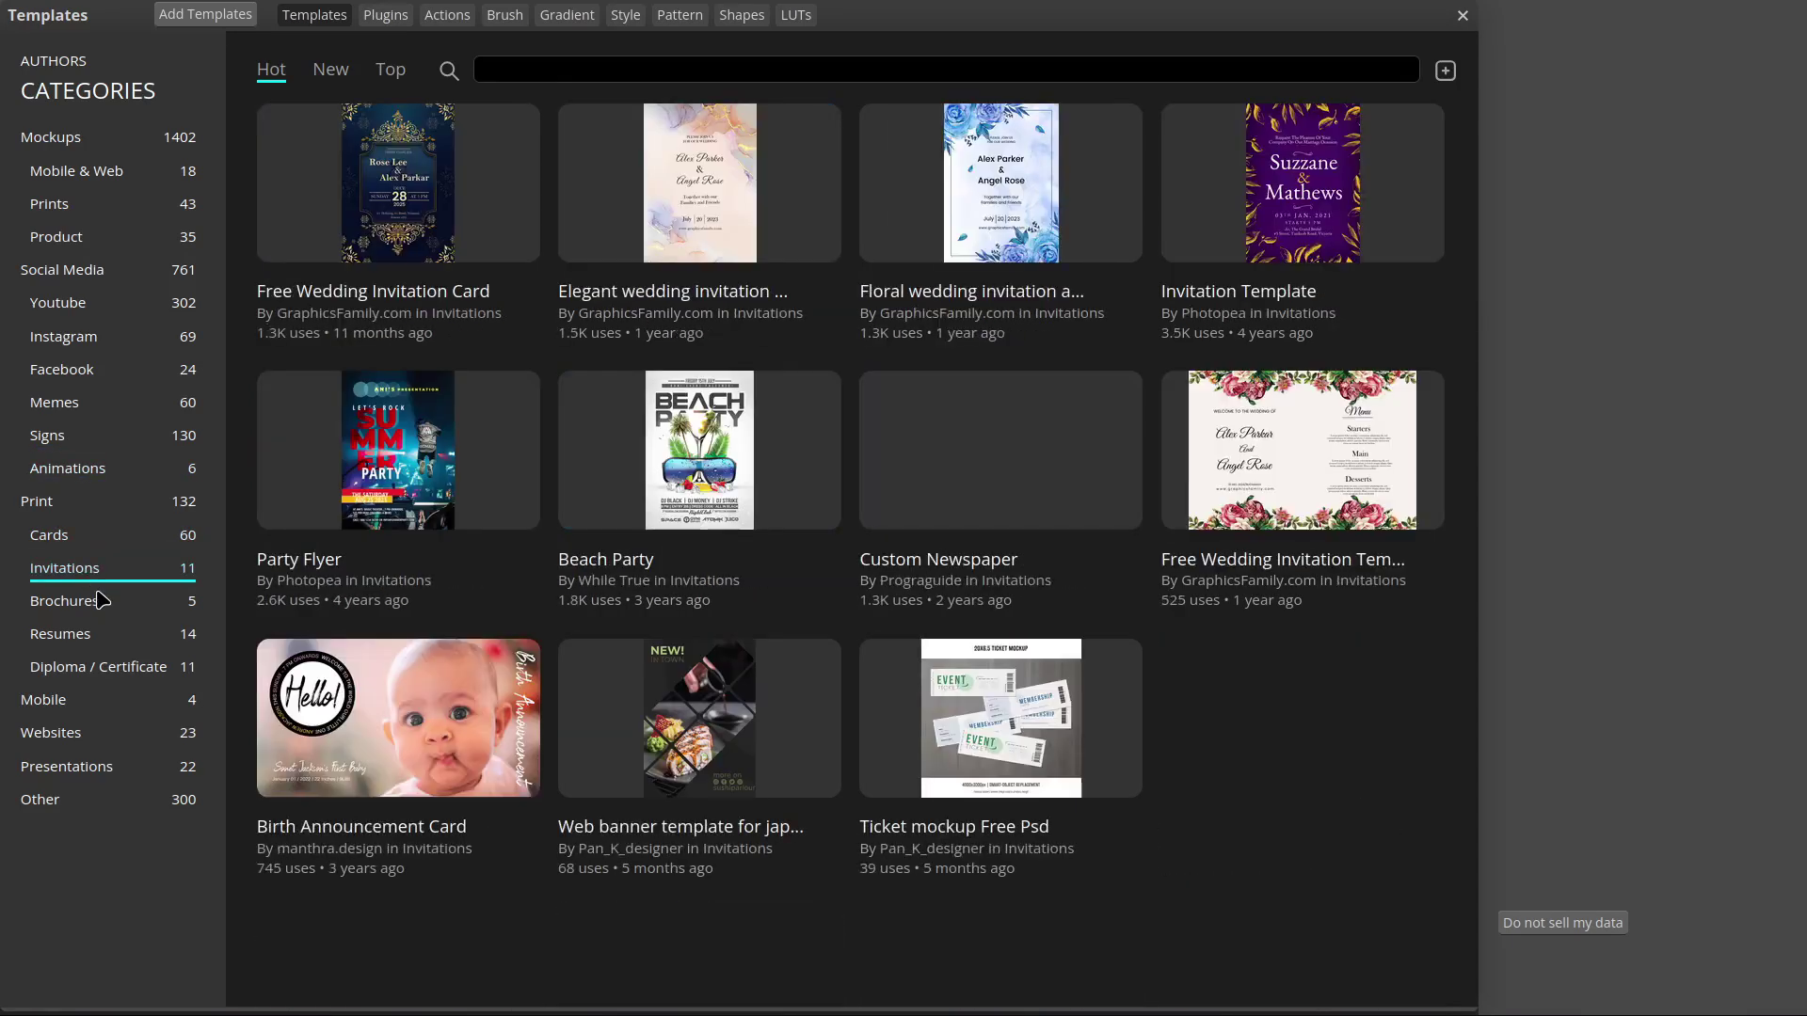
left_click(102, 600)
left_click(91, 632)
left_click(103, 665)
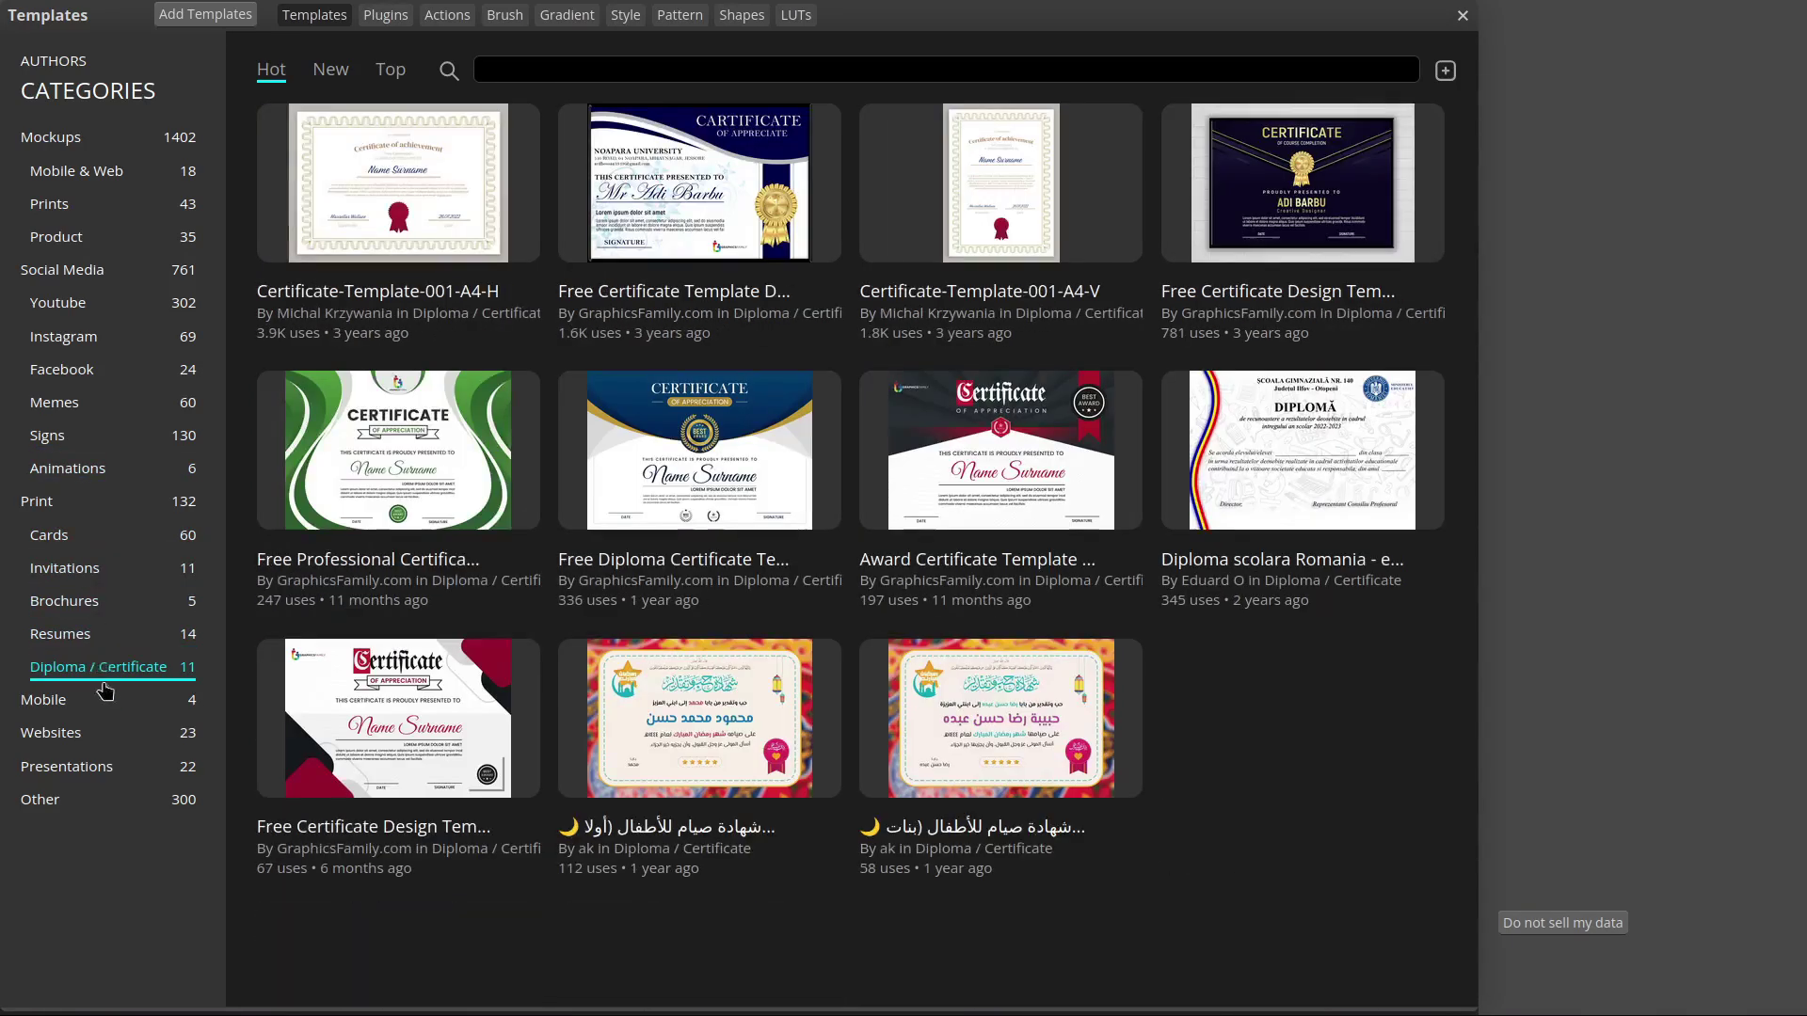
left_click(102, 701)
left_click(105, 735)
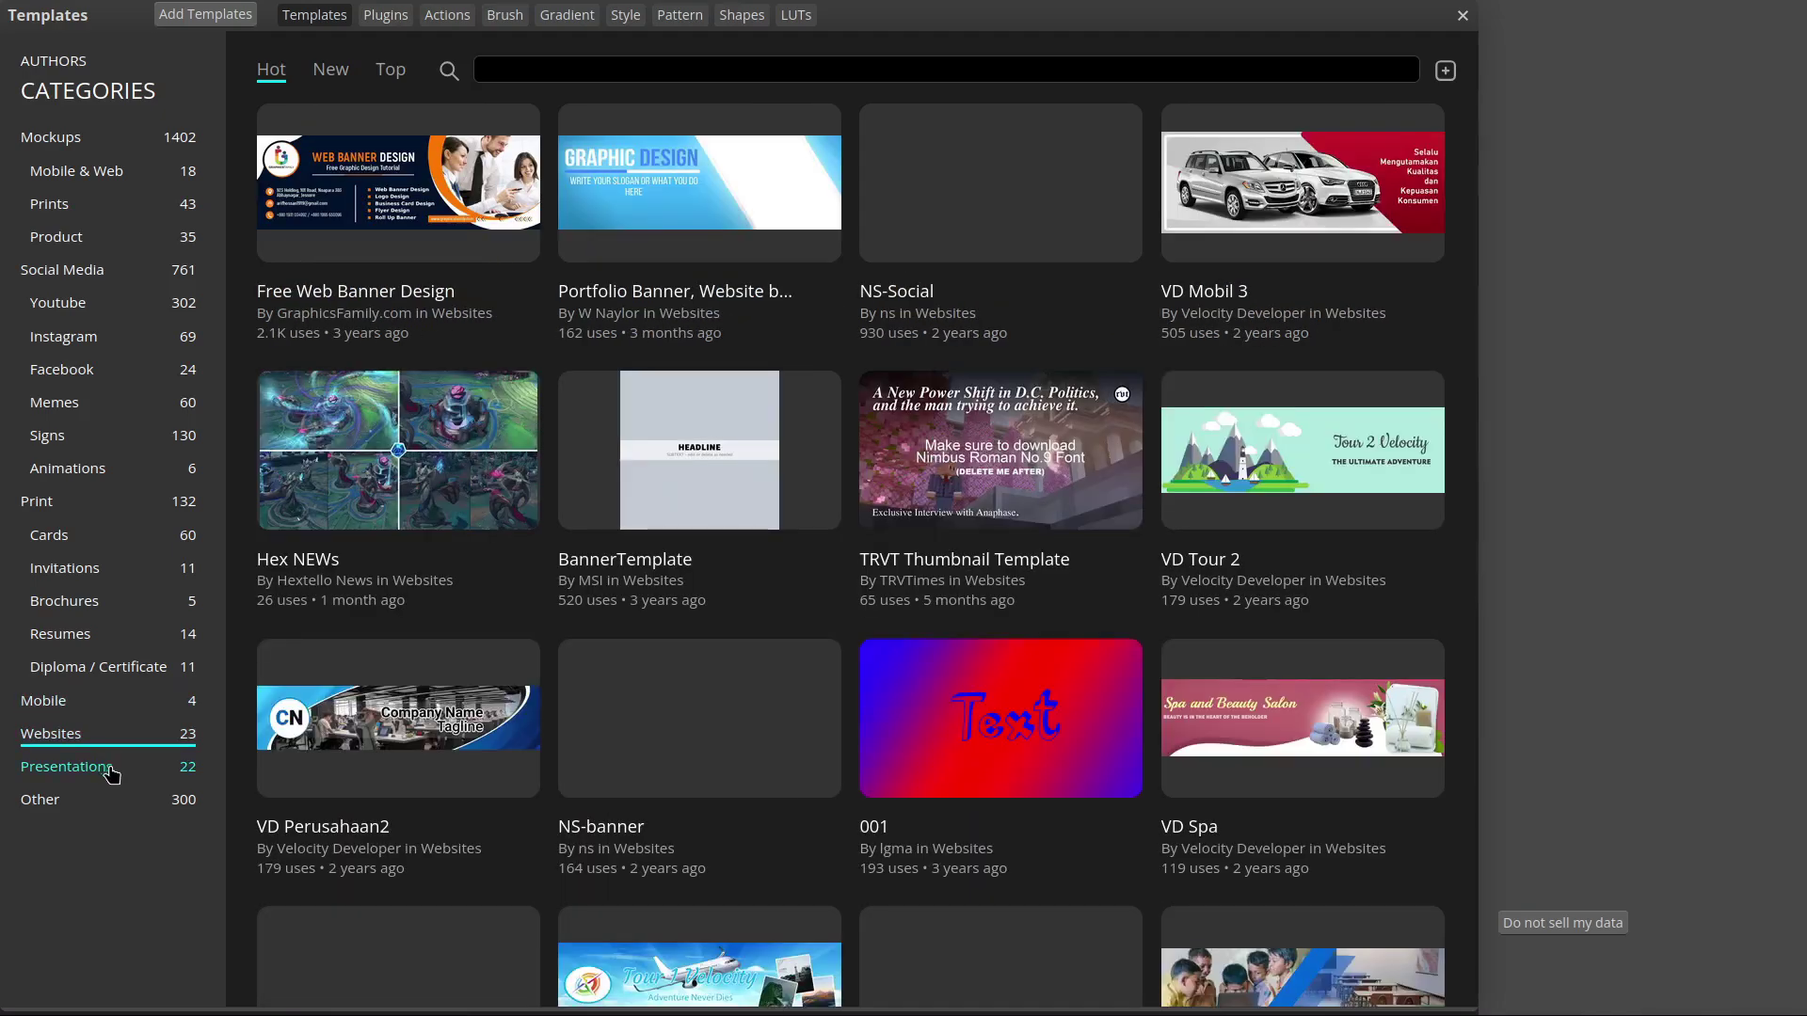
left_click(110, 772)
left_click(118, 802)
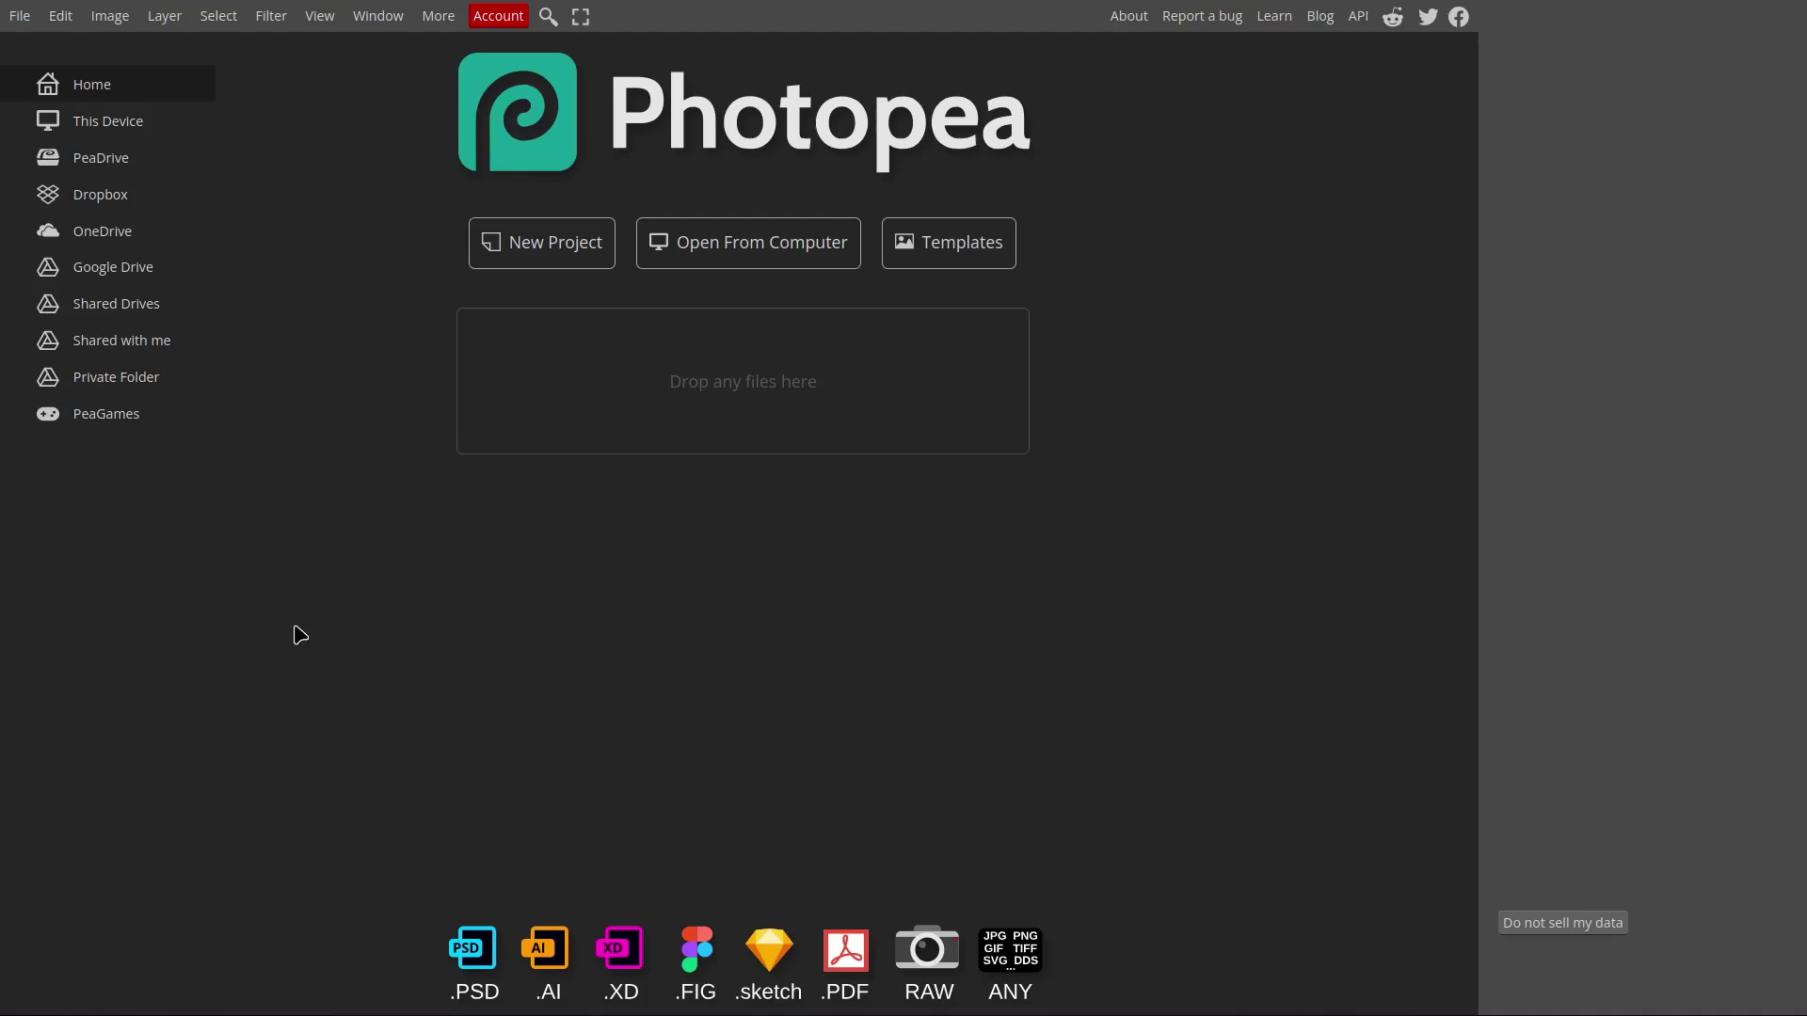
Create a new project from the FB Event Image preset, 1920 x 1080 px.
left_click(536, 248)
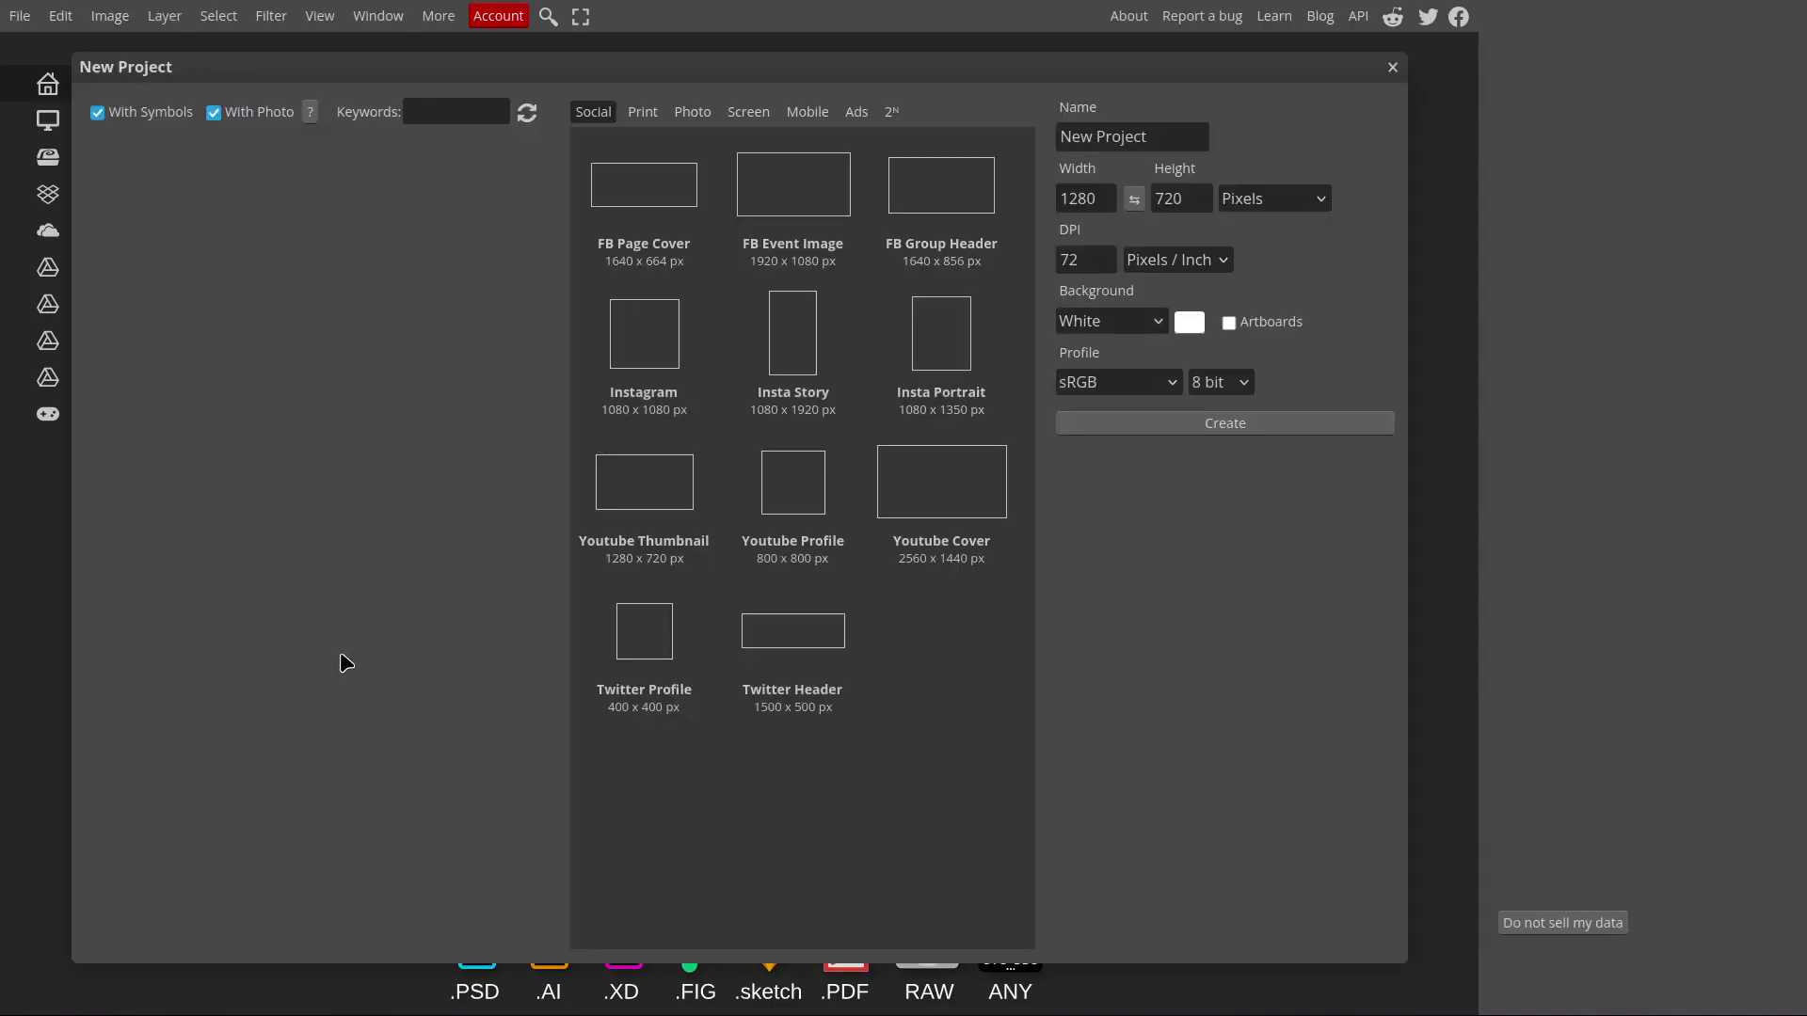
left_click(807, 194)
left_click(1216, 425)
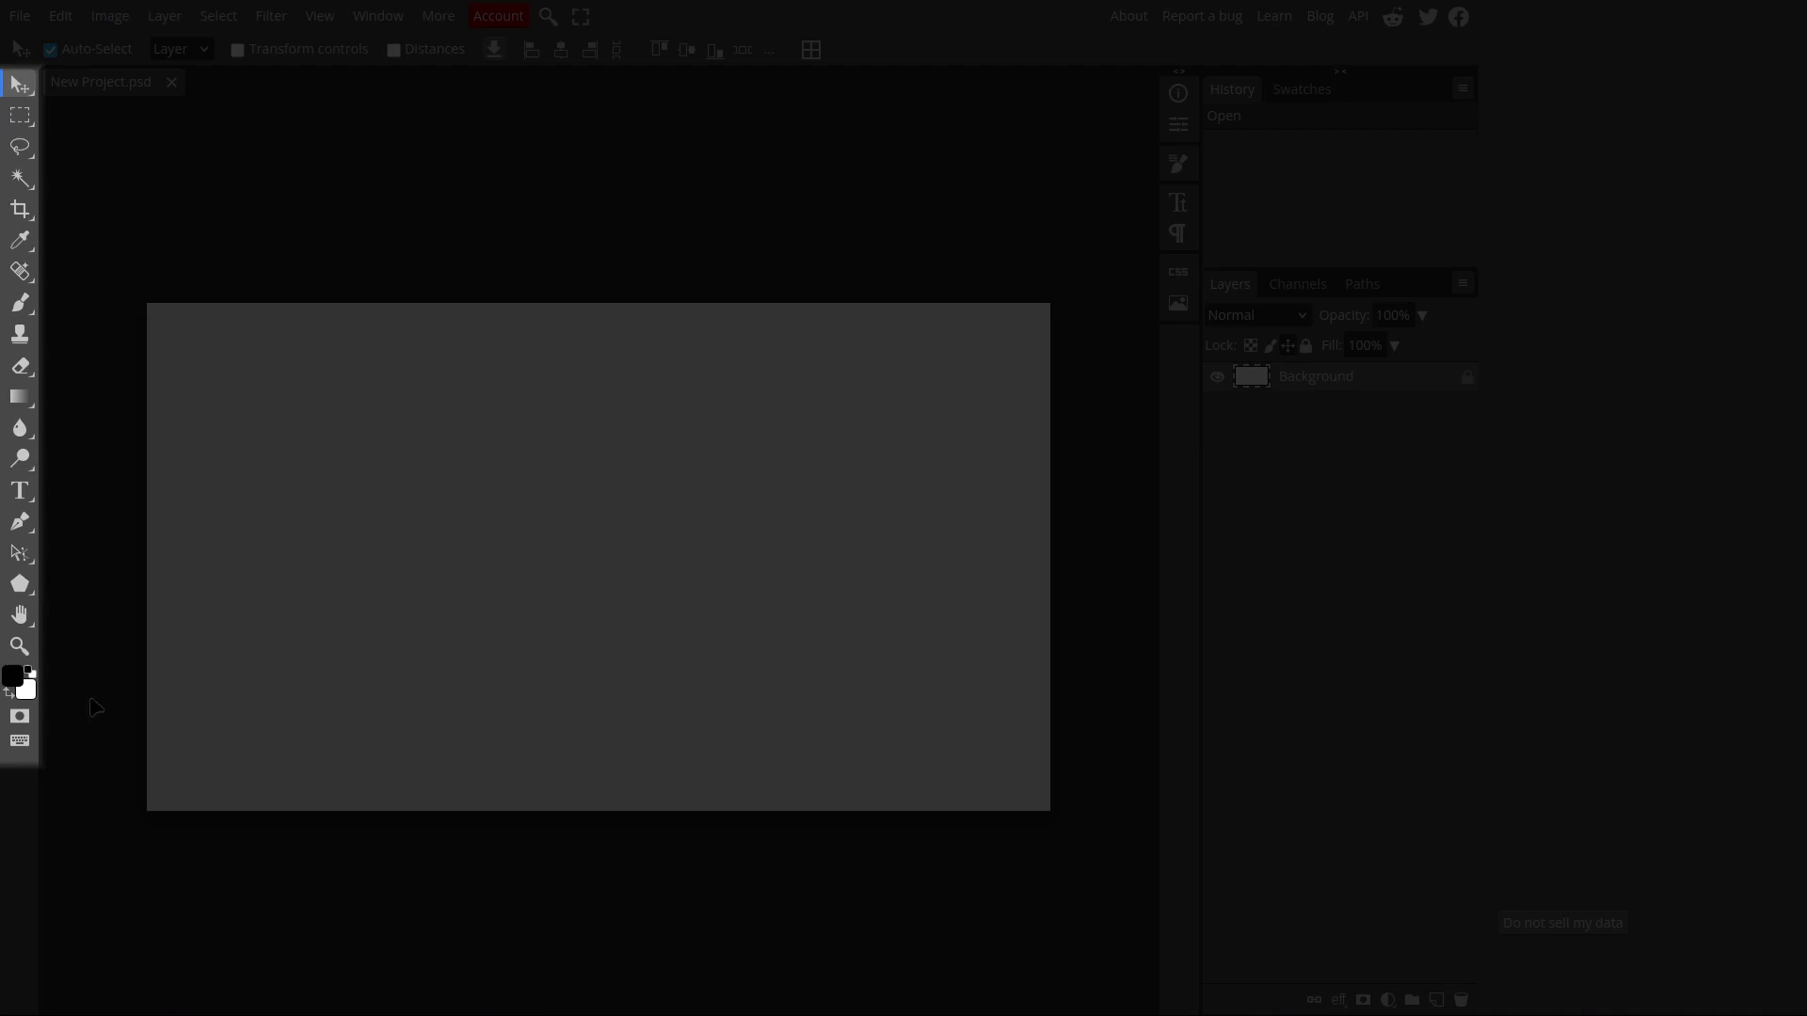
Examine the variants of the Hand, shape, Path Select, Pen and Type tools.
left_click(20, 616)
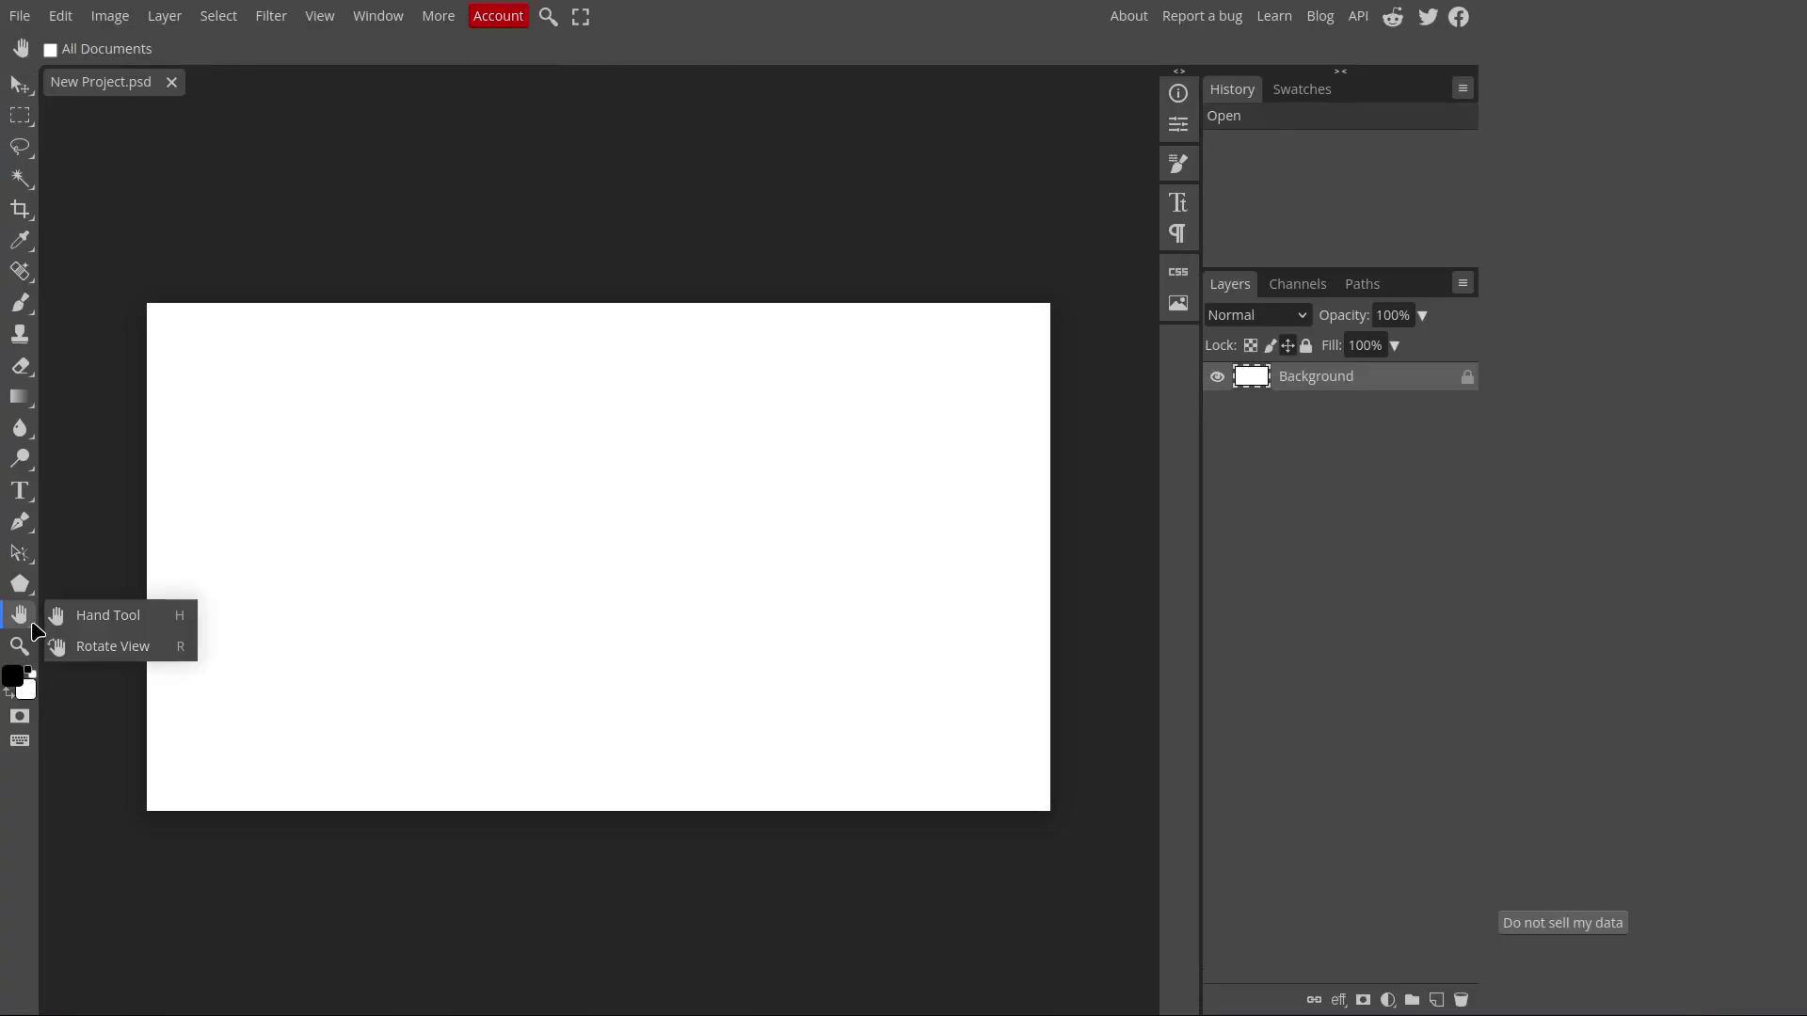
left_click(20, 584)
left_click(20, 553)
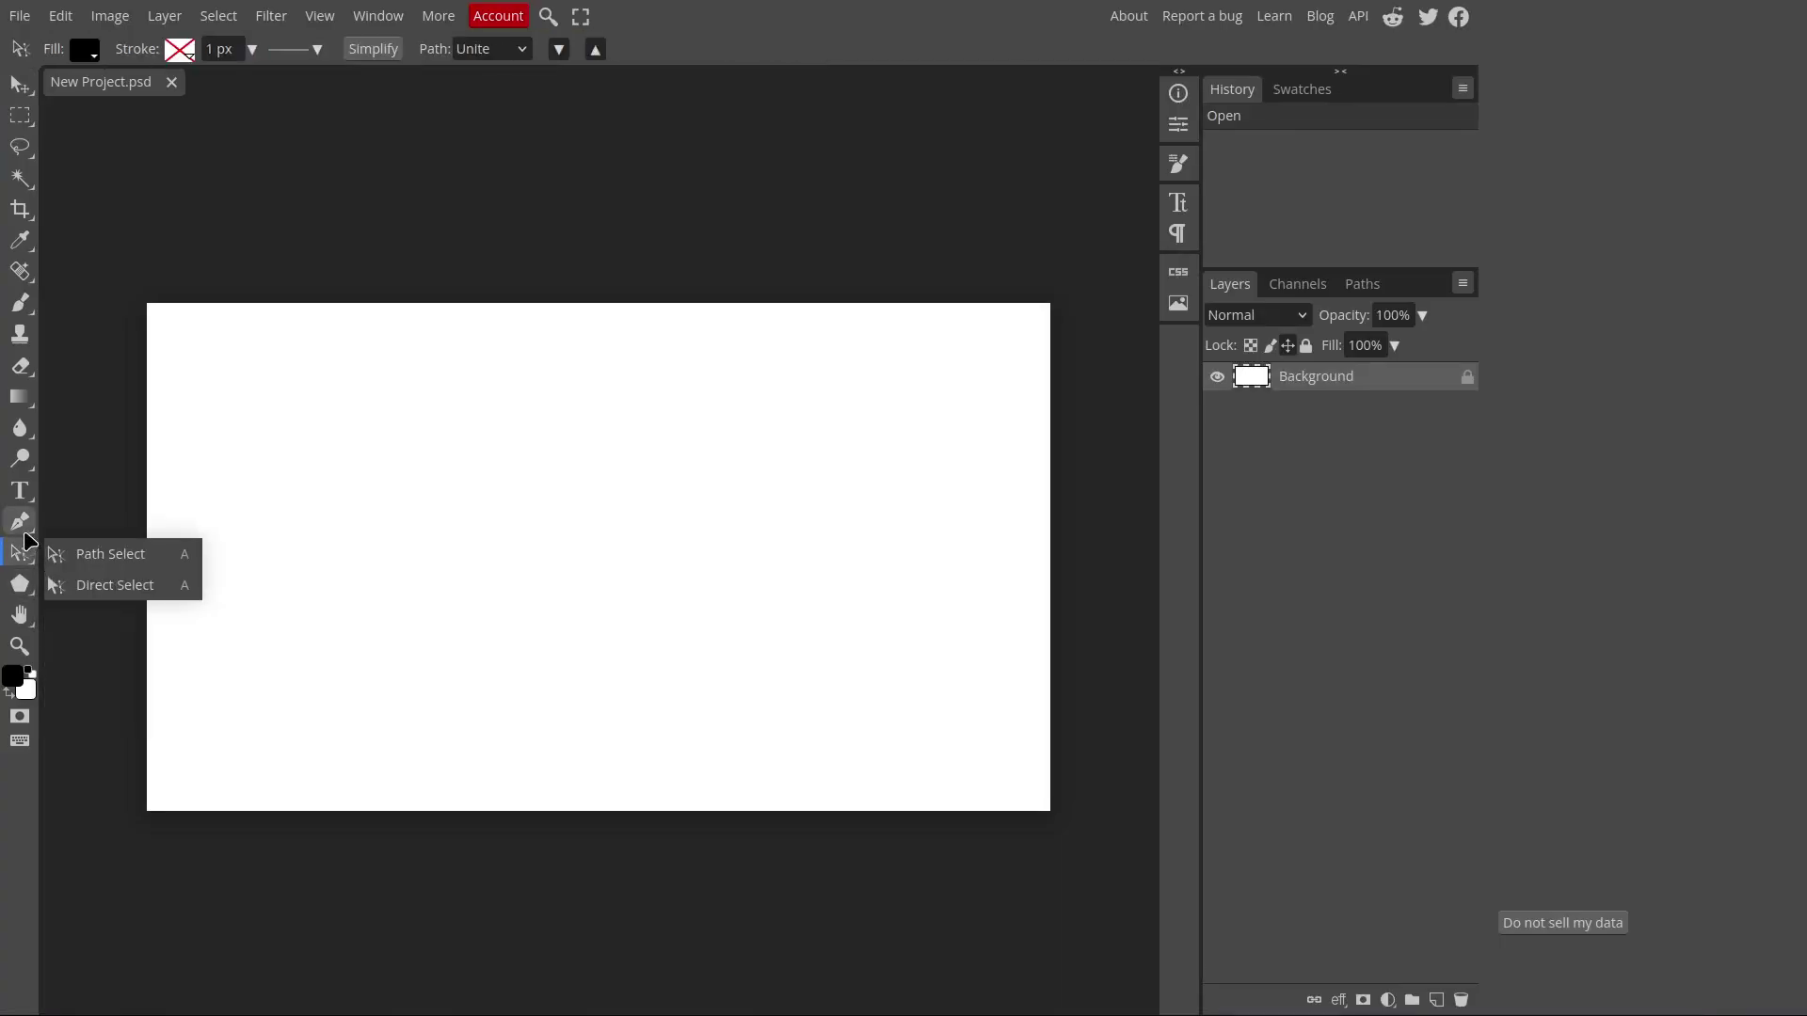
left_click(21, 523)
left_click(21, 491)
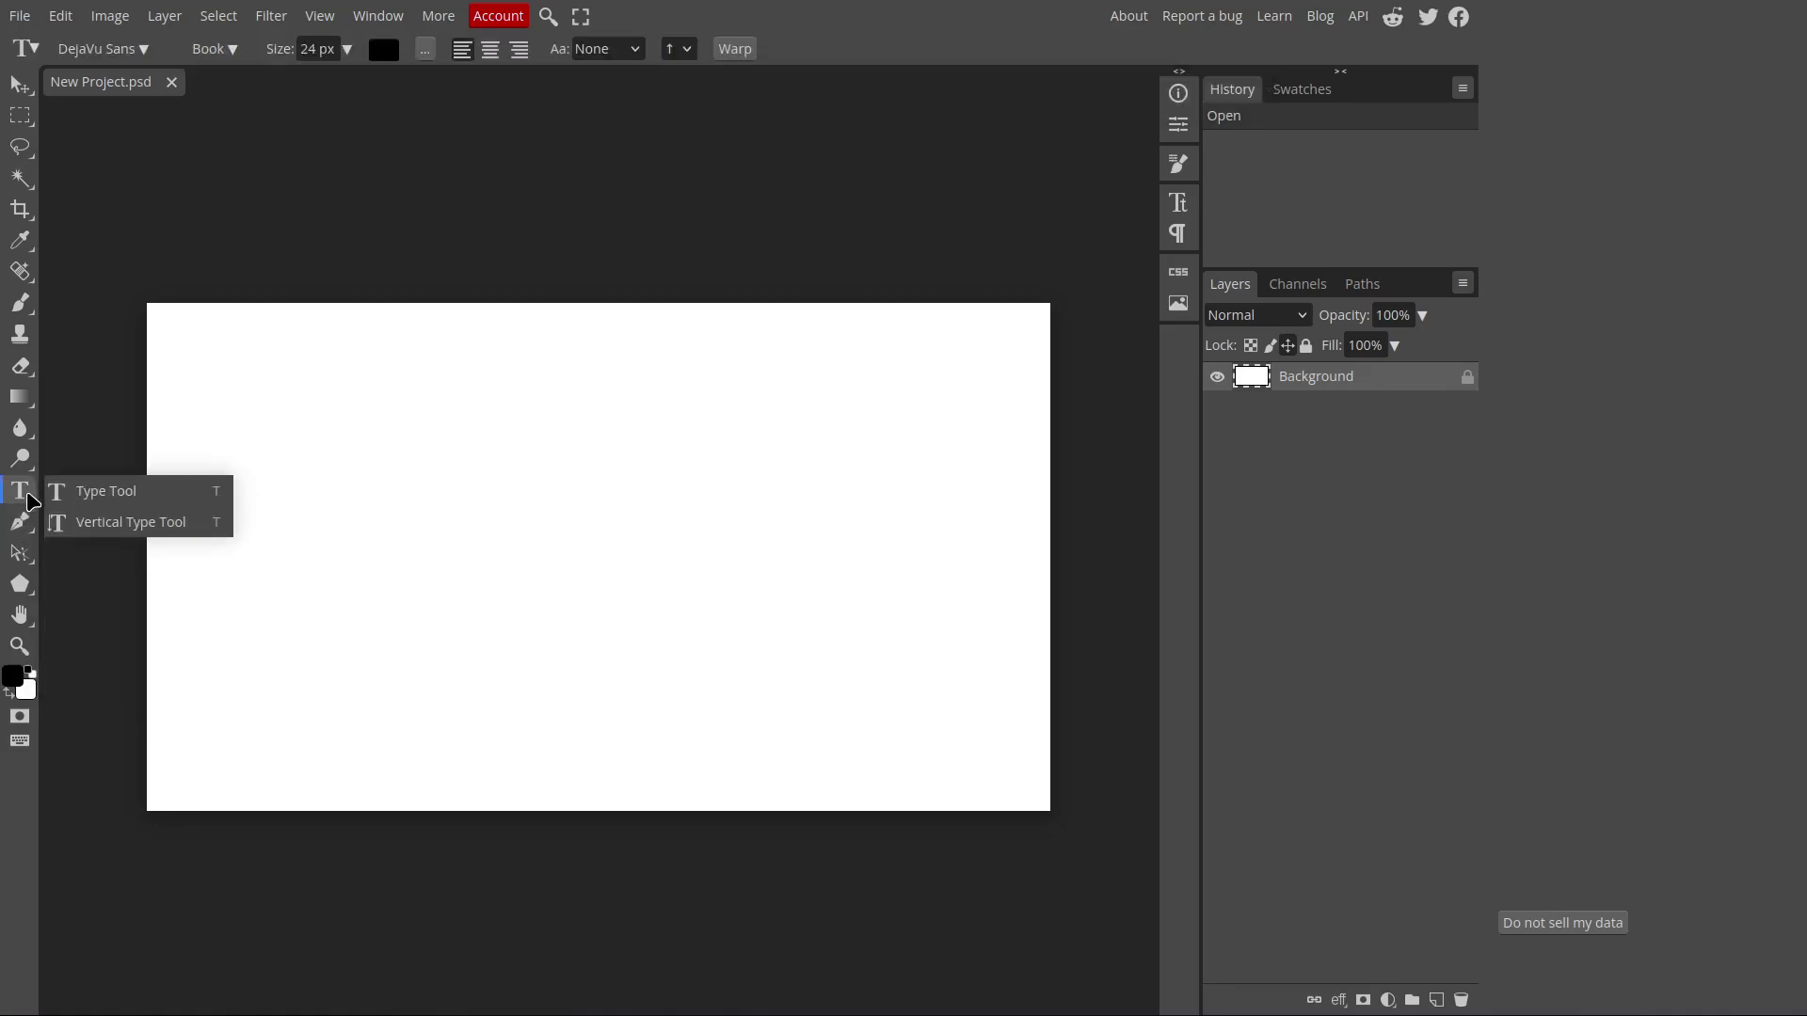
Examine the variants of the Dodge, Blur, Gradient, Eraser, Brush and Spot Healing Brush tools.
left_click(21, 459)
left_click(20, 429)
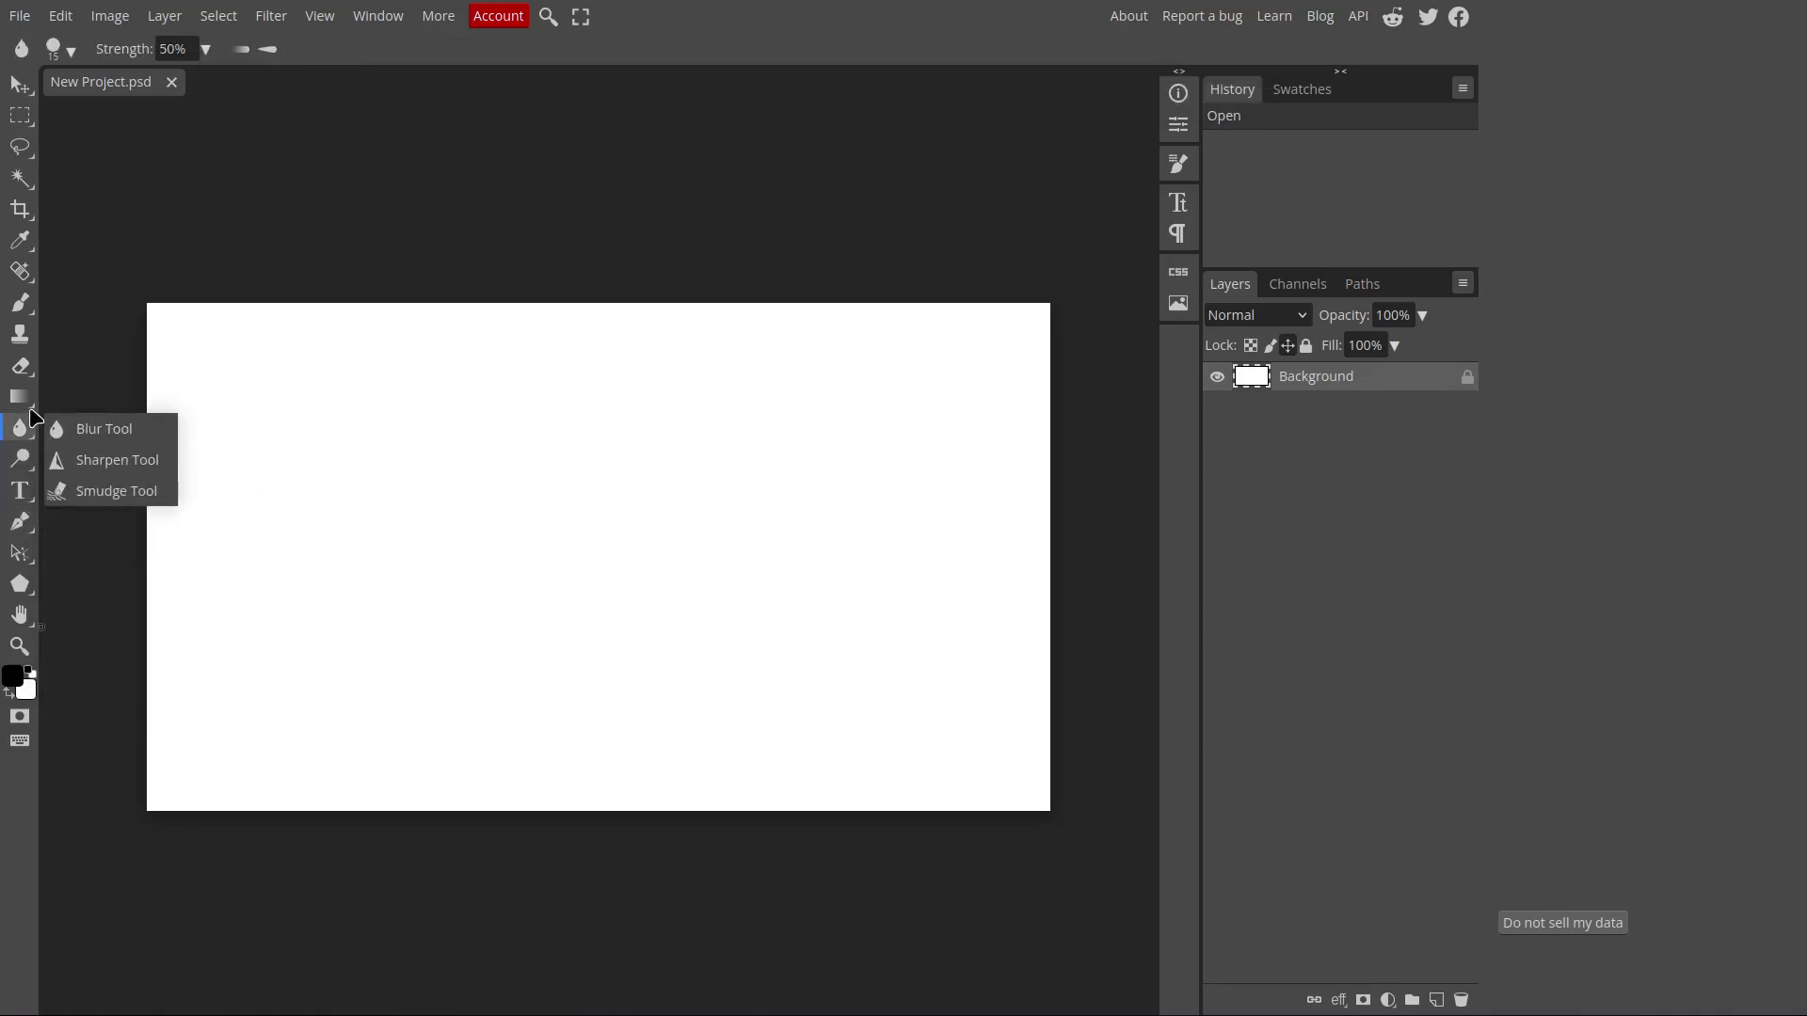
left_click(21, 396)
left_click(21, 365)
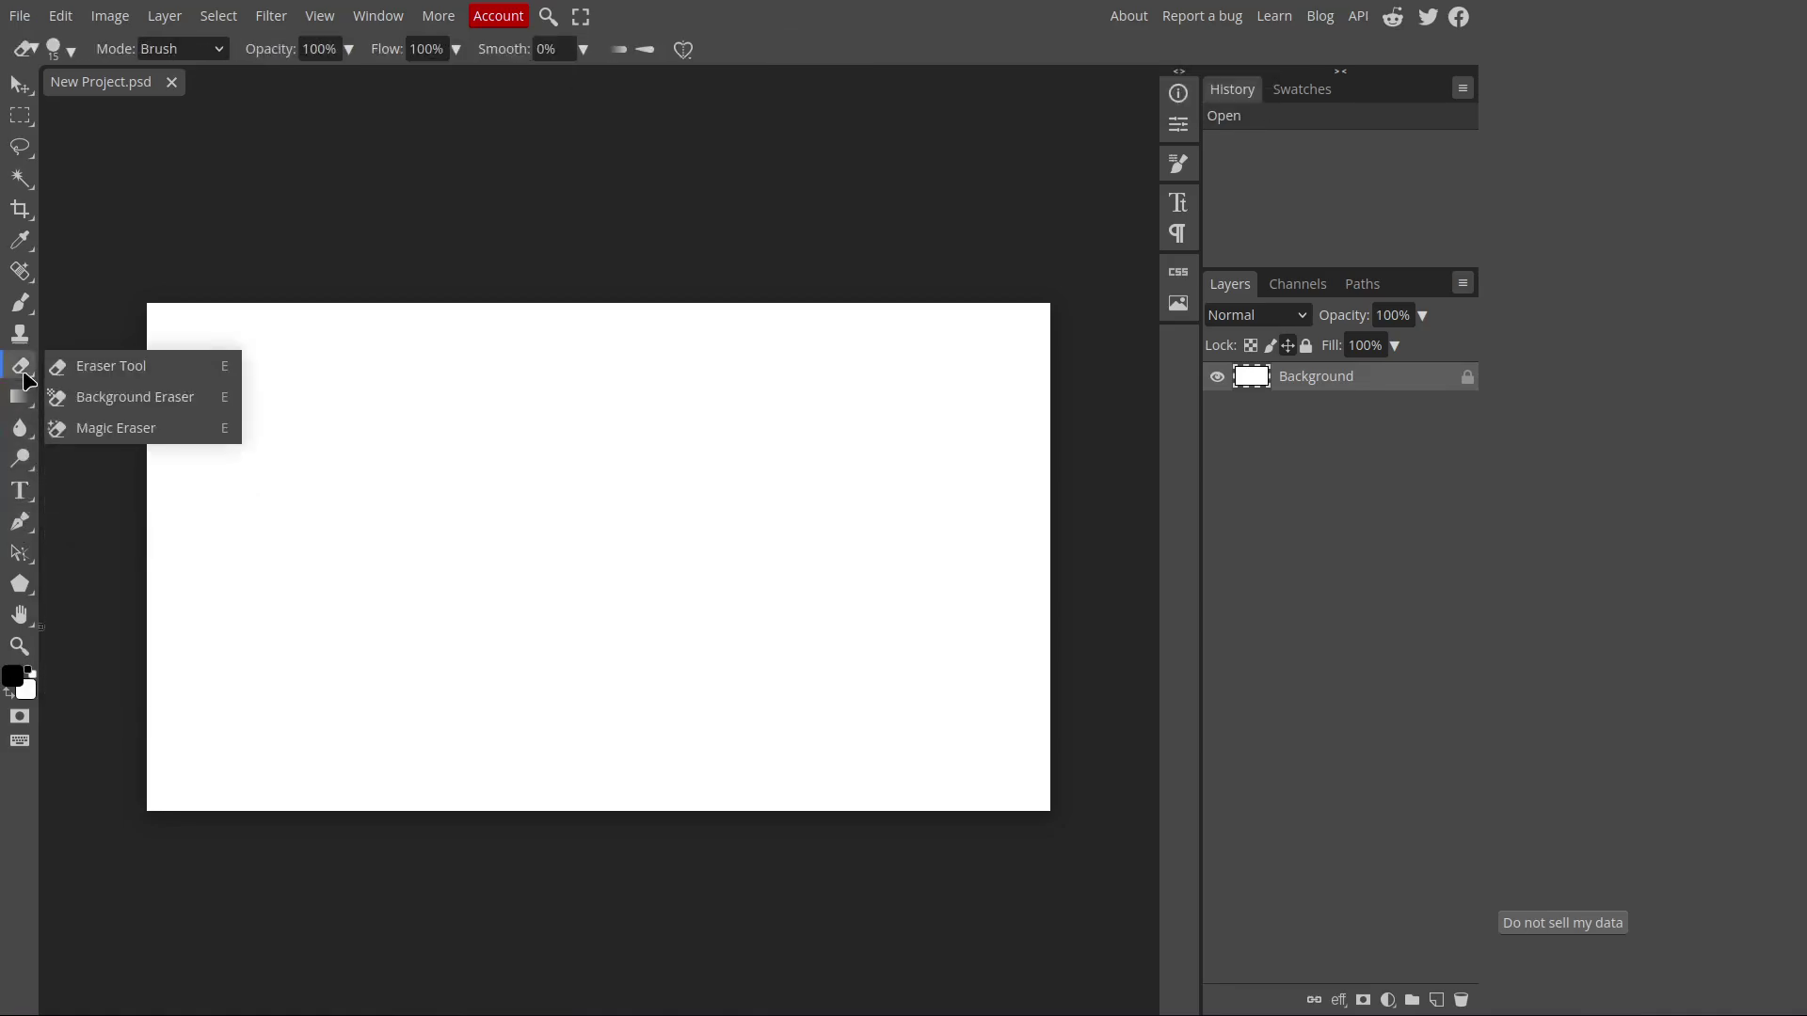
left_click(23, 303)
left_click(23, 271)
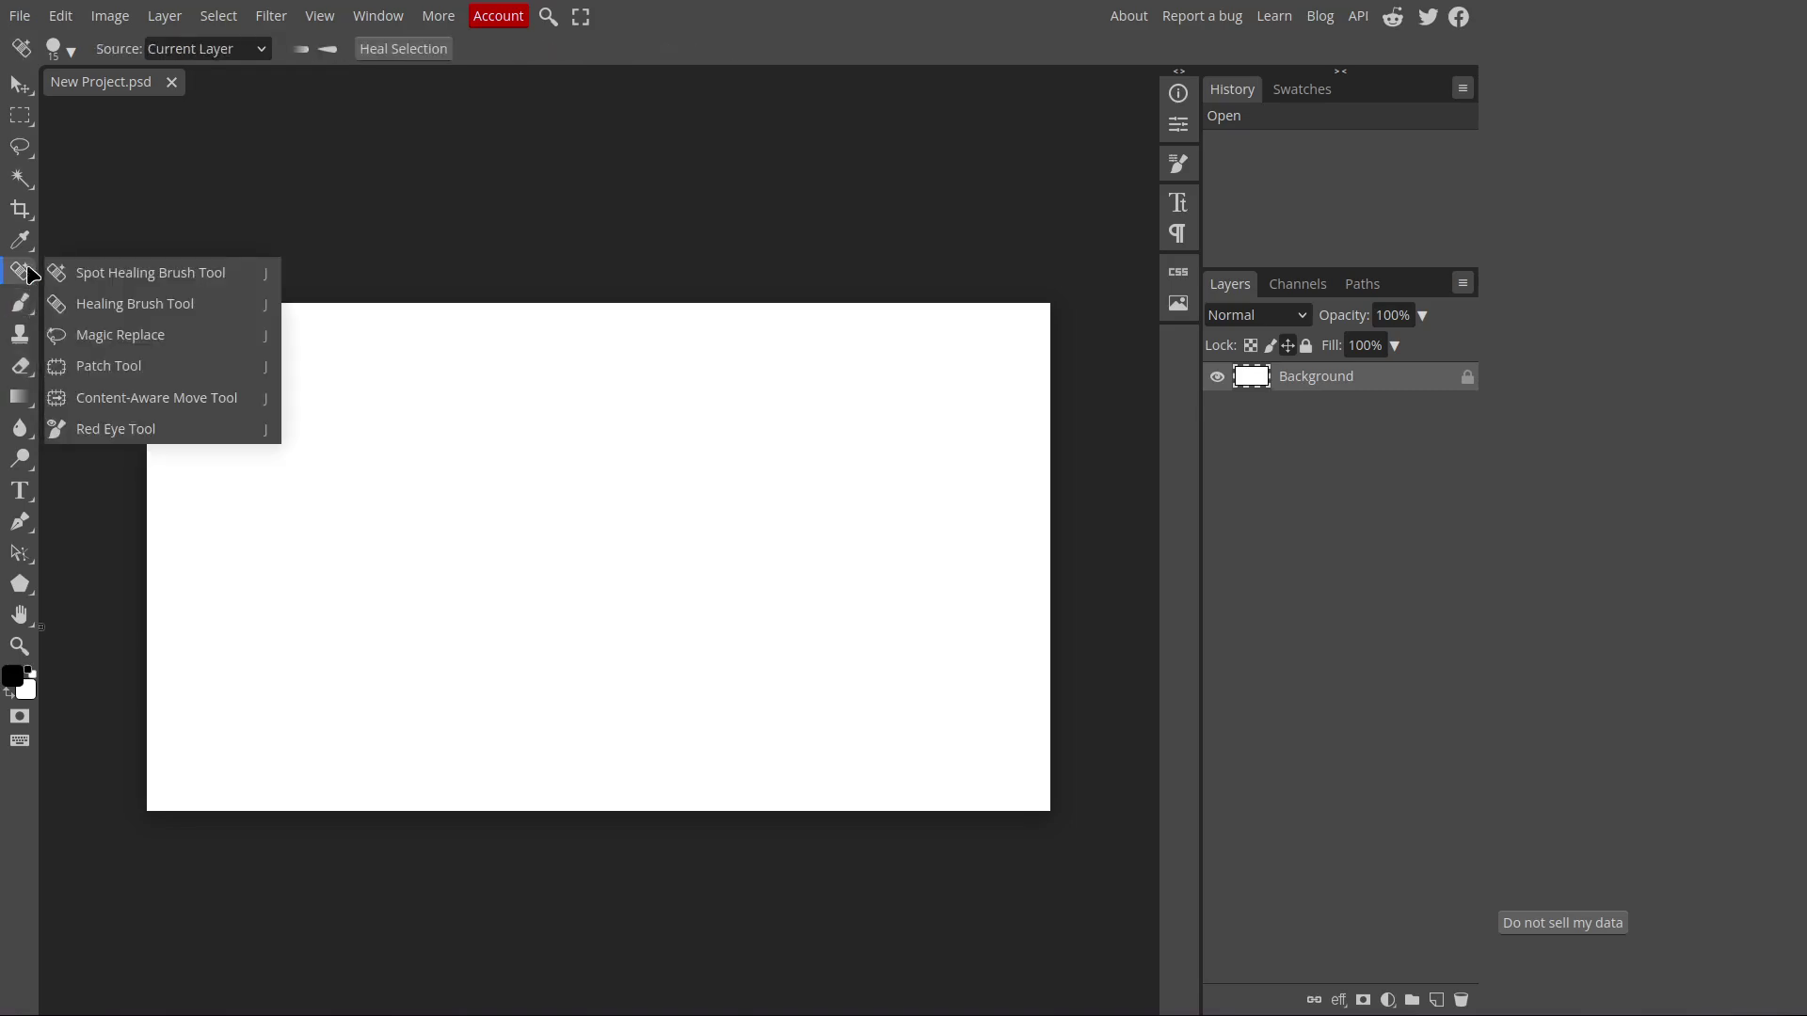
Examine the variants of the Eyedropper, Crop, Magic Wand, Lasso, Rectangle Select and Move tools.
left_click(21, 241)
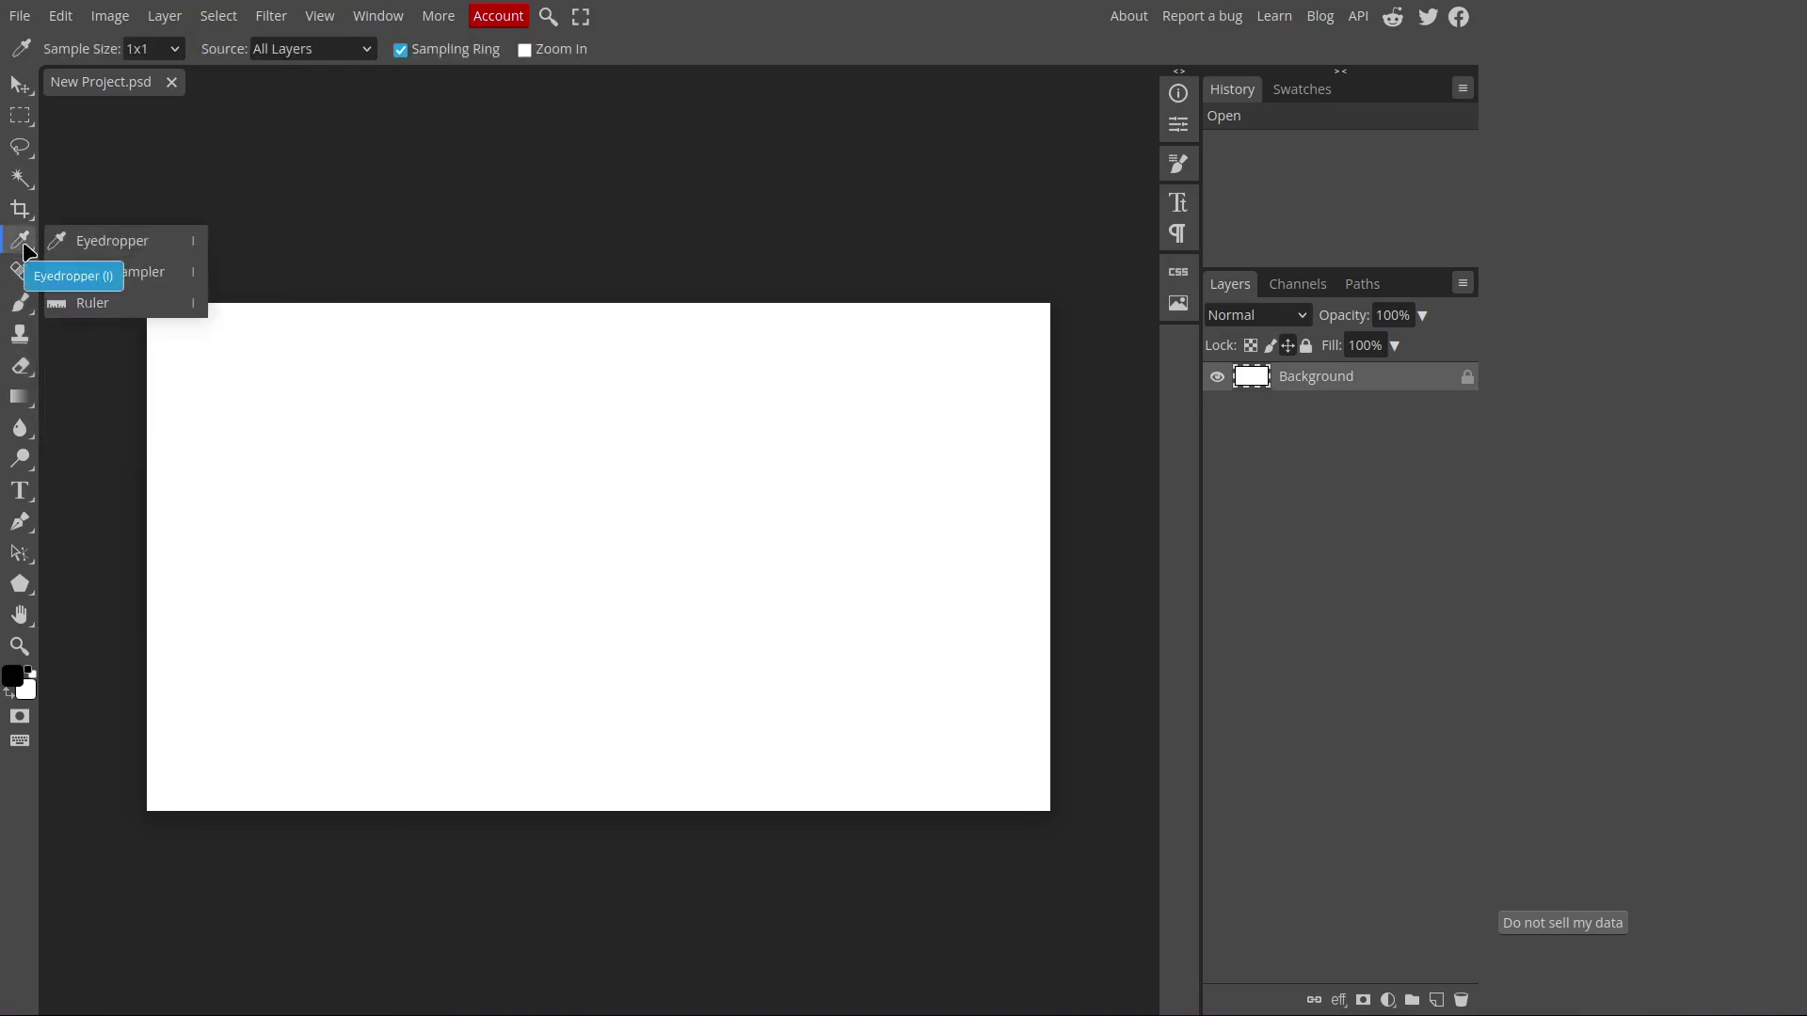
left_click(28, 211)
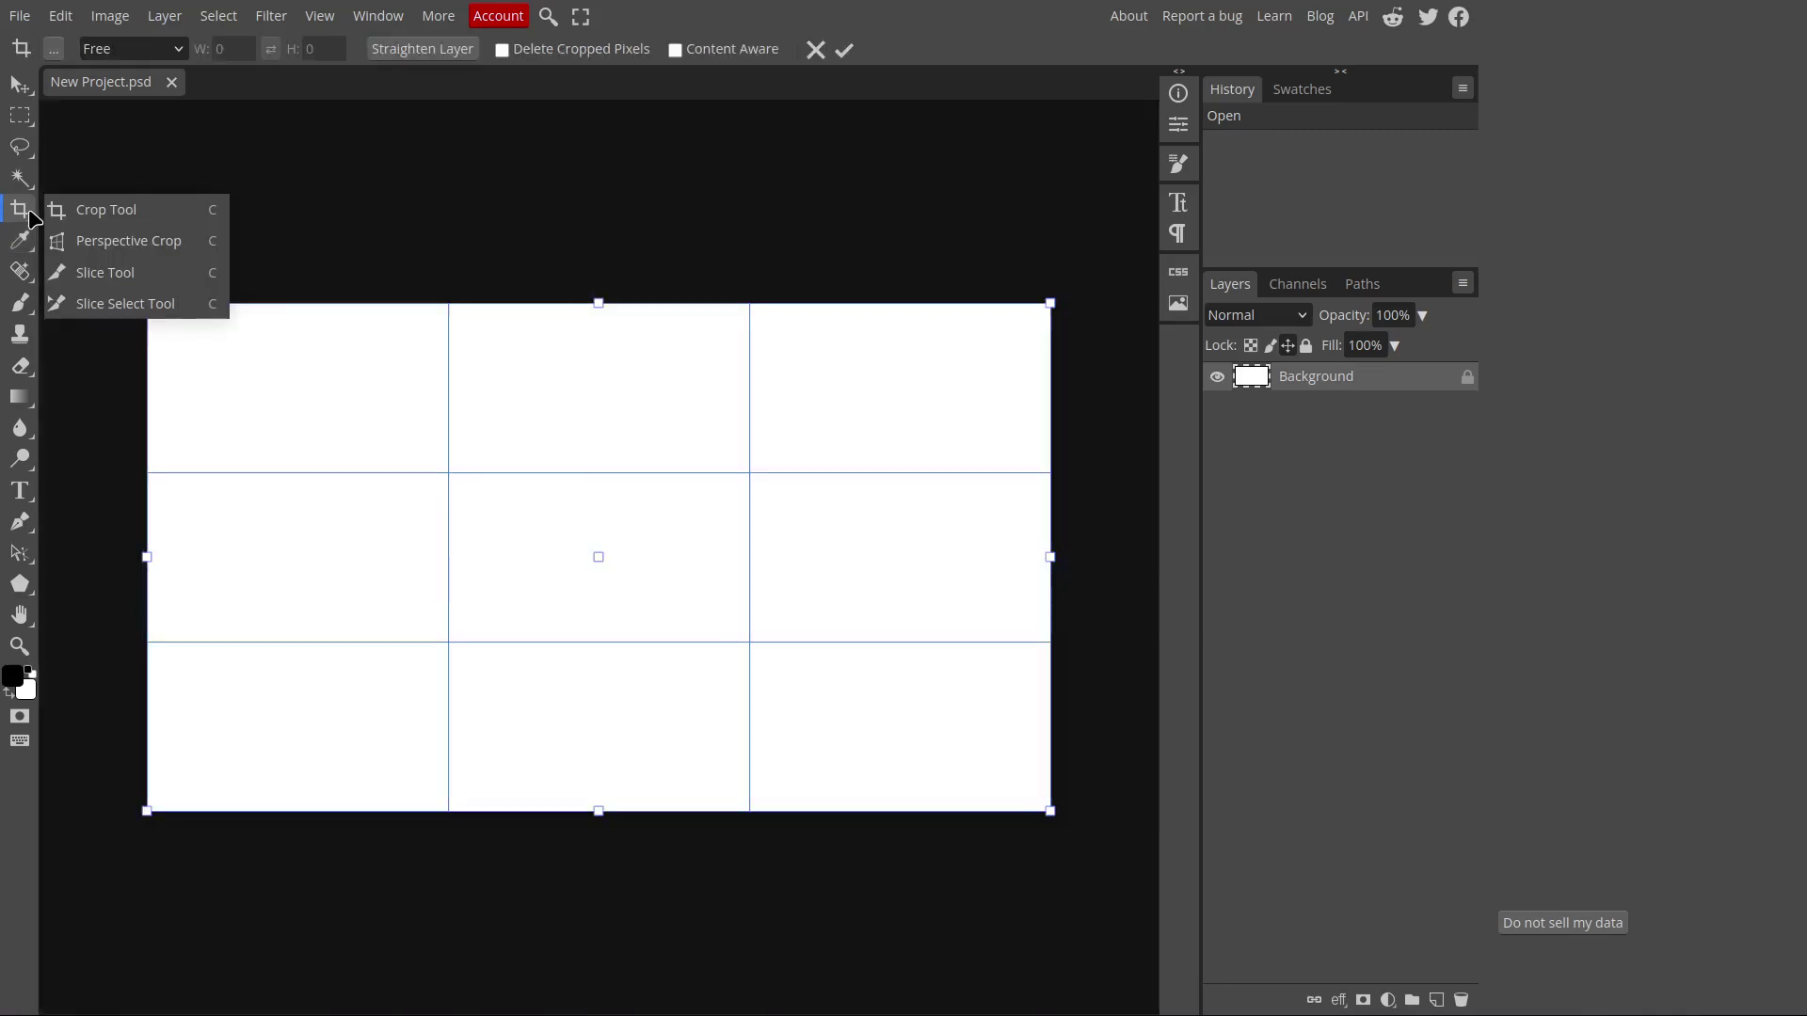
left_click(21, 178)
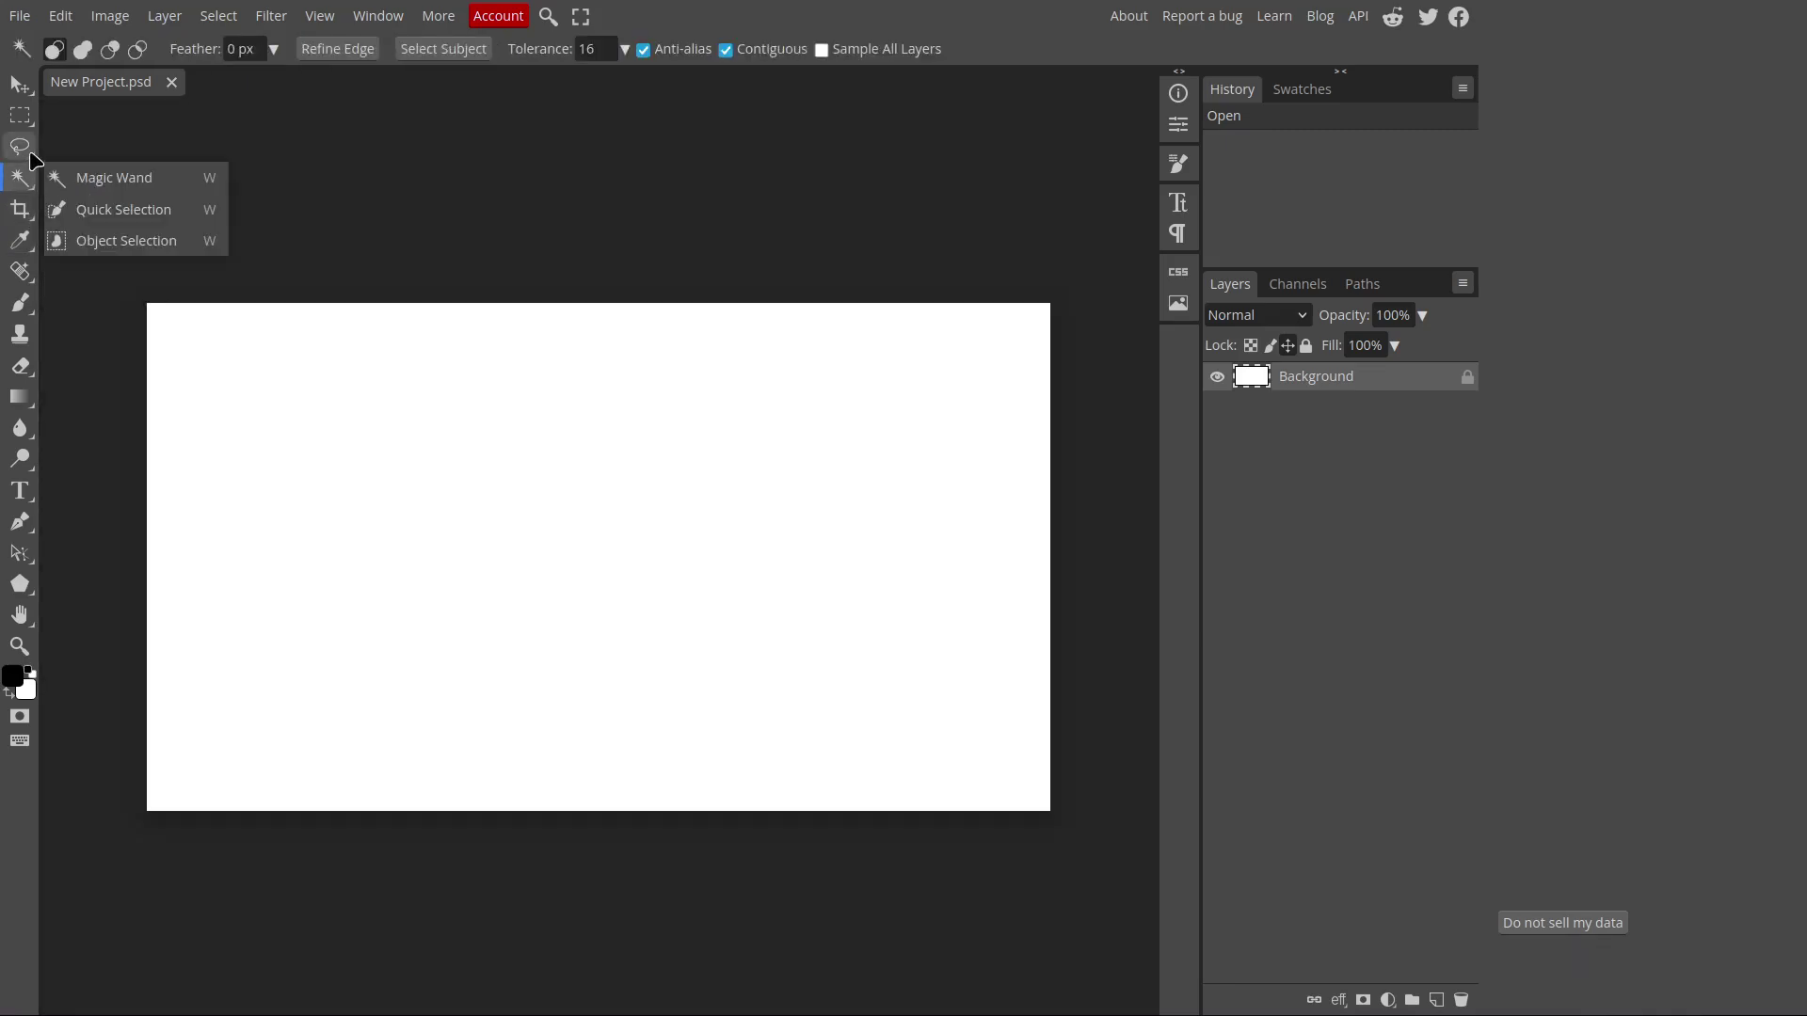
left_click(29, 153)
left_click(21, 118)
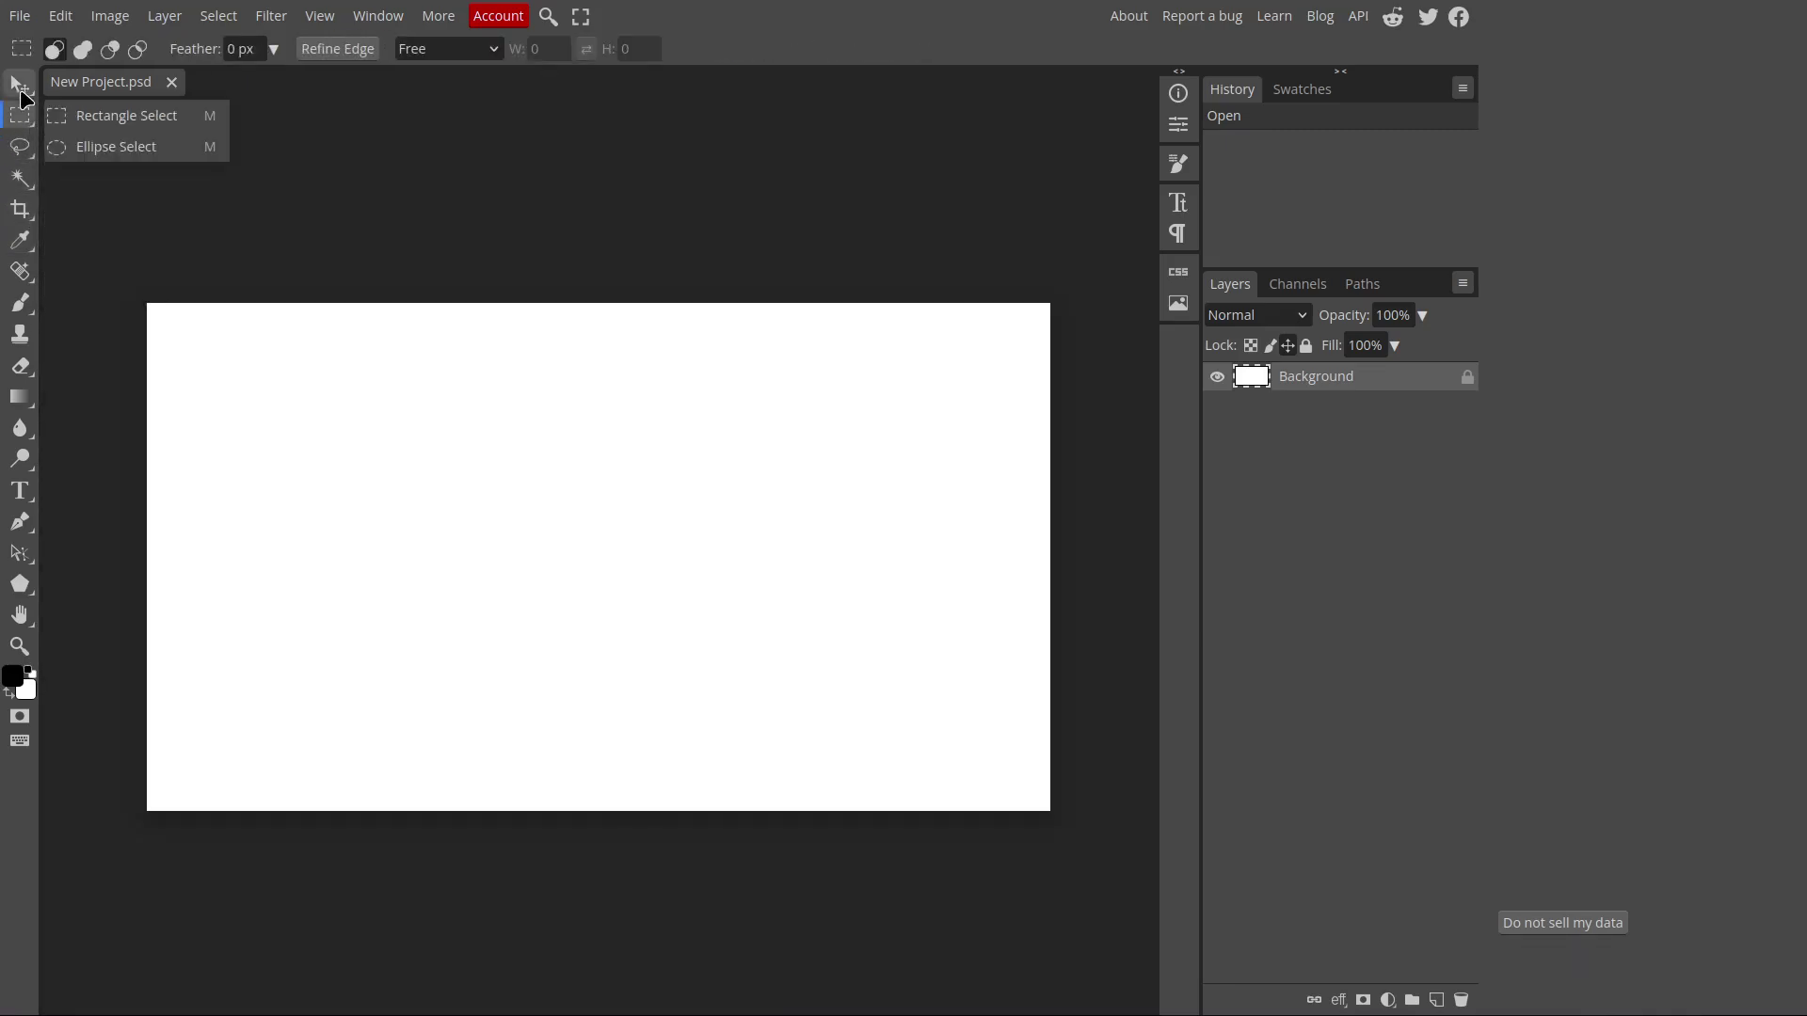
left_click(24, 94)
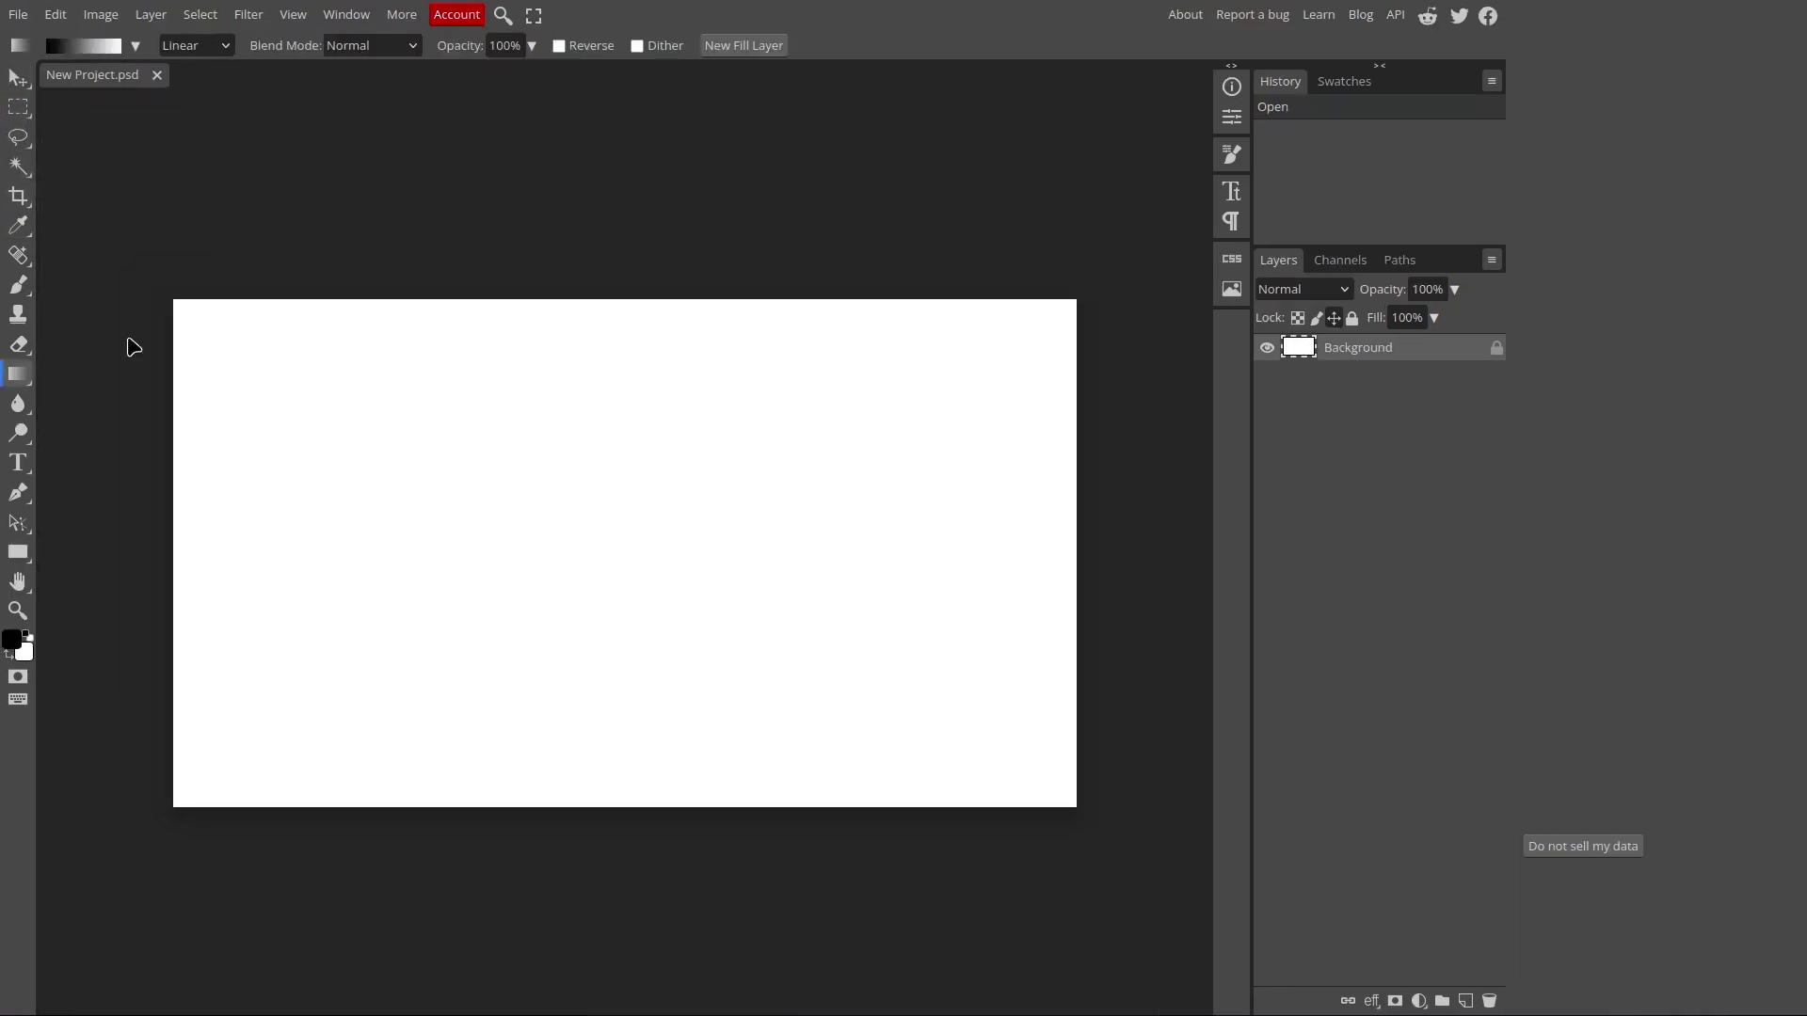
Set the starting colour stop of the linear gradient to pure blue.
left_click(82, 45)
double_click(167, 390)
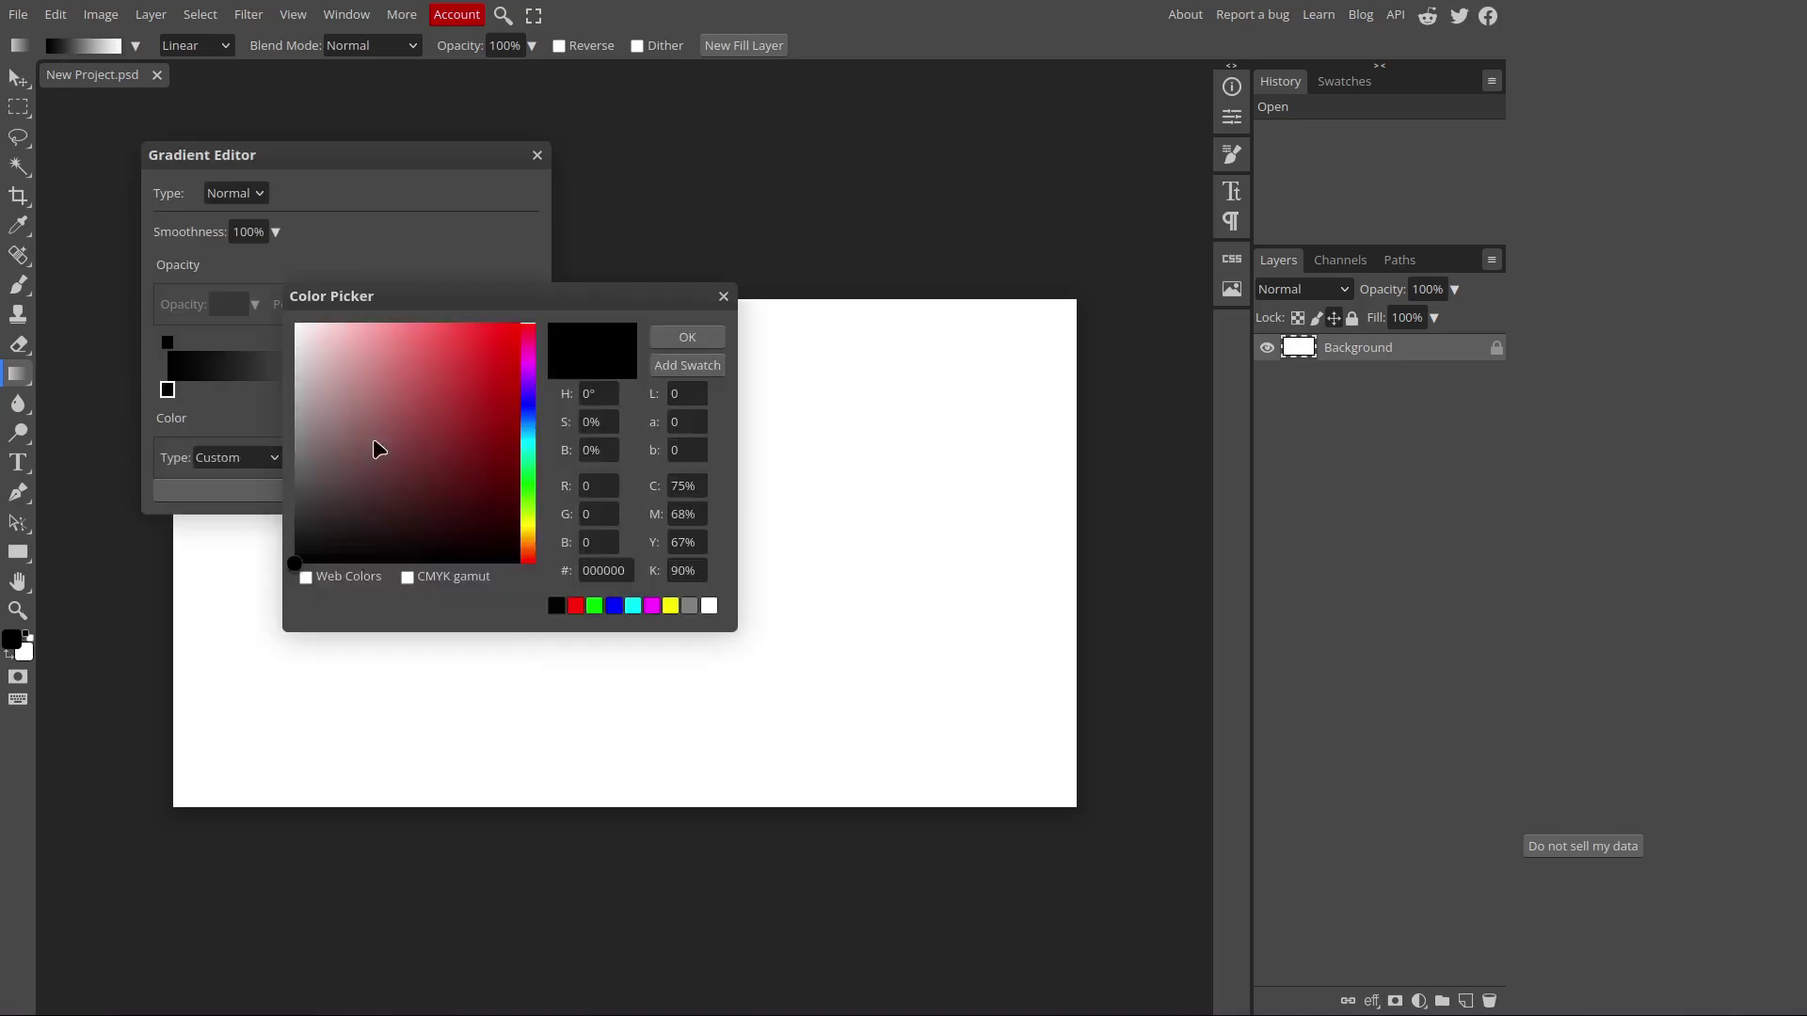
left_click(614, 605)
left_click(690, 344)
Set the gradient's end stop to light violet-blue #7a7afc and fill the Background diagonally from its lower-left to its upper-right corner.
left_click(525, 389)
left_click(305, 454)
left_click(411, 324)
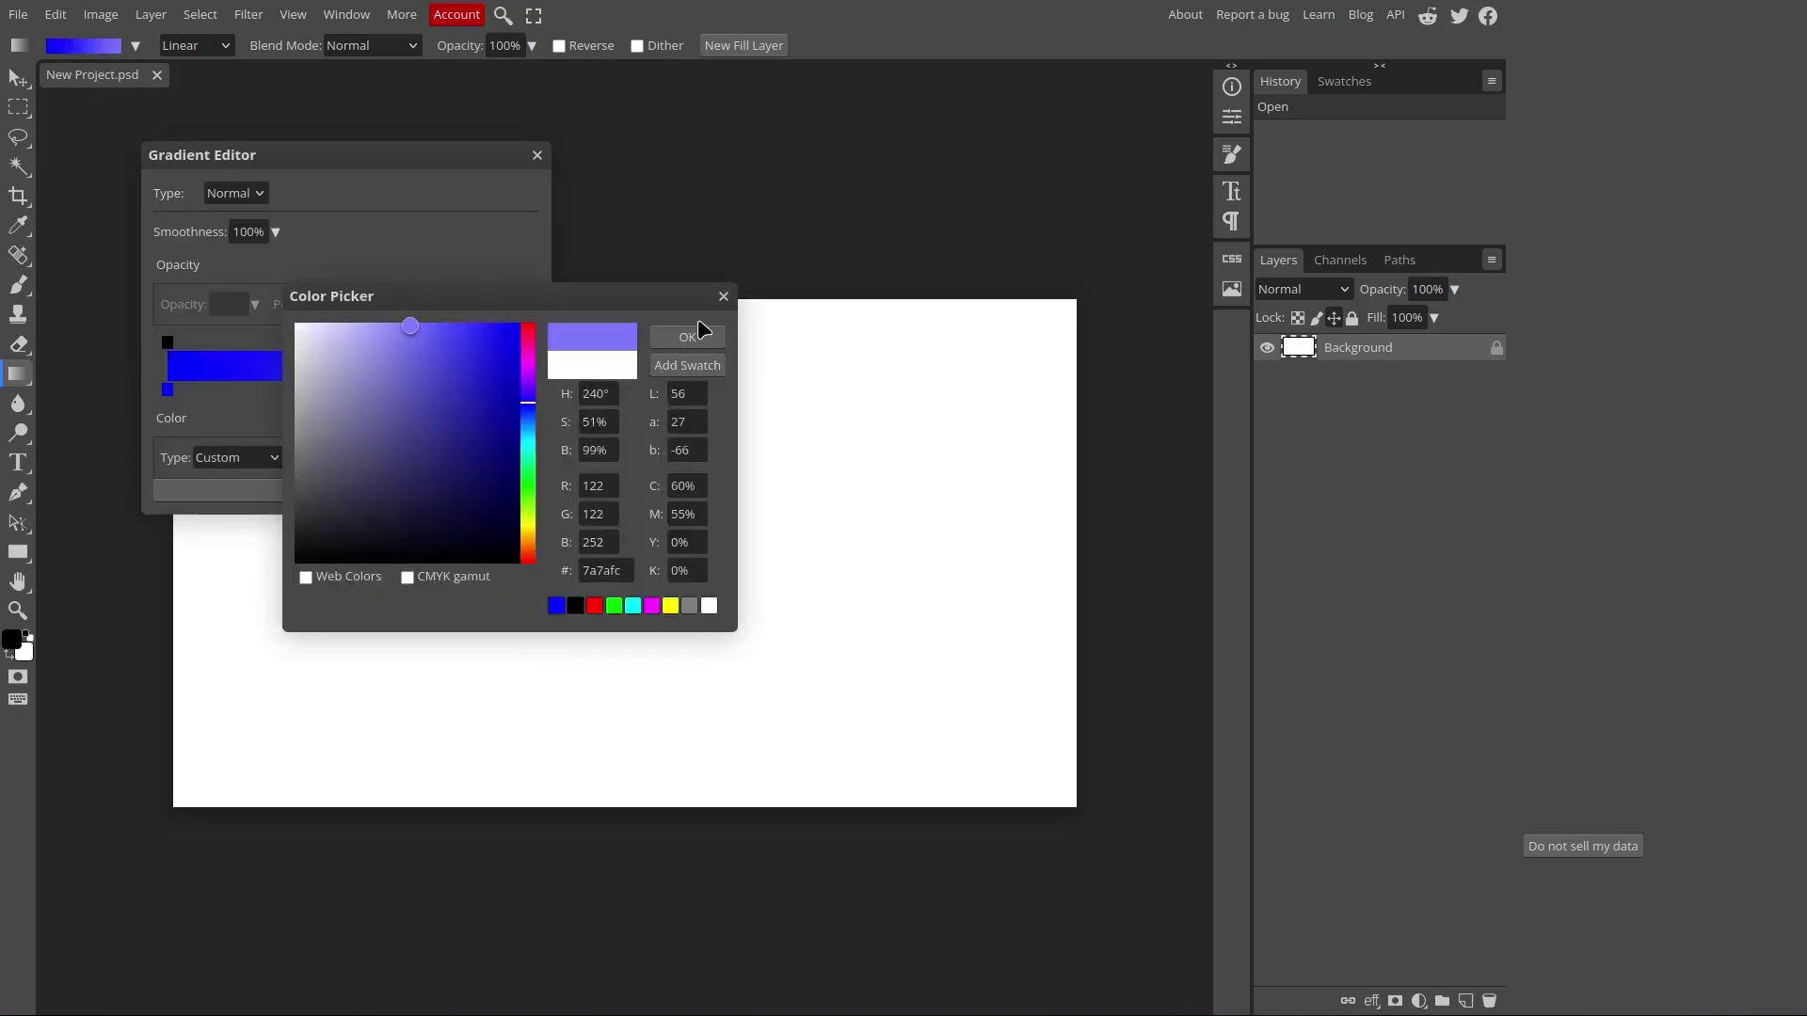
left_click(692, 340)
left_click(394, 494)
left_click_drag(175, 803, 1072, 302)
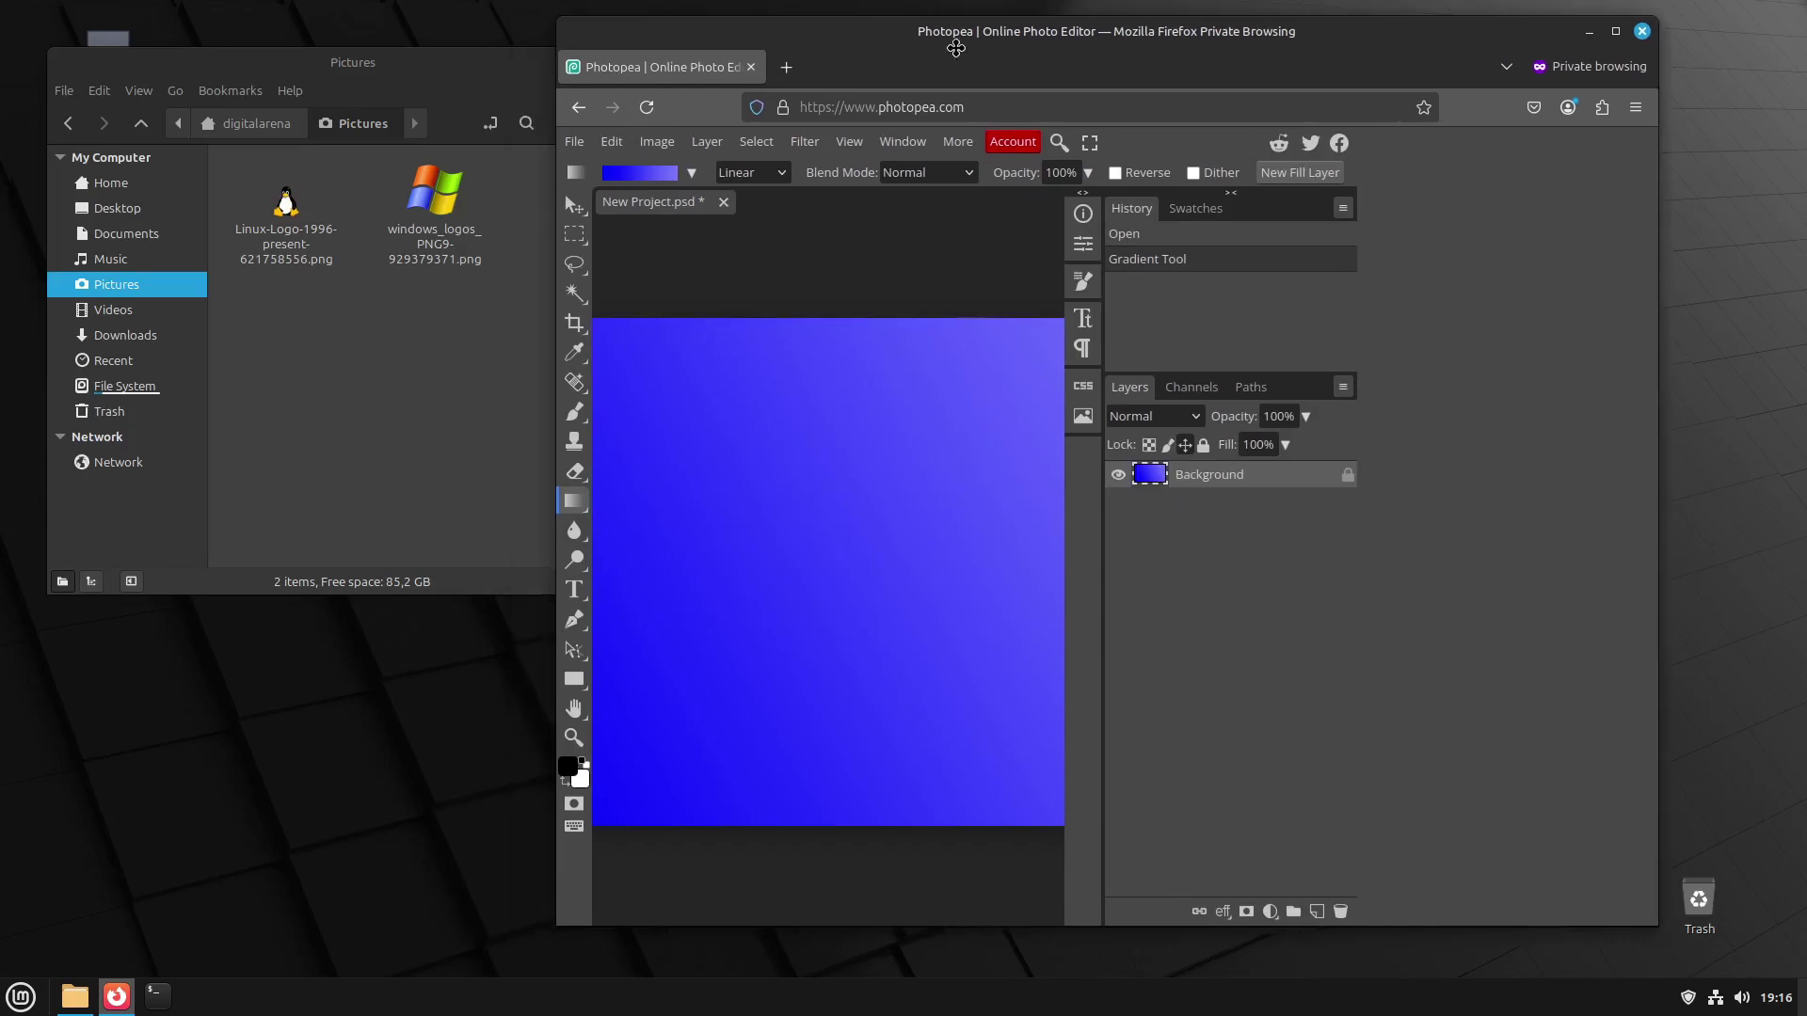
Place windows_logos_PNG9-929379371.png from the Pictures folder into the project as a smart object.
left_click_drag(956, 48, 1080, 49)
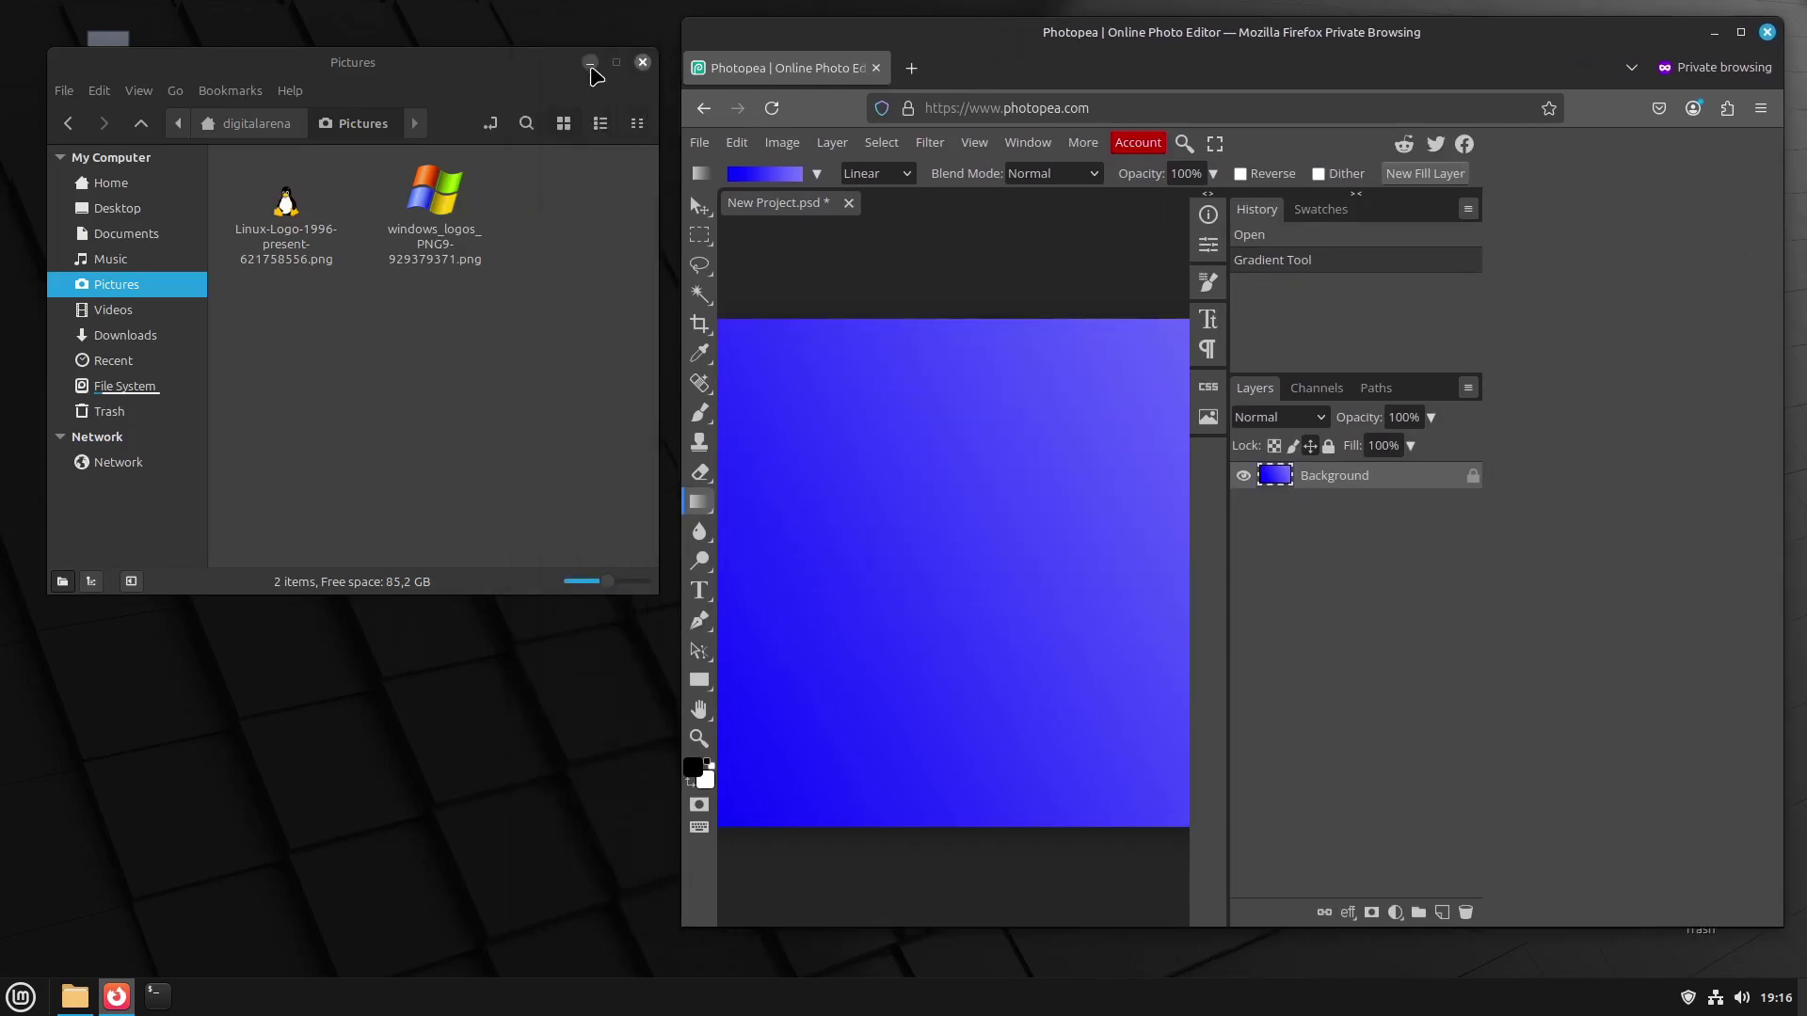
left_click_drag(435, 199, 851, 481)
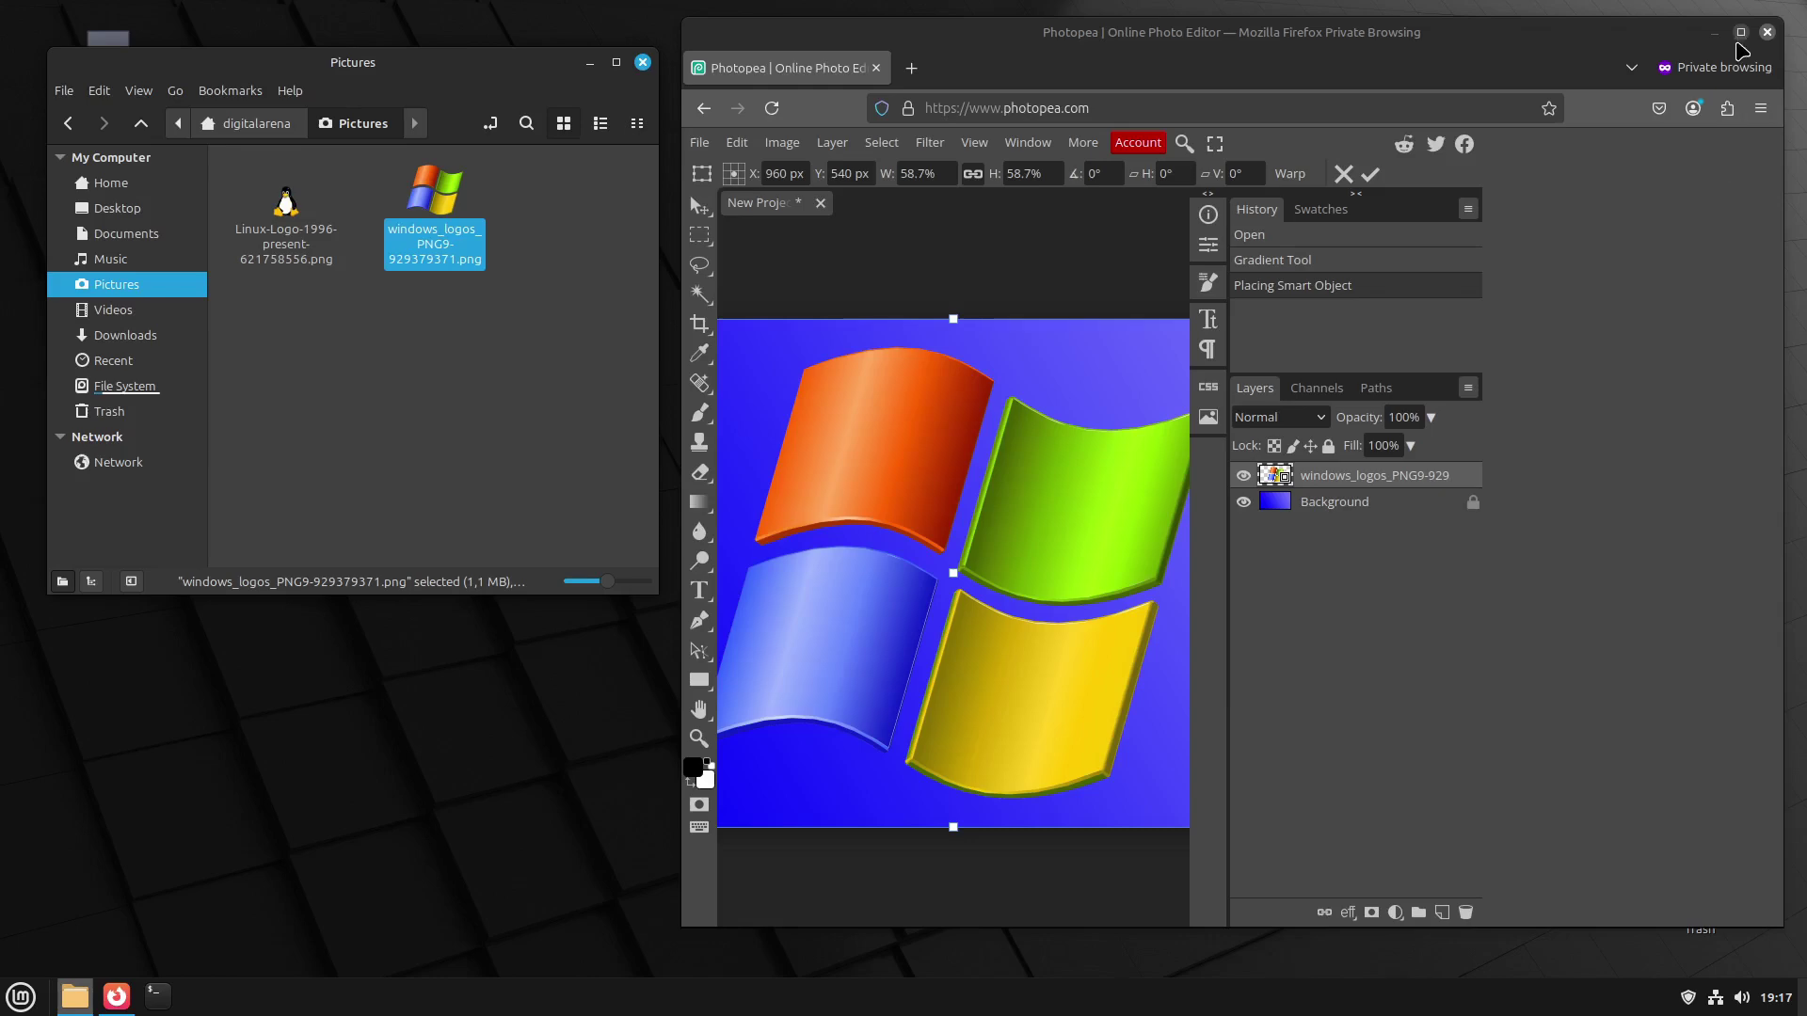
left_click(1741, 32)
key("F11")
Scale the Windows logo down to about half its size and move it to the left half of the canvas.
left_click_drag(895, 299, 574, 492)
left_click(689, 46)
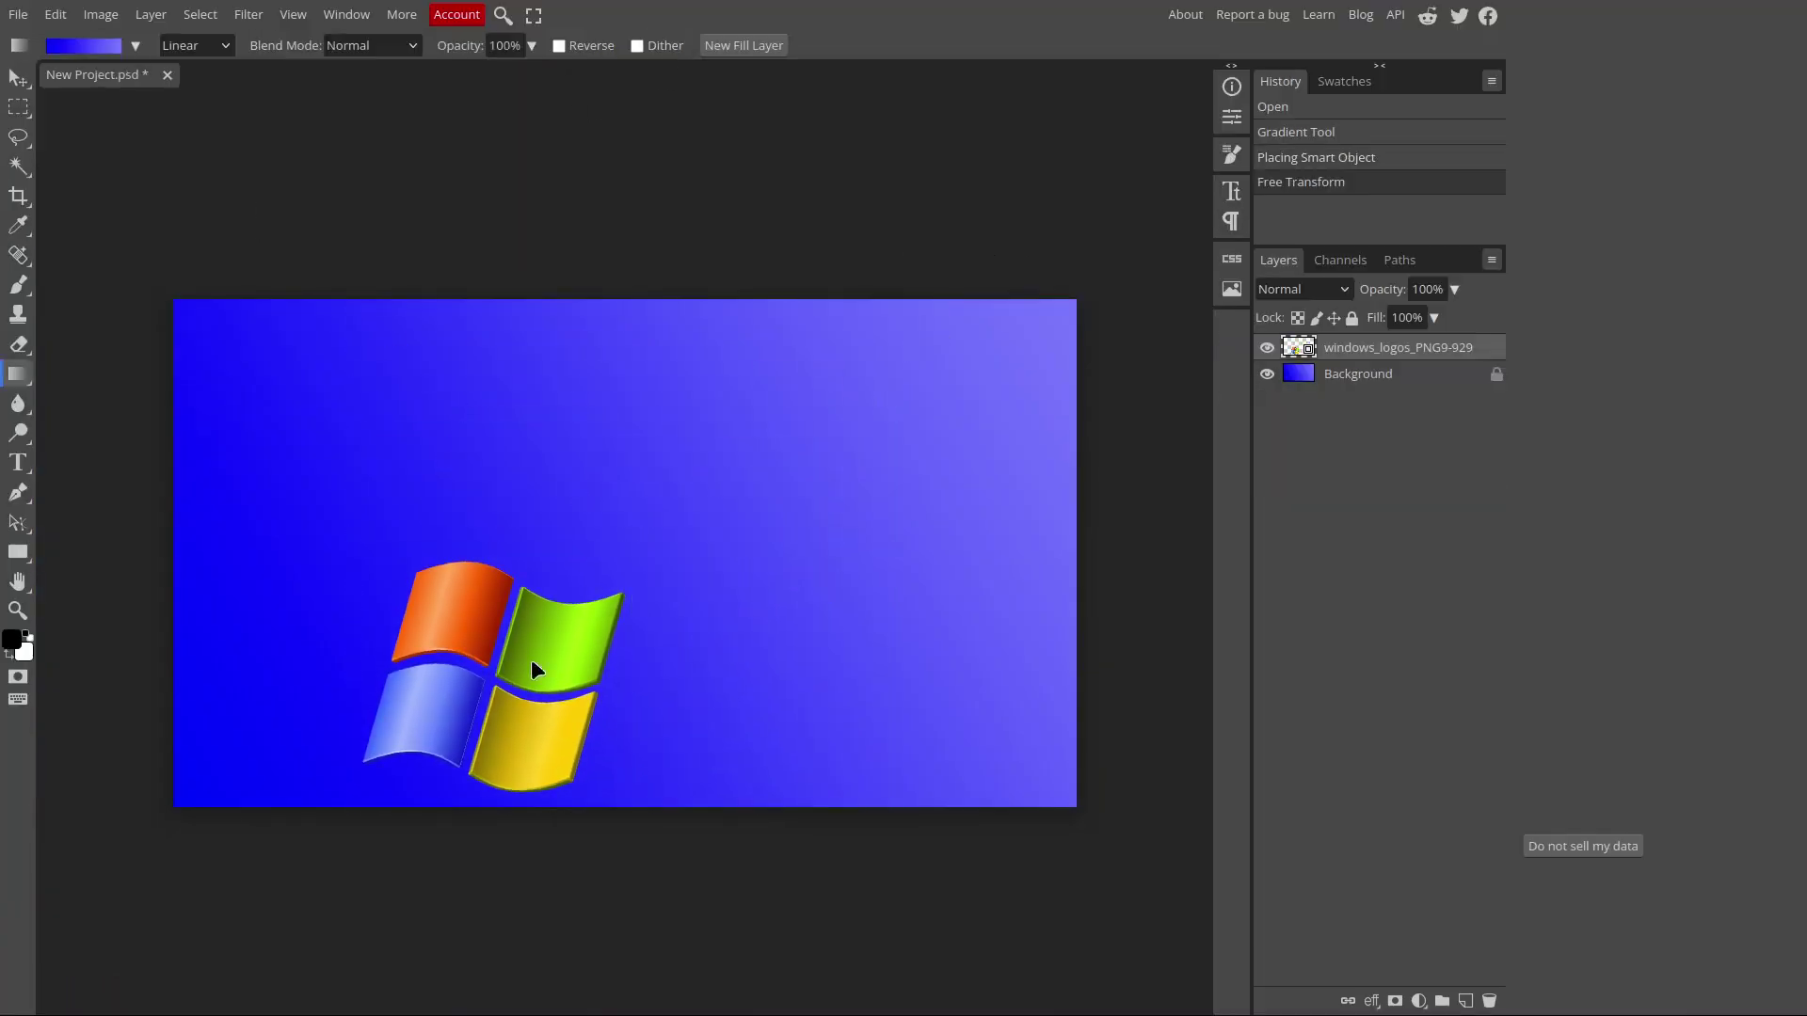
key("v")
left_click_drag(580, 645, 489, 540)
Place the Linux-Logo-1996-present-621758556.png penguin from the Pictures folder into the project as a smart object.
key("F11")
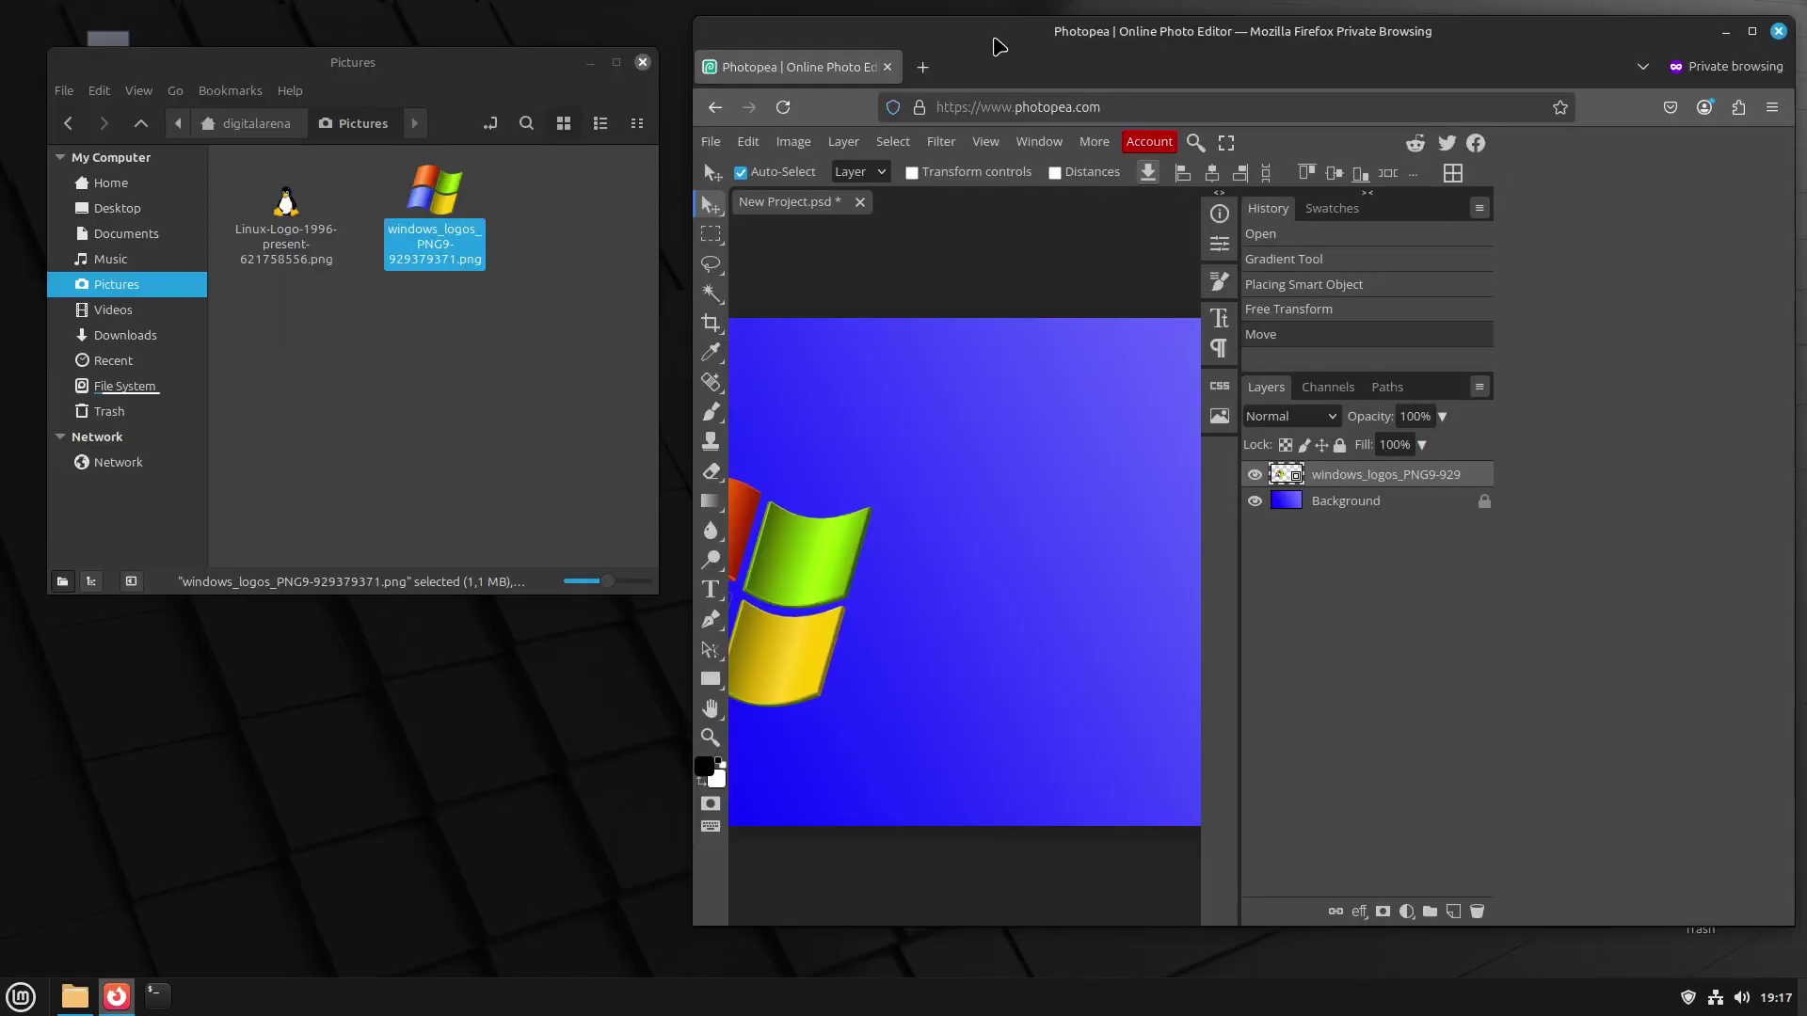
left_click(287, 218)
left_click_drag(286, 215, 1028, 528)
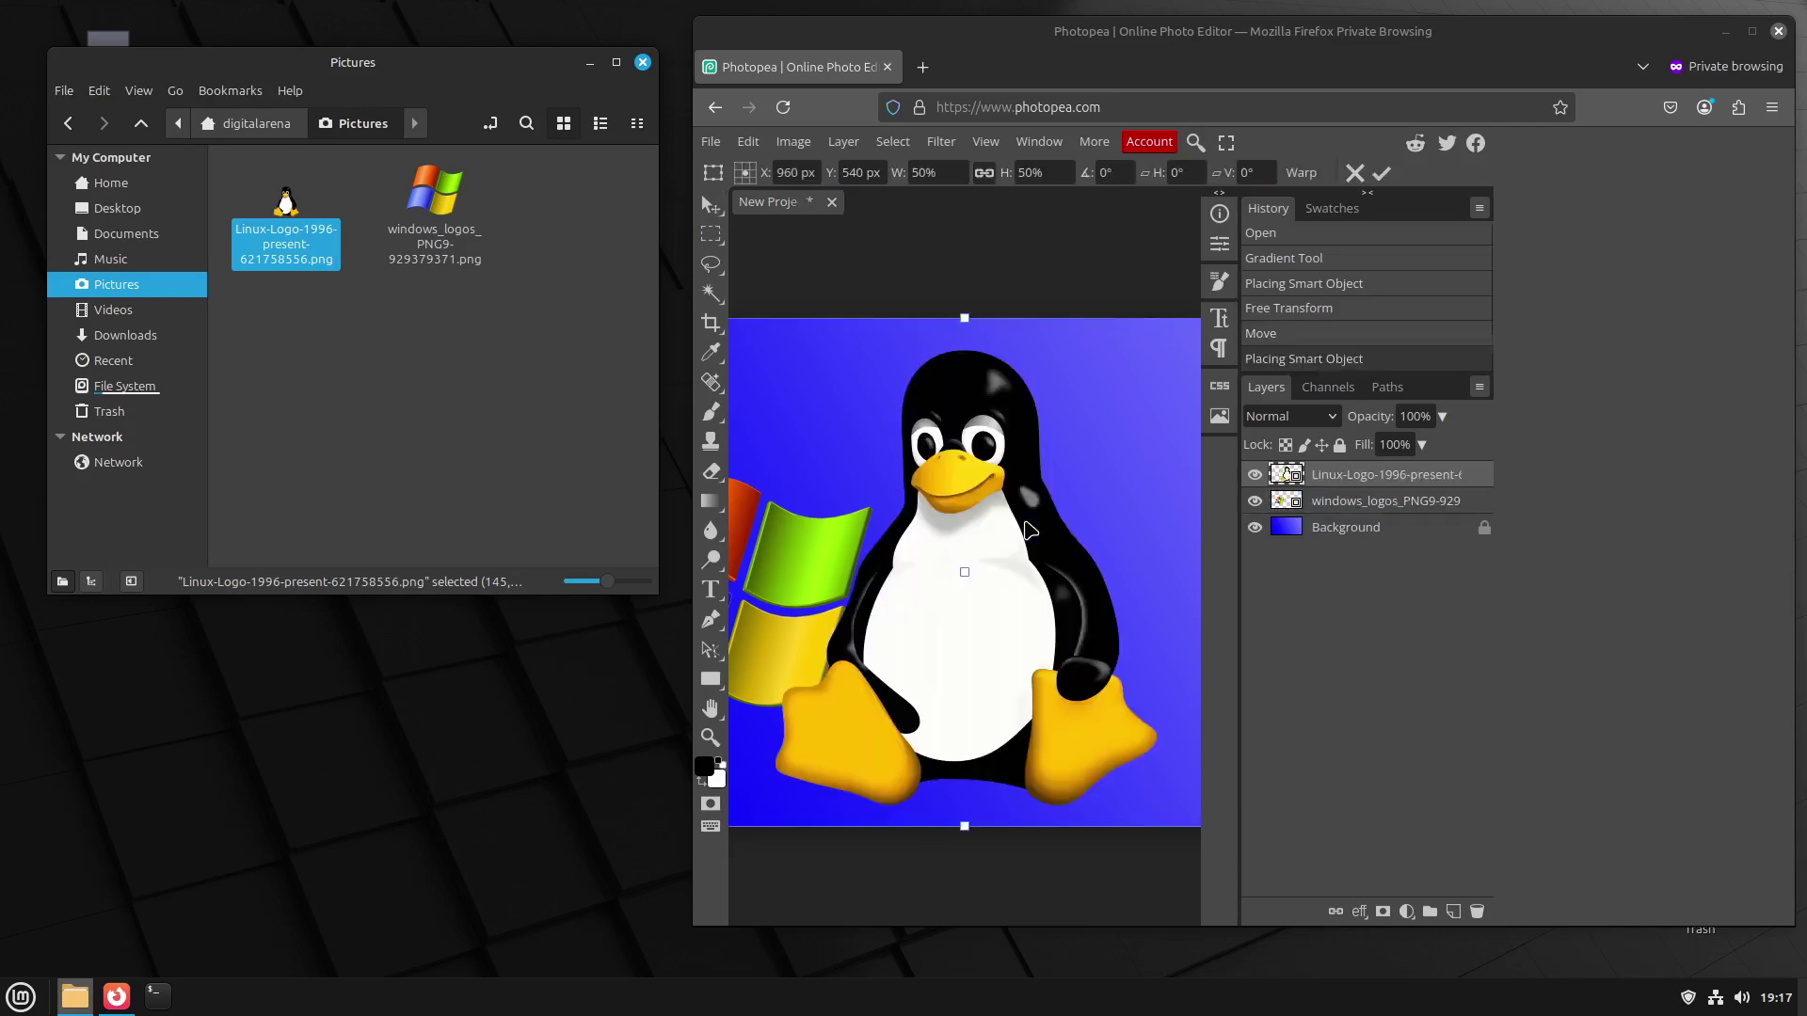
left_click(1751, 31)
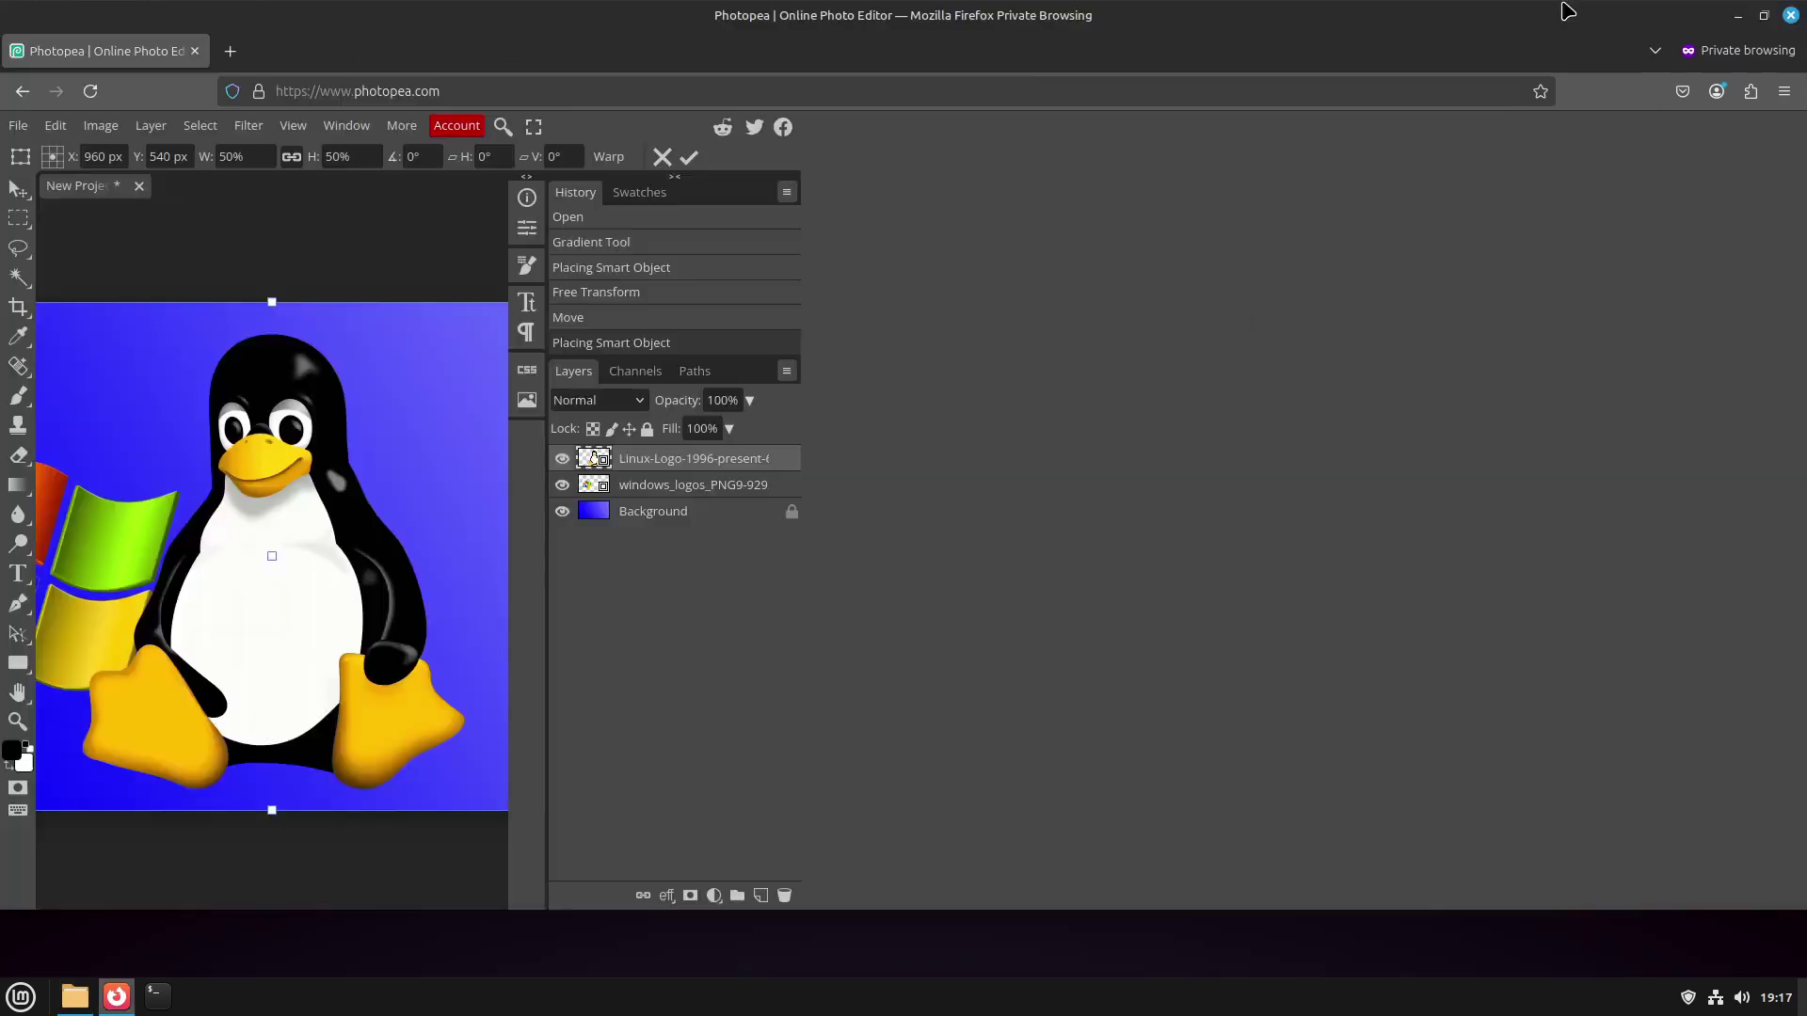
key("F11")
Scale the penguin down to about 450 x 537 px and move it to the right half of the canvas.
left_click_drag(1077, 299, 657, 497)
left_click(689, 46)
left_click_drag(428, 654, 862, 553)
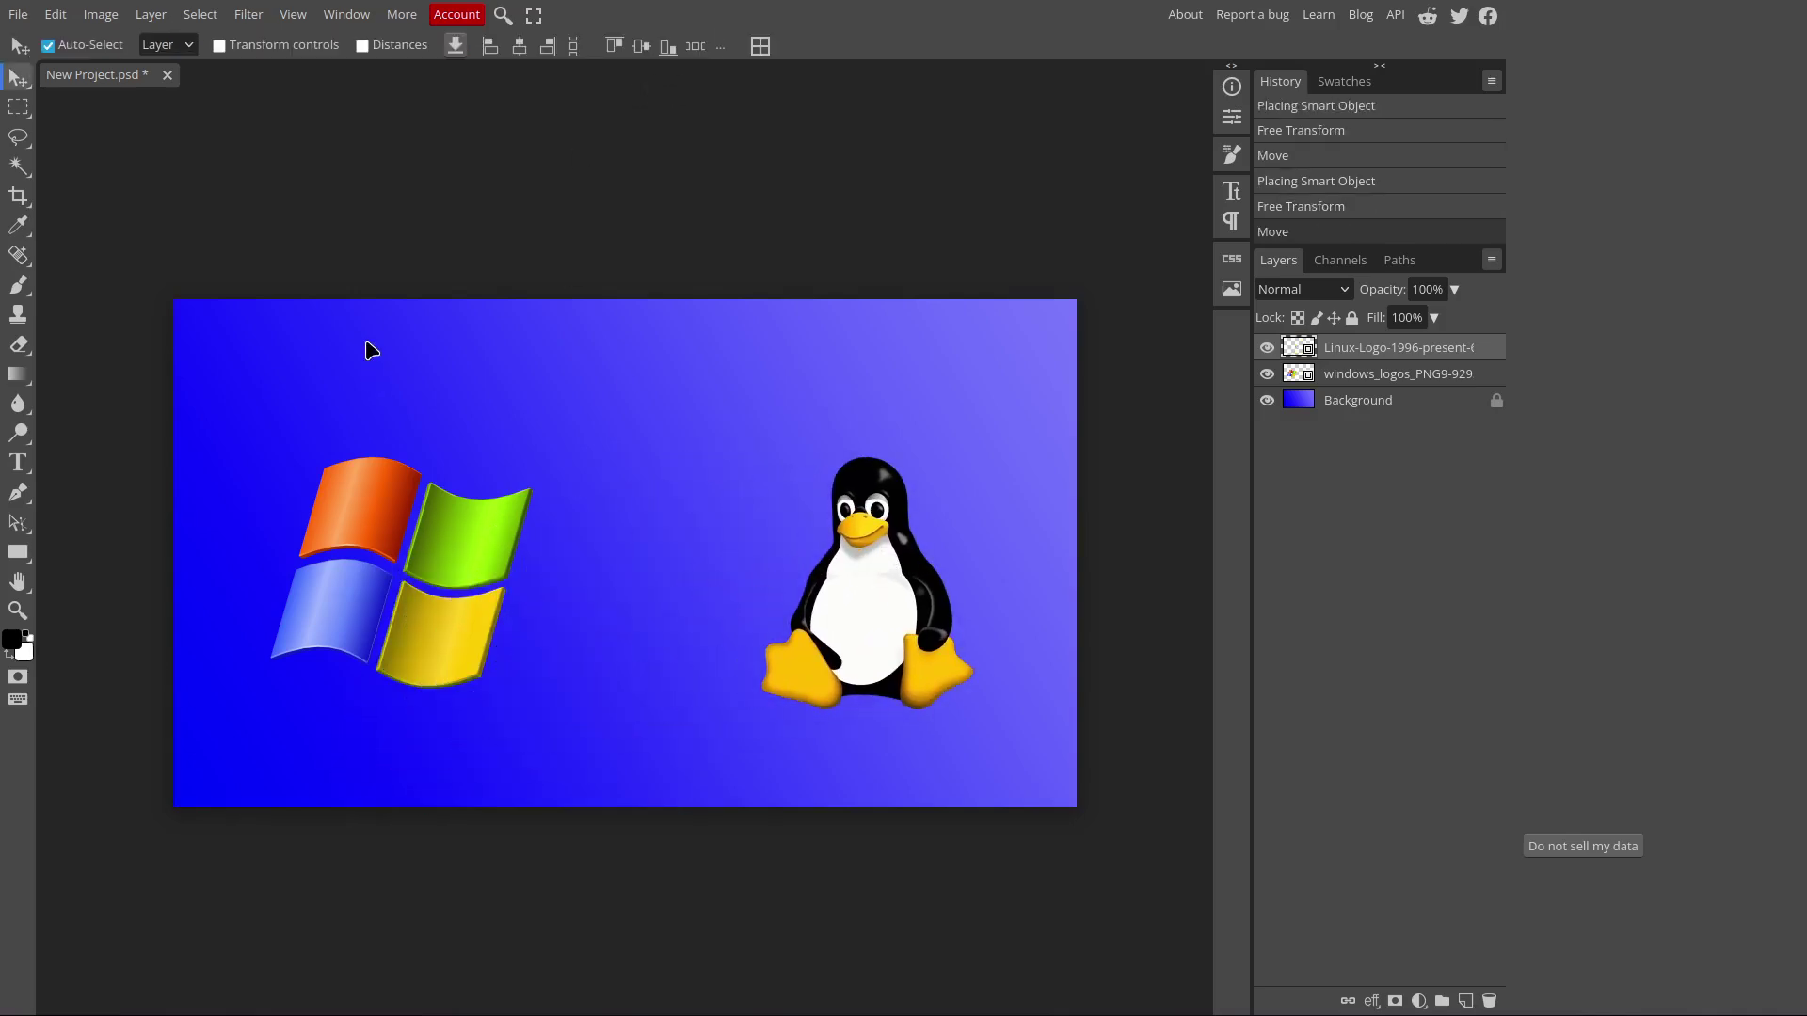
Create a wide text box above the two logos with a 150 px font size and white text colour.
left_click(18, 462)
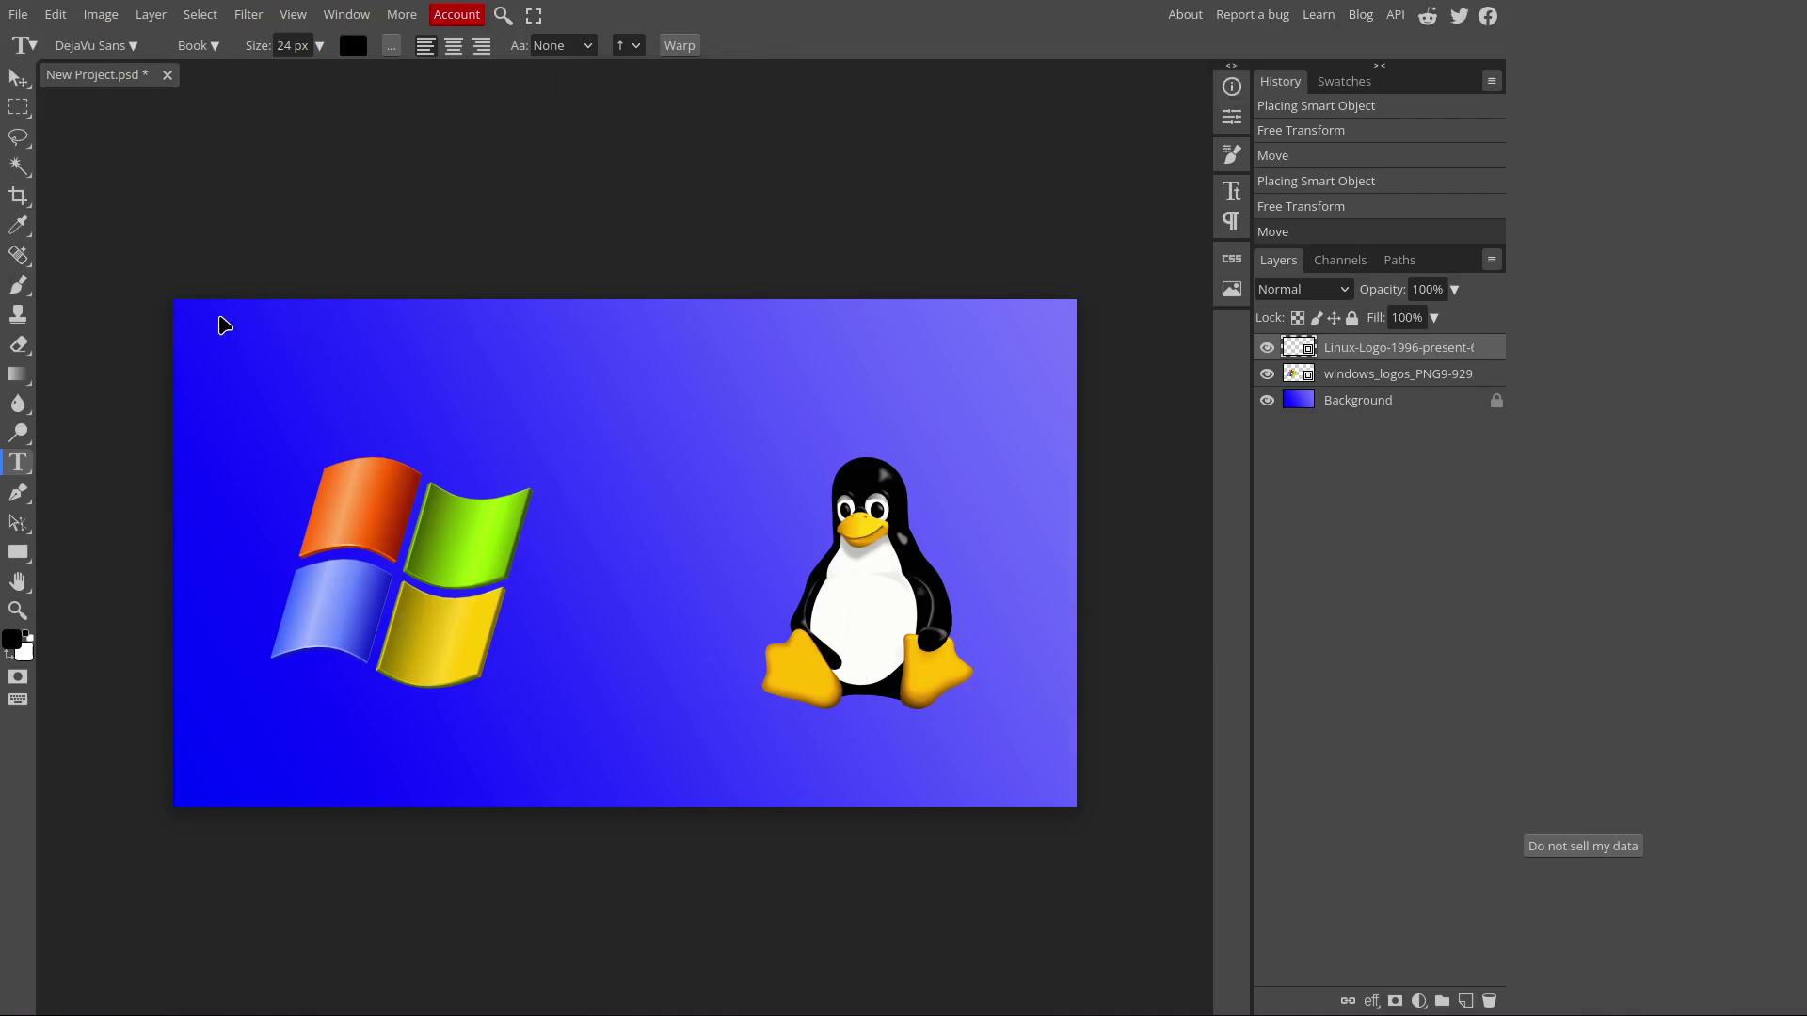
left_click_drag(221, 314, 996, 431)
left_click(320, 45)
left_click_drag(288, 71, 346, 86)
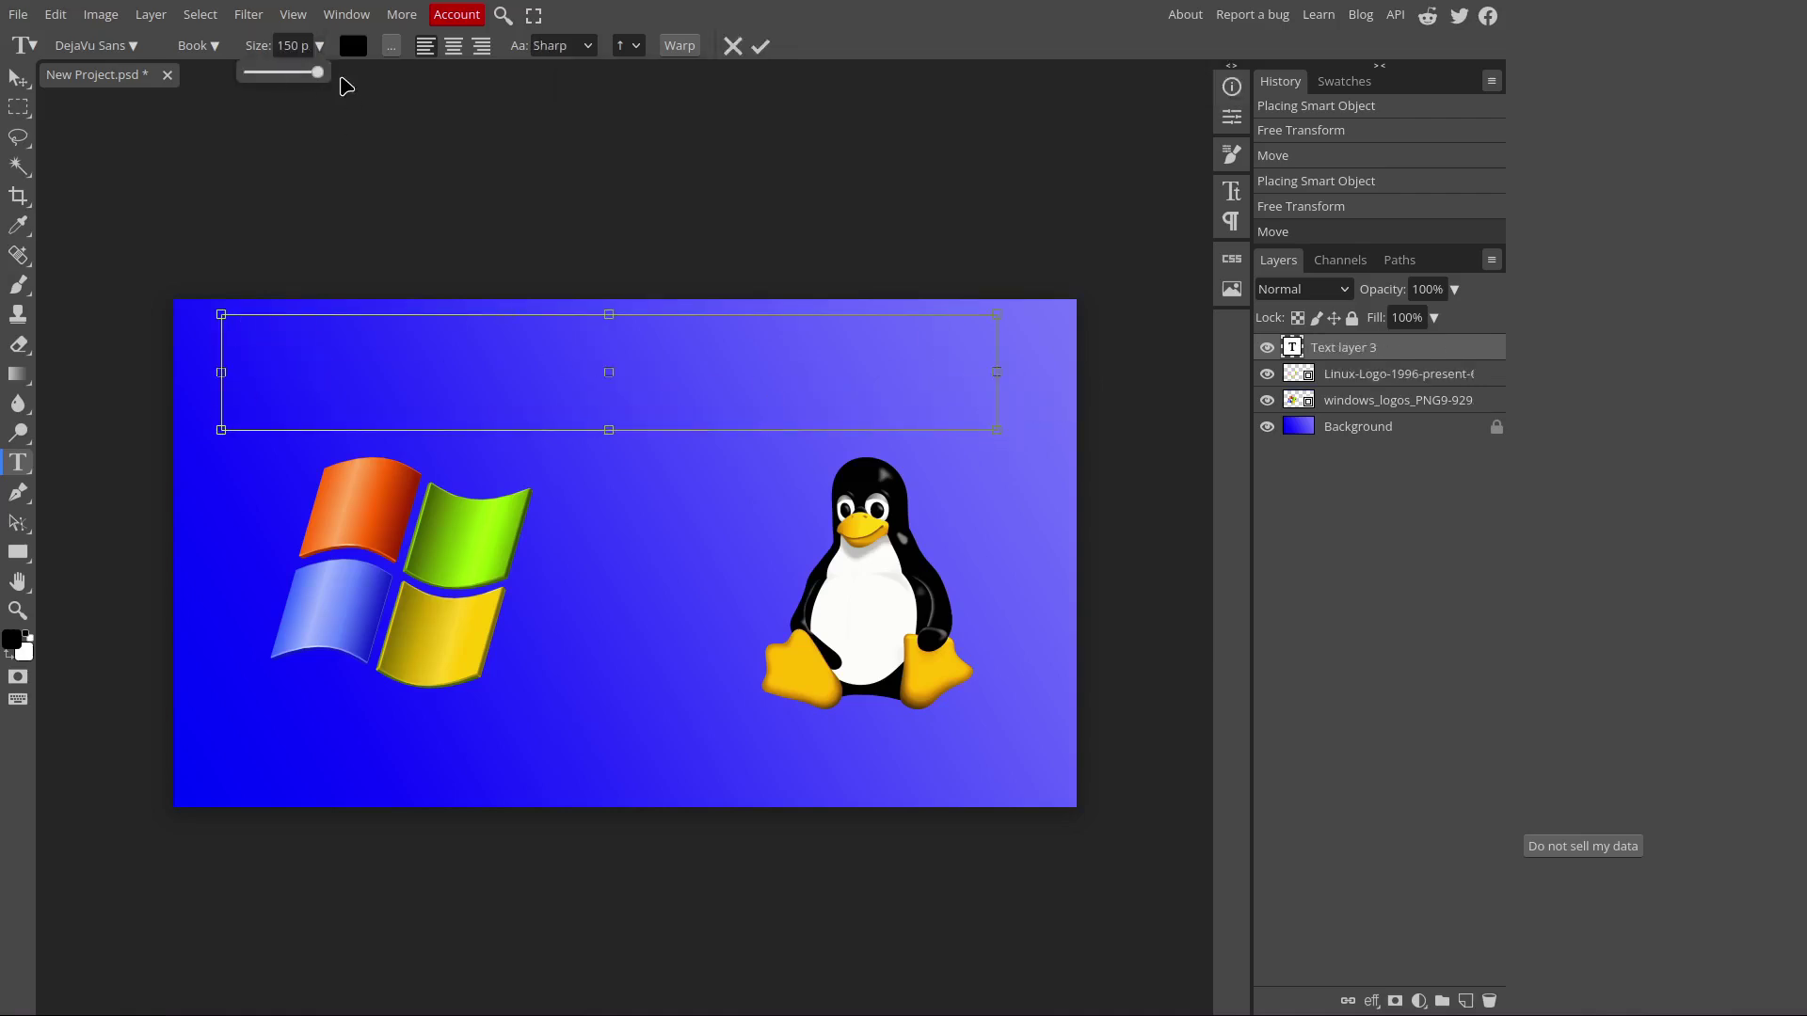
left_click(353, 45)
left_click(149, 178)
left_click(537, 192)
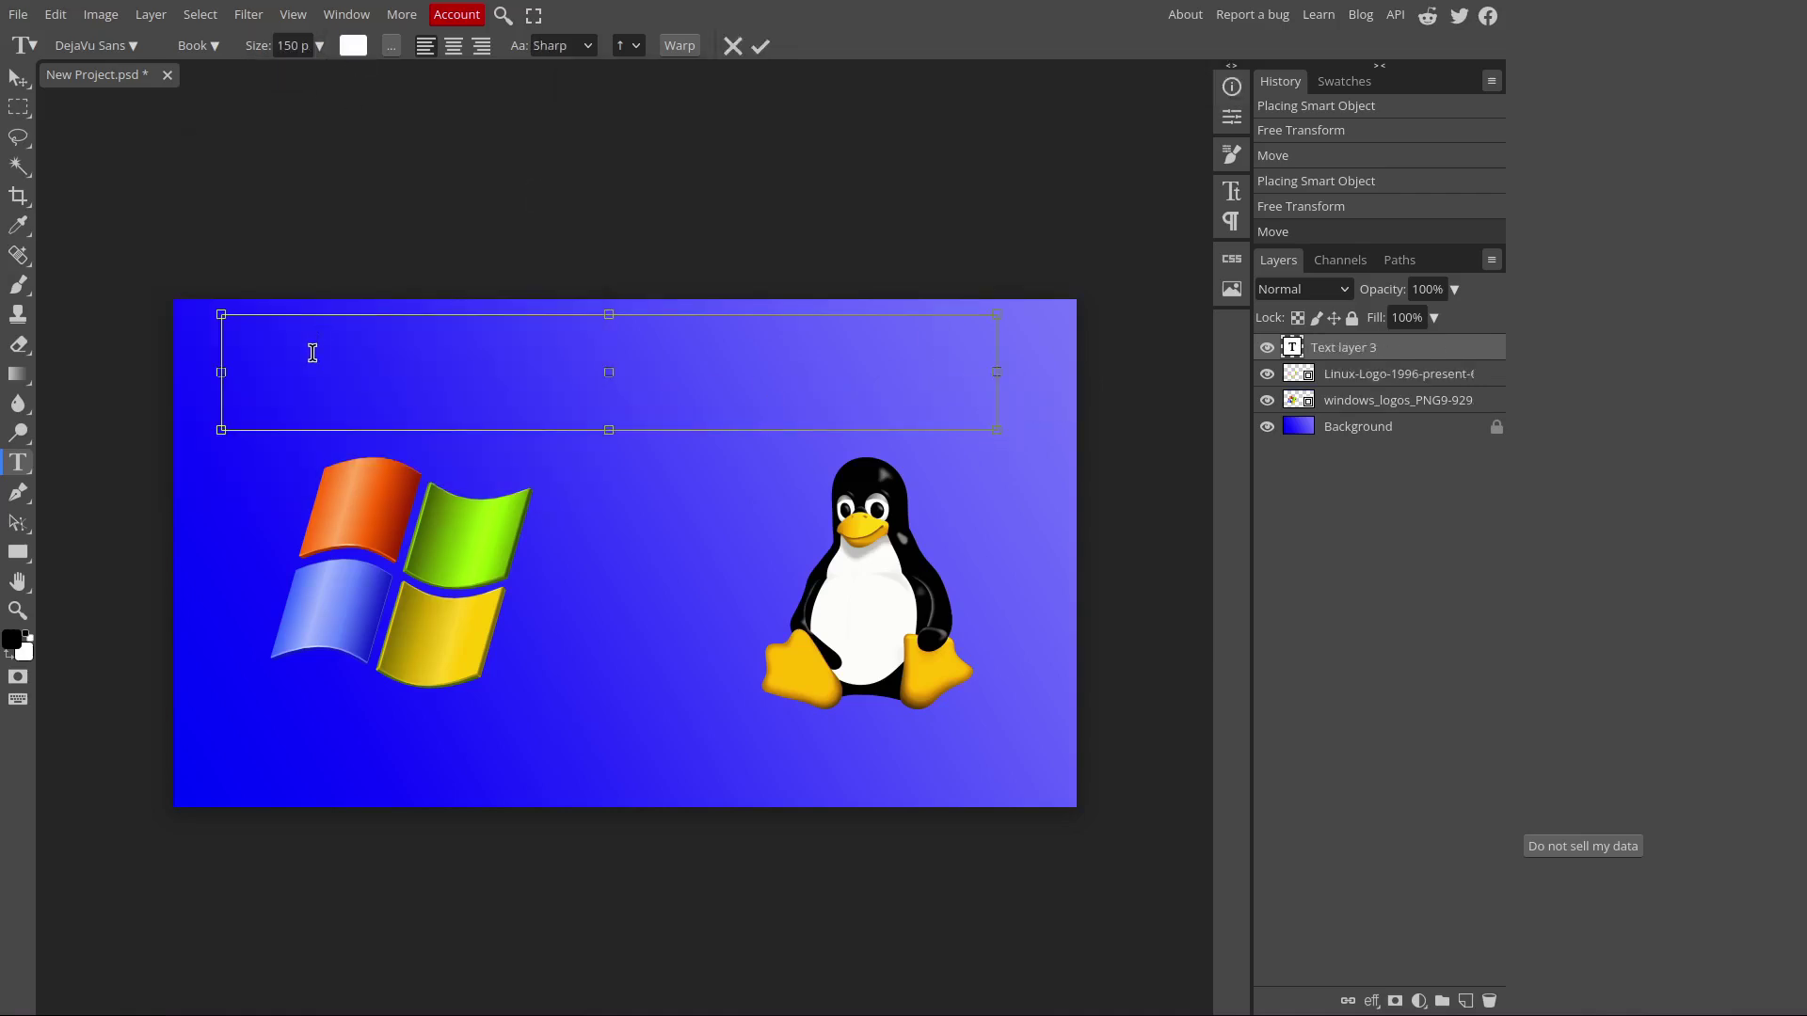
Enter the title "Windows VS Linux" and centre it horizontally above the logos.
type("Windows VS Li")
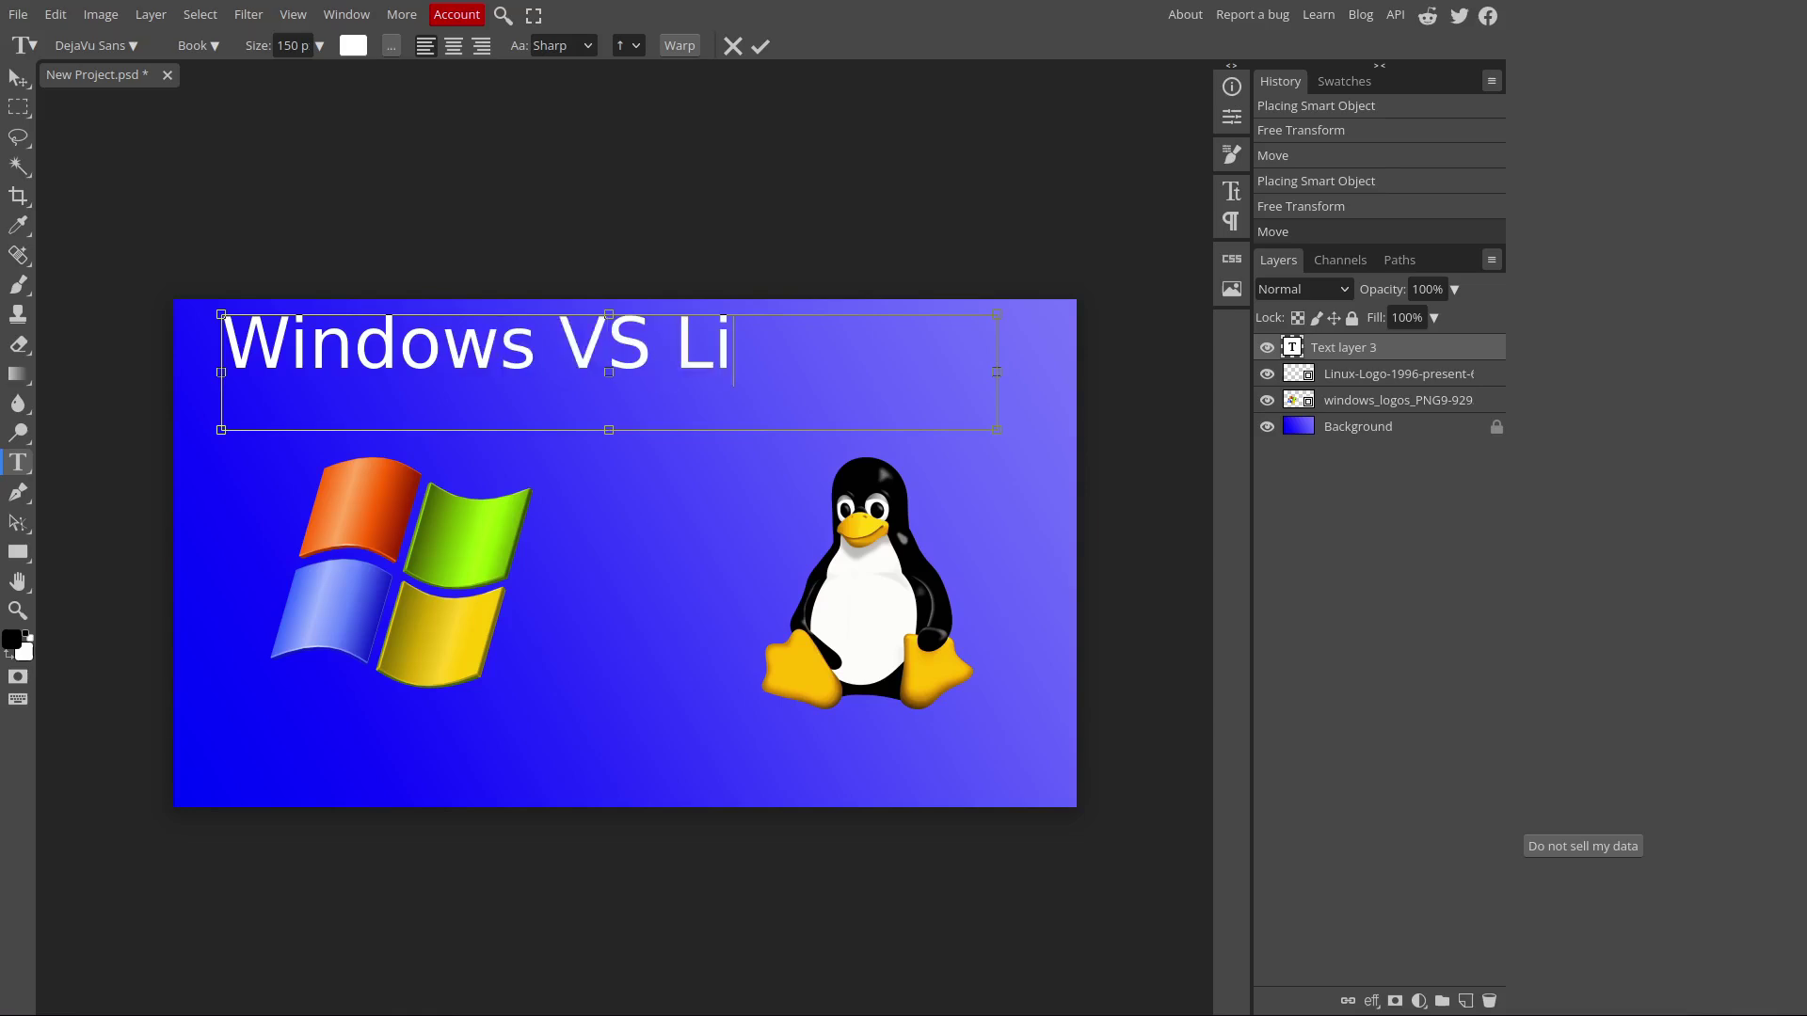
type("nux")
left_click(760, 45)
key("v")
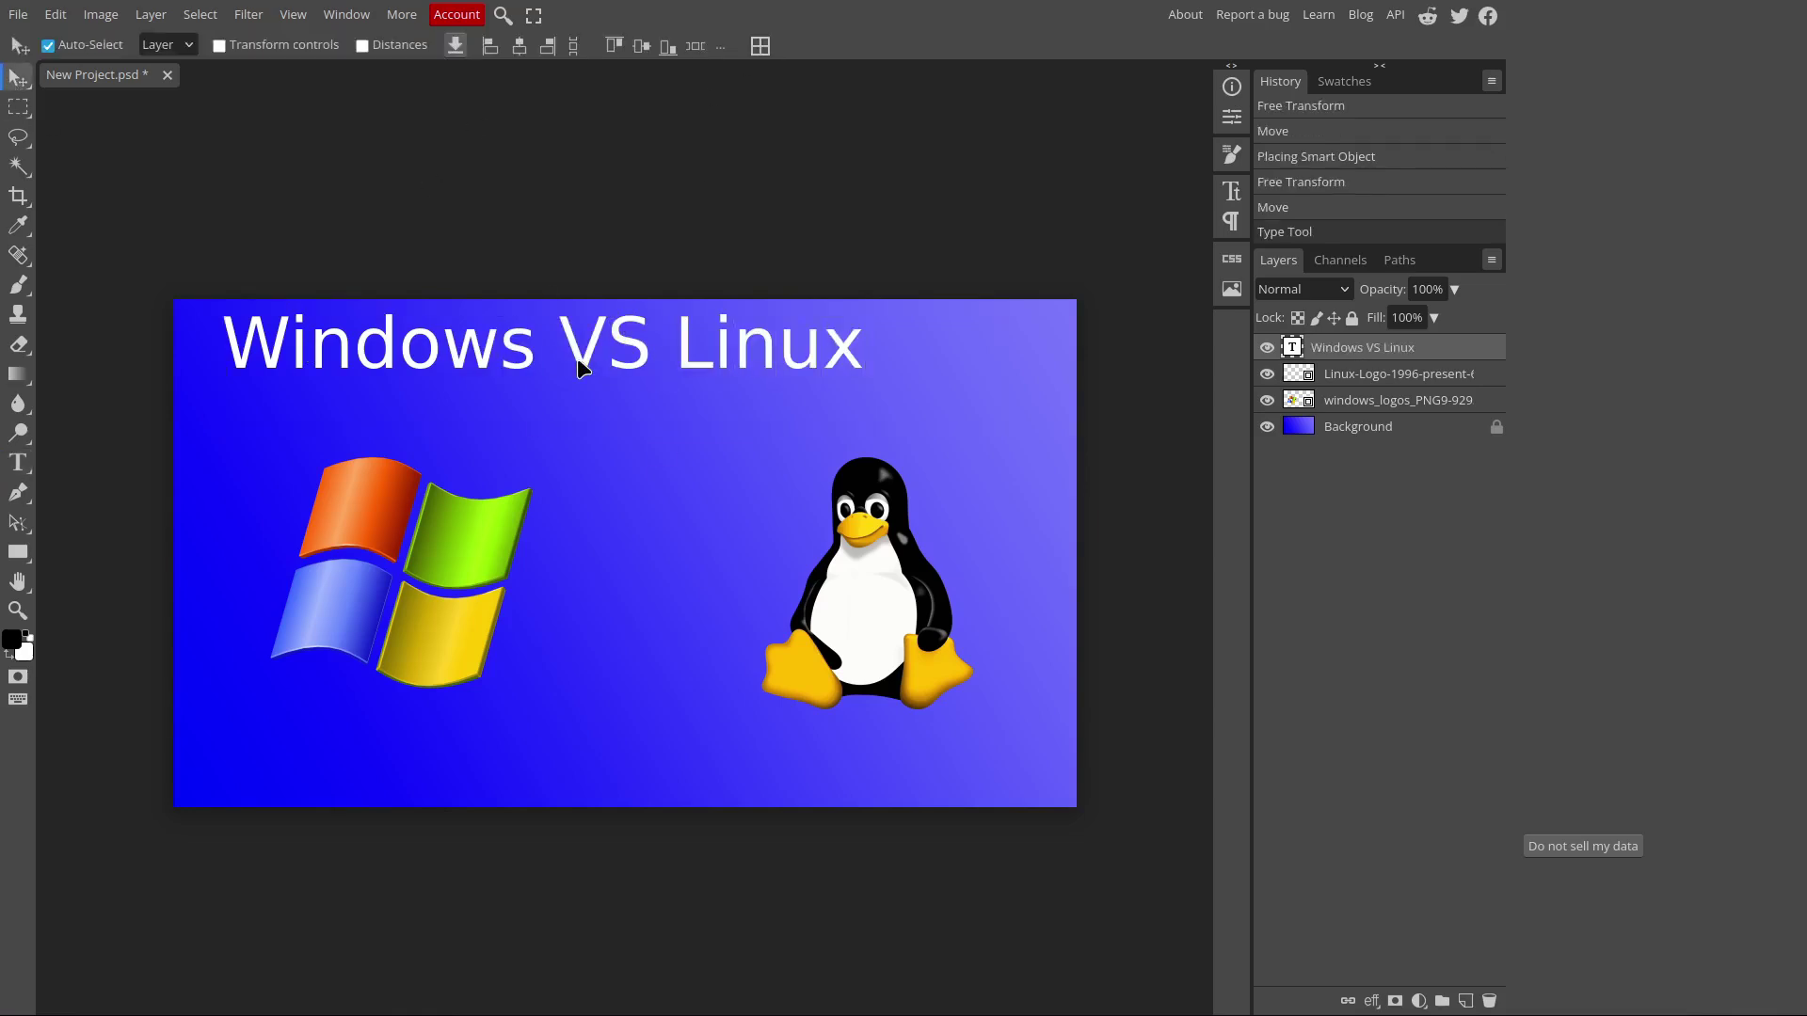
left_click_drag(581, 369, 662, 402)
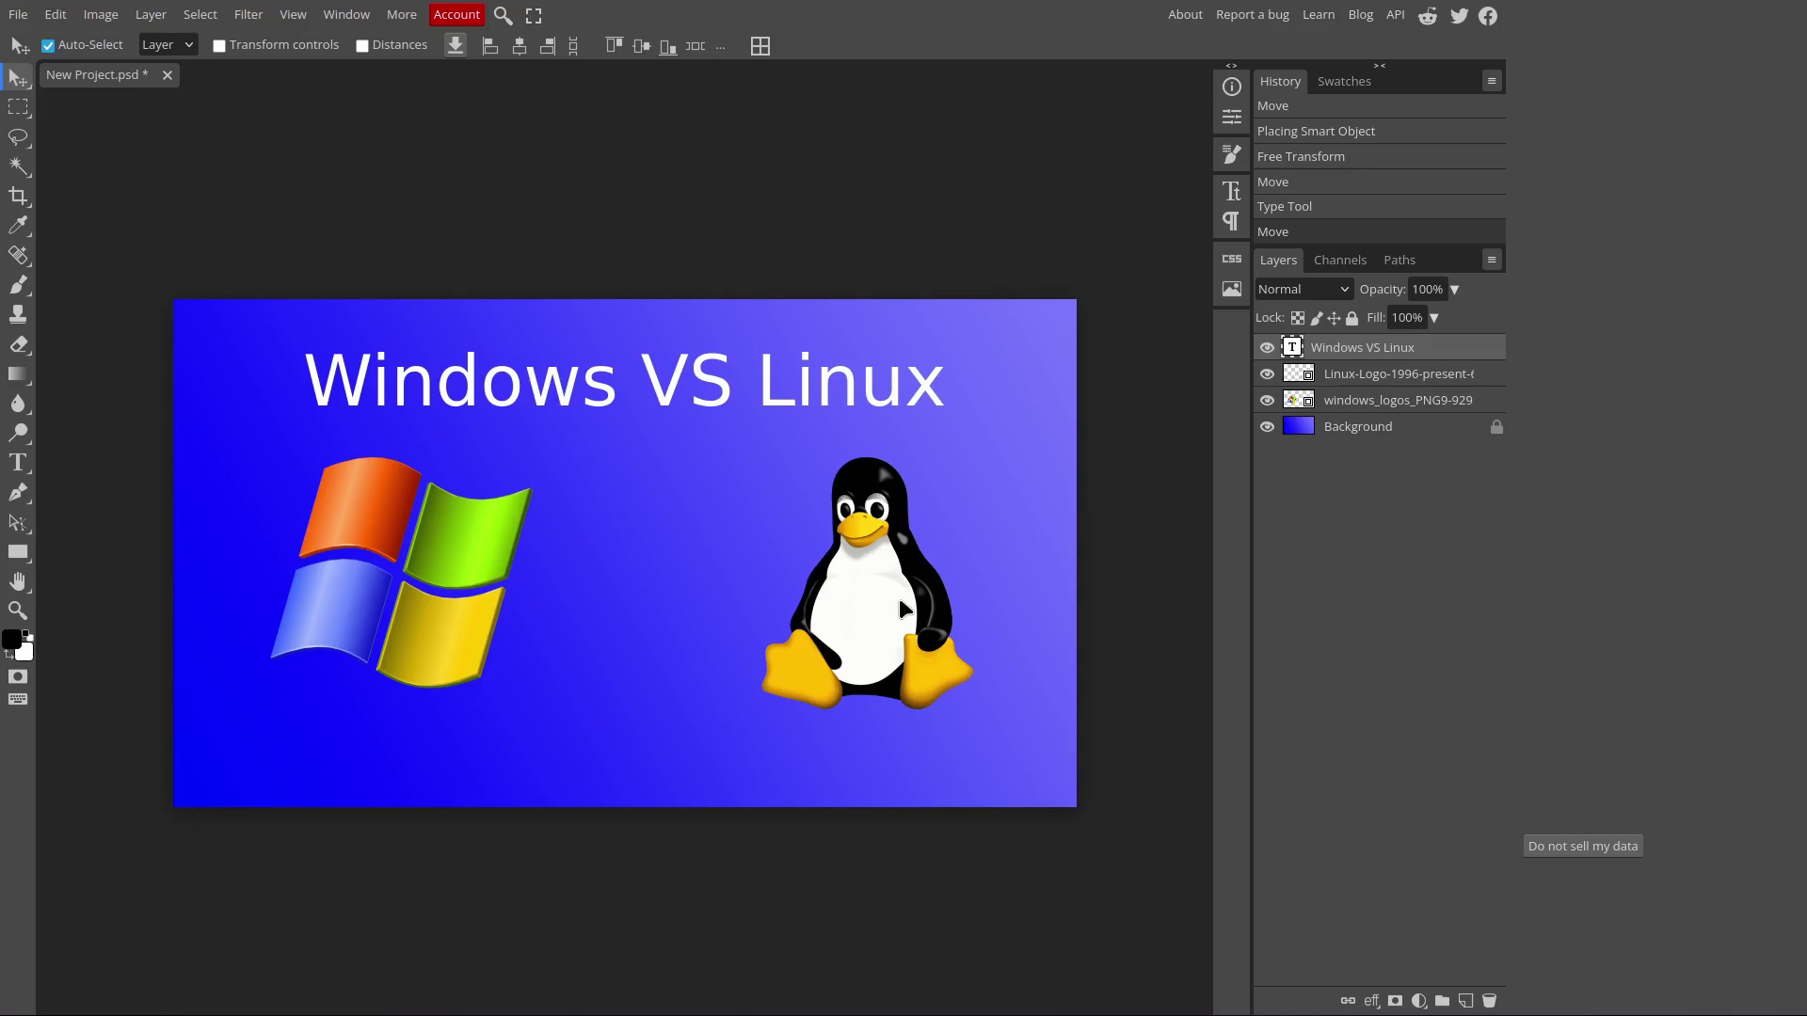
Move the Linux and Windows logo layers beneath the Background layer and restore their original order.
left_click(877, 585)
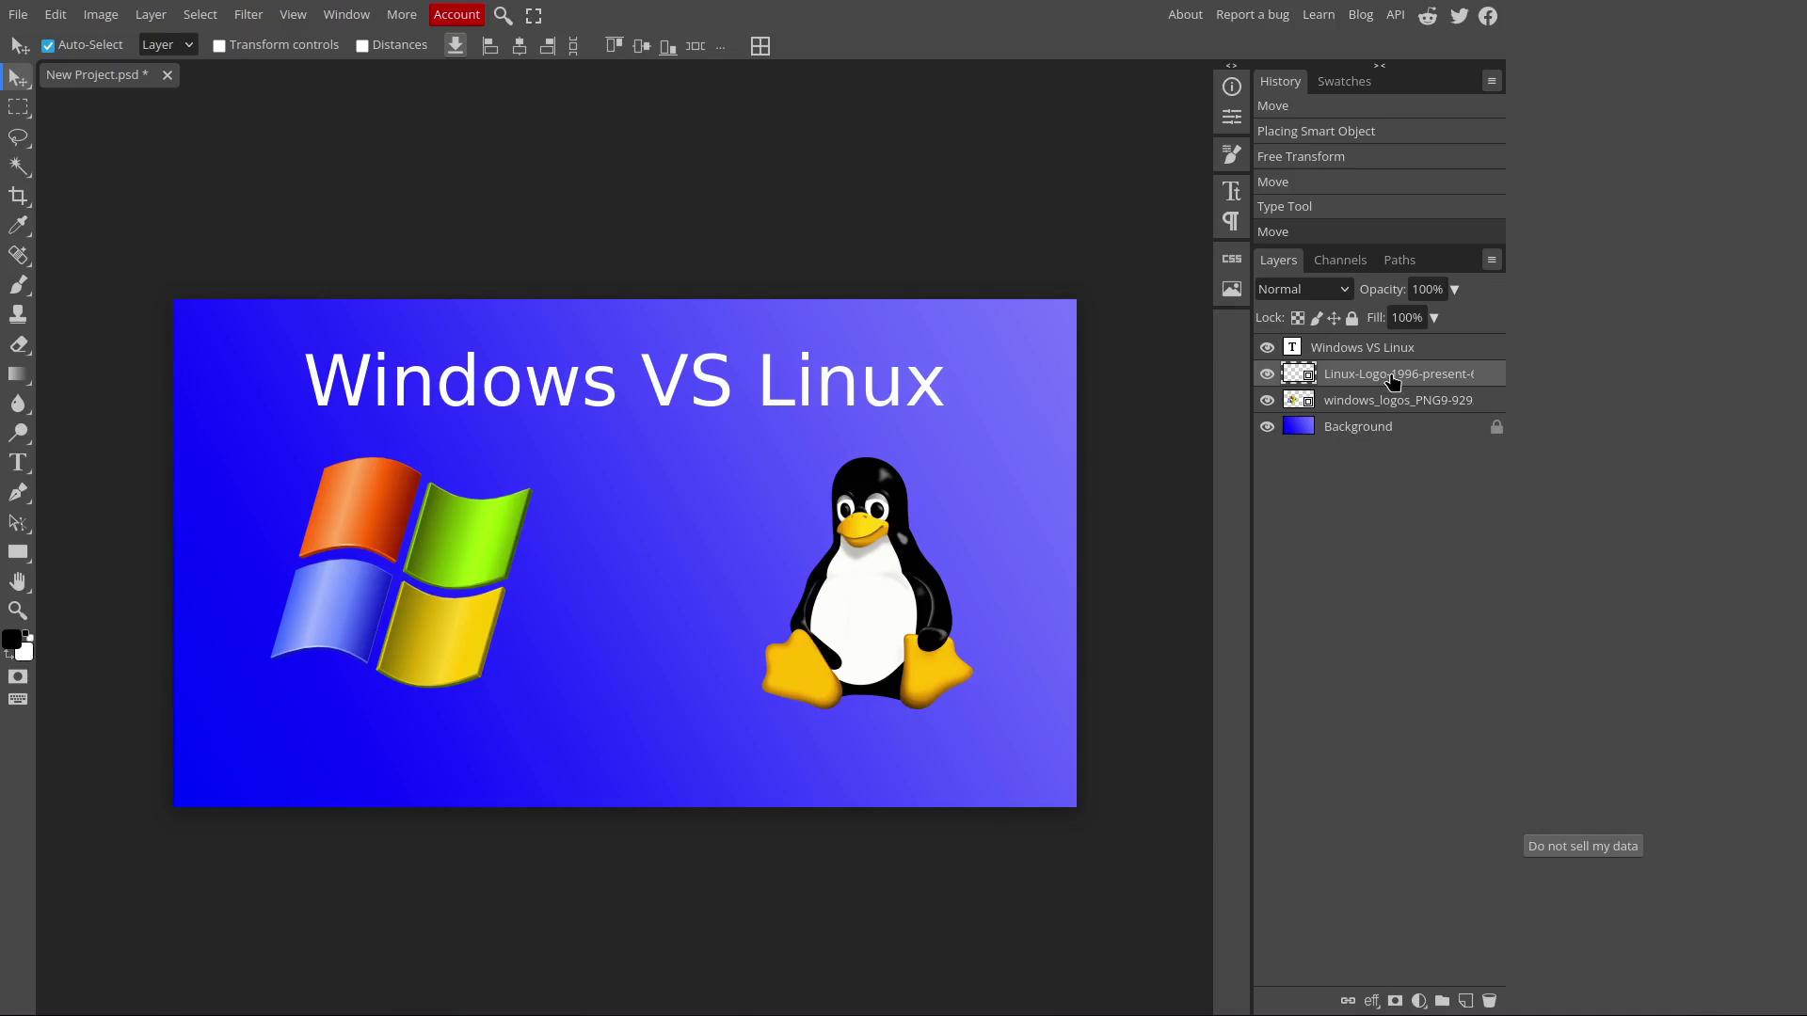
left_click_drag(1393, 380, 1383, 455)
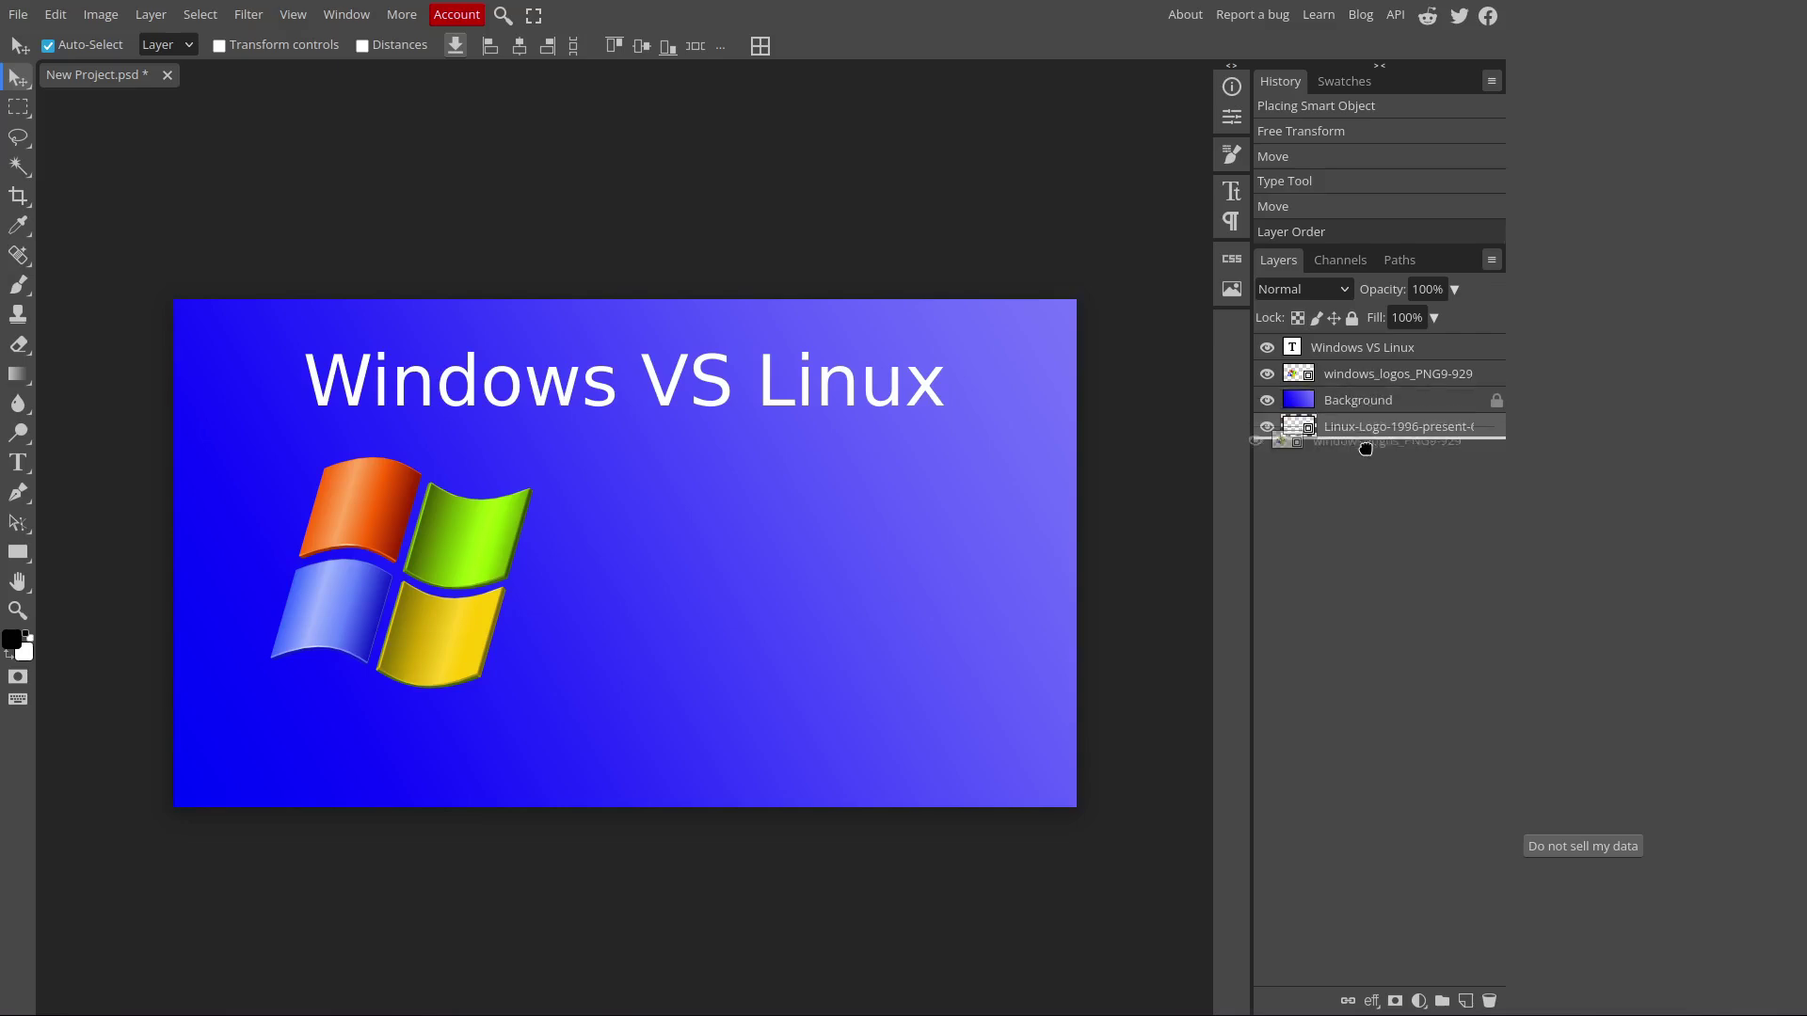
left_click_drag(1370, 467, 1370, 467)
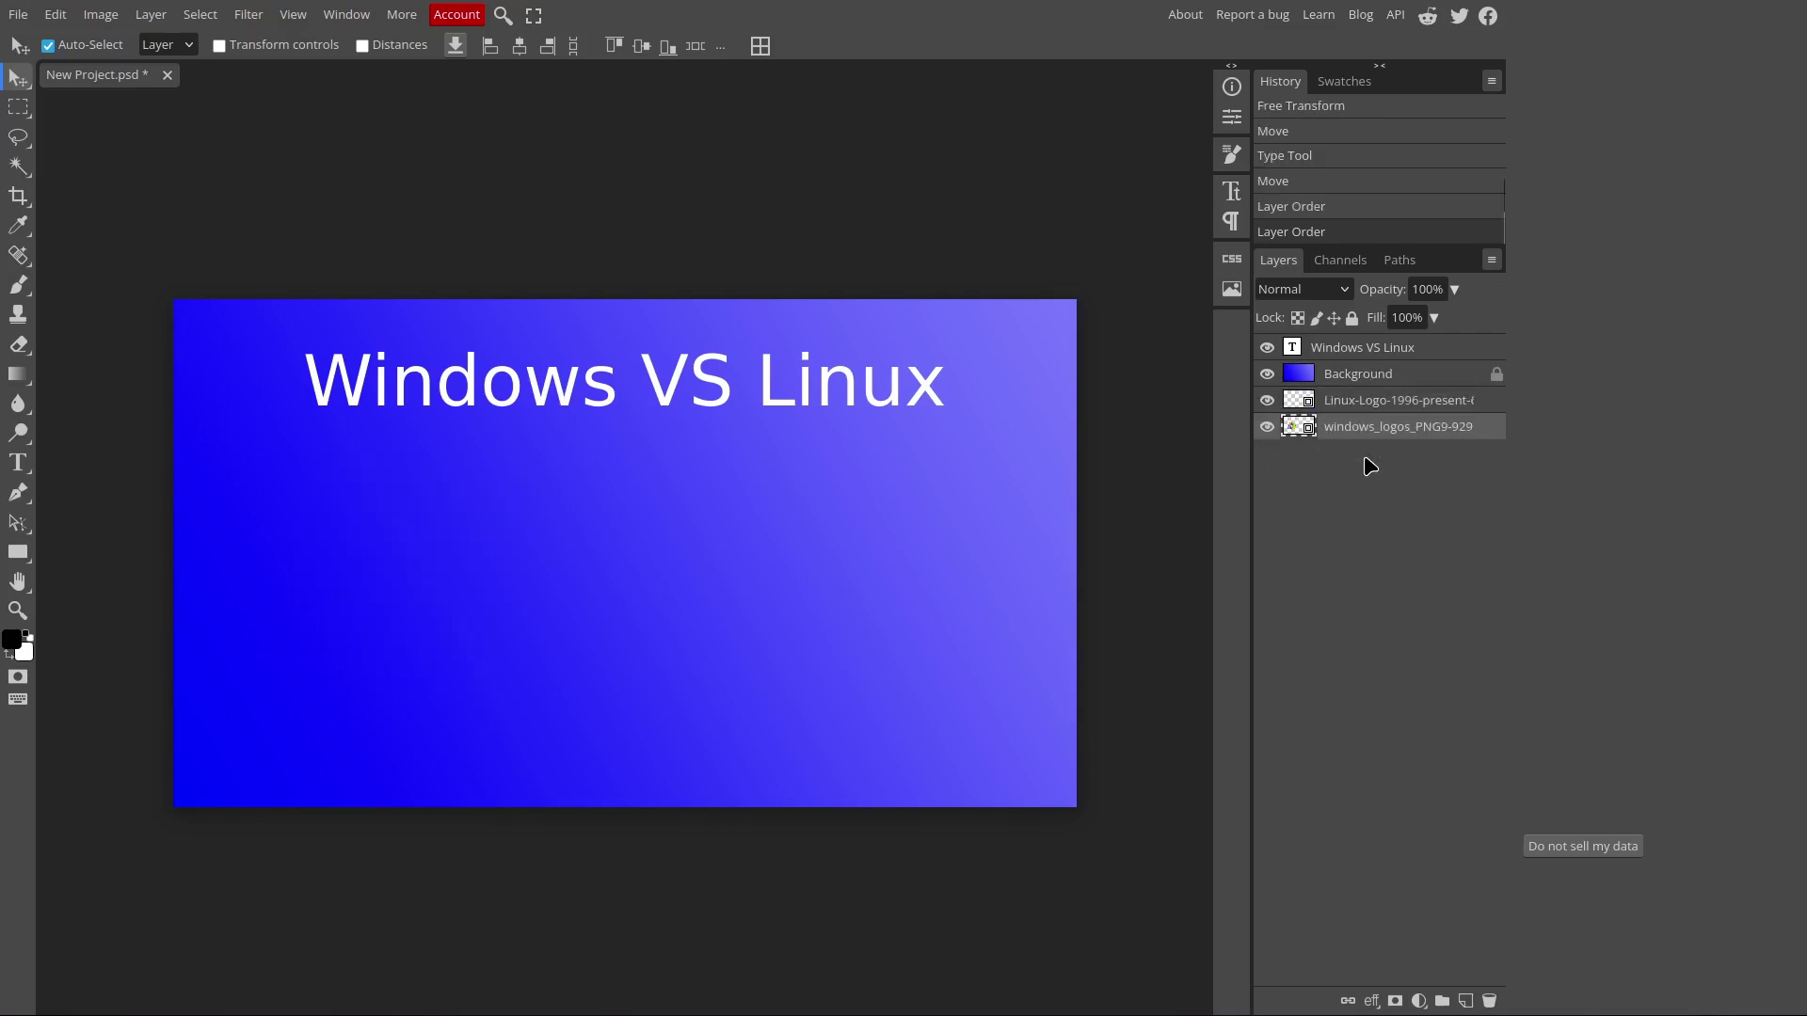
mouse_move(1382, 406)
left_mouse_down()
mouse_move(1377, 380)
mouse_move(1356, 411)
left_mouse_up()
left_click(1369, 375)
Shrink the Linux logo layer to 201 px wide with its aspect ratio kept, and enlarge it again through its width.
left_click(1235, 118)
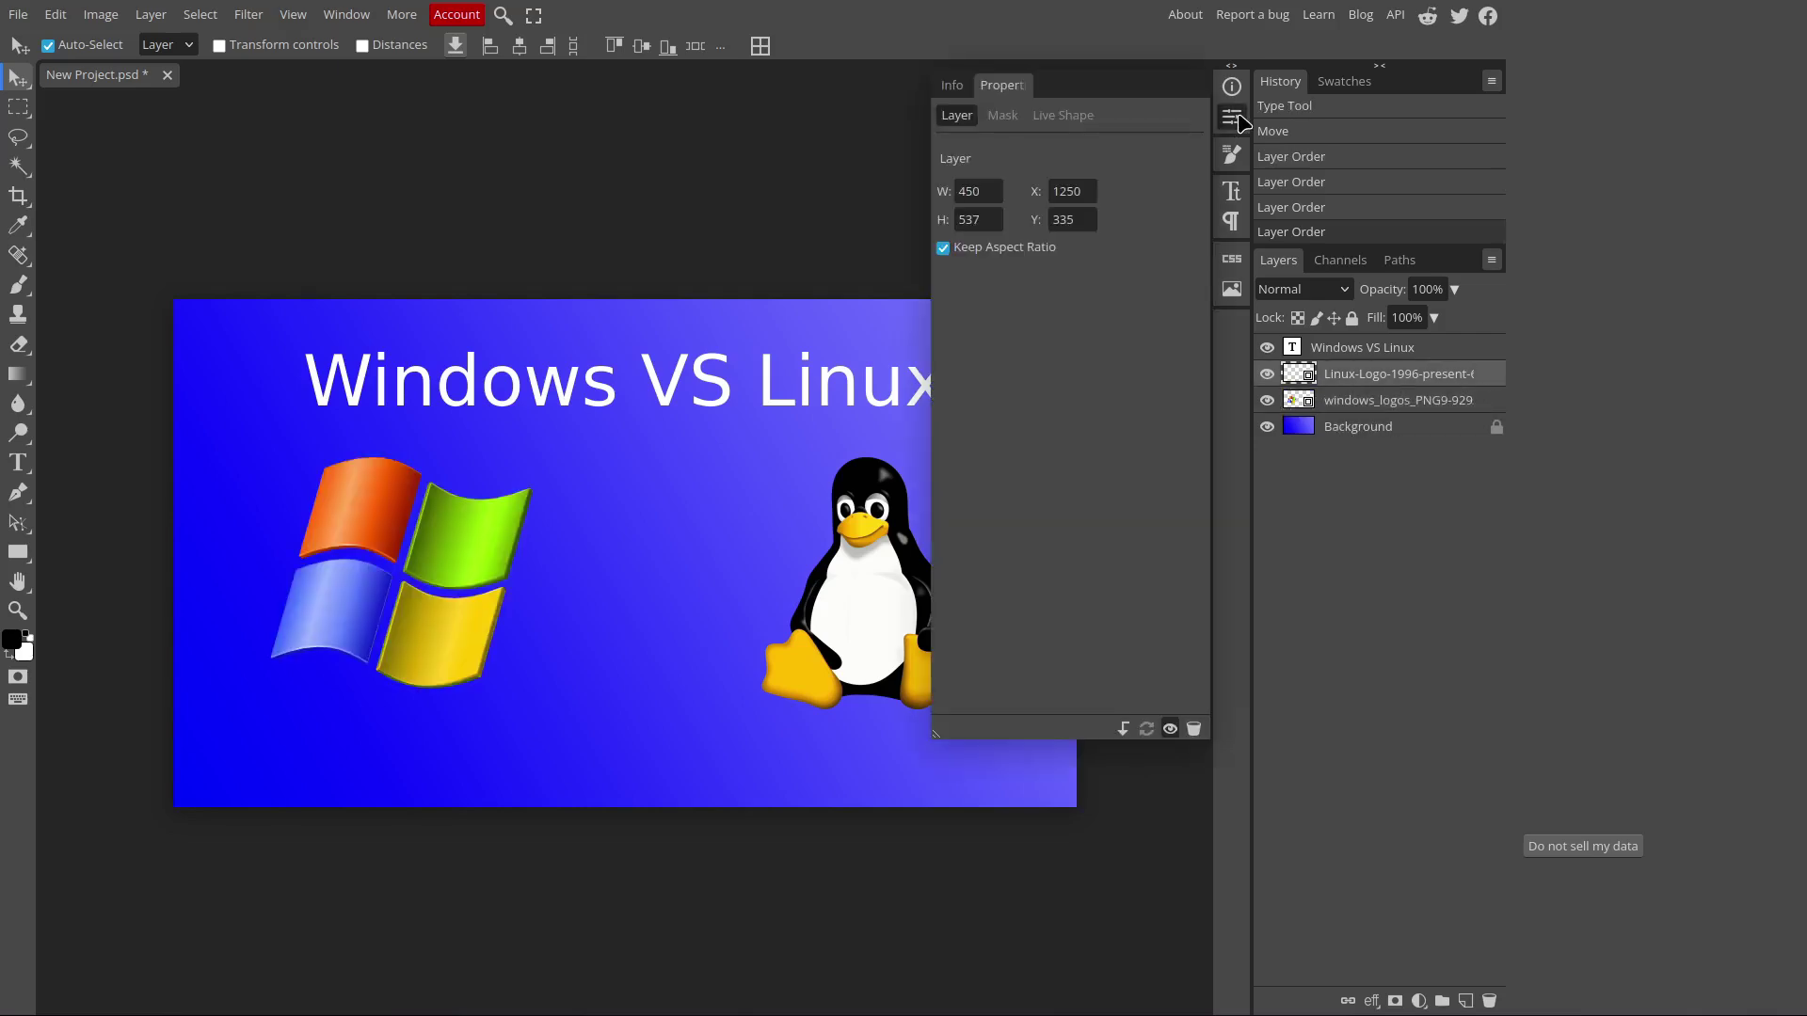
left_click(965, 191)
key("Return")
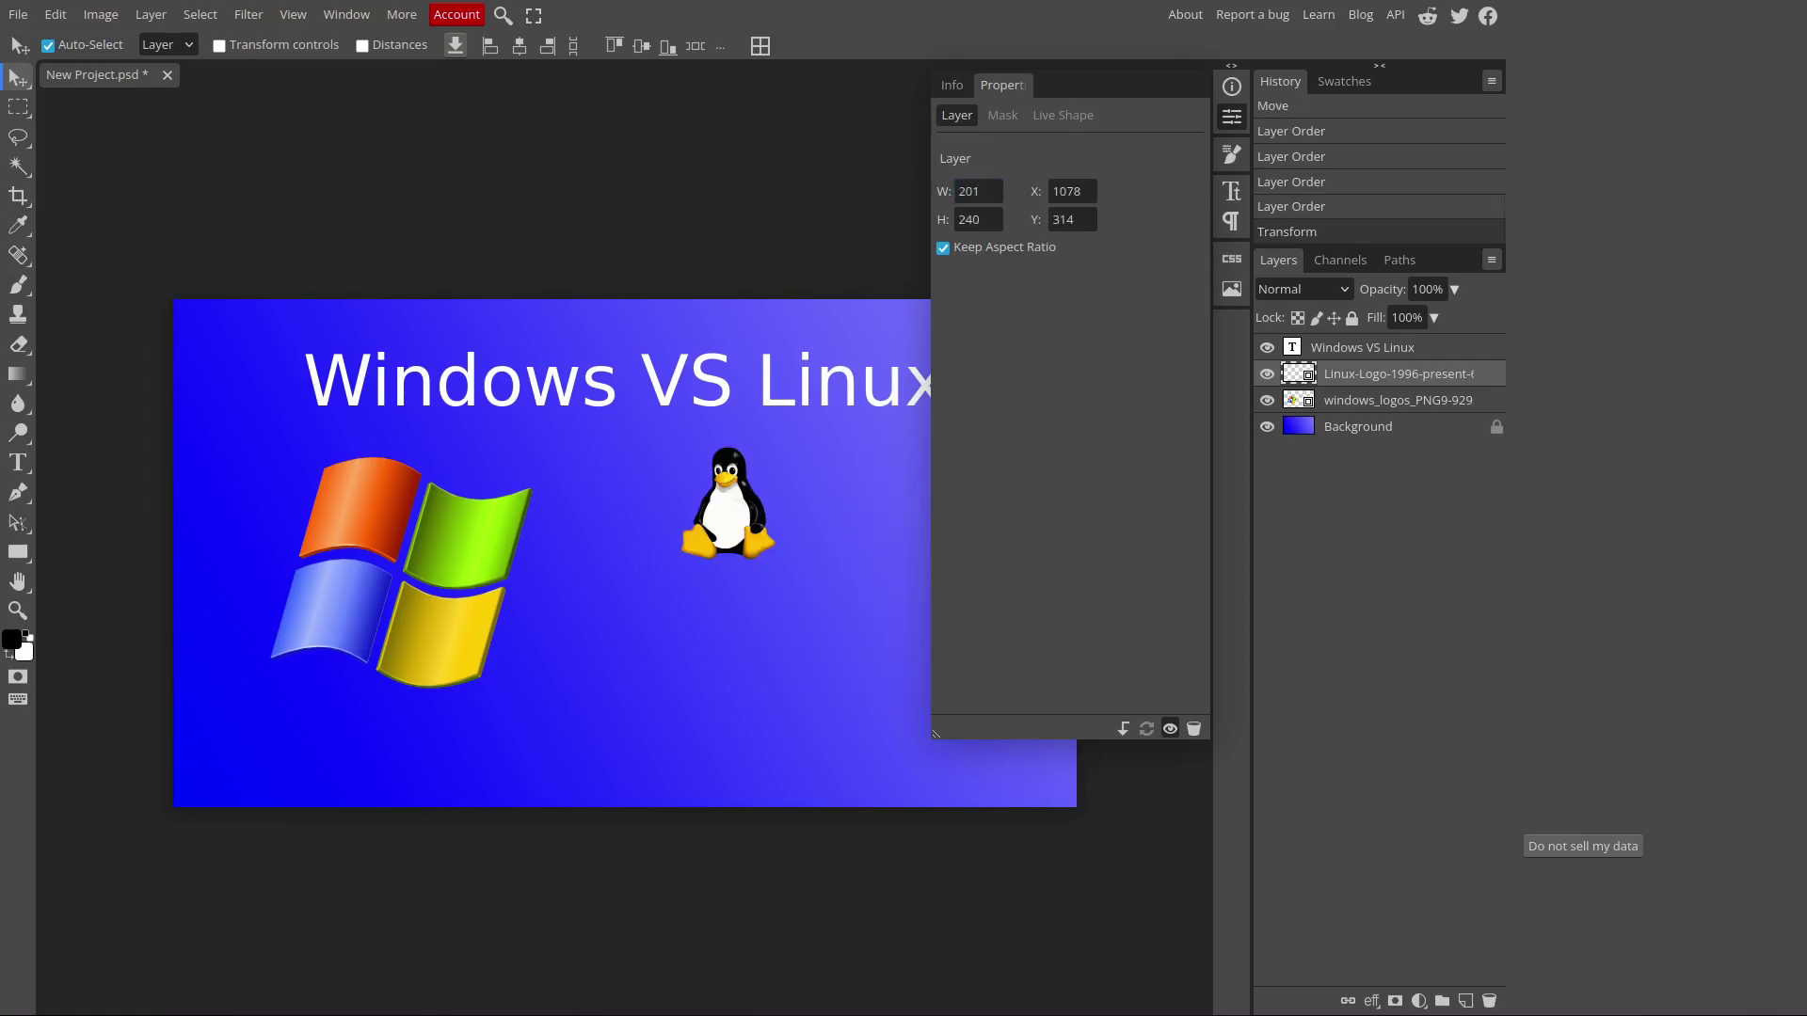
left_click(950, 186)
type("4")
key("Return")
Search the stock image gallery for "computer".
left_click(1232, 288)
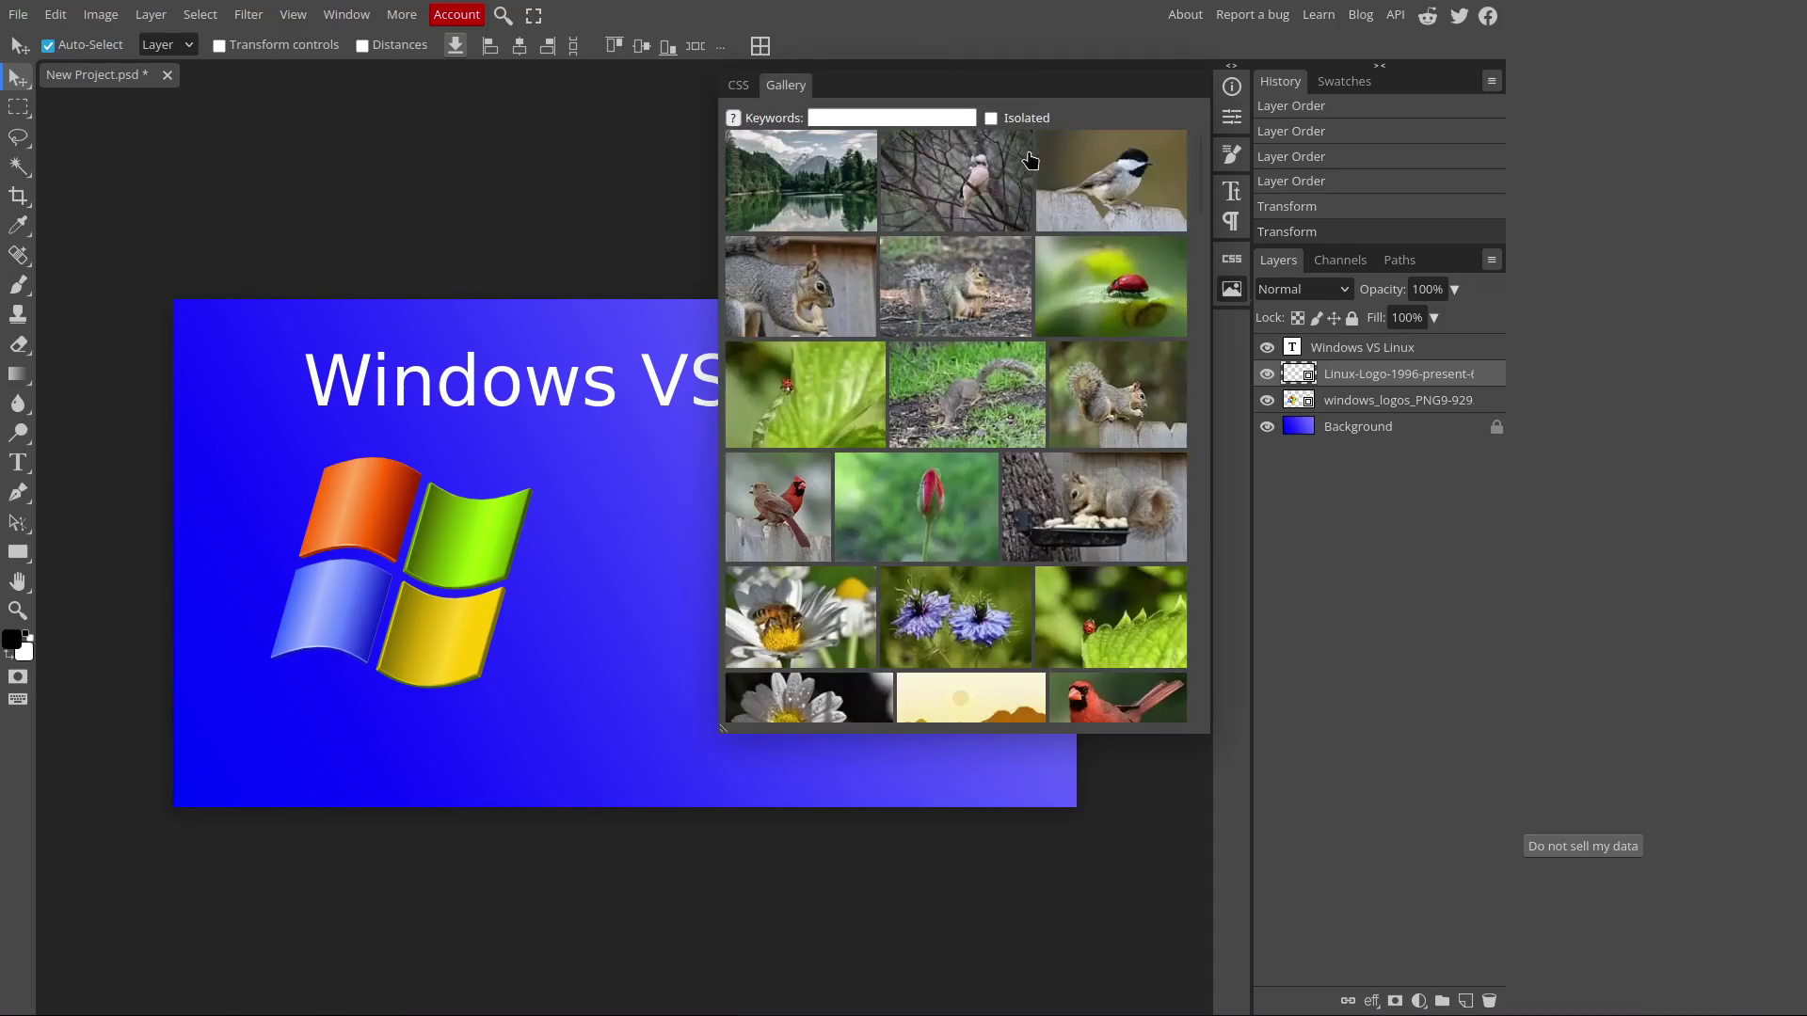
left_click(938, 114)
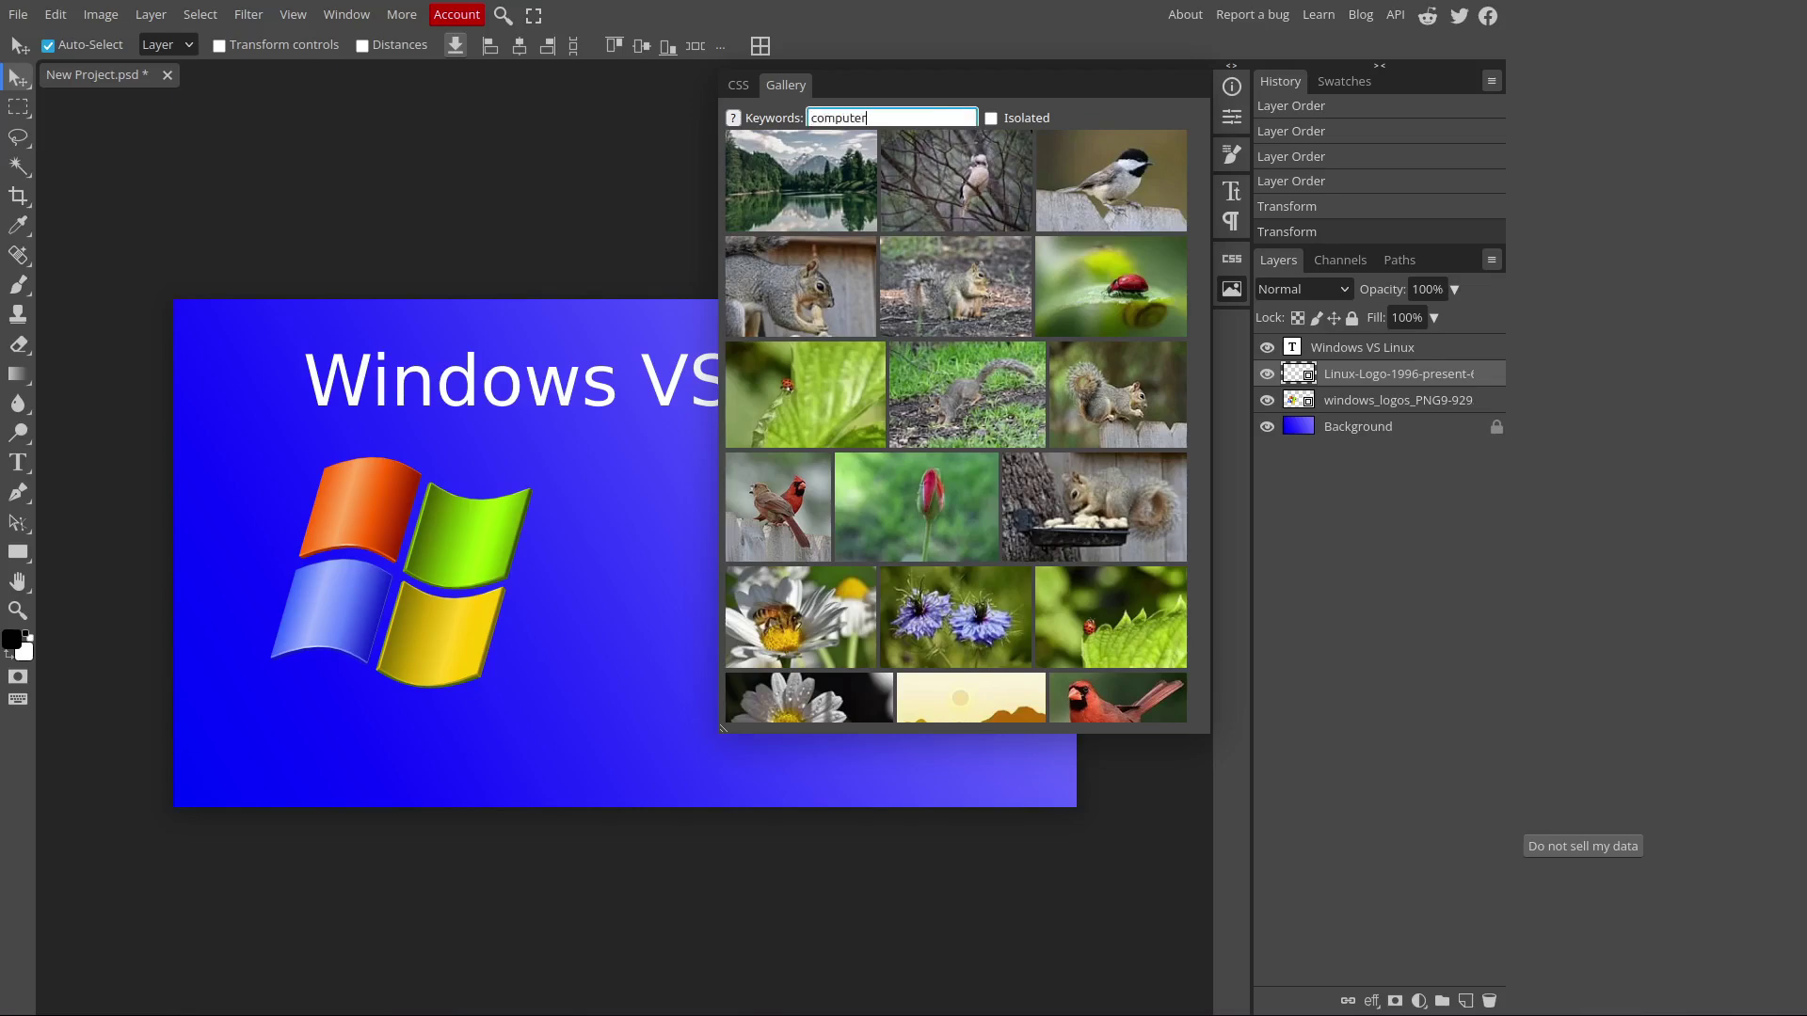
type("computer")
key("Return")
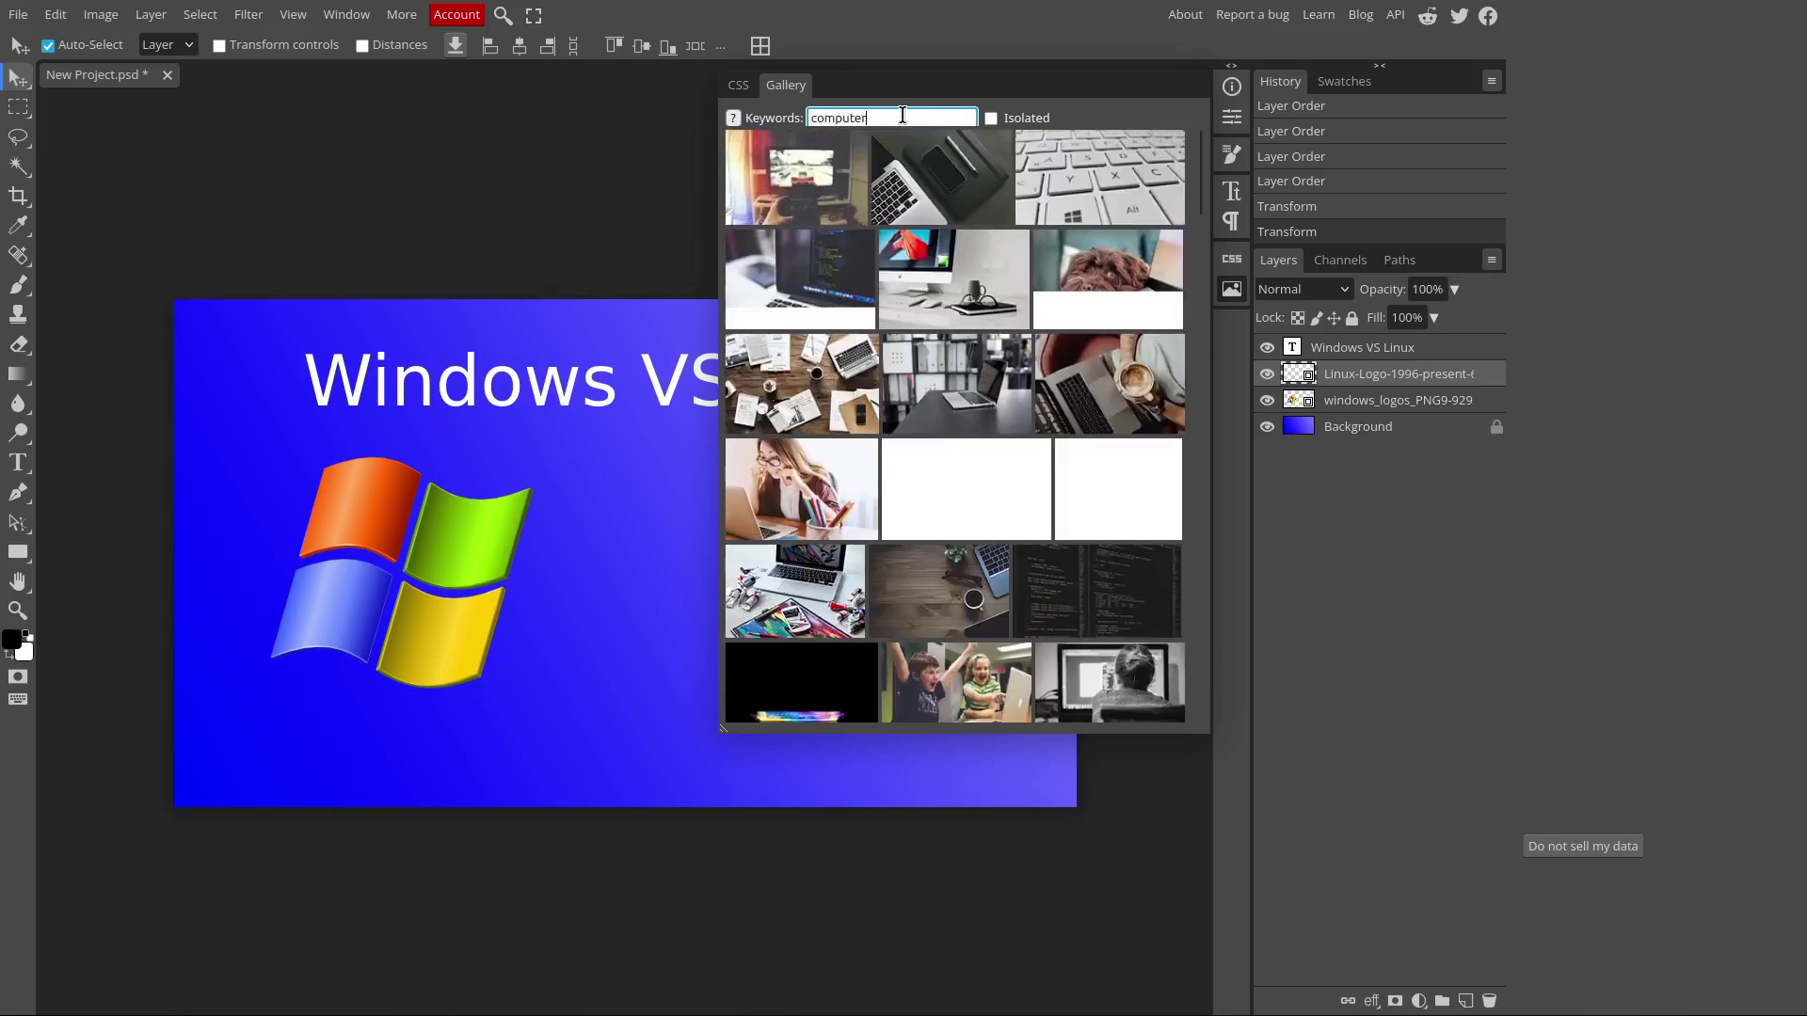
Search the stock image gallery for "coding" and place the blue and purple blurred code image in the document.
double_click(903, 117)
type("coding")
key("Return")
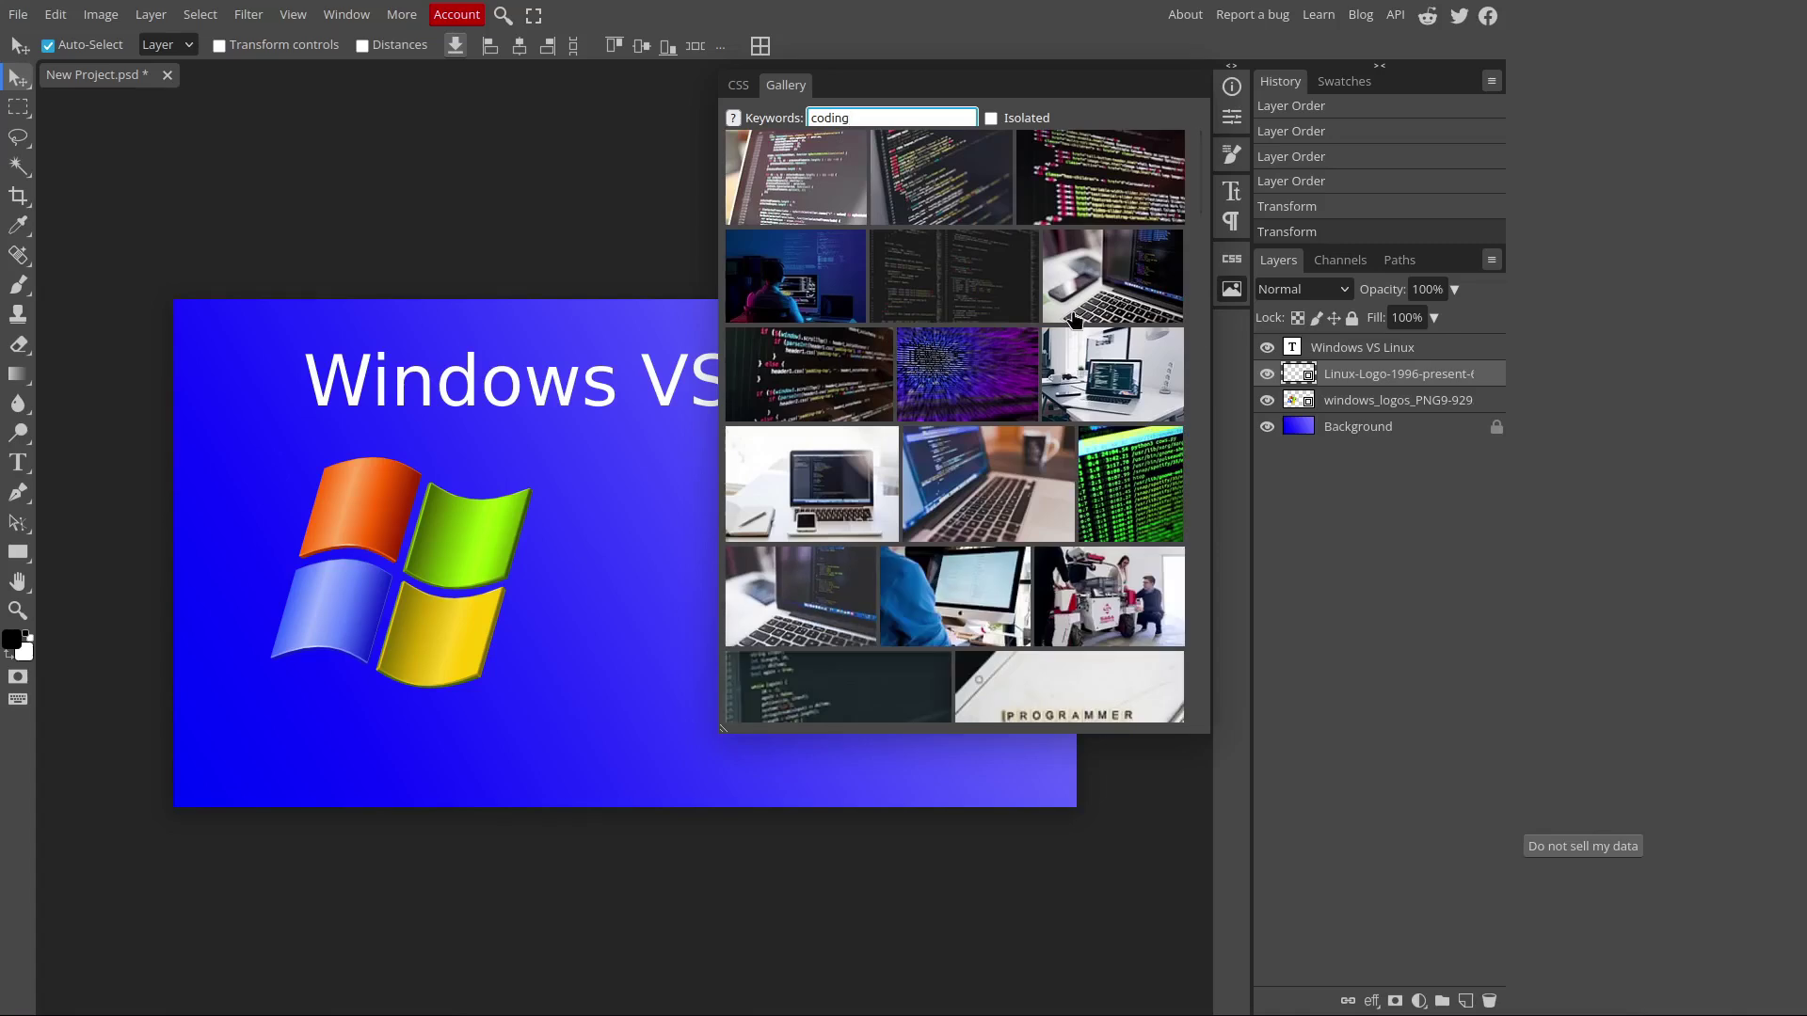
left_click(977, 370)
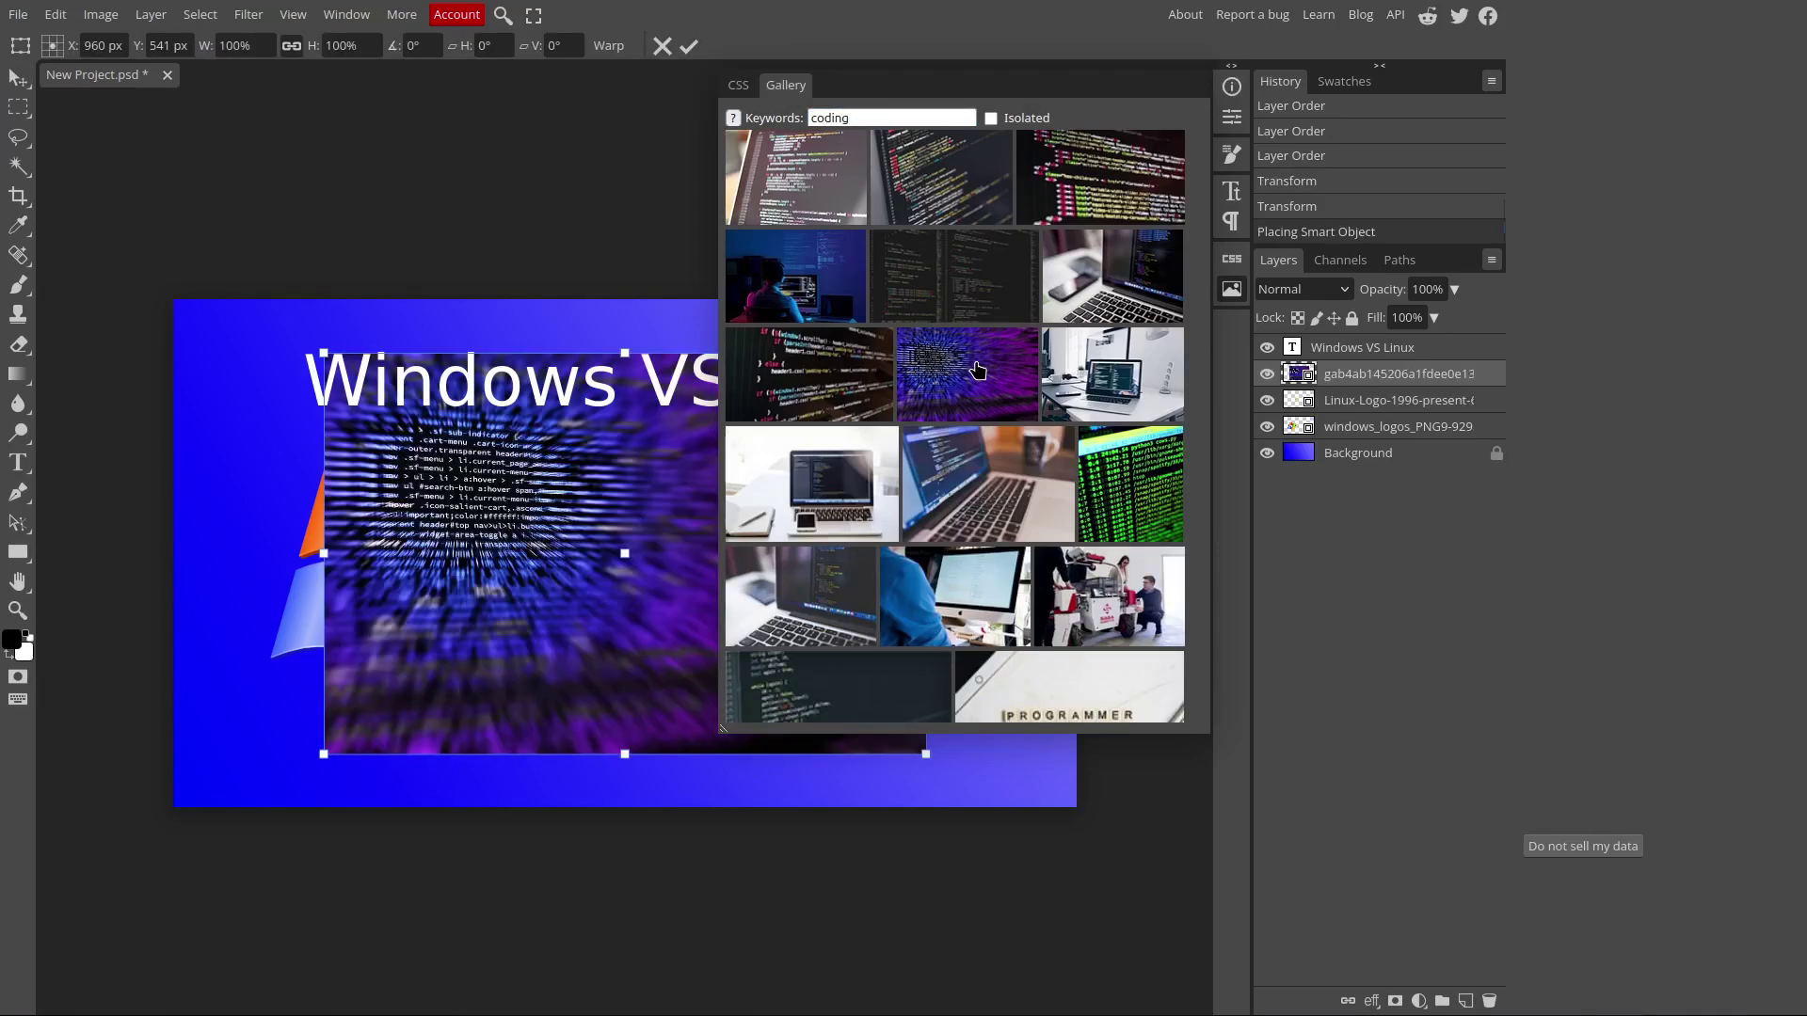
Enlarge the placed code image to cover the whole canvas and move its layer beneath both logo layers.
left_click_drag(323, 353, 169, 250)
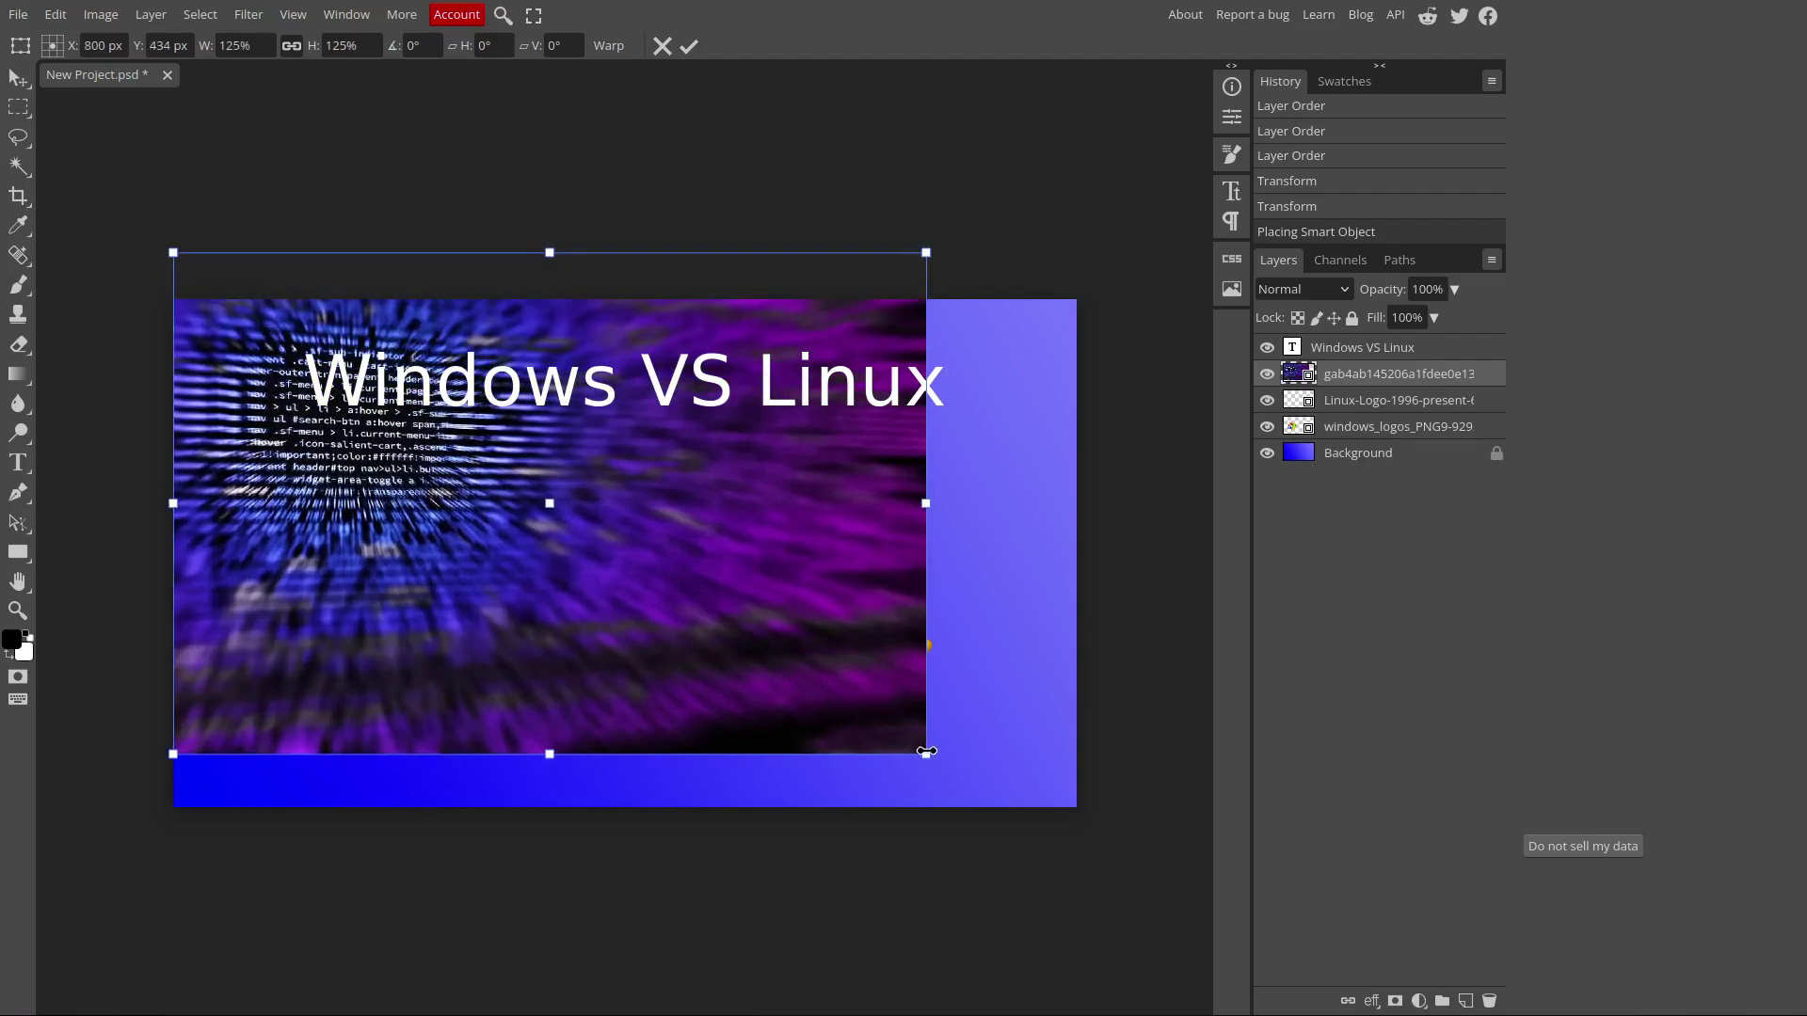
left_click_drag(926, 754, 1082, 847)
key("Return")
left_click_drag(1360, 382, 1365, 437)
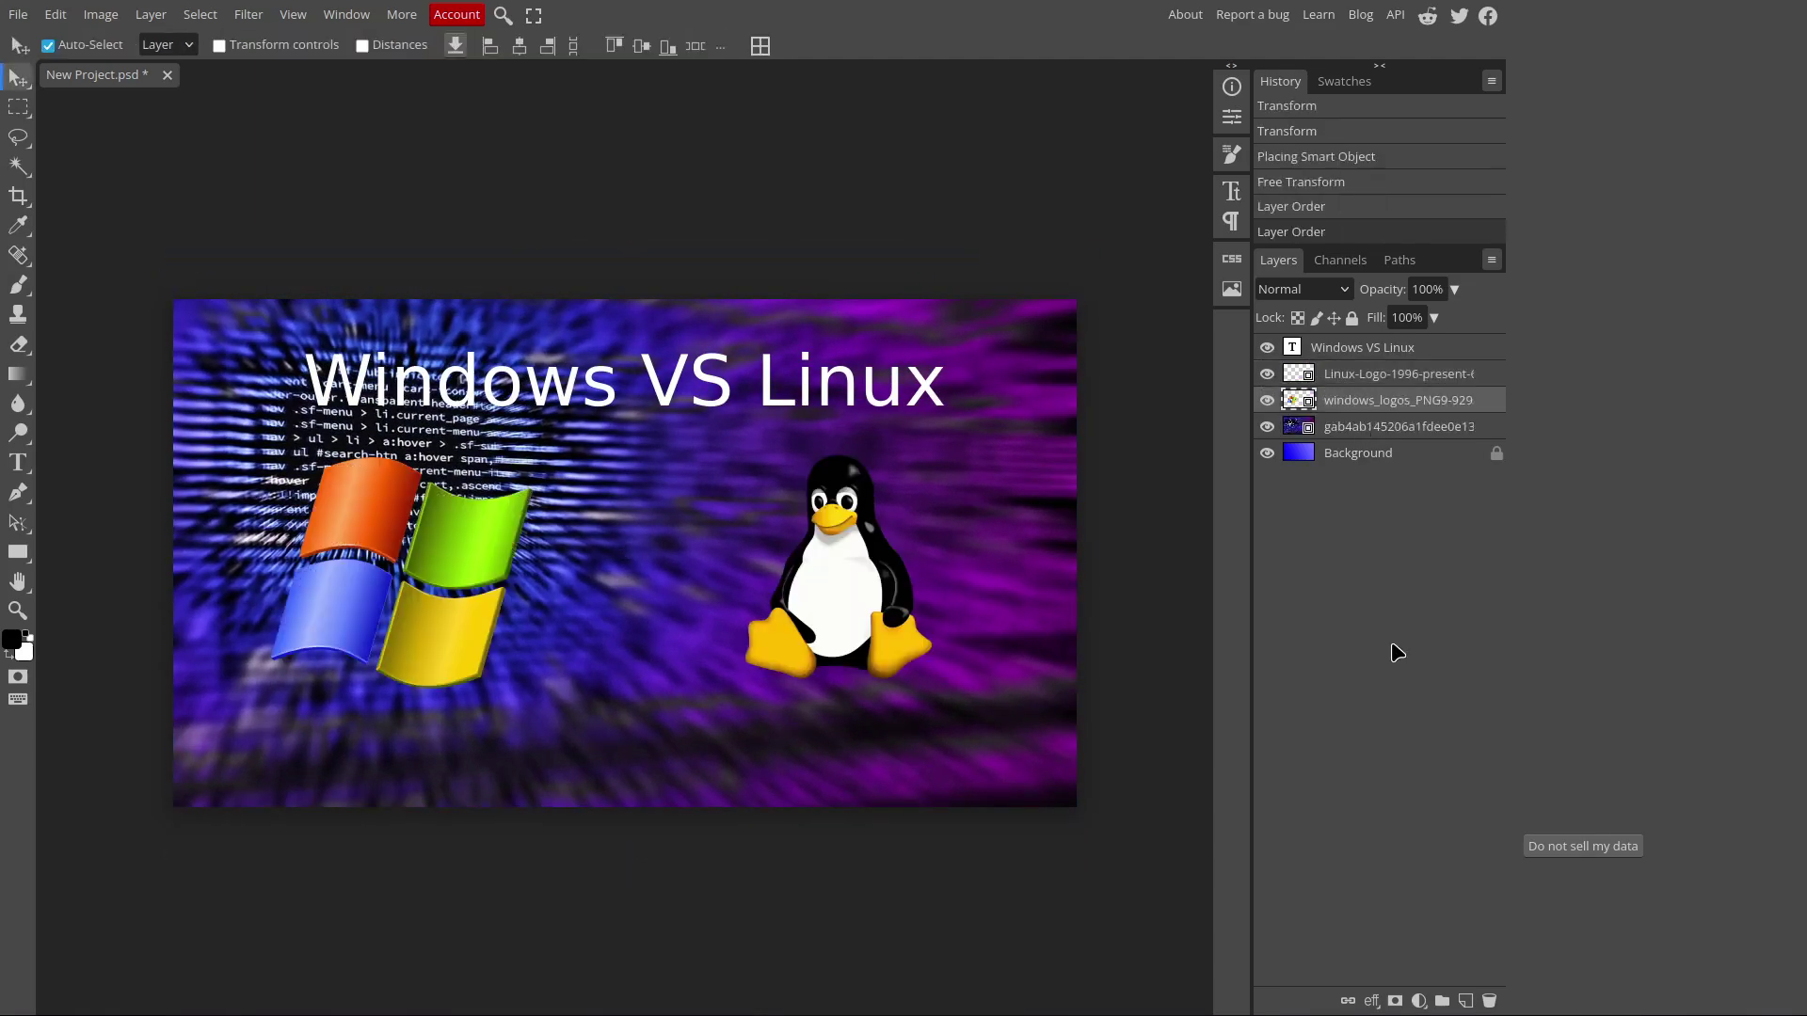
Duplicate the Linux logo layer and move the copy between the Windows logo and the original penguin.
left_click(1393, 378)
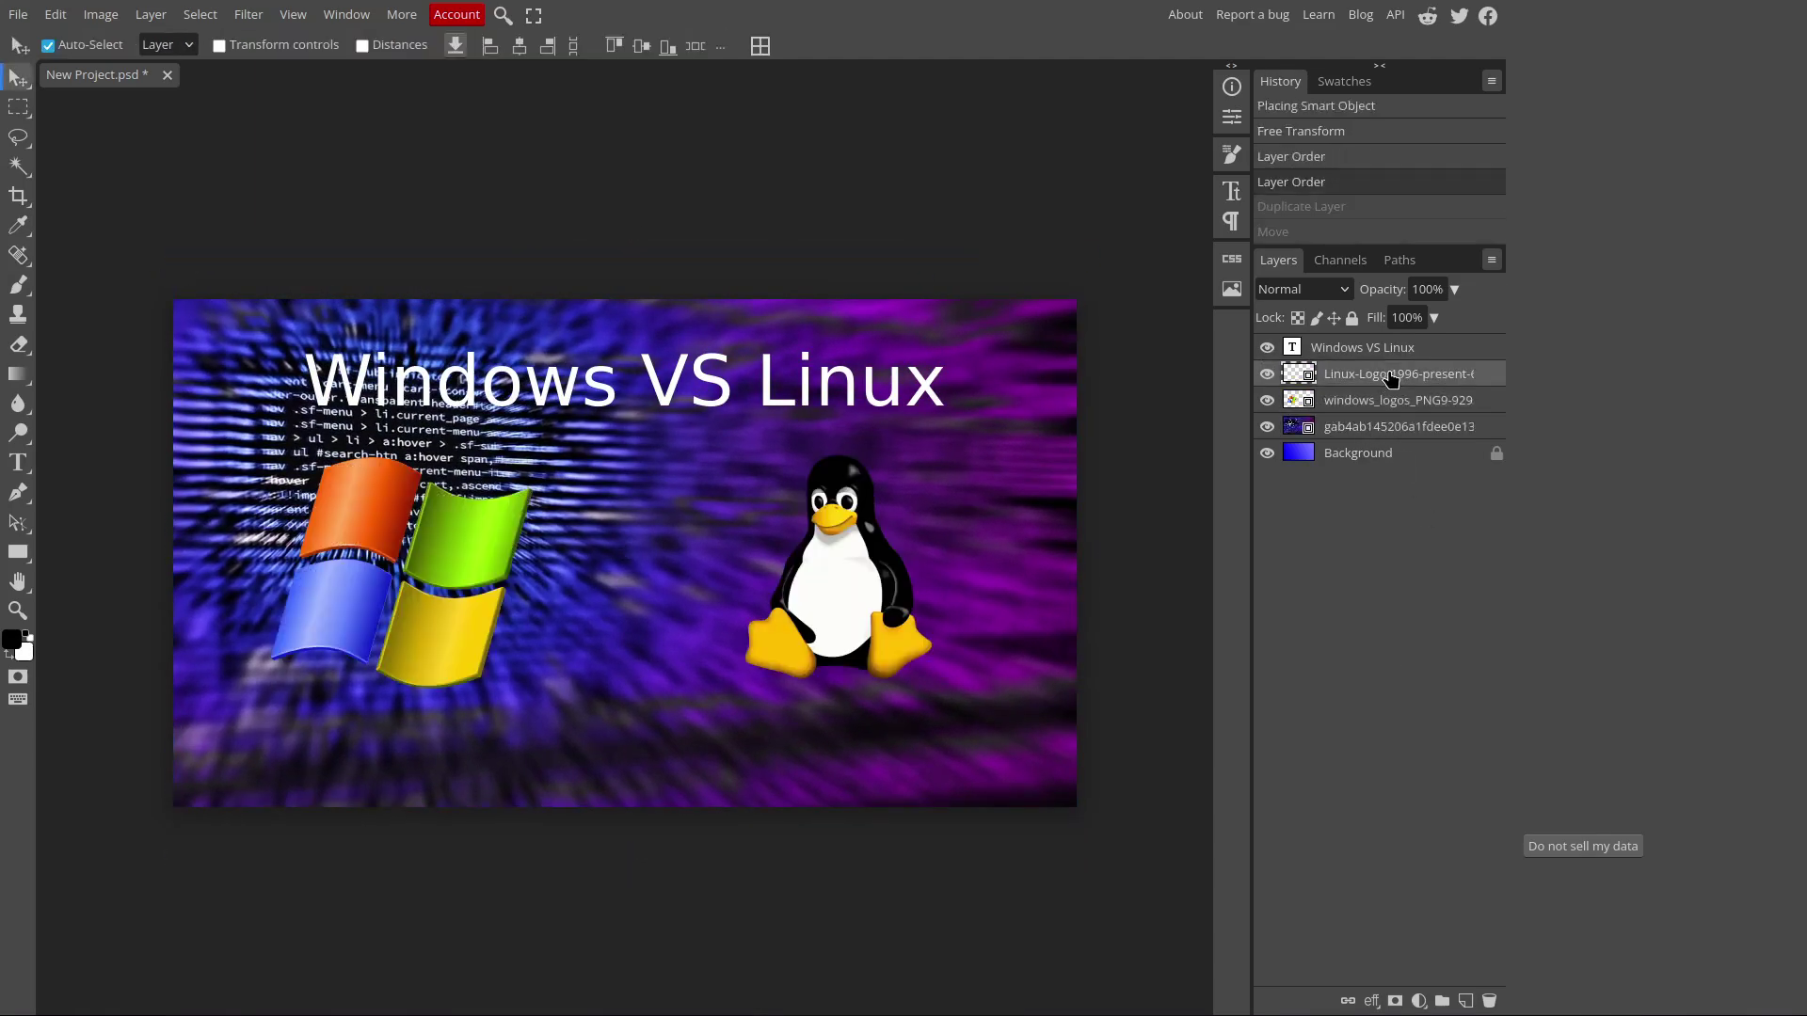
right_click(1392, 378)
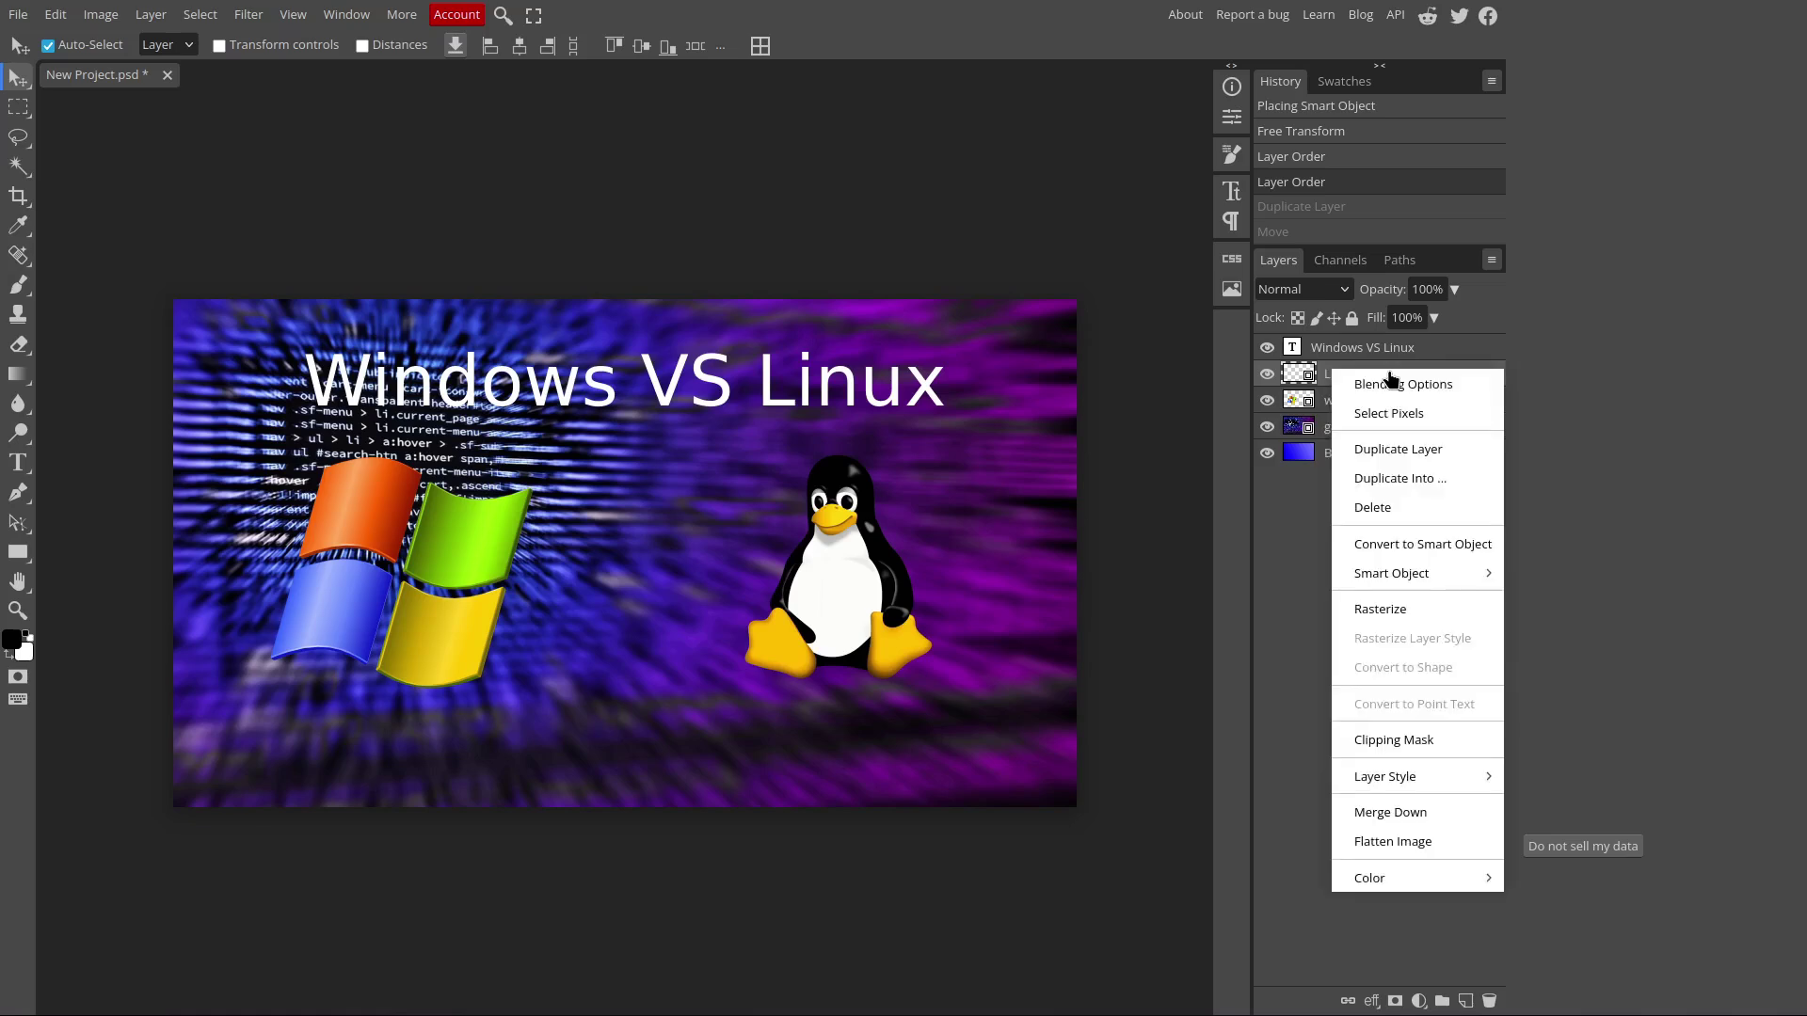
left_click(1453, 454)
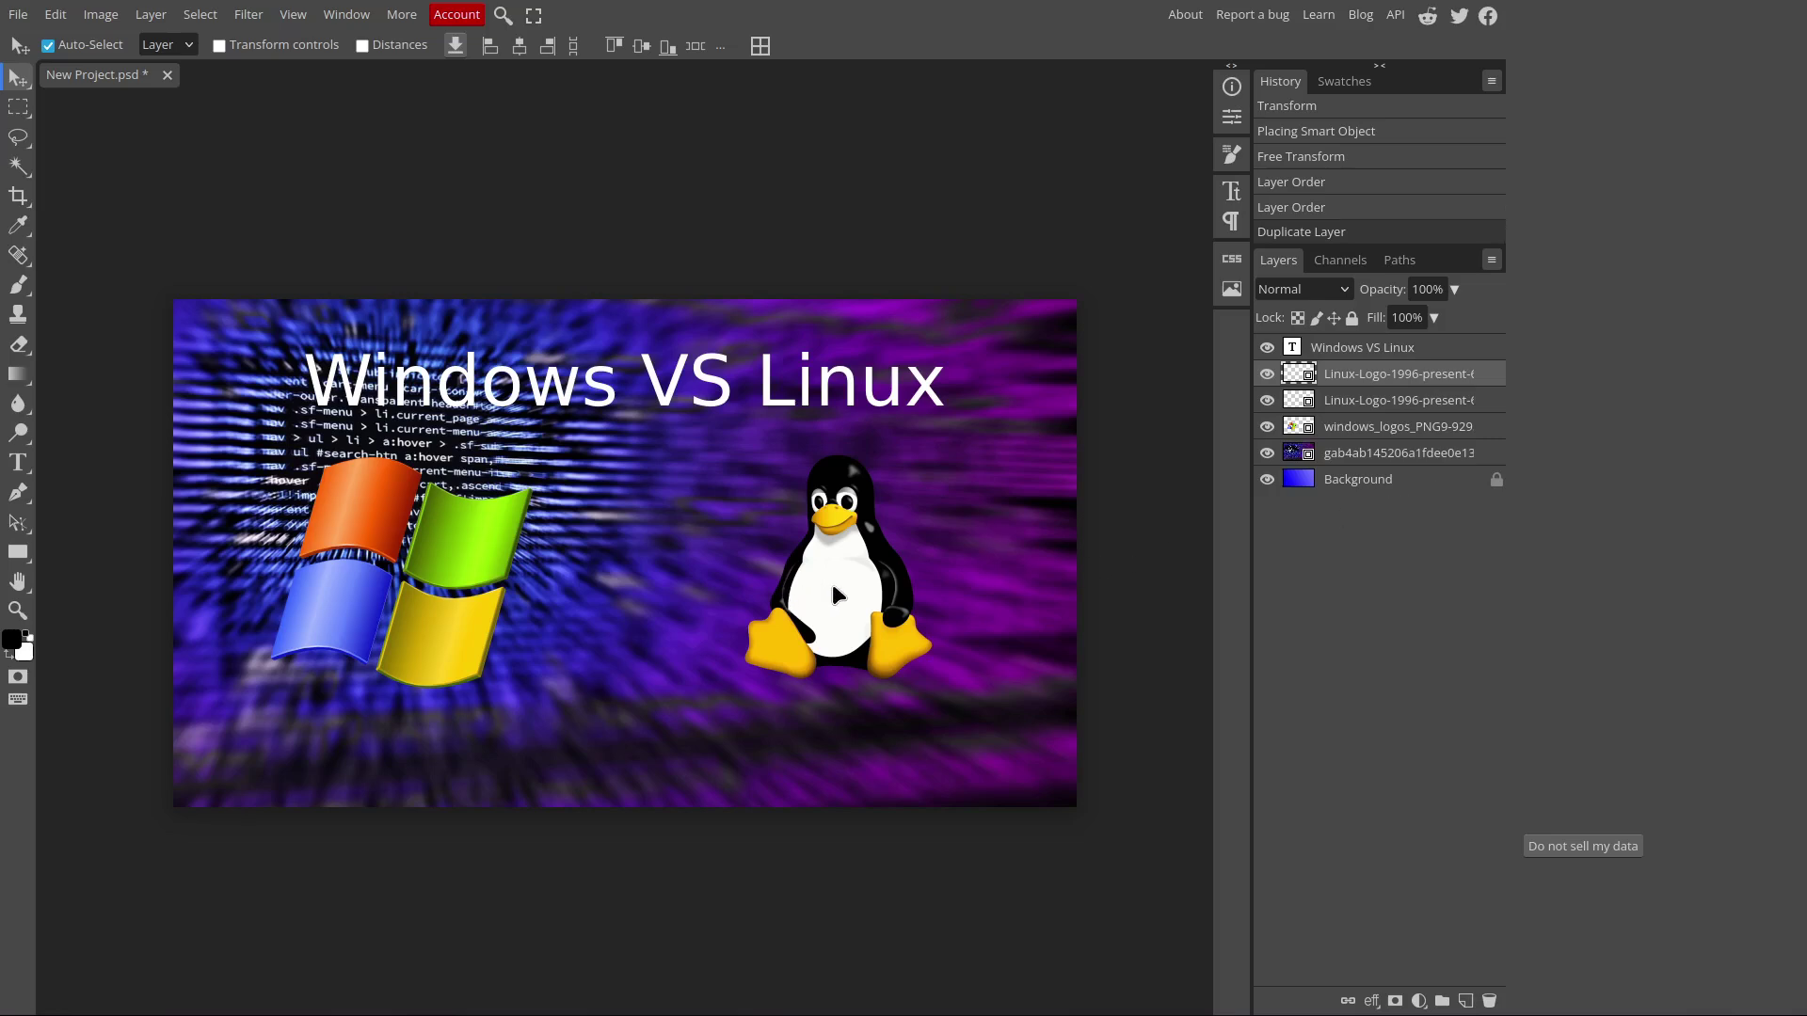
left_click_drag(832, 580, 641, 579)
Delete the duplicated Linux logo layer.
right_click(1332, 377)
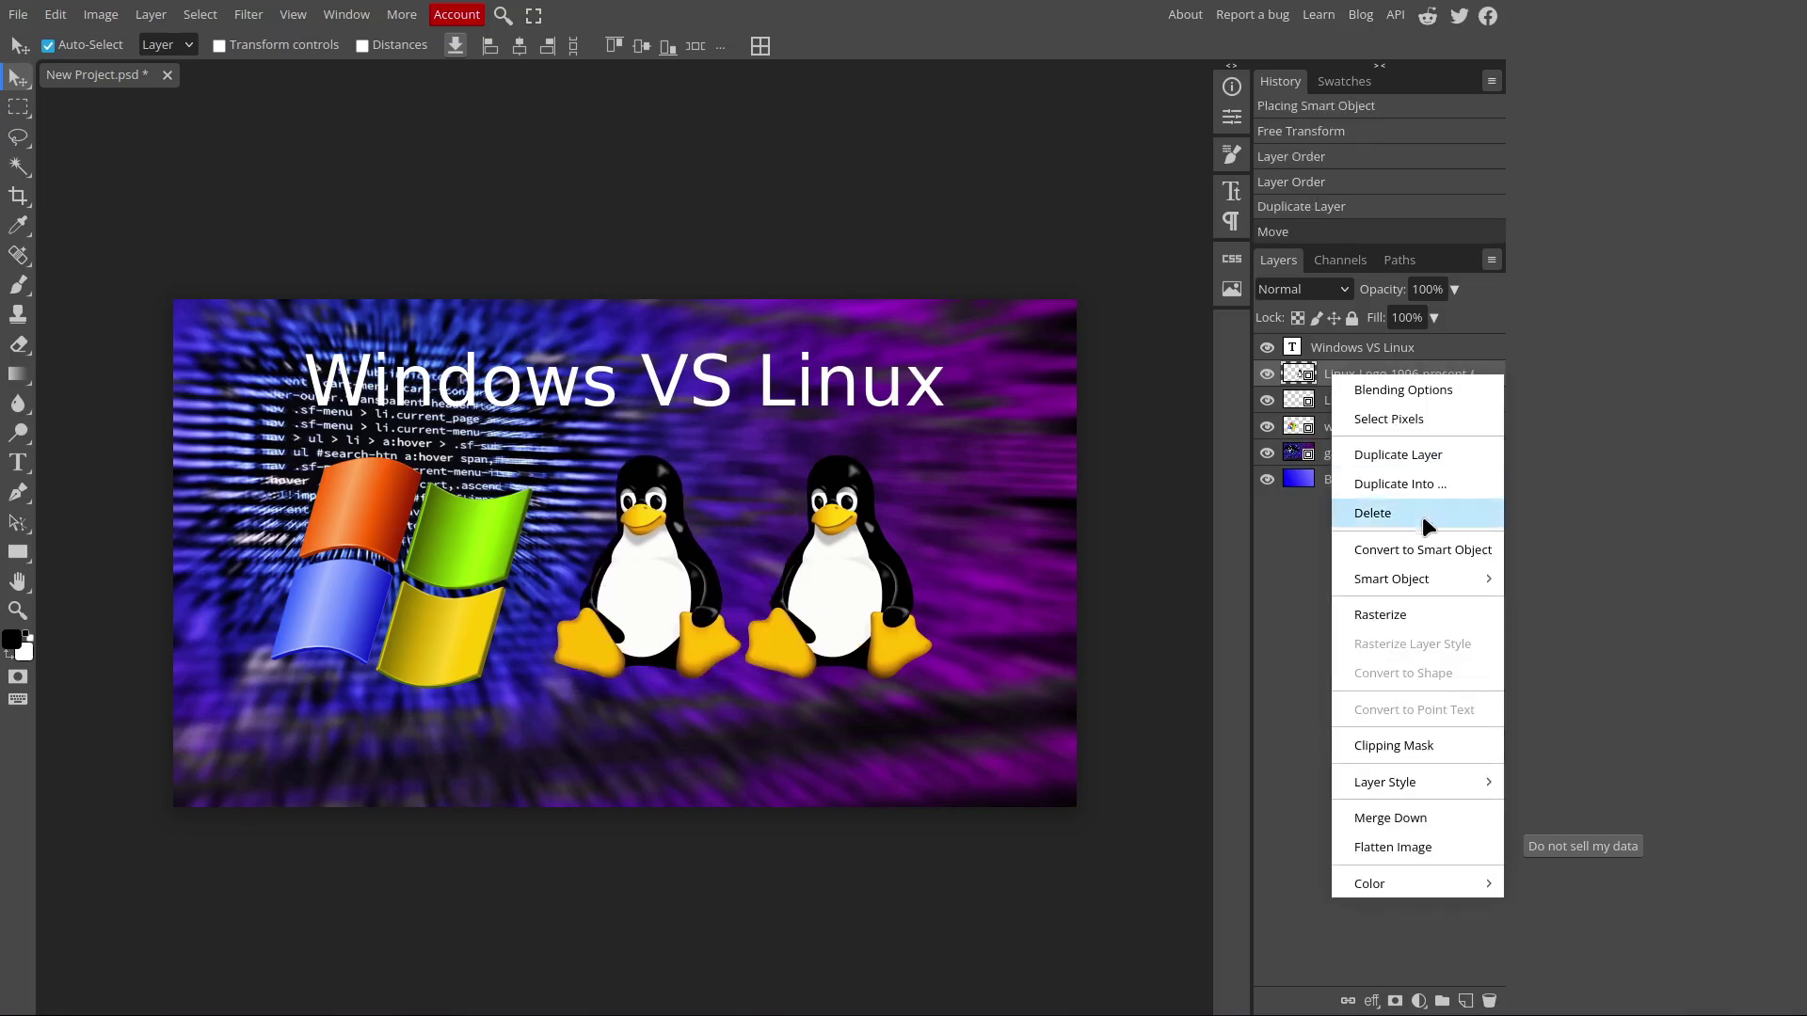
left_click(1423, 513)
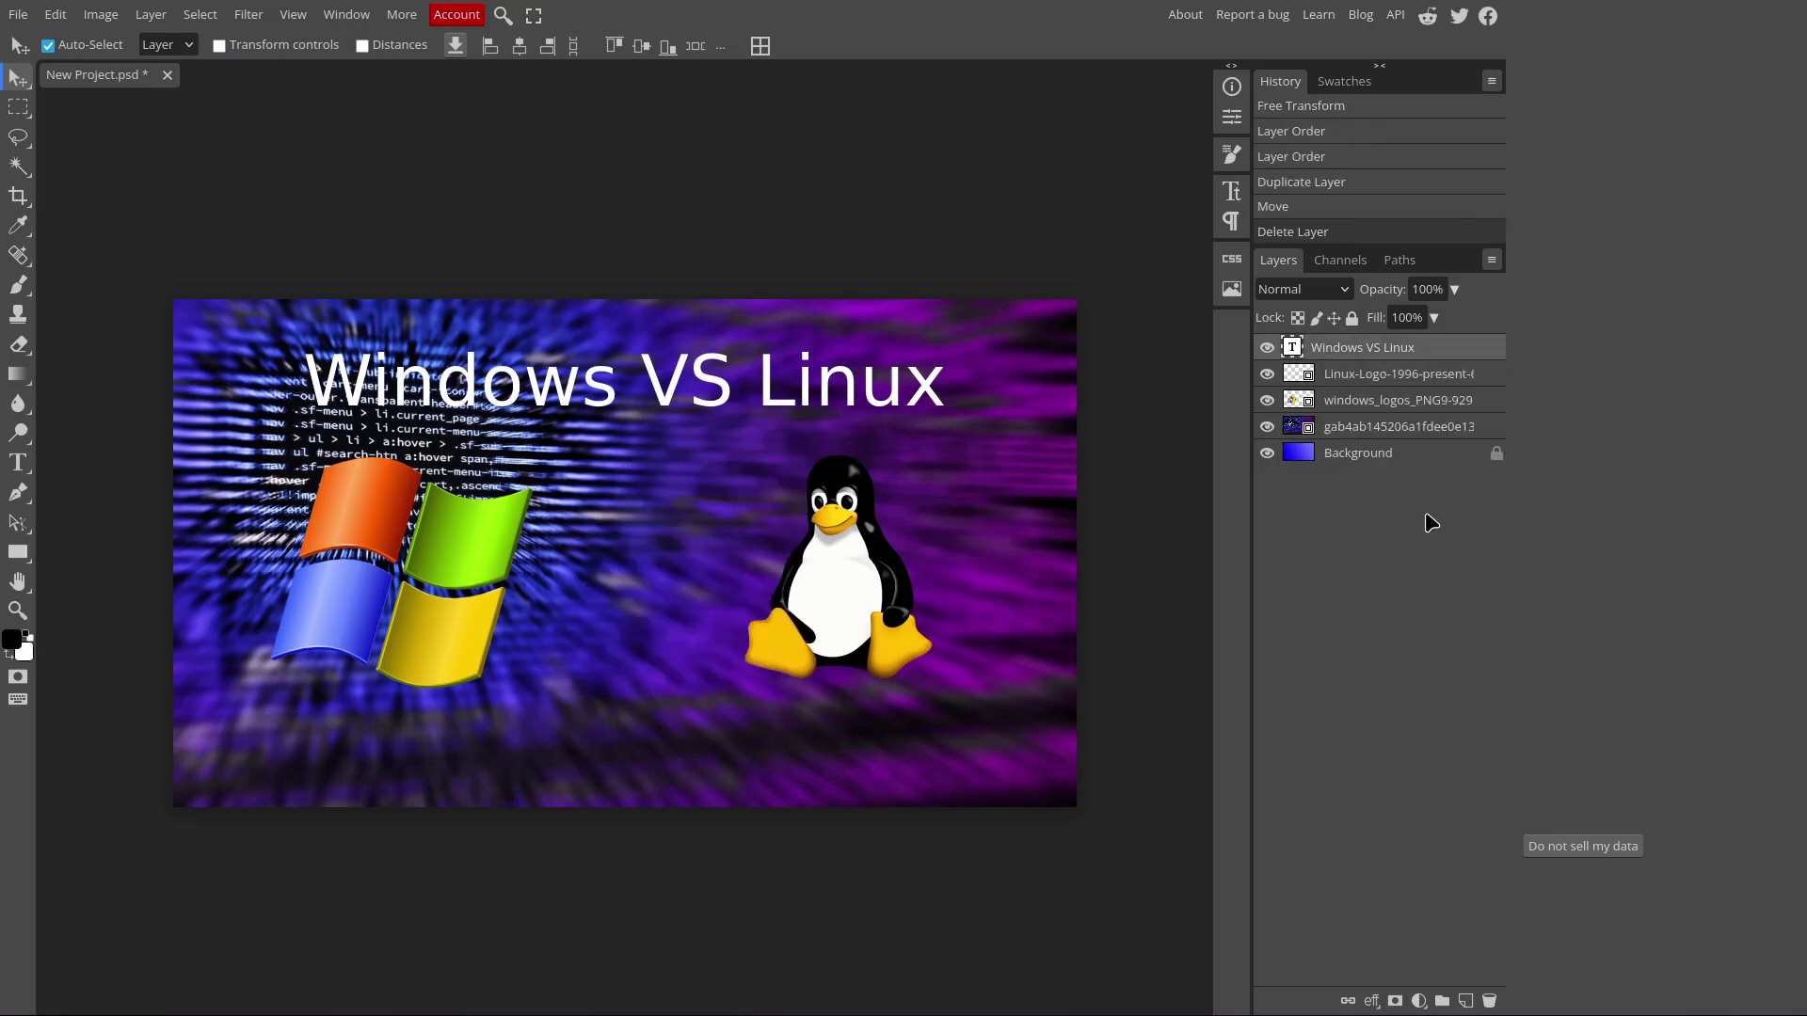
Add a Hue/Saturation adjustment layer above the Linux logo layer with hue 1 and saturation 100.
left_click(1356, 375)
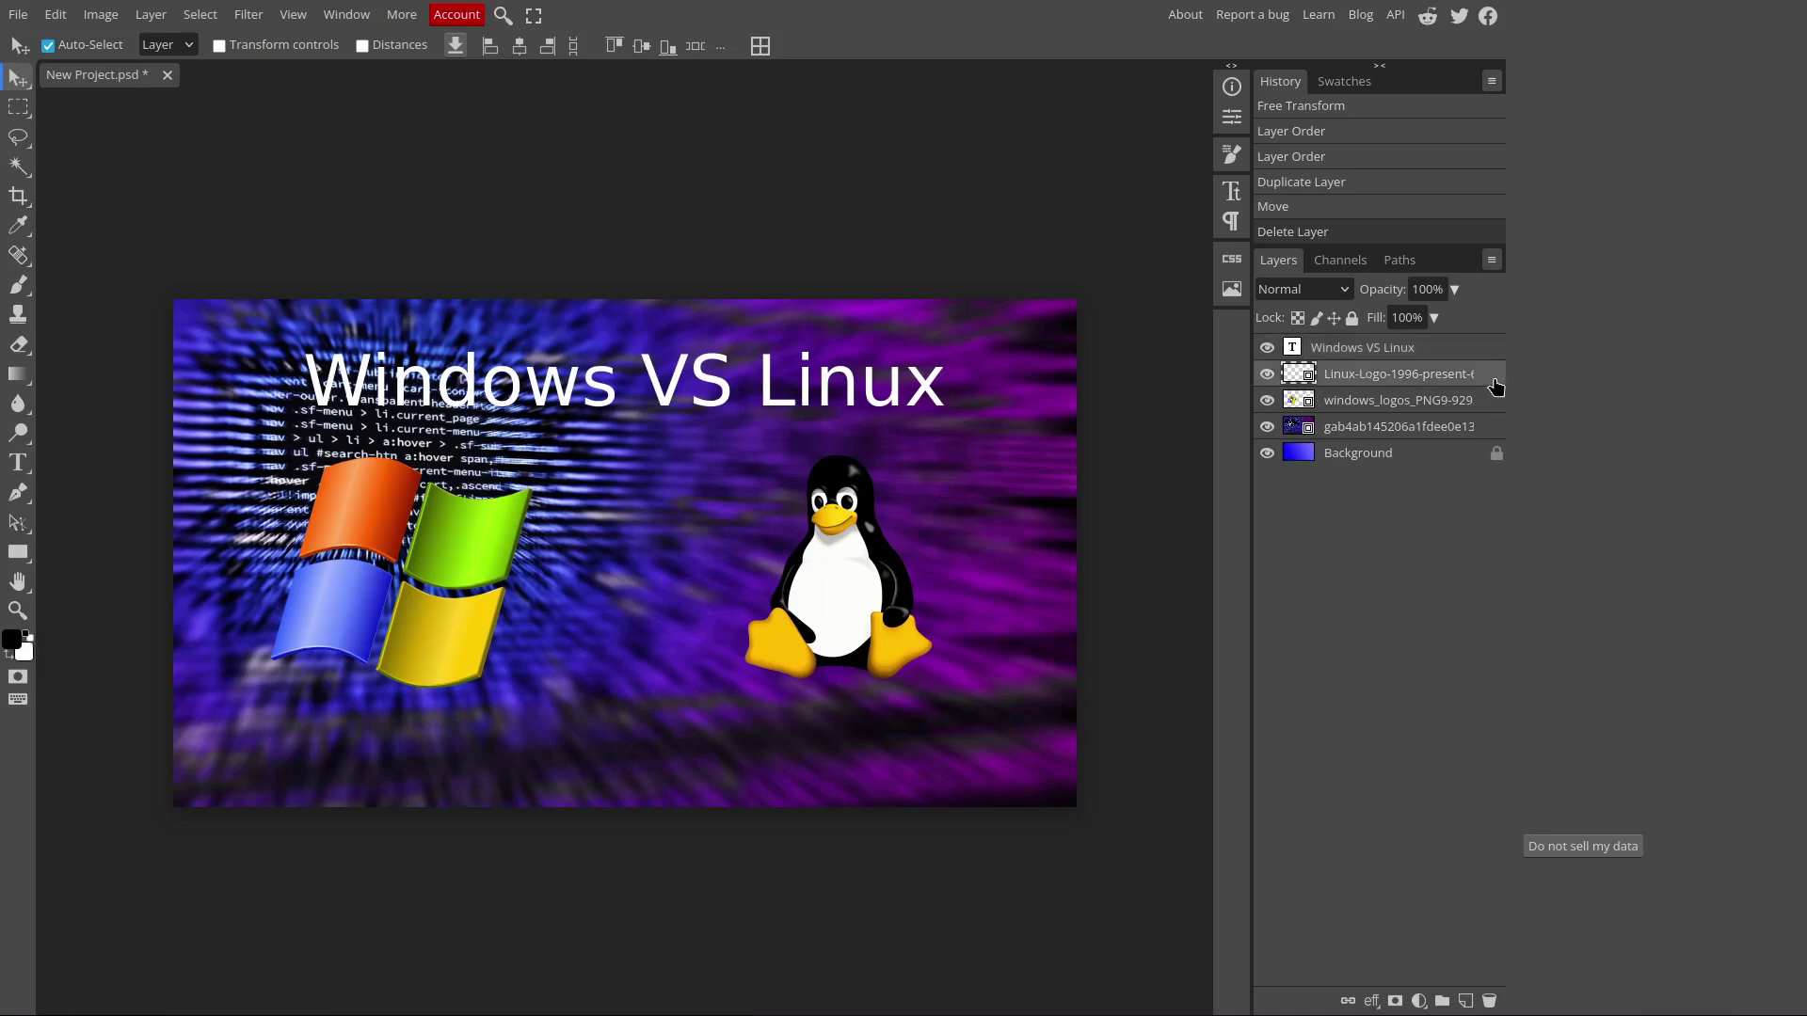
right_click(1496, 384)
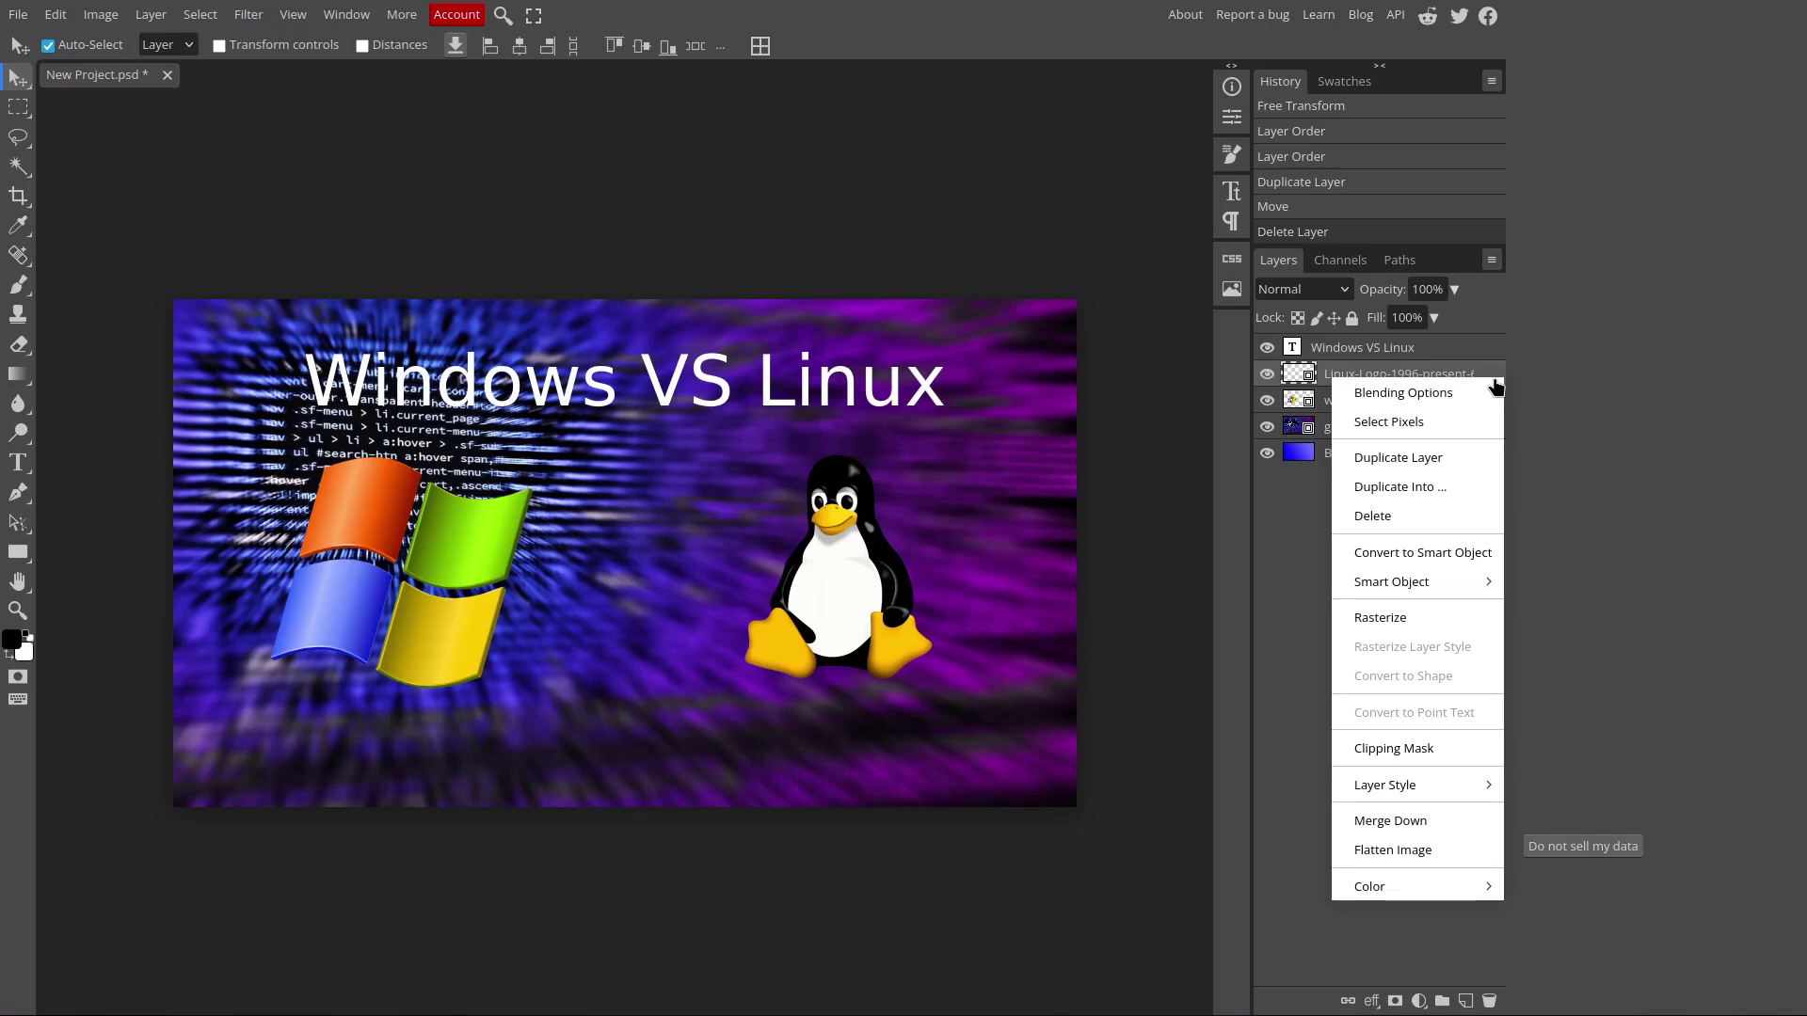
left_click(1306, 530)
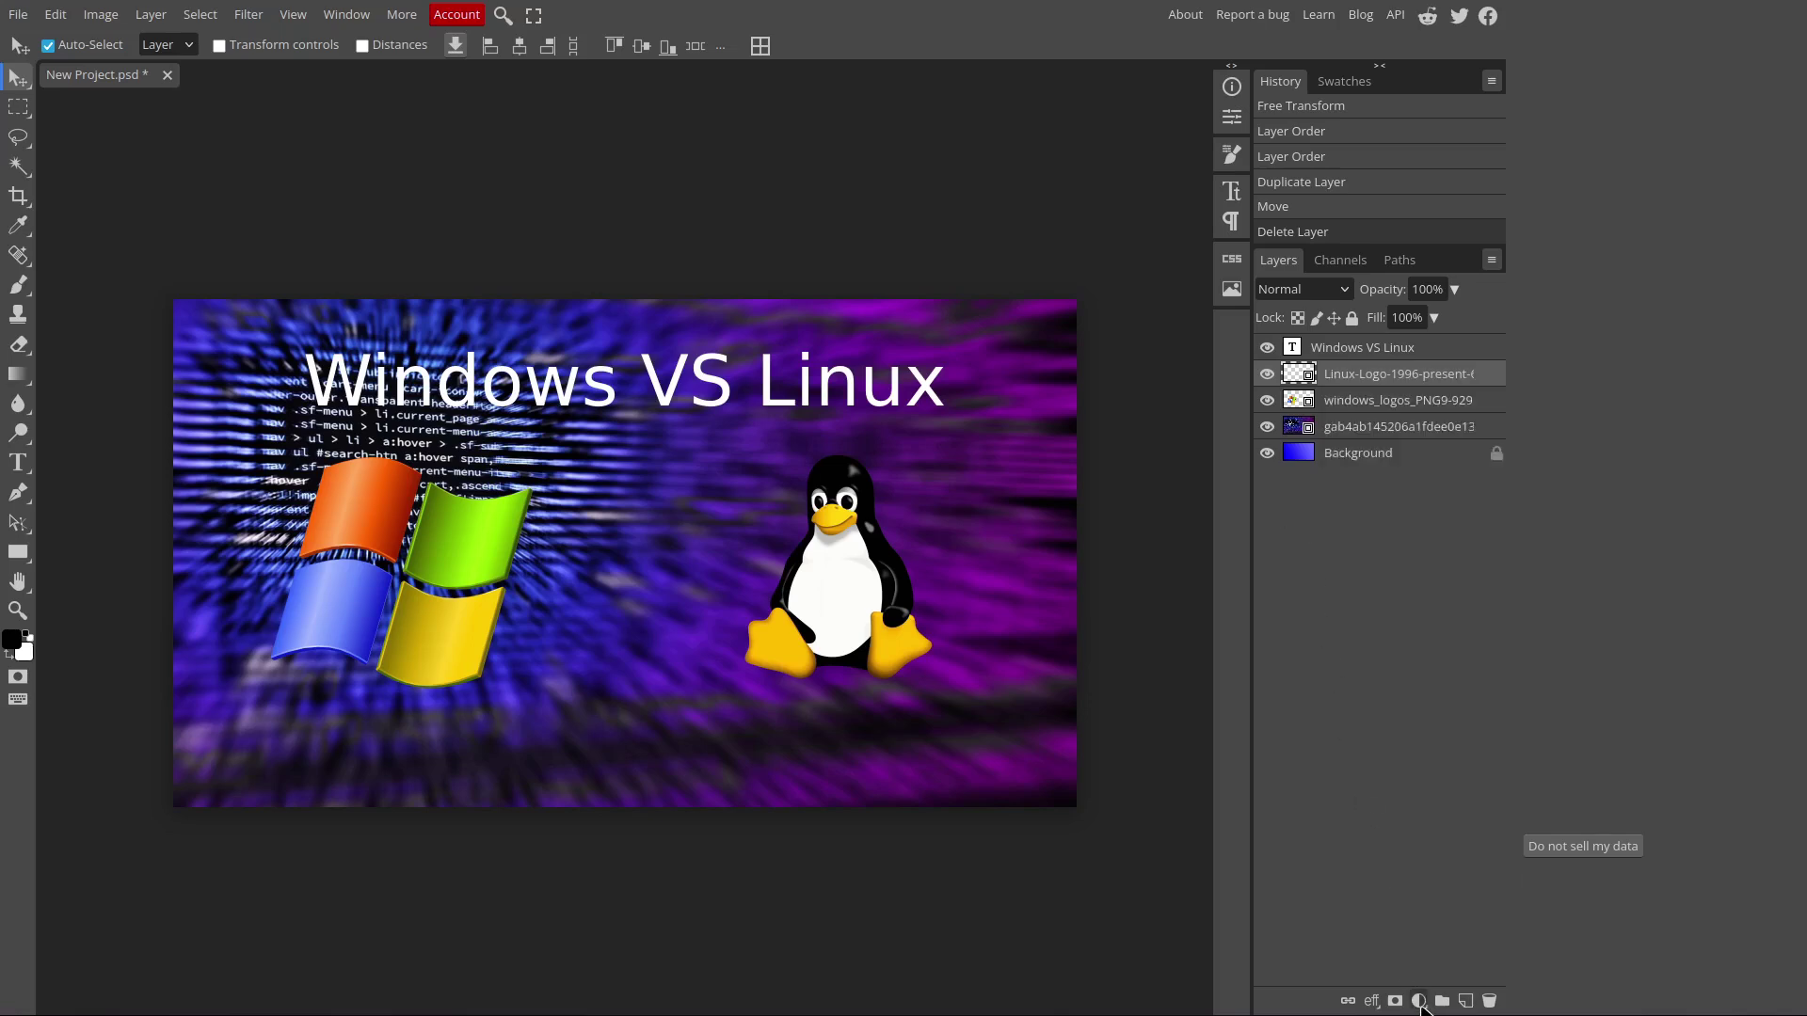
left_click(1419, 1003)
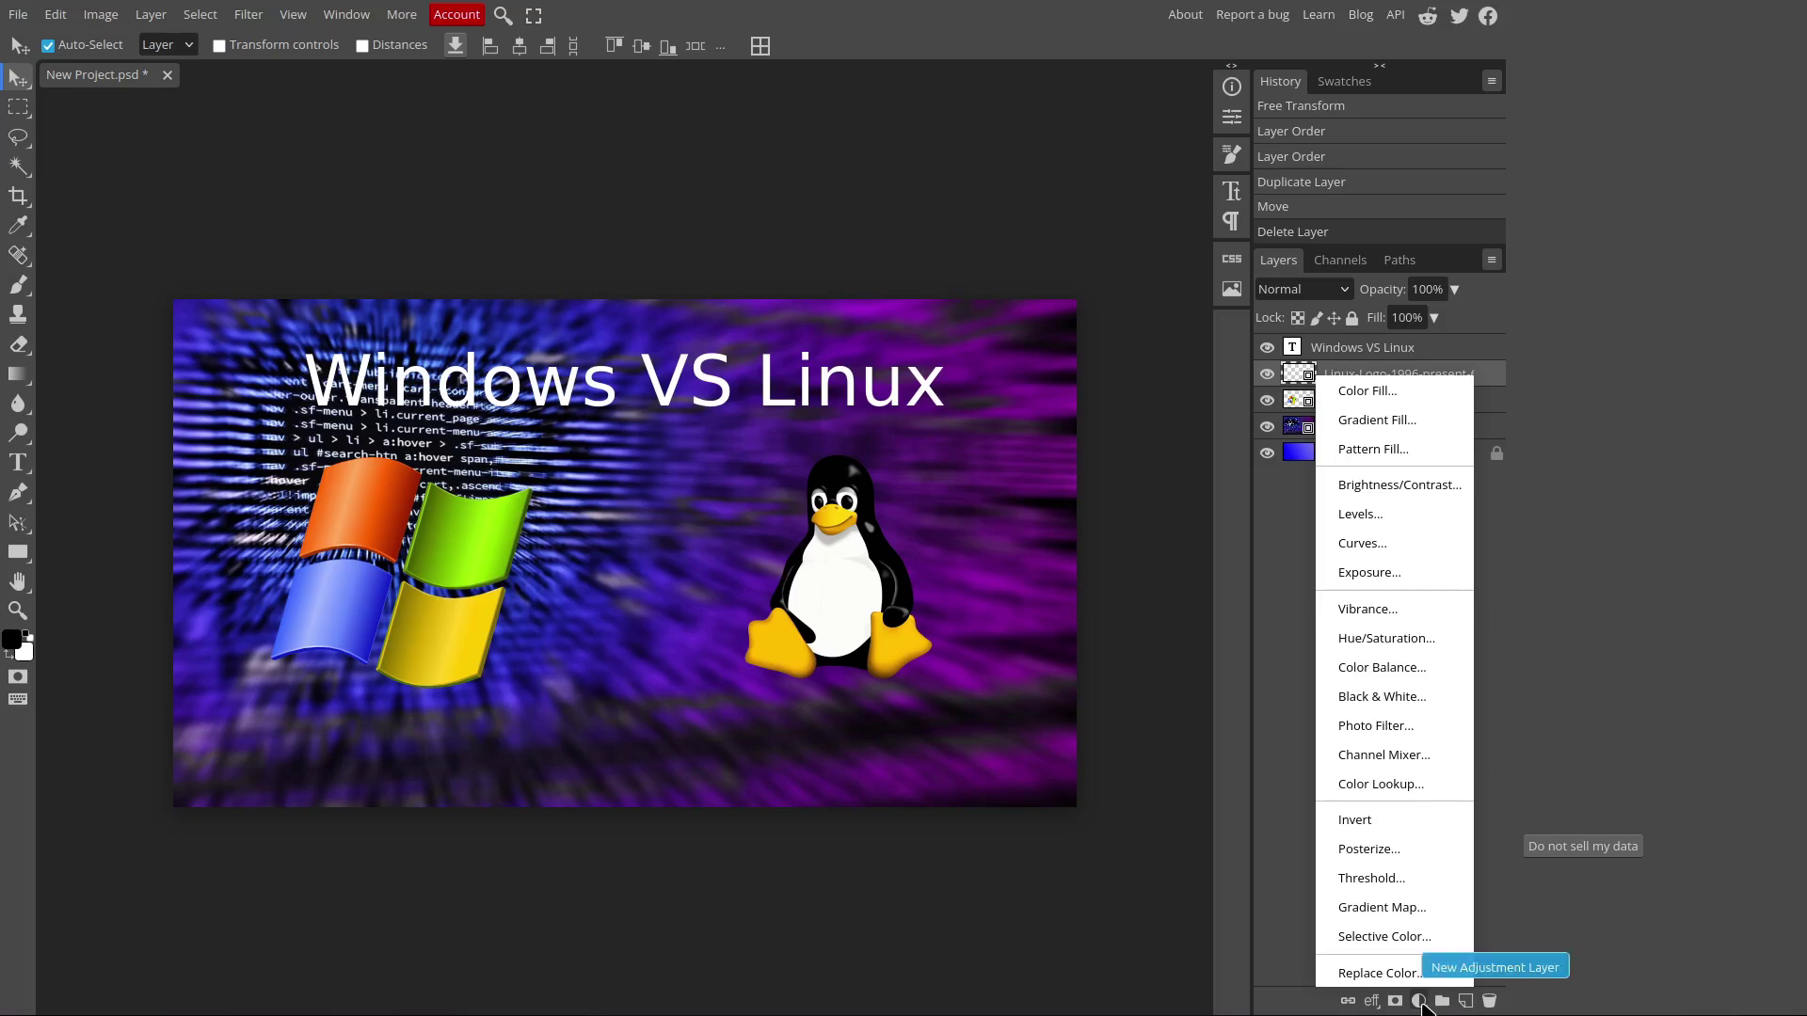
left_click(1386, 638)
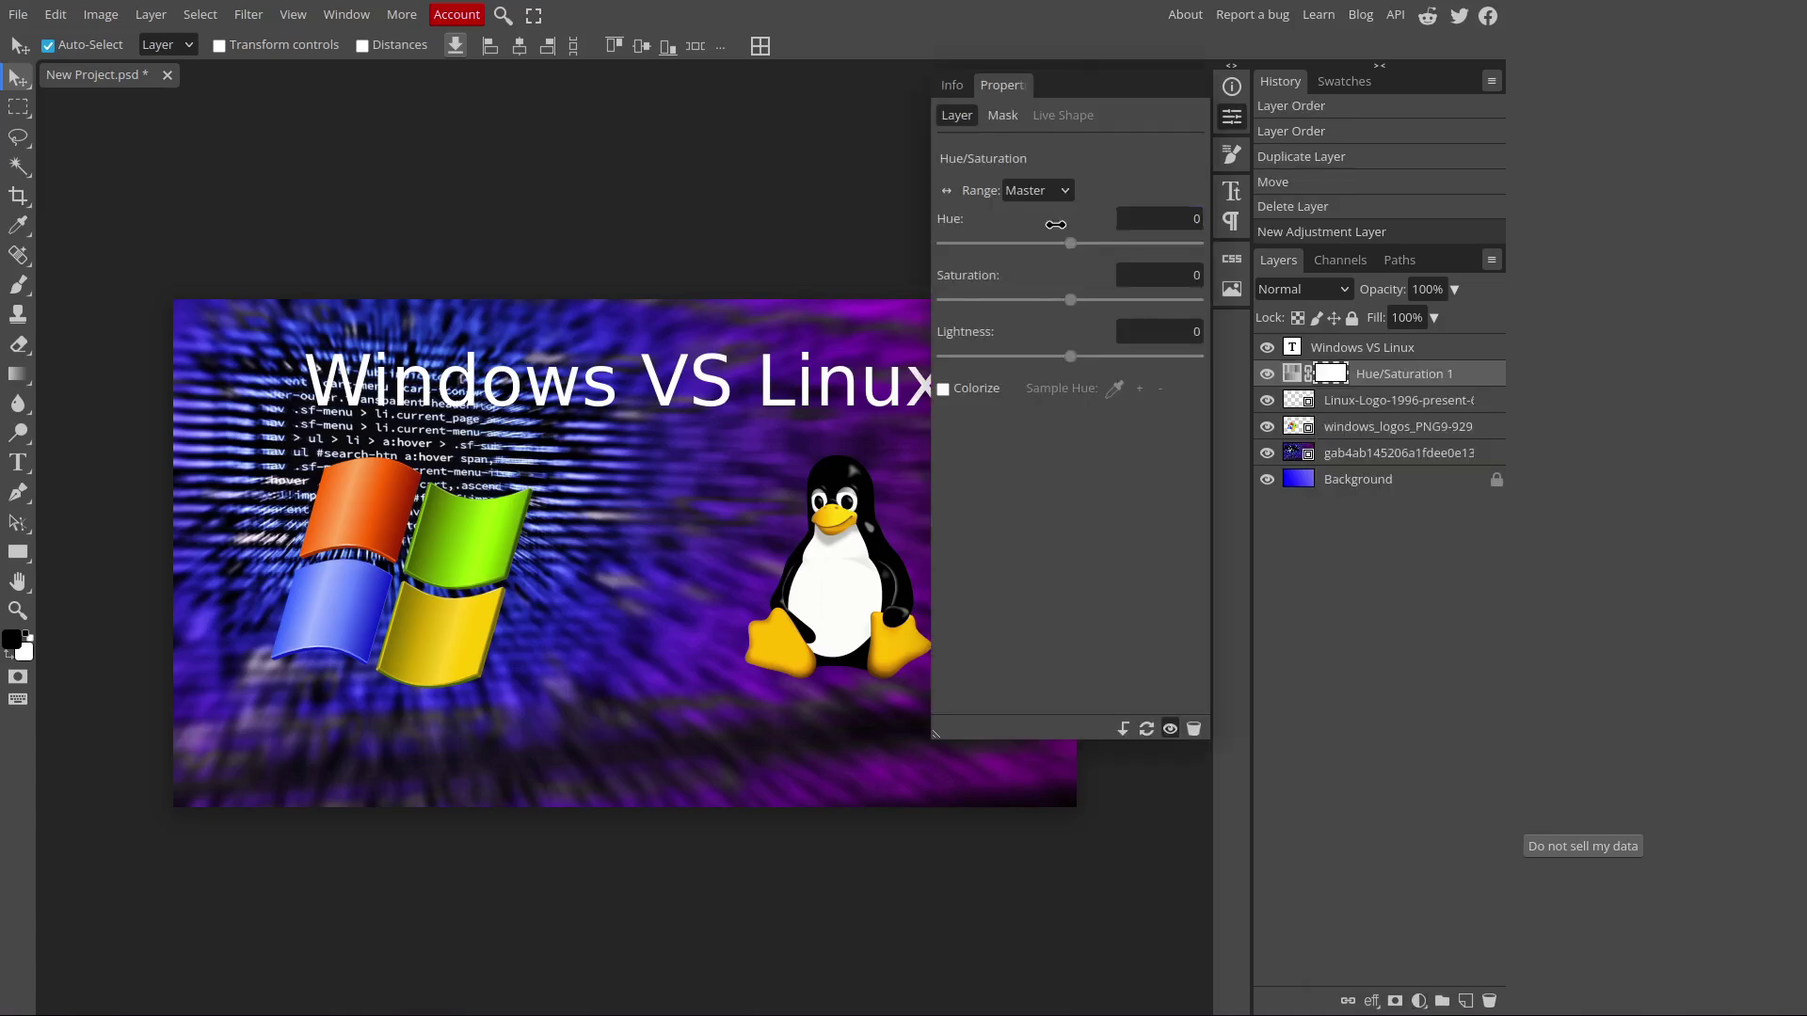
mouse_move(1070, 243)
left_mouse_down()
mouse_move(1035, 247)
mouse_move(1072, 259)
left_mouse_up()
left_click_drag(1070, 300, 1201, 303)
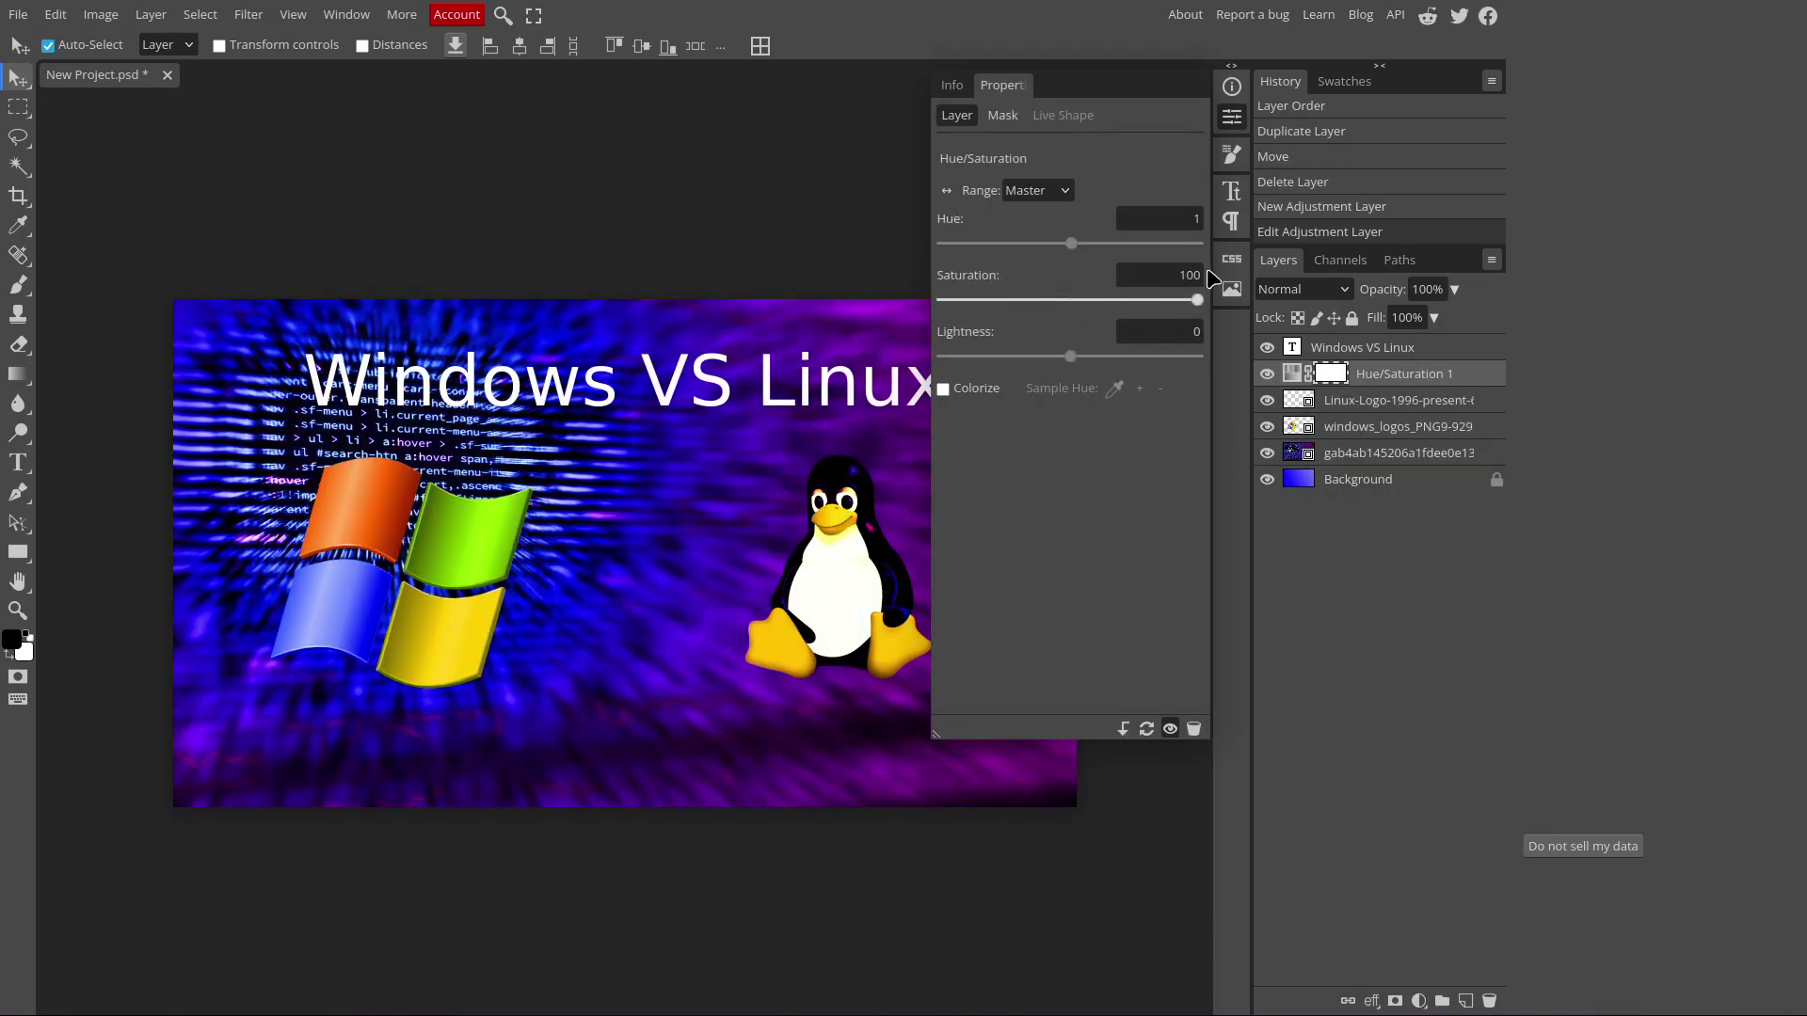
Lower the Hue/Saturation layer's saturation somewhat and adjust the density of its raster mask.
left_click(1159, 301)
left_click(1140, 220)
left_click(1002, 115)
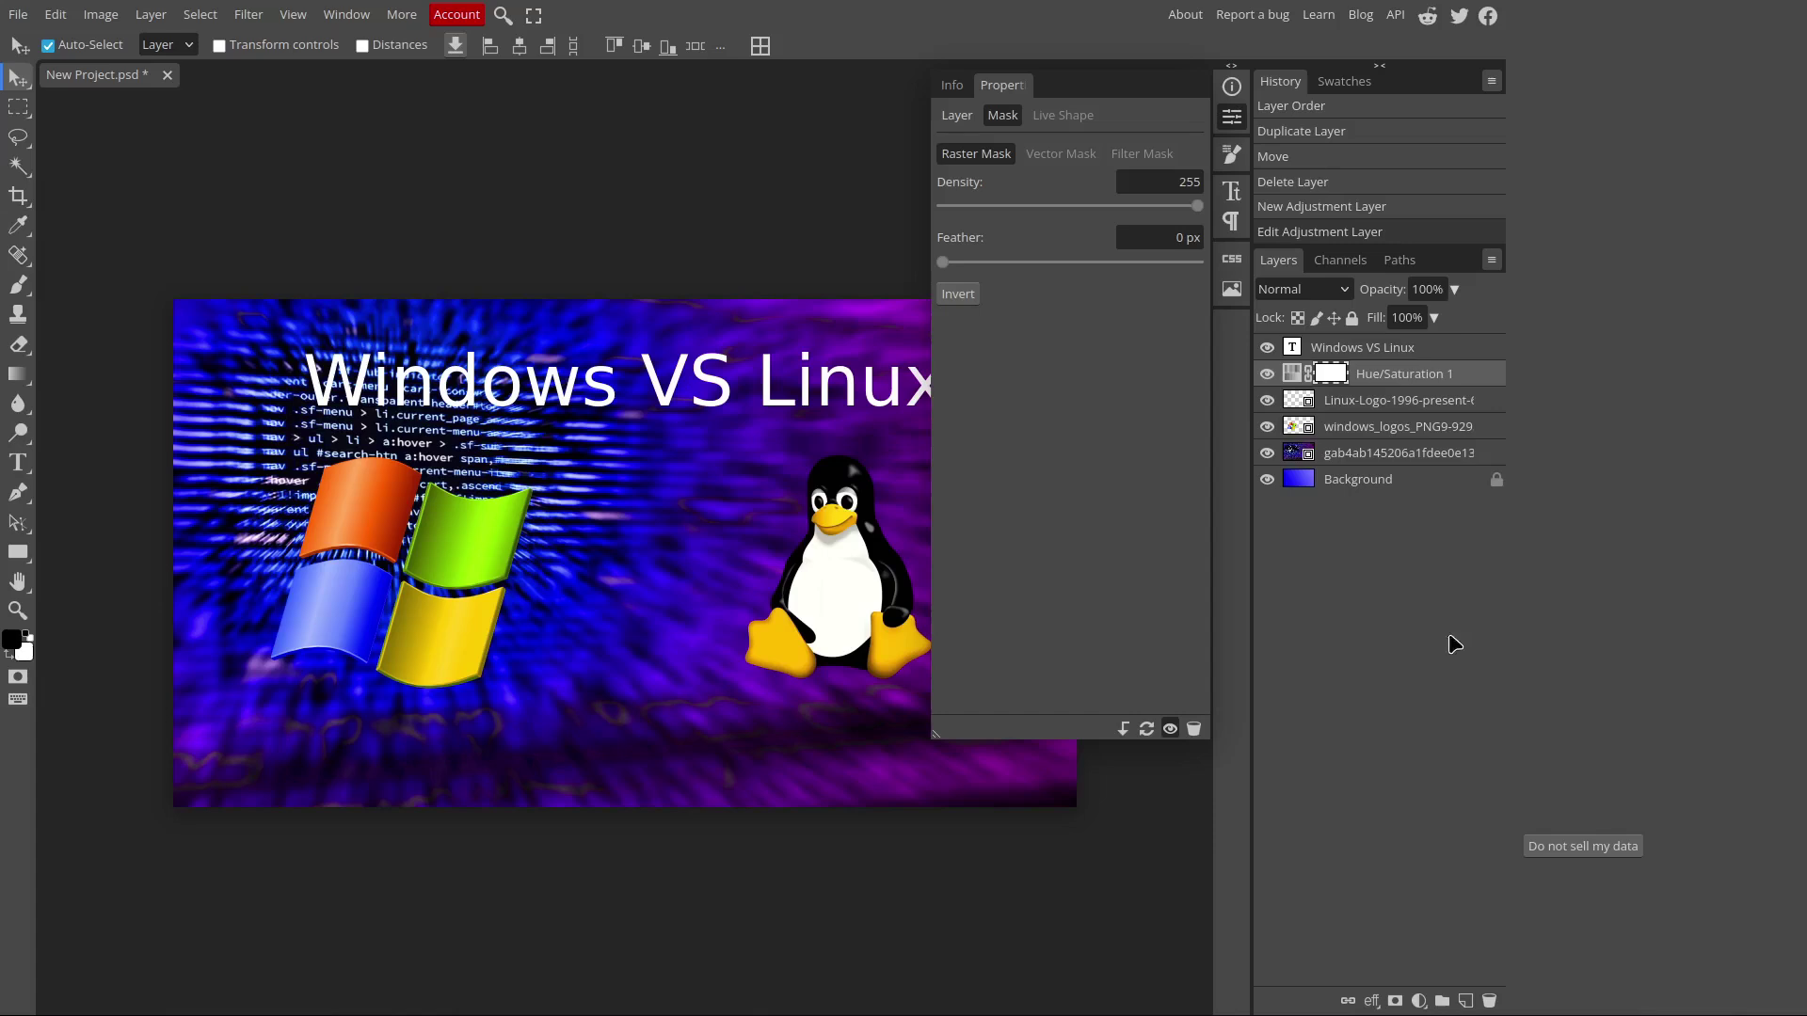
left_click_drag(1202, 206, 956, 218)
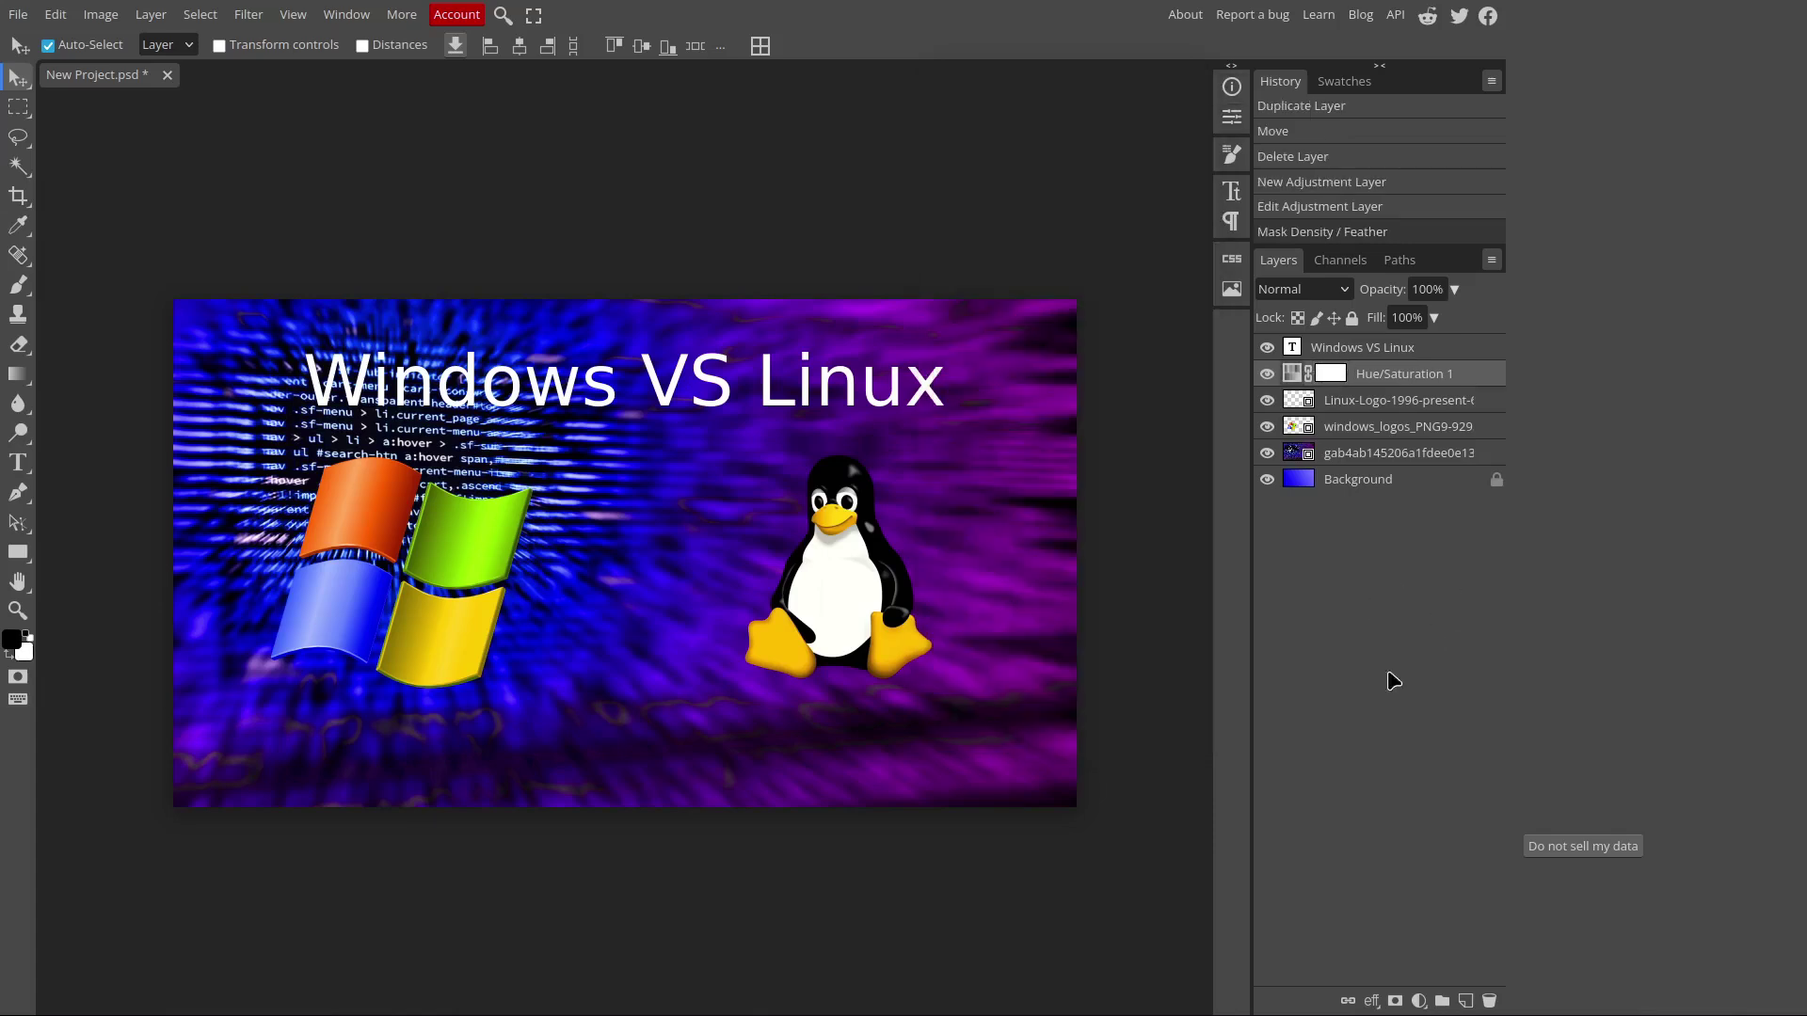
Select the Windows logo layer and open the list of adjustment layer types.
left_click(1421, 431)
left_click(1418, 1002)
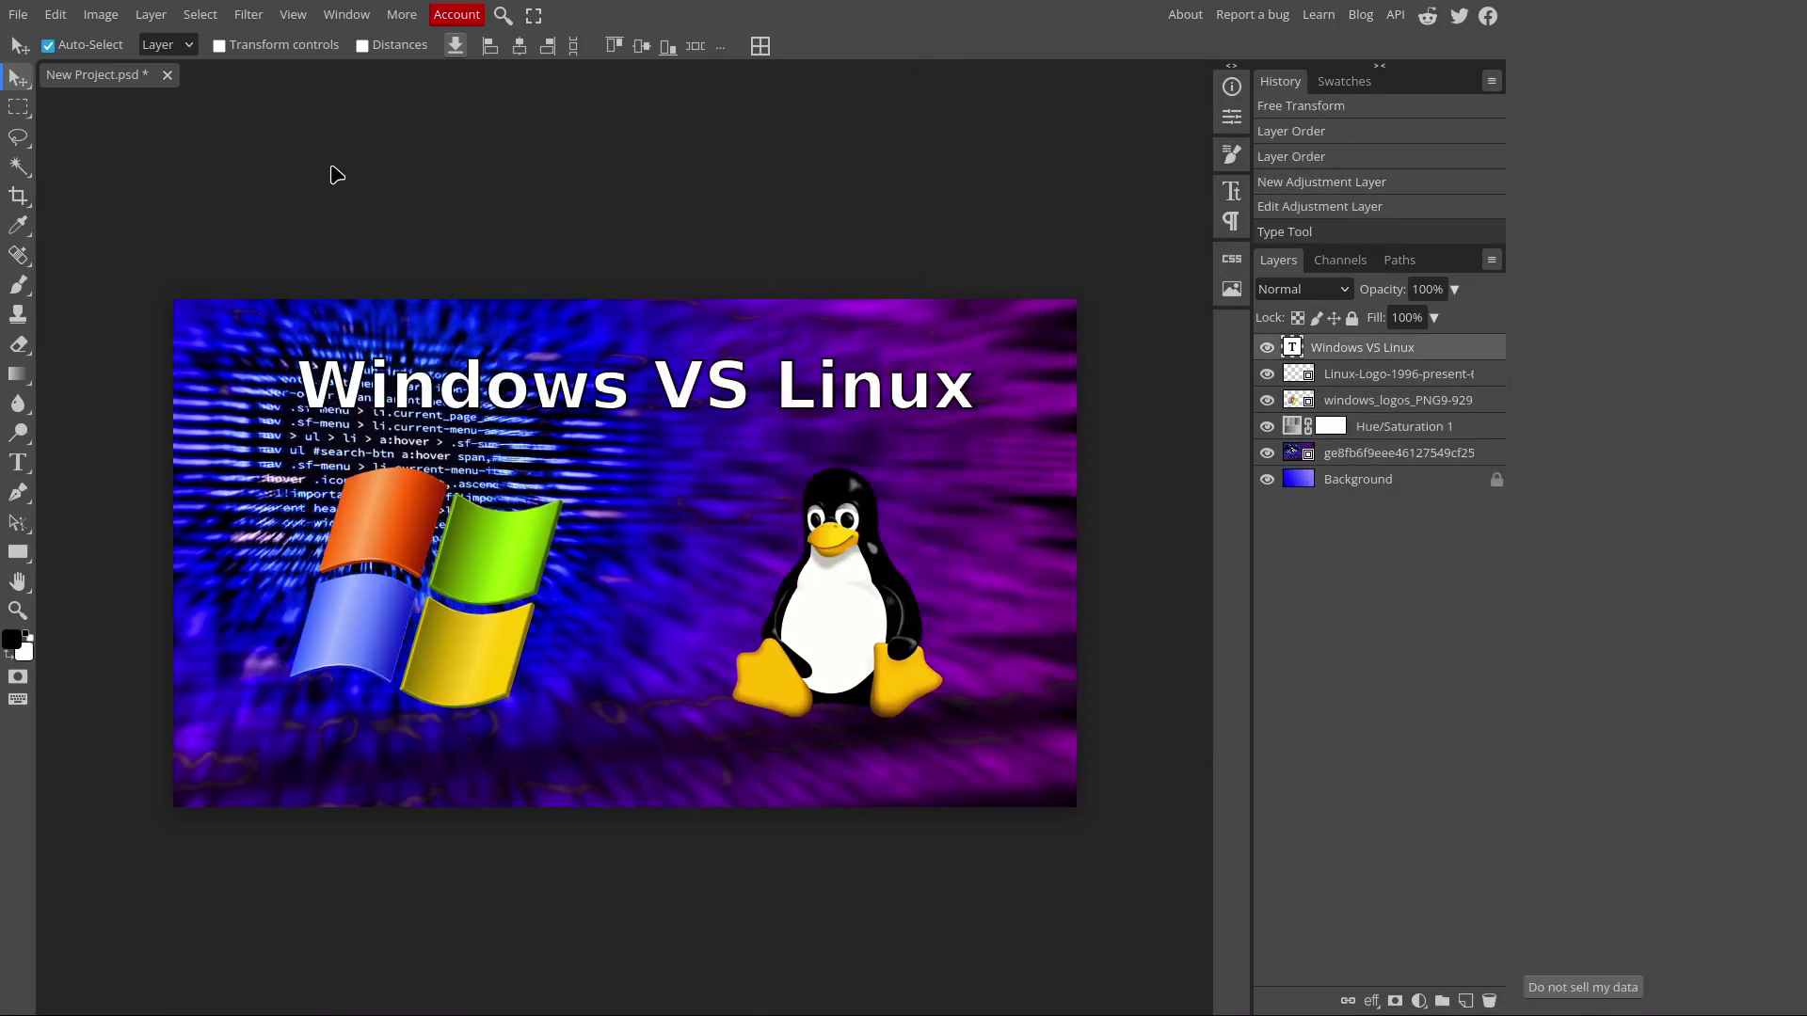
Export the image as a JPG named New Project at 1920 × 1080 px and 70% quality.
left_click(15, 15)
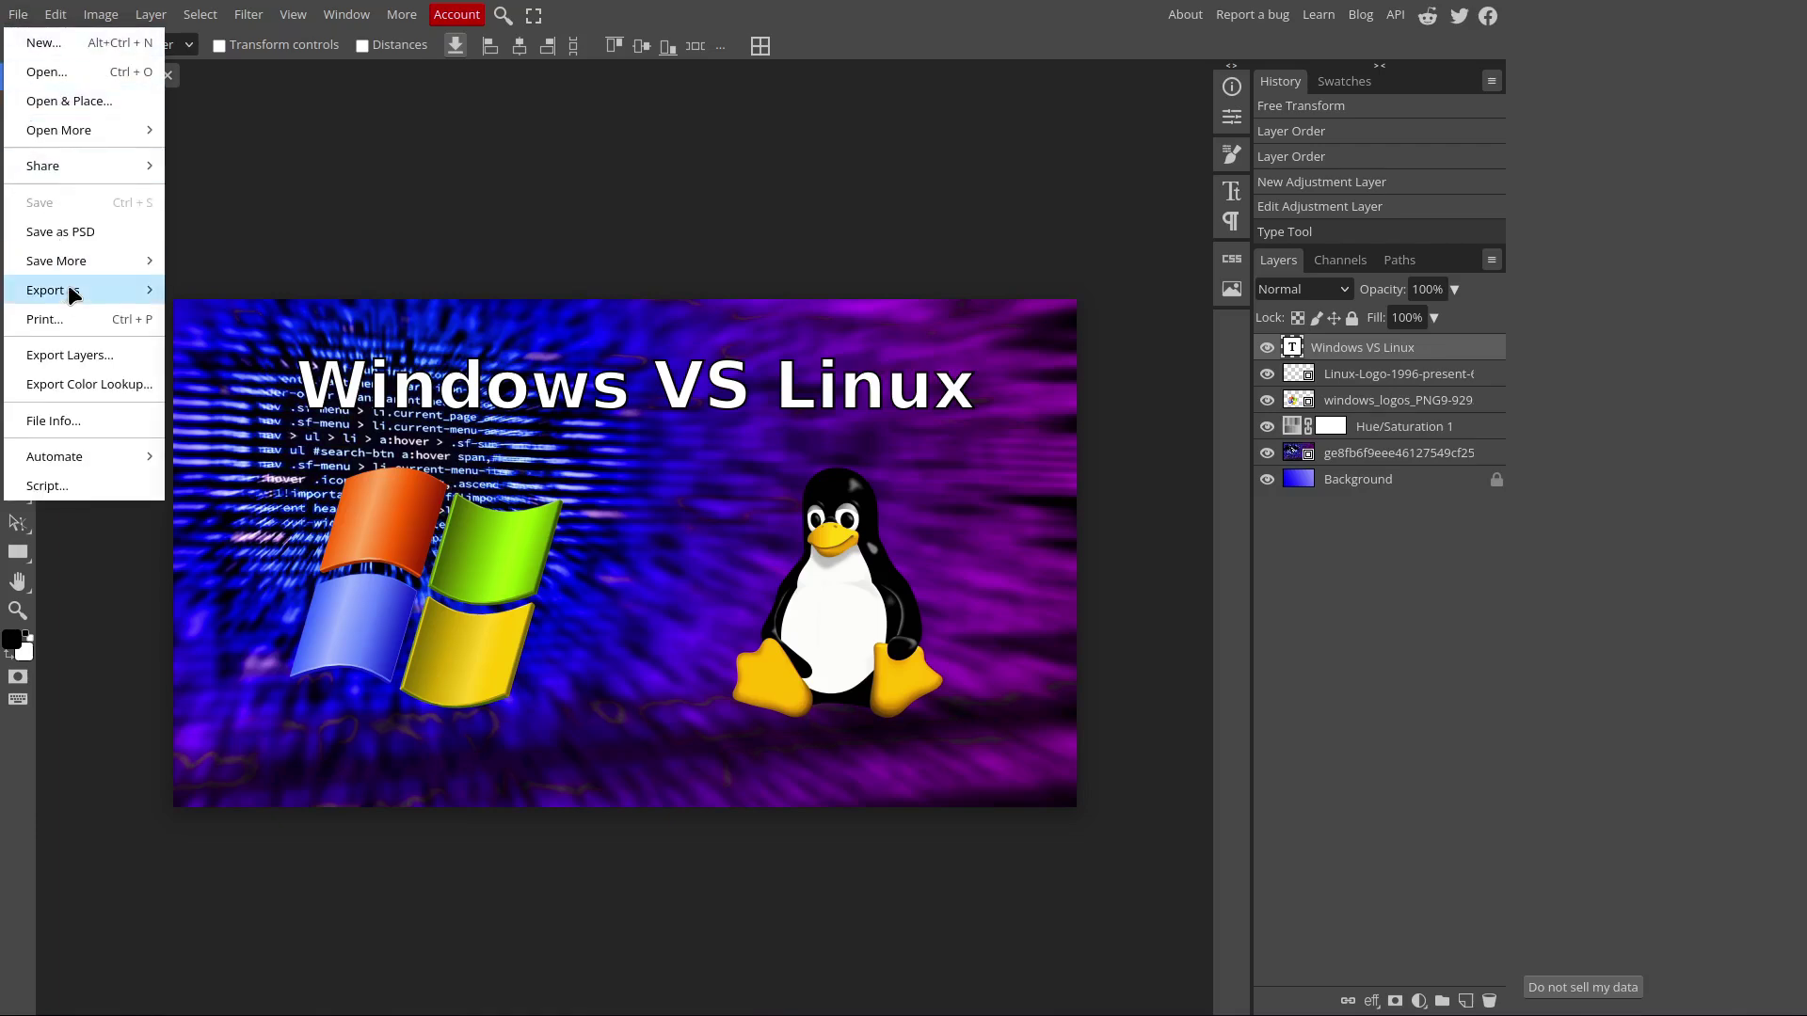
mouse_move(73, 295)
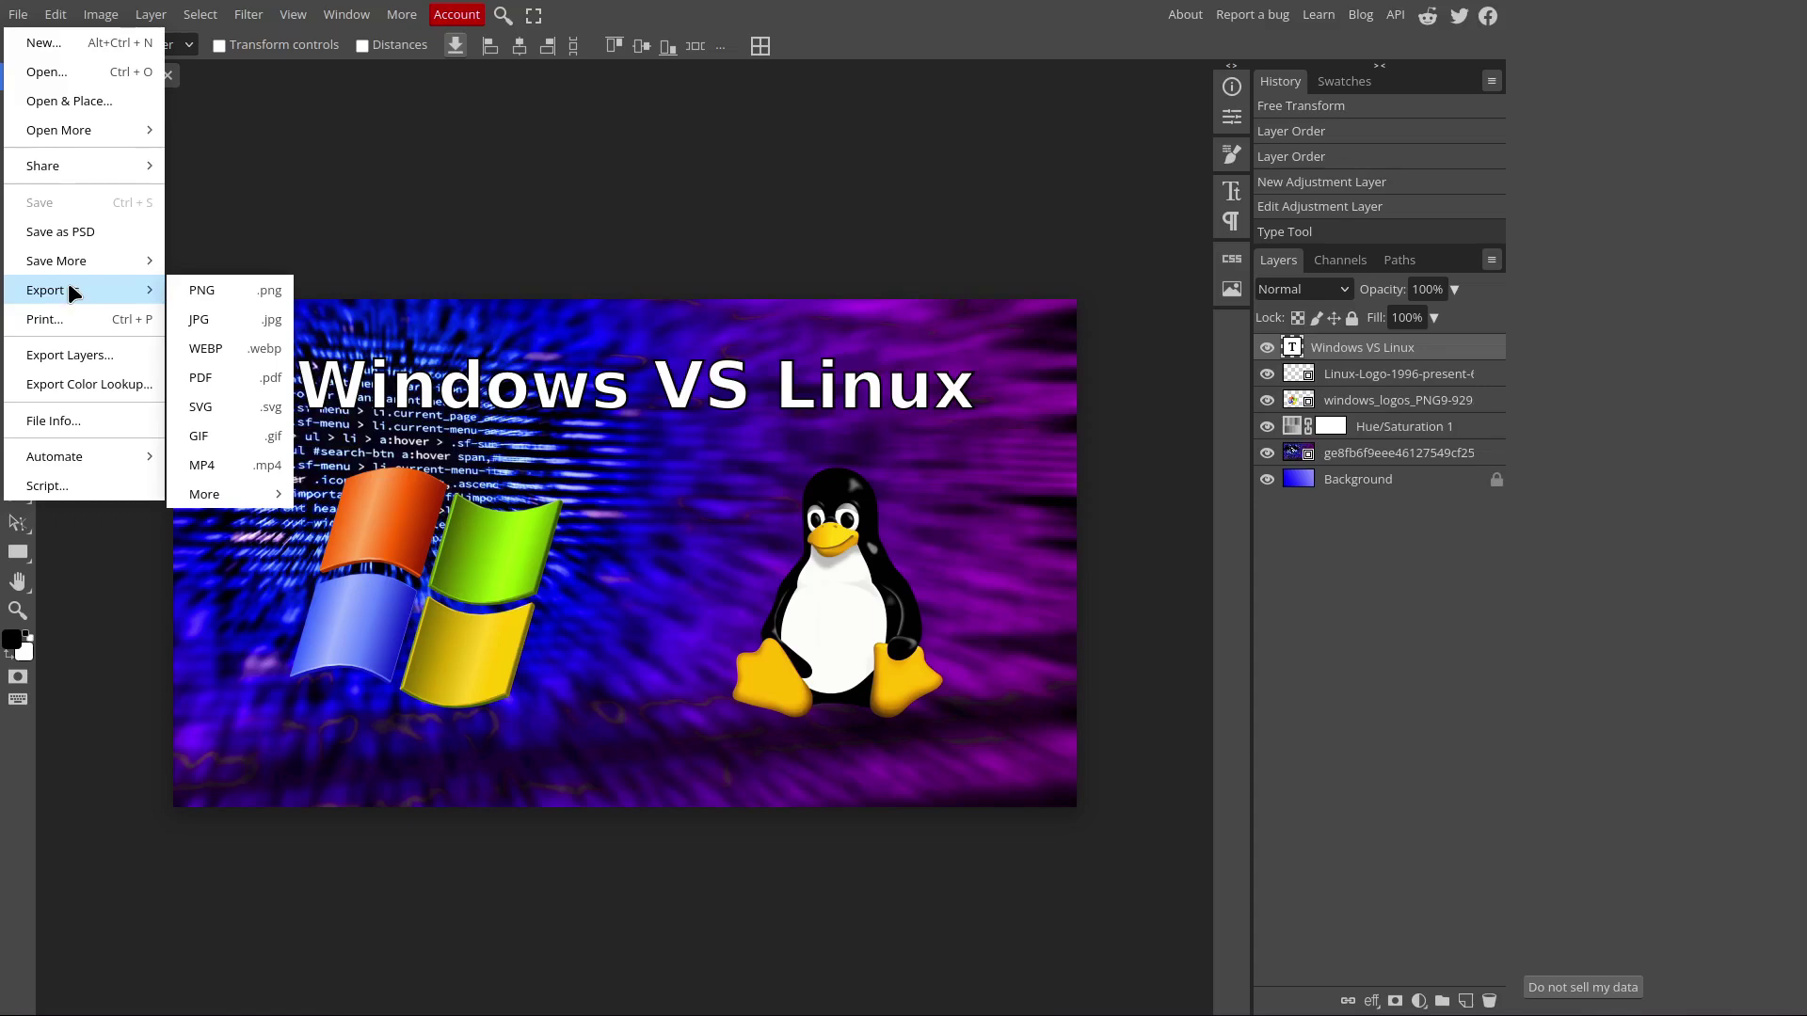
left_click(261, 324)
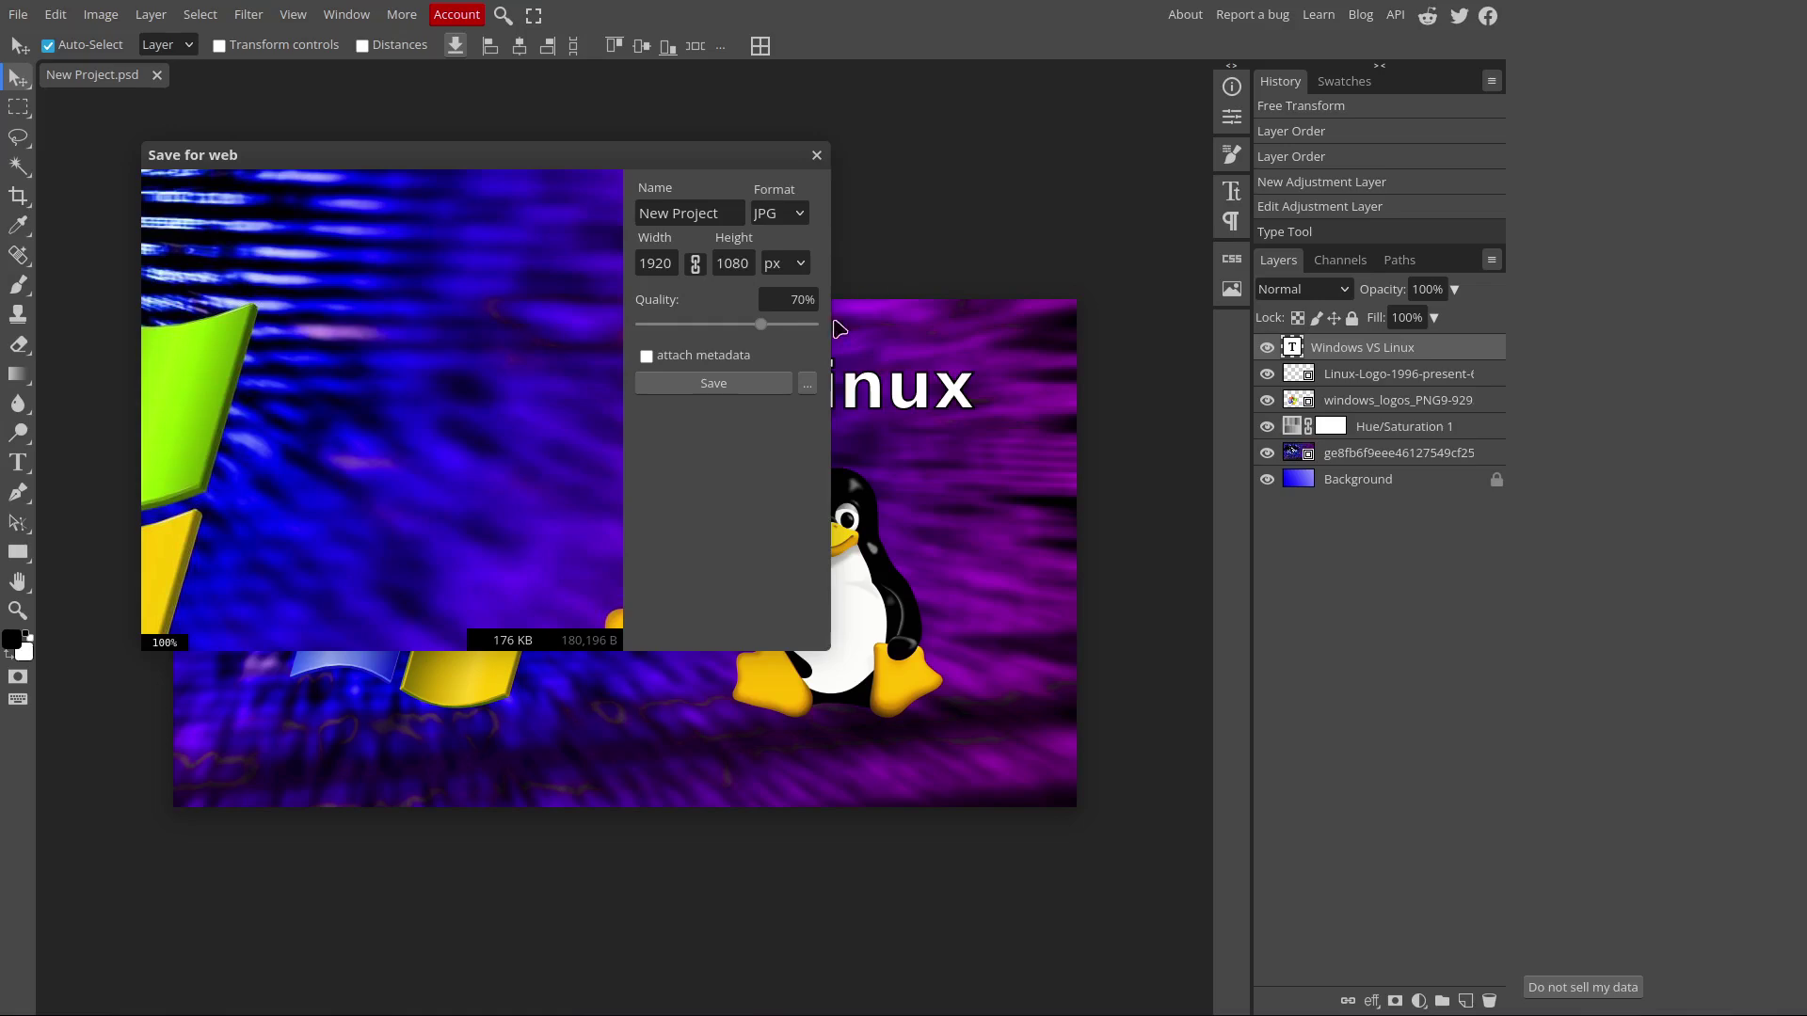
left_click(802, 215)
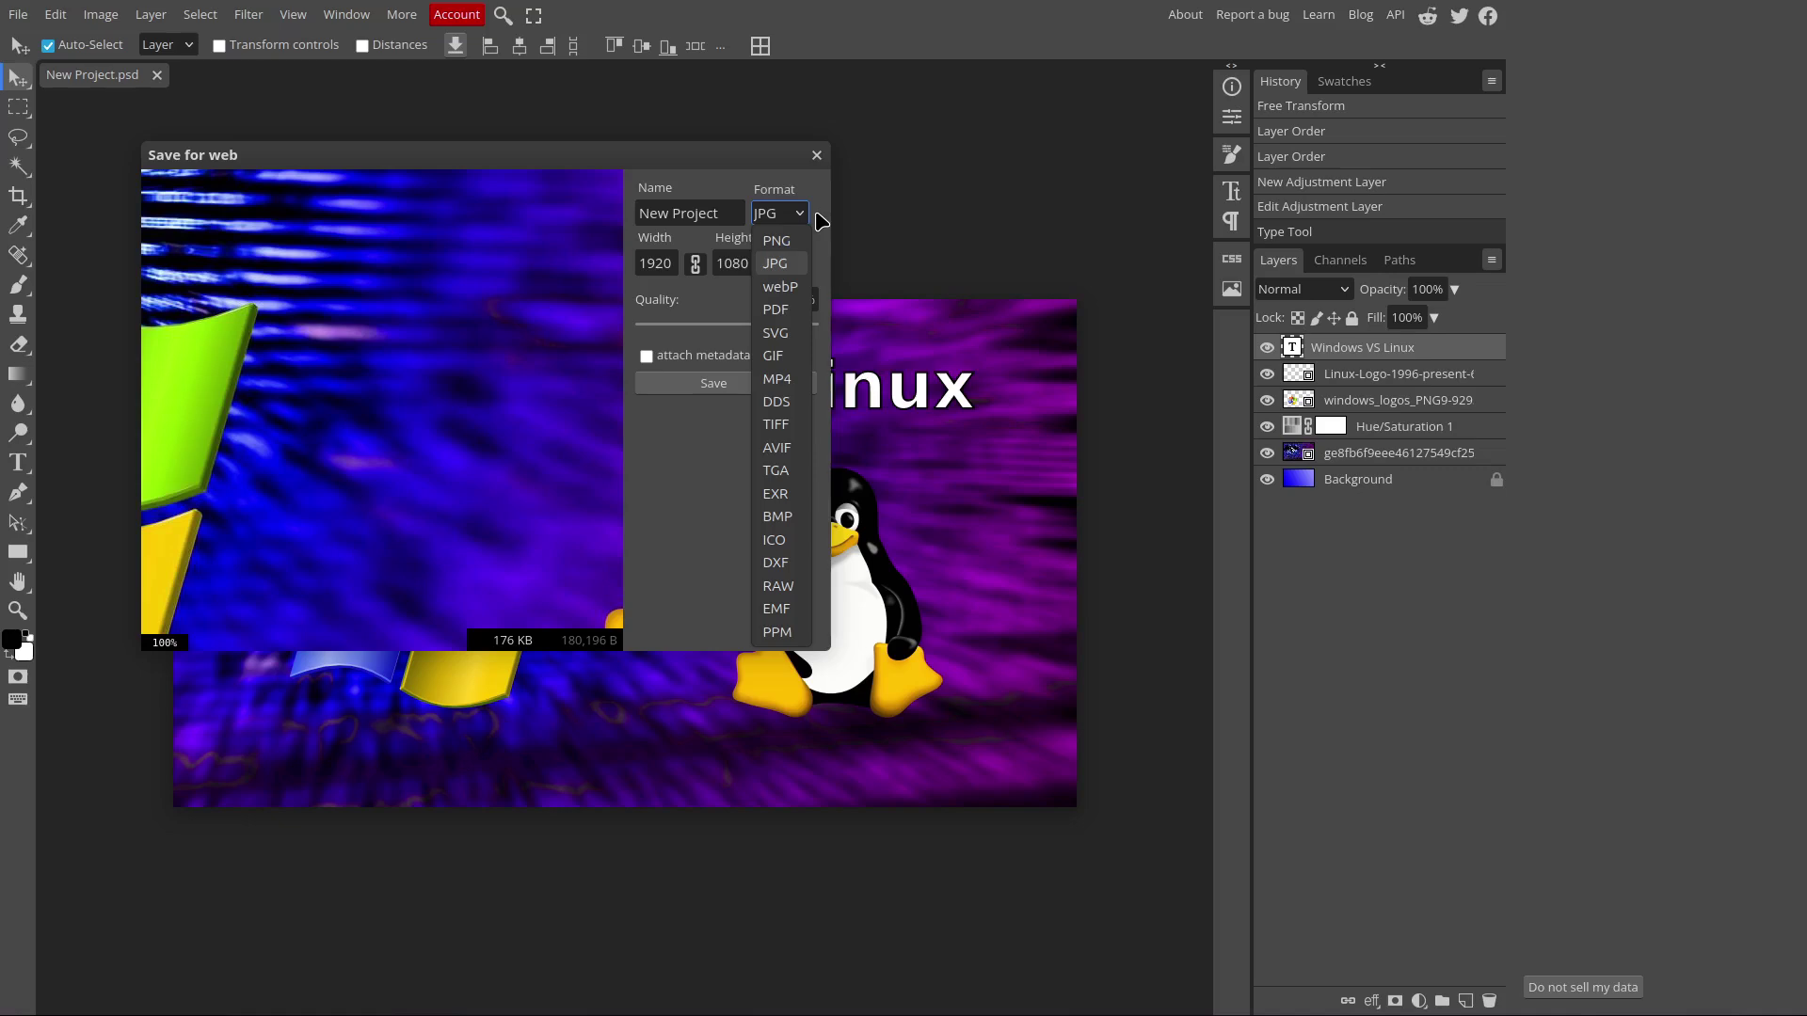
left_click(819, 221)
left_click(712, 385)
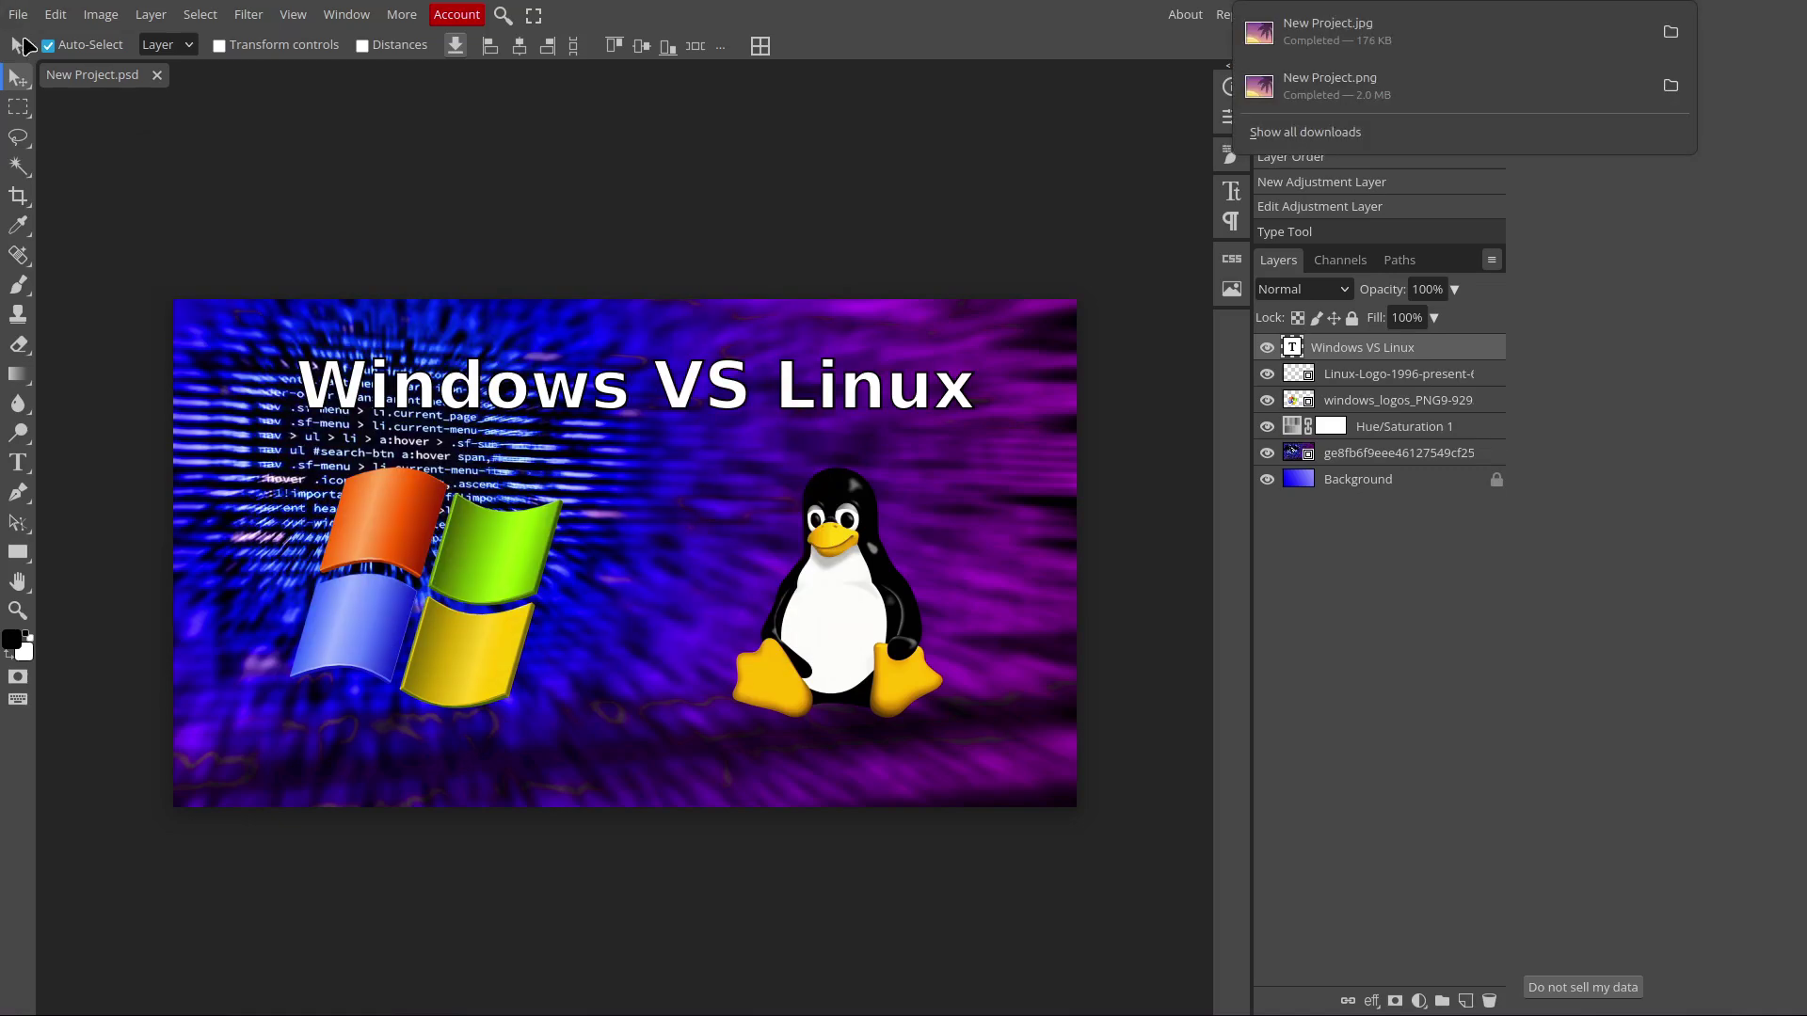
Save the project as a PSD file.
left_click(17, 14)
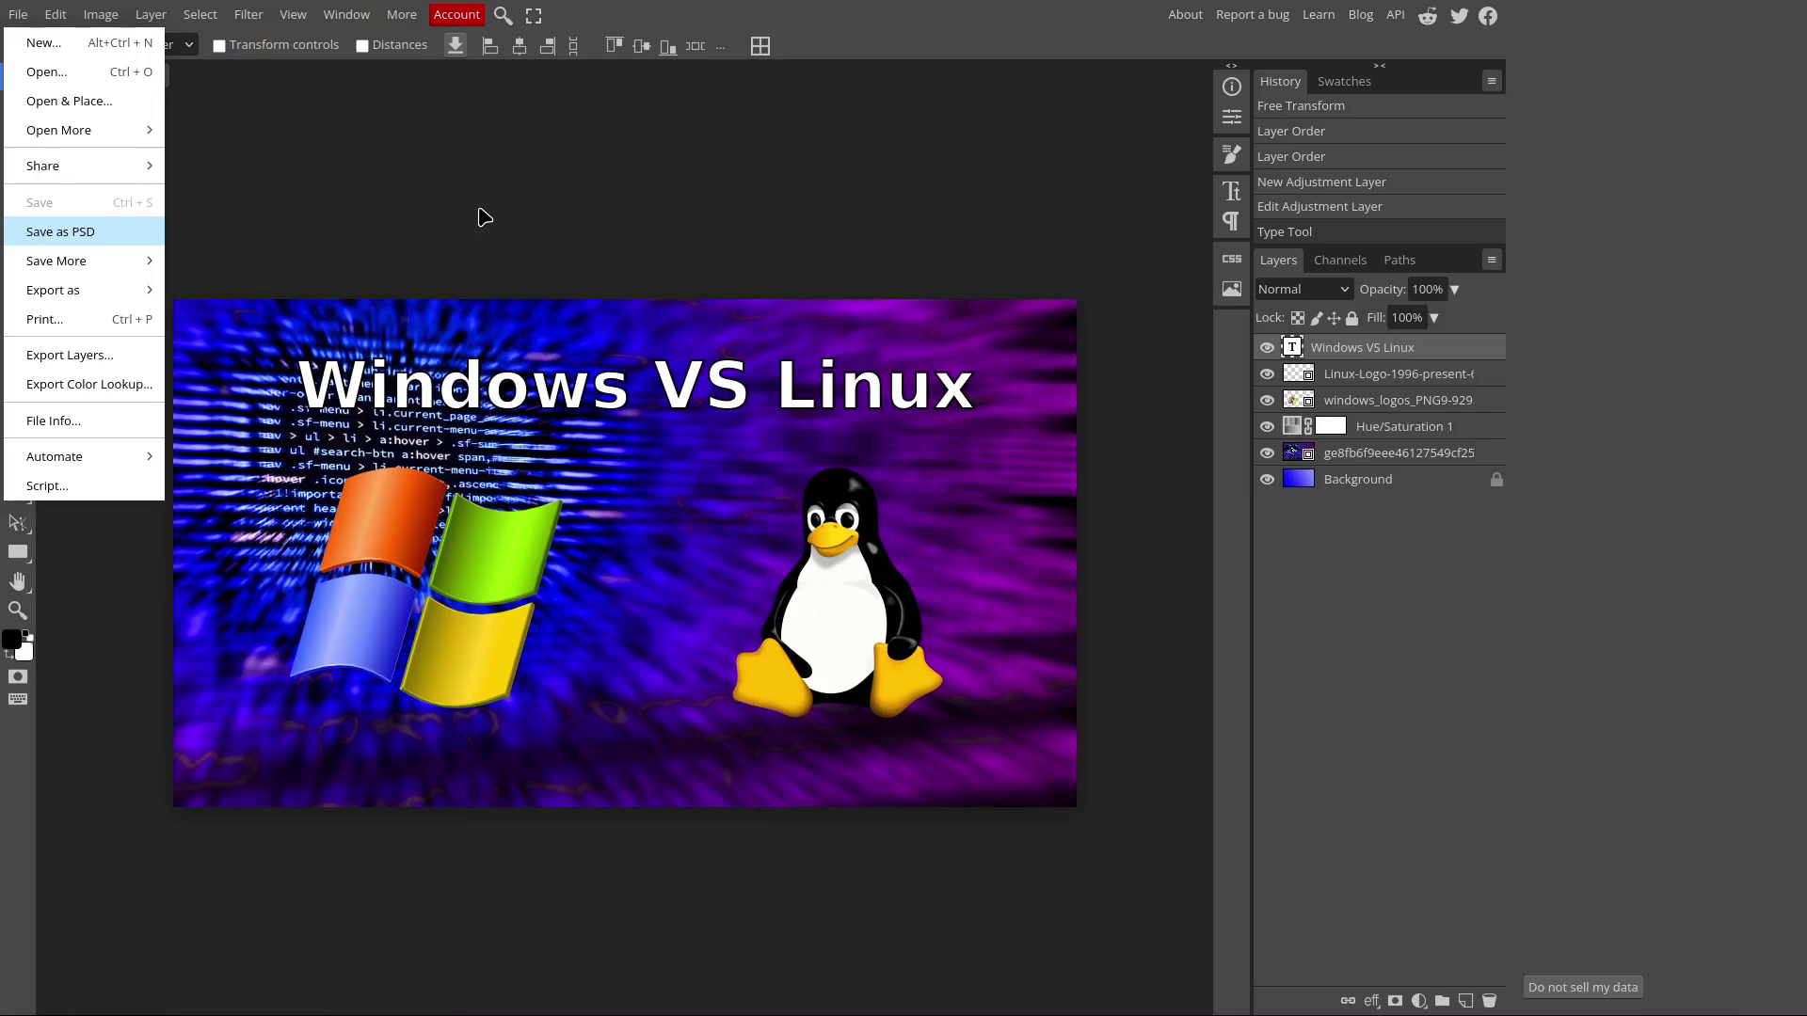
key("Return")
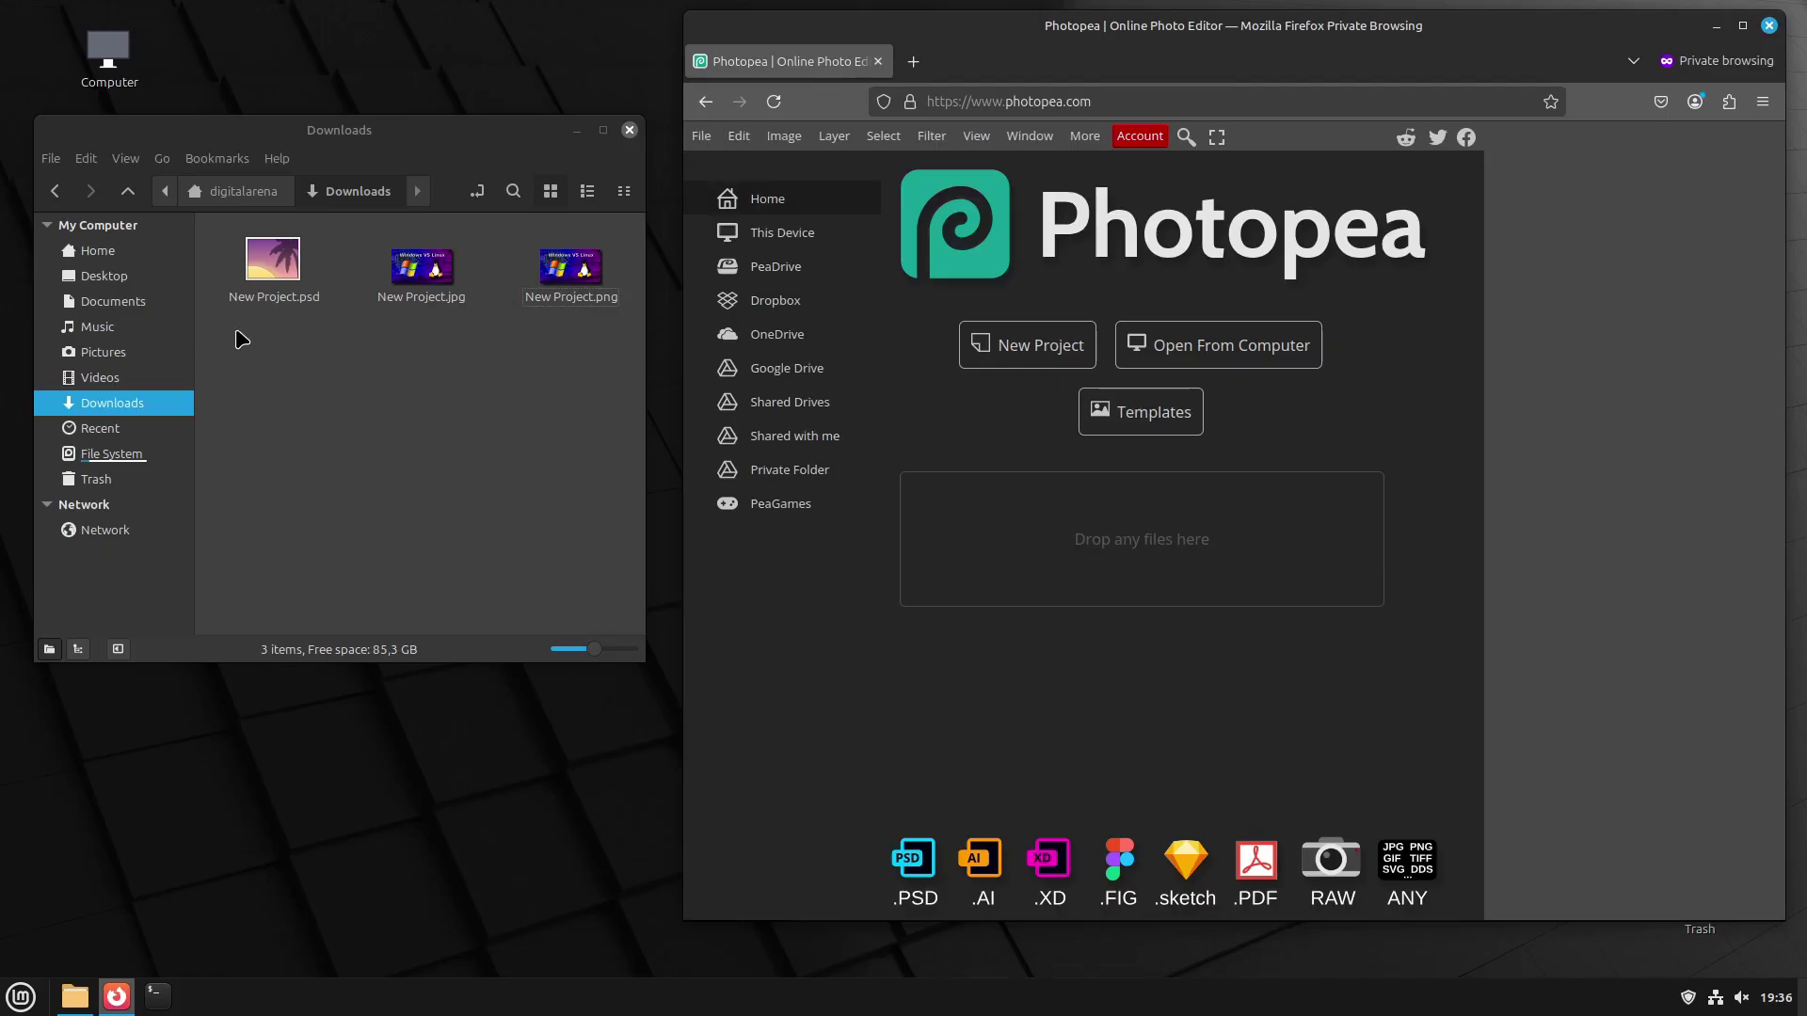
Open New Project.psd from the Downloads folder in Photopea in full screen and select its code image layer.
left_click_drag(272, 280, 1050, 490)
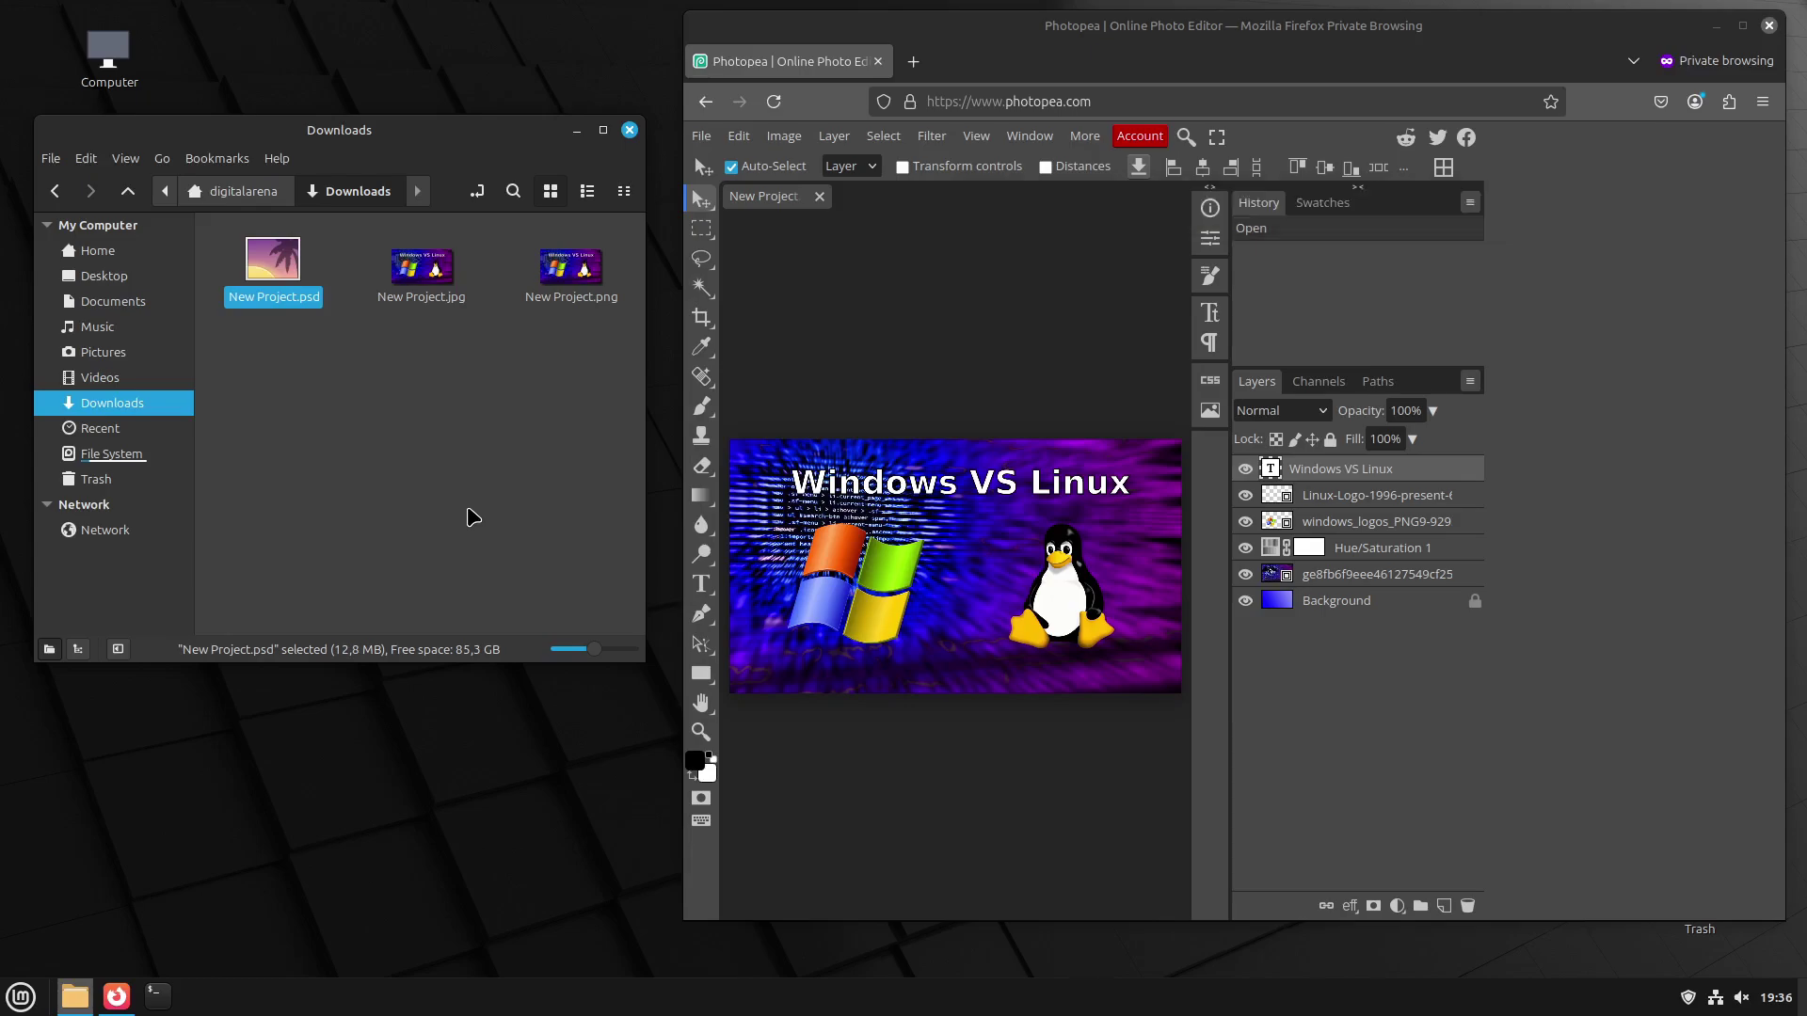
key("F11")
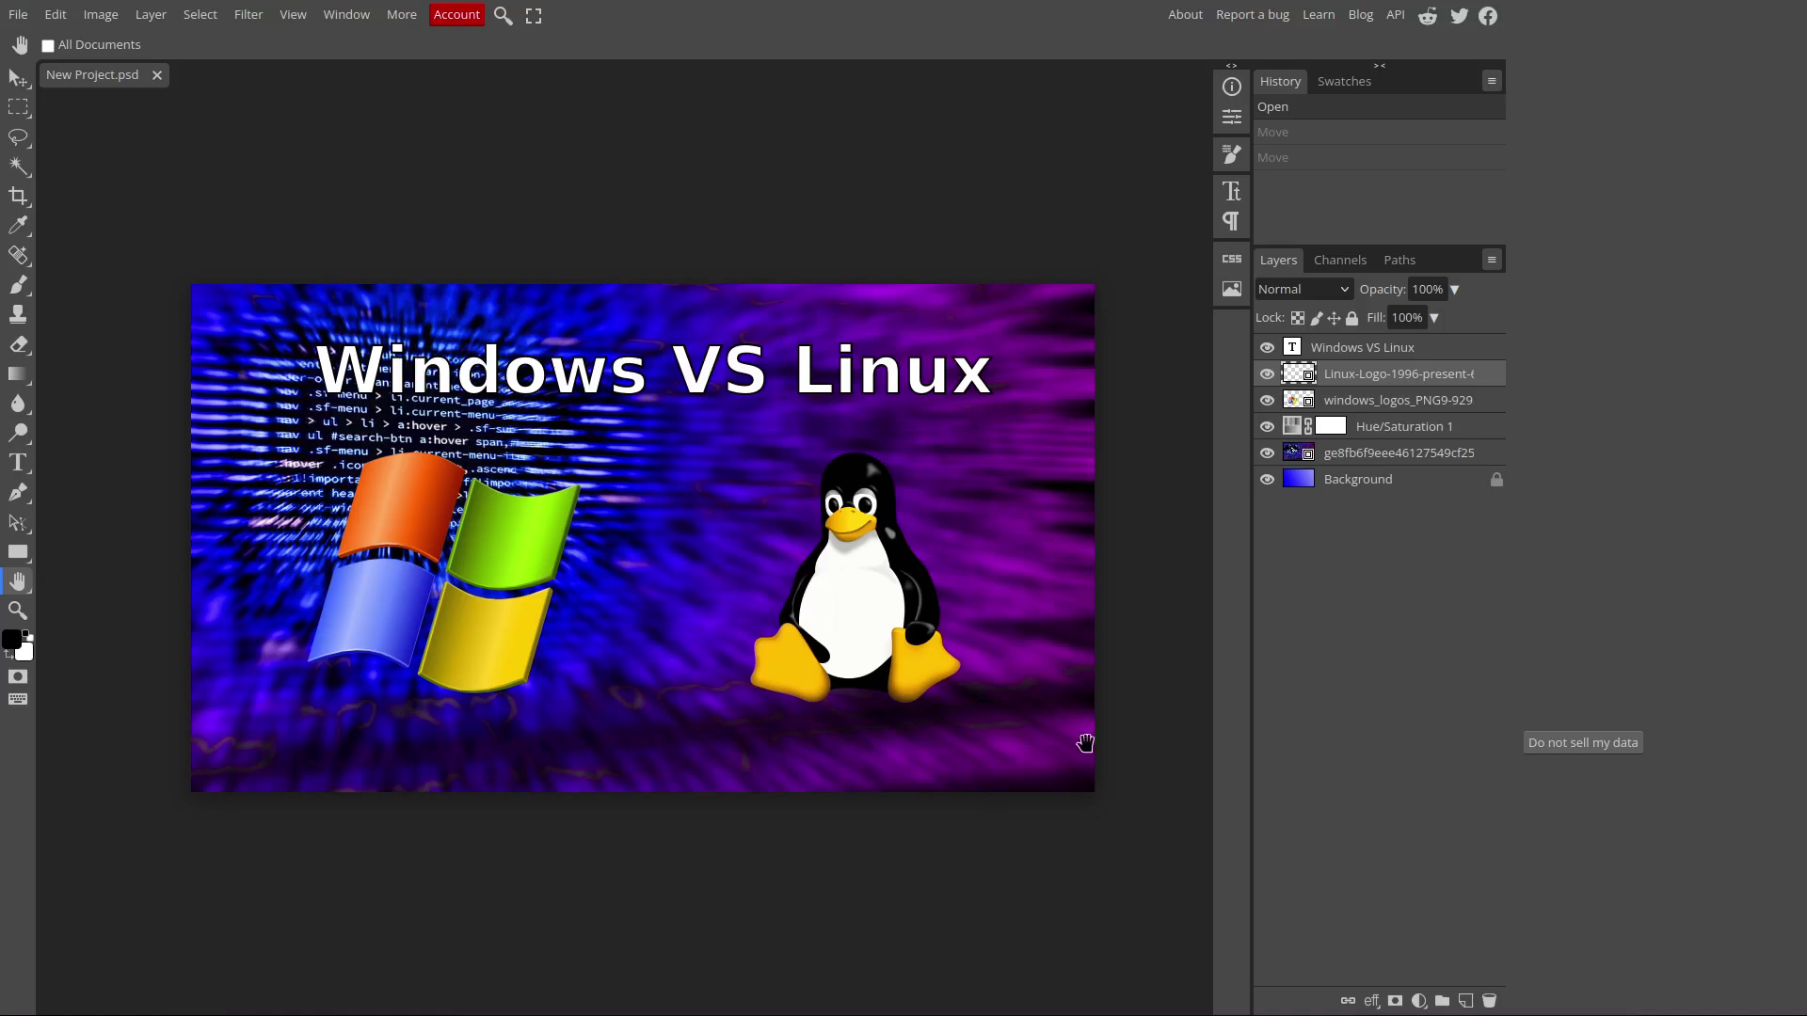
left_click(1386, 461)
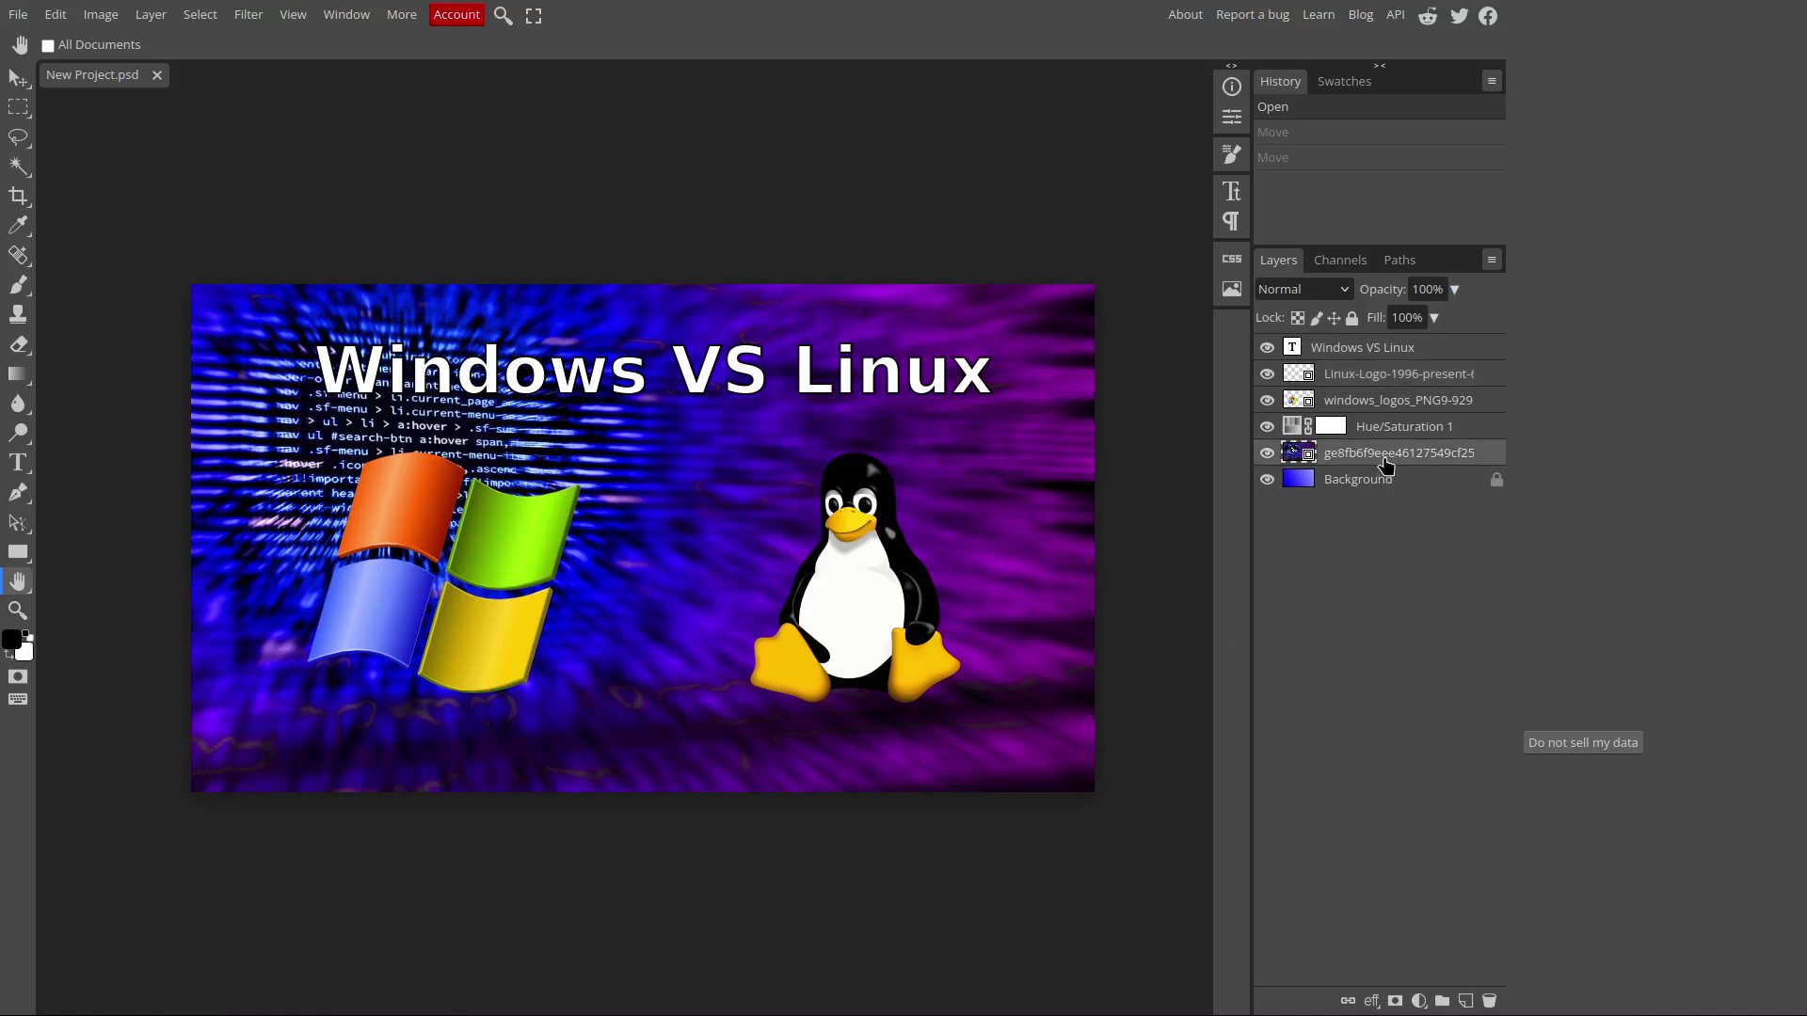